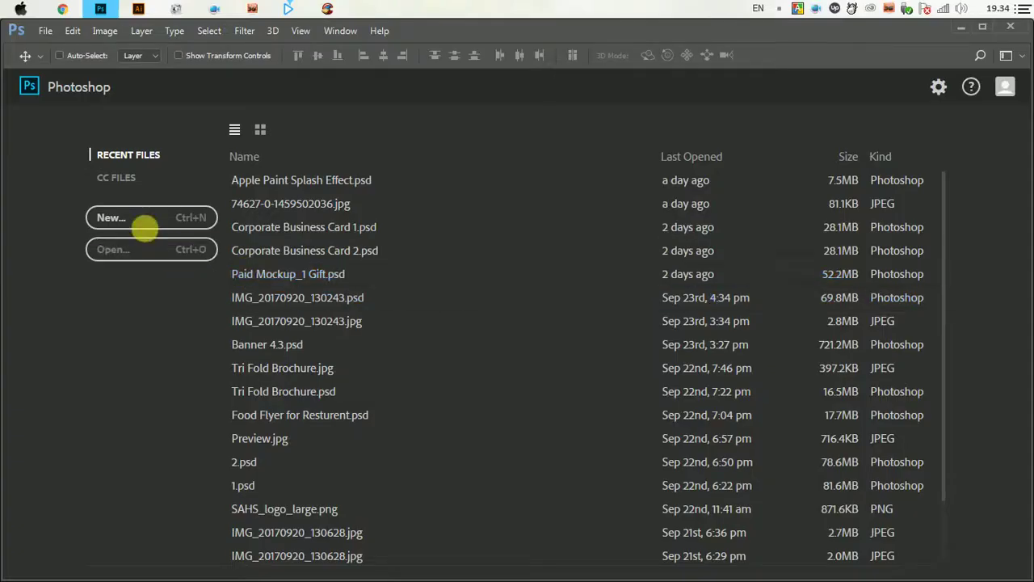
- Create a new document named 'Stylish Facebook Cover', 851 px wide by 315 px high
click(219, 233)
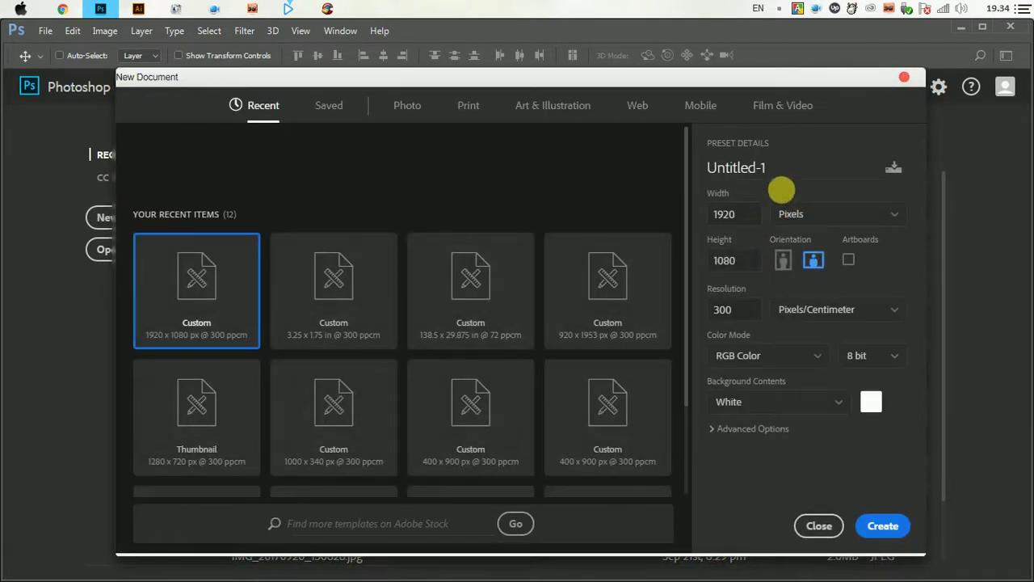
drag(772, 168, 667, 175)
text(Stylish Facebook Cover)
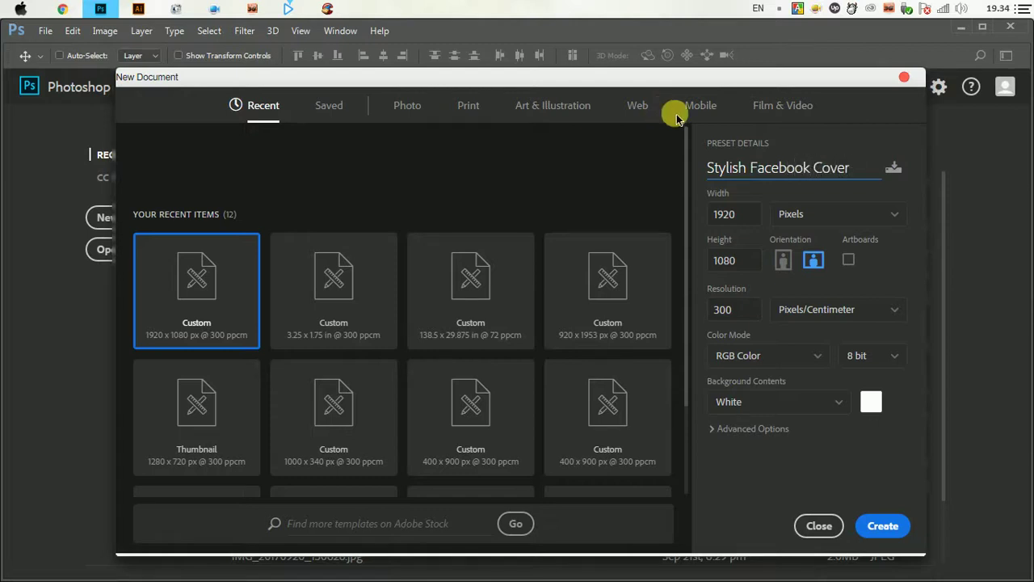
double_click(745, 215)
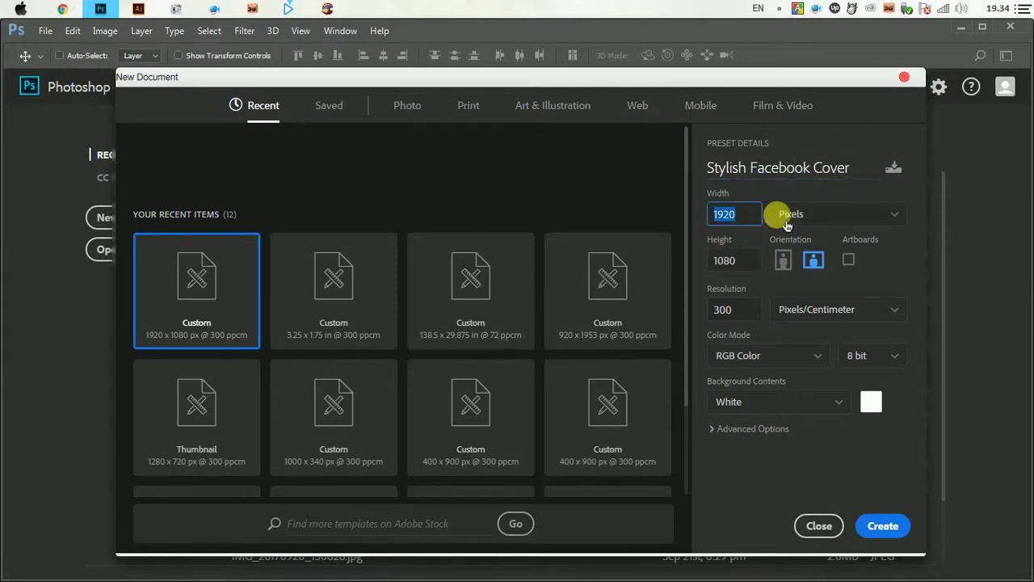
text(851)
double_click(760, 261)
text(315)
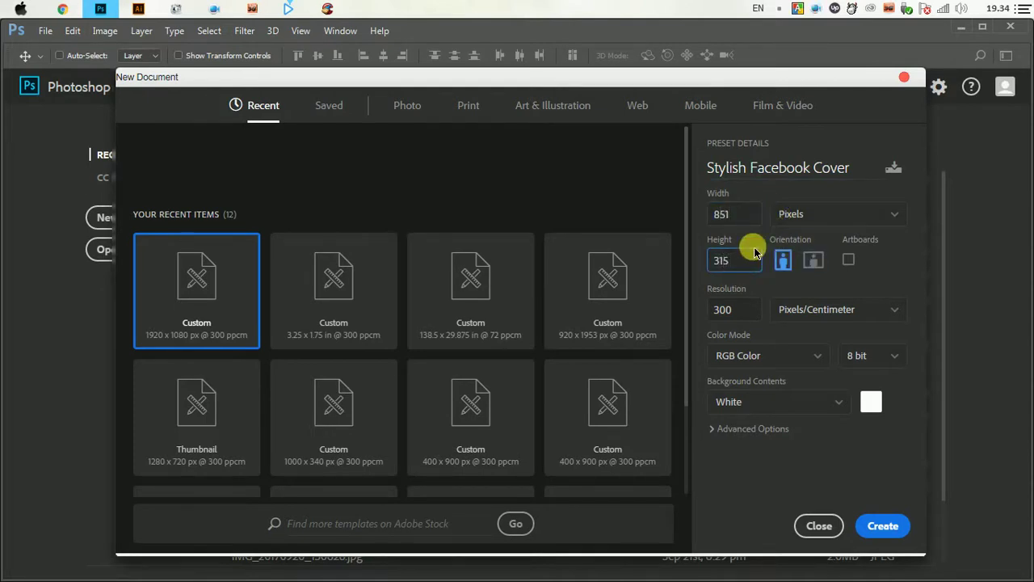
click(889, 539)
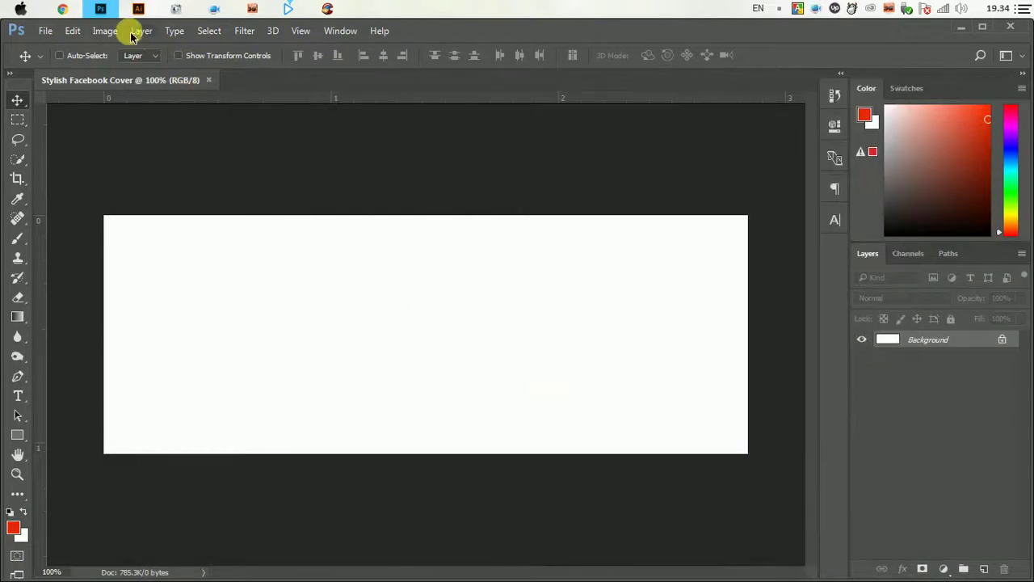
- Resize the image to 1200 px wide (1200 × 444) with proportions linked
click(105, 31)
click(157, 137)
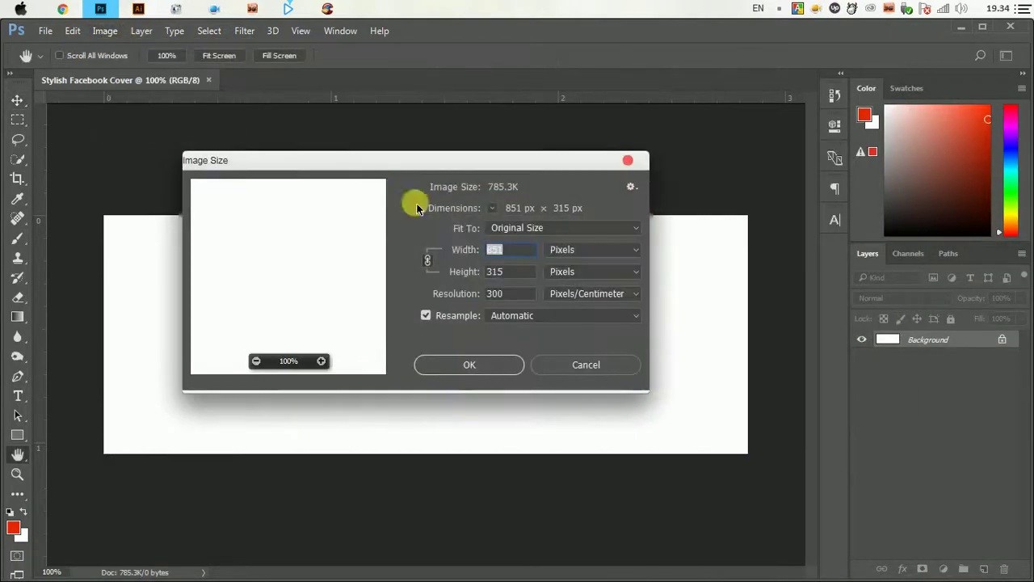
text(1200)
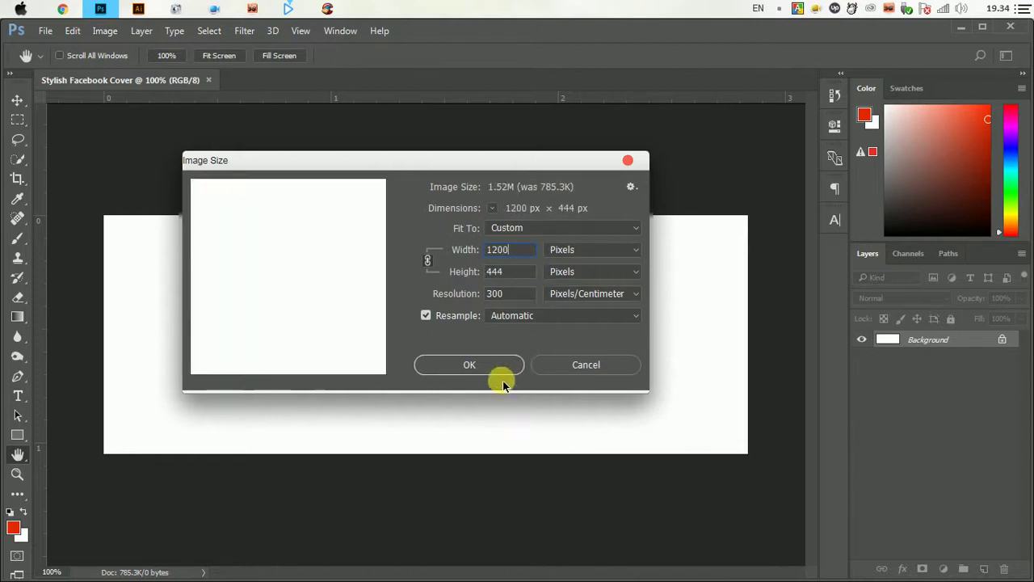
click(459, 361)
key(v)
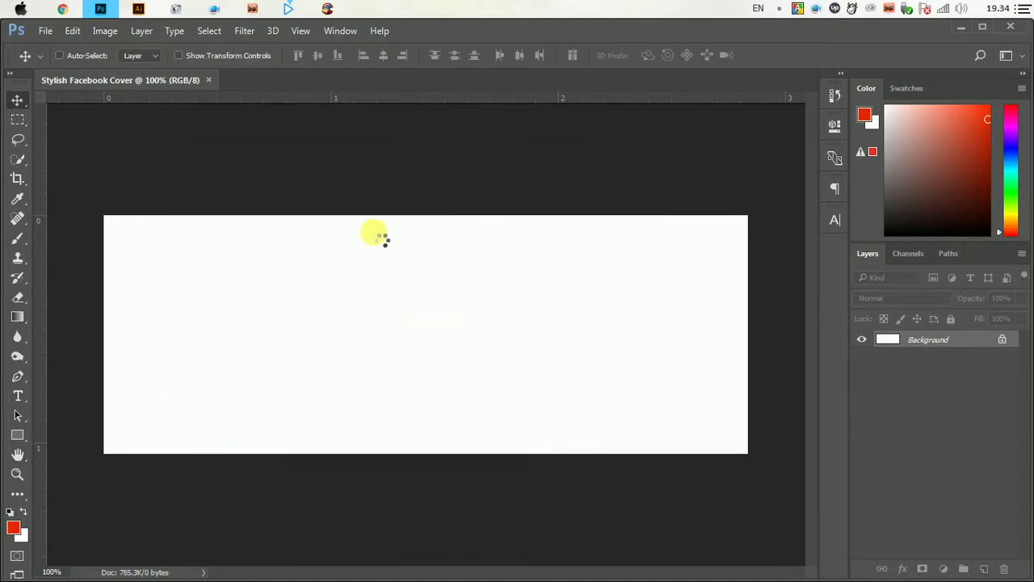
ctrl+alt+click(273, 245)
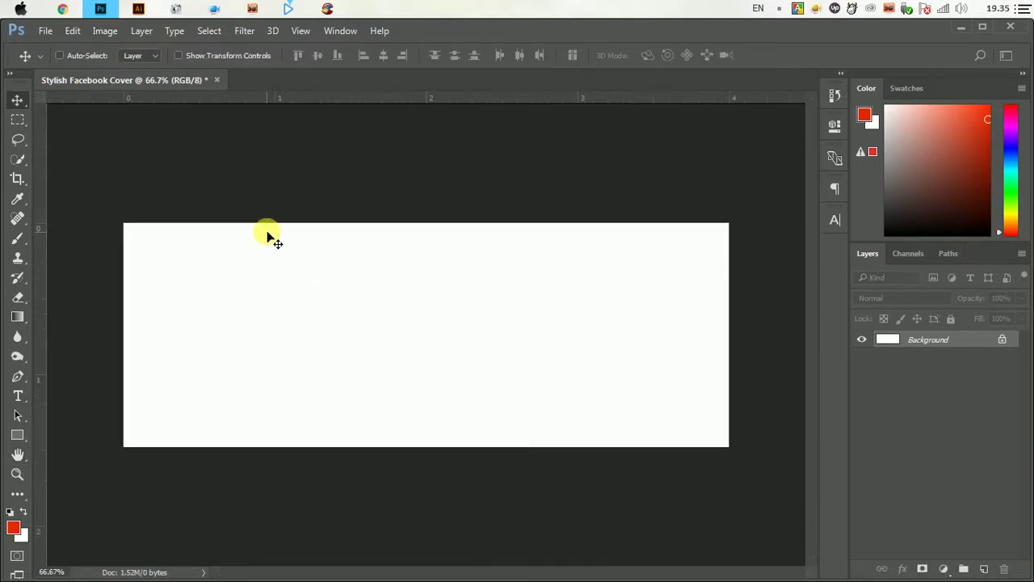
- Draw a black pentagon with the Polygon Tool on the cover's upper left, redoing the first attempt
click(18, 435)
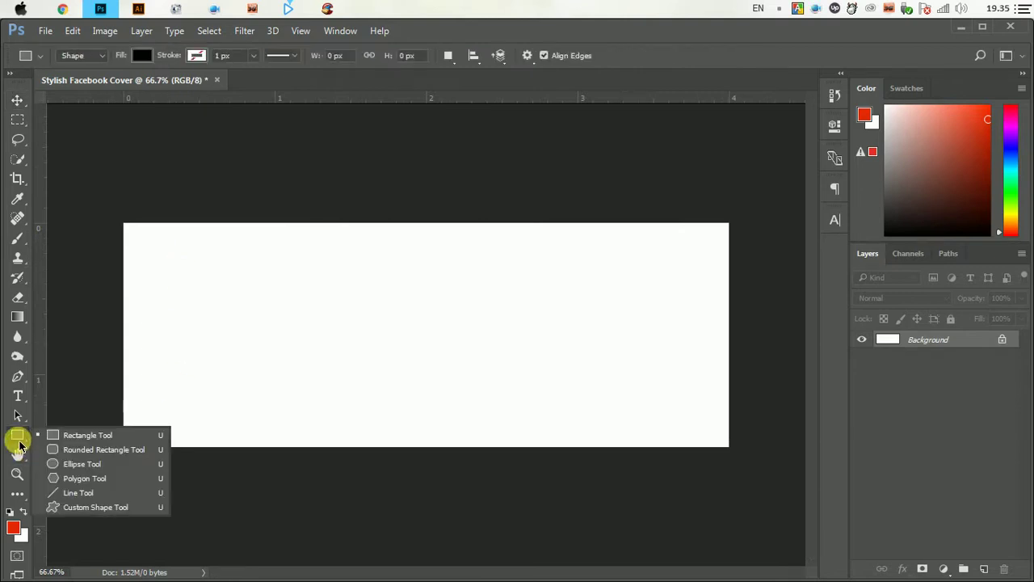
click(94, 483)
mouse_move(226, 296)
mouse_down()
mouse_move(326, 286)
mouse_move(271, 297)
mouse_move(347, 299)
mouse_move(295, 275)
mouse_move(232, 267)
mouse_move(205, 277)
mouse_up()
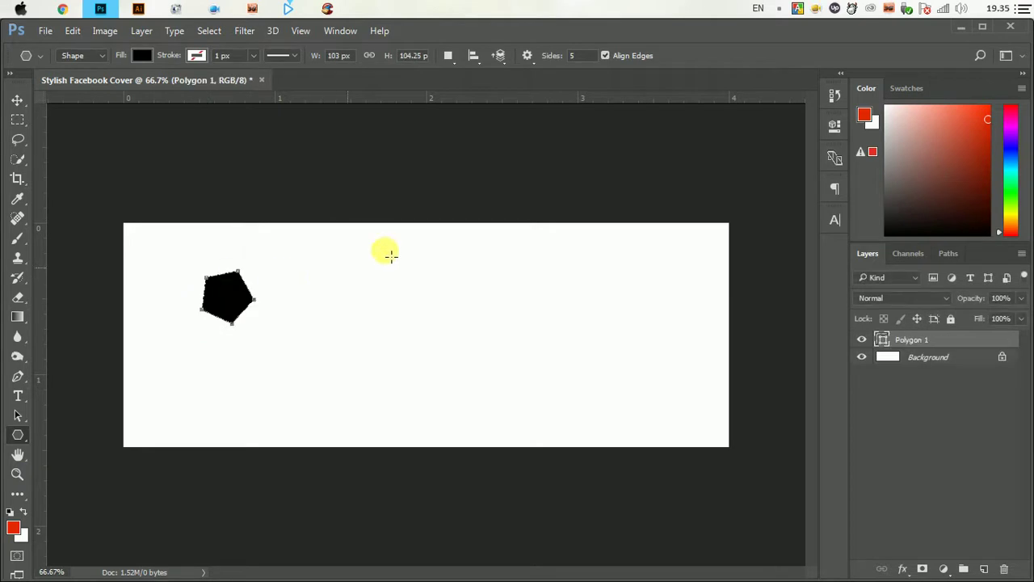
key(ctrl+z)
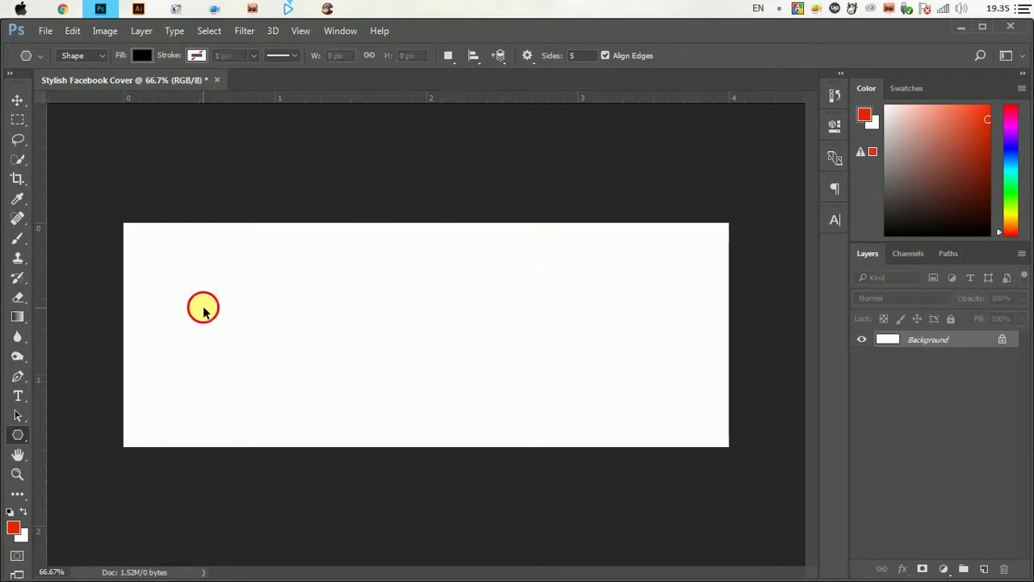
mouse_move(207, 310)
mouse_down()
mouse_move(229, 332)
mouse_move(215, 293)
mouse_move(247, 300)
mouse_move(240, 292)
mouse_move(250, 319)
mouse_up()
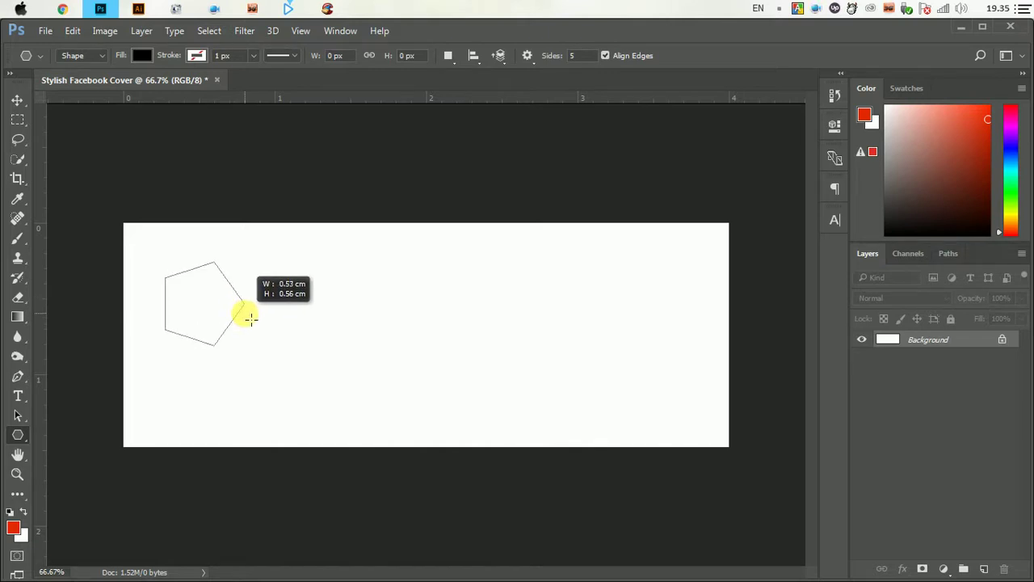
mouse_move(250, 319)
mouse_down()
mouse_move(269, 316)
mouse_move(290, 343)
mouse_move(253, 247)
mouse_move(295, 334)
mouse_move(276, 277)
mouse_move(234, 244)
mouse_move(225, 262)
mouse_move(275, 305)
mouse_move(240, 274)
mouse_move(248, 282)
mouse_move(218, 308)
mouse_up()
click(17, 101)
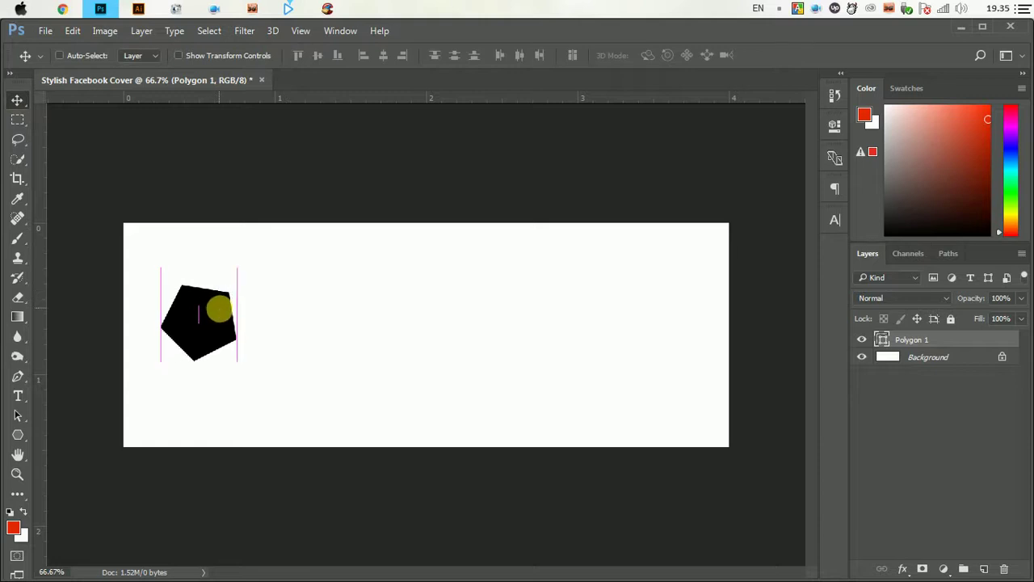
click(17, 434)
- Draw a long black 530 × 116 px rectangle and slide it against the pentagon's right side
click(113, 431)
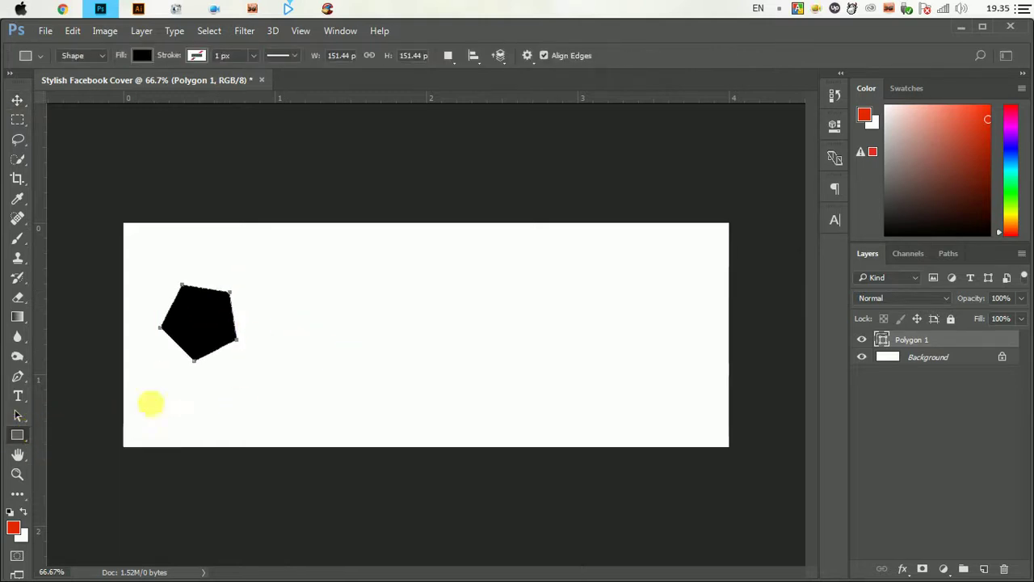
drag(278, 286, 546, 345)
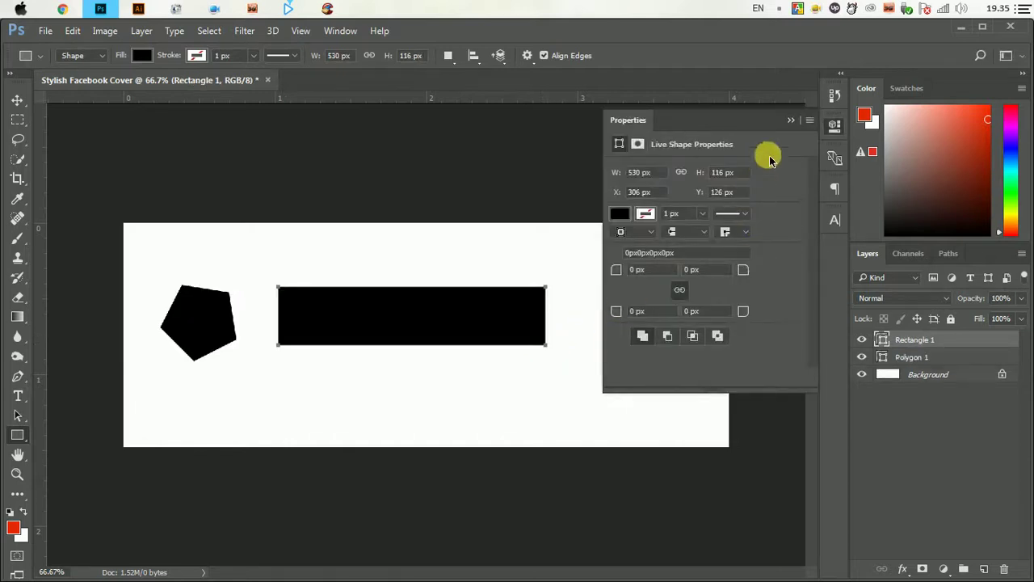
click(791, 122)
click(17, 100)
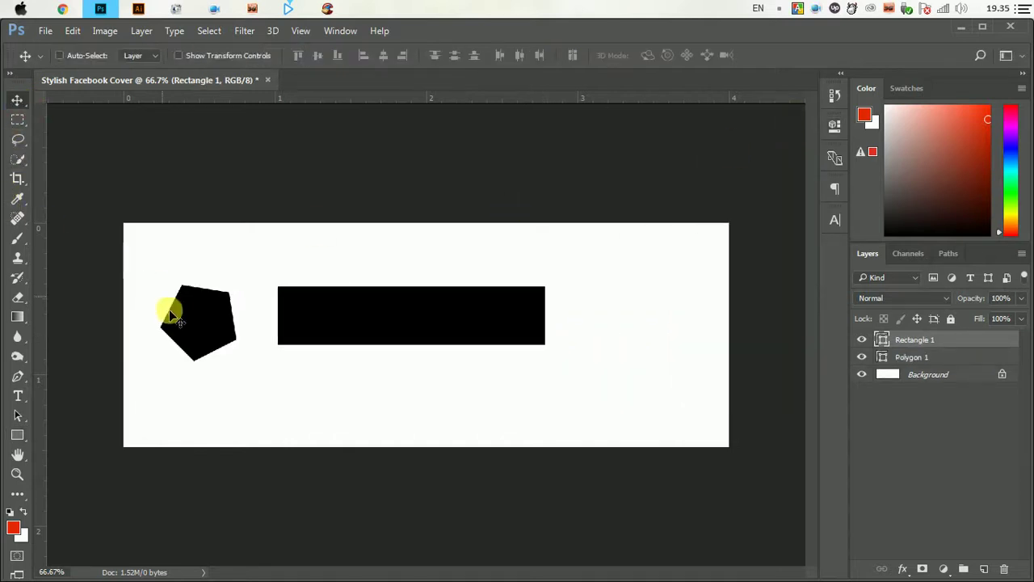
mouse_move(169, 307)
mouse_down()
mouse_move(250, 319)
mouse_move(105, 331)
mouse_up()
click(897, 359)
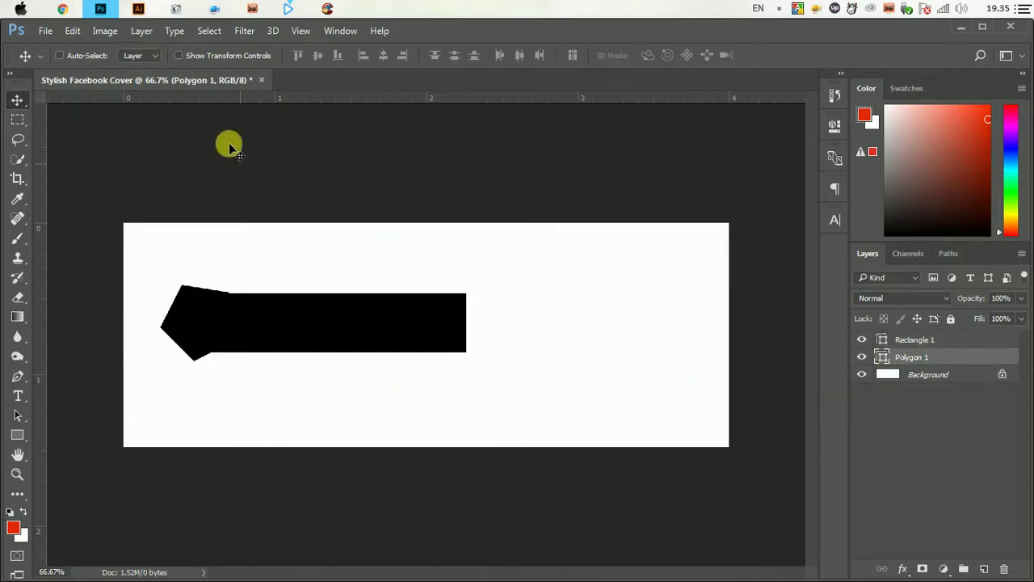
click(73, 31)
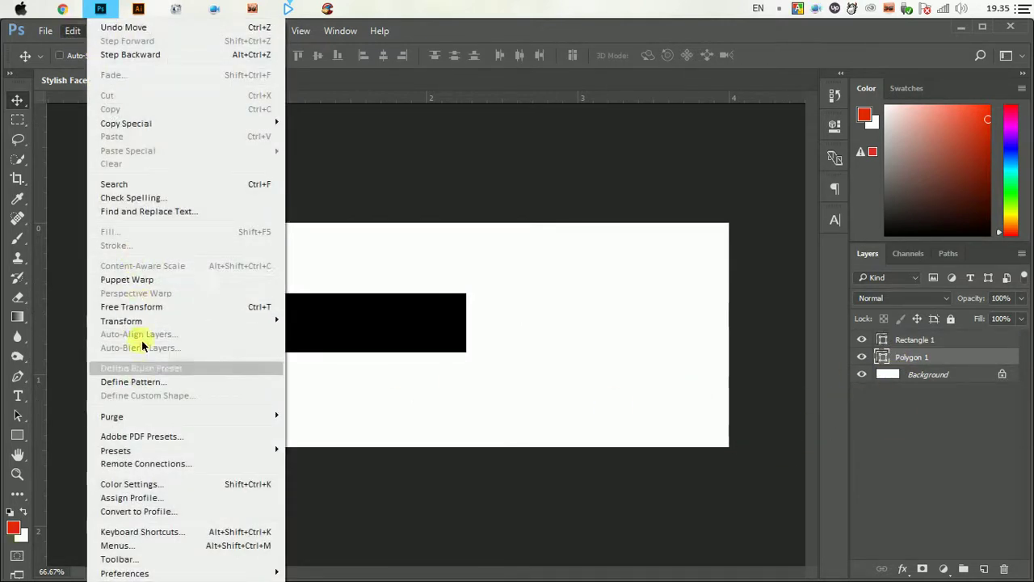
- Free-transform the pentagon: rotate it slightly, scale to about 81% and move it right and down
click(202, 307)
drag(344, 311, 345, 324)
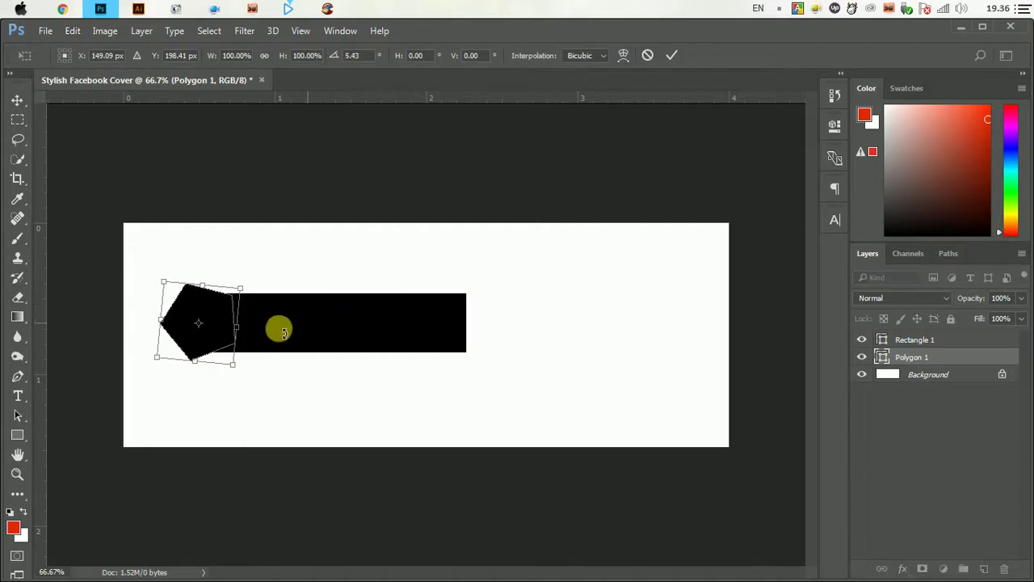
scroll(202, 330, up, 2)
scroll(207, 331, up, 1)
scroll(231, 323, up, 1)
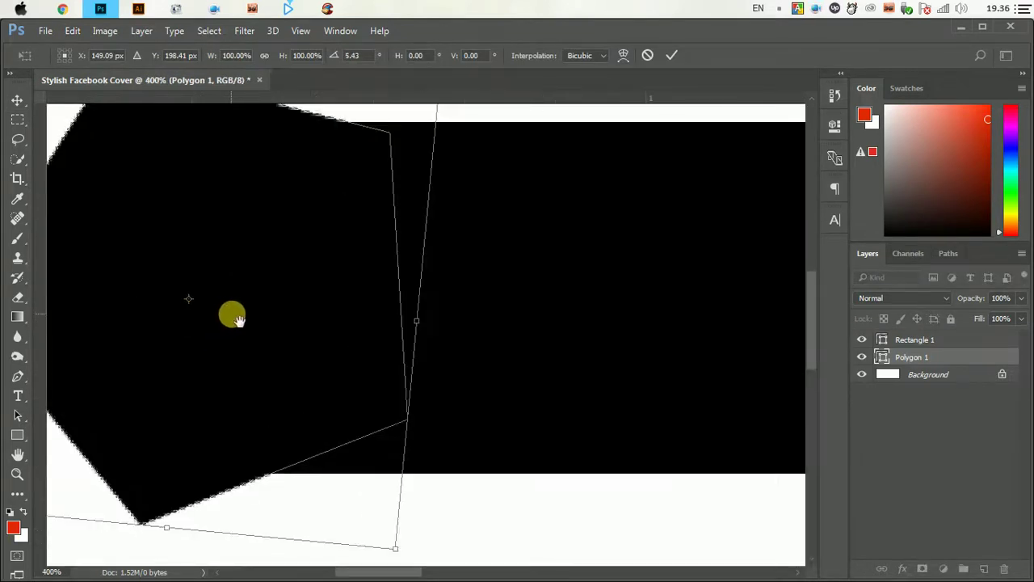
scroll(254, 323, down, 1)
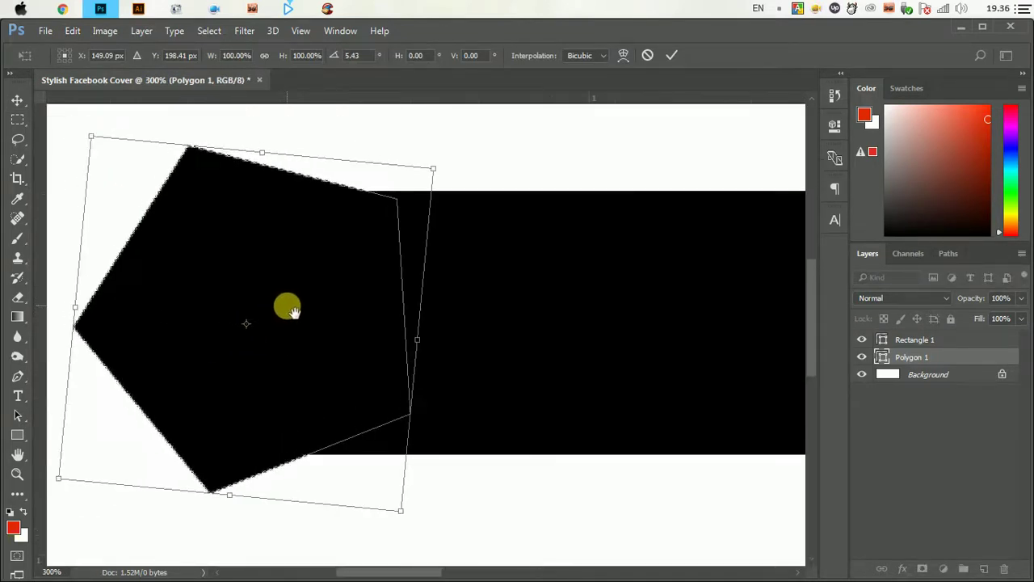
mouse_move(91, 136)
mouse_down()
mouse_move(127, 180)
mouse_move(122, 174)
mouse_up()
drag(250, 235, 298, 253)
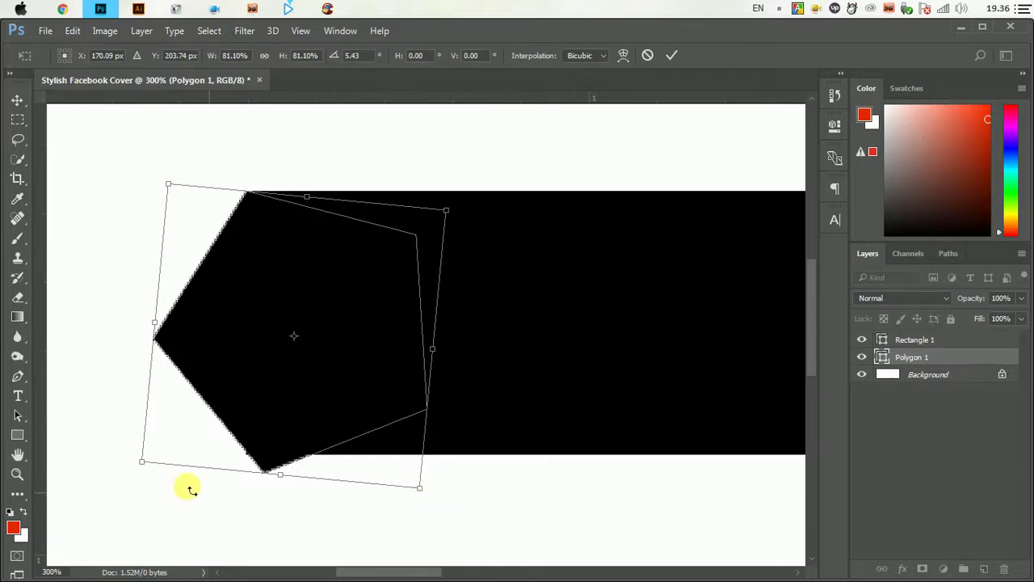
- Scale the pentagon to about 77%, rotate it about 9° and nudge it into the bar's left end
drag(142, 463, 161, 451)
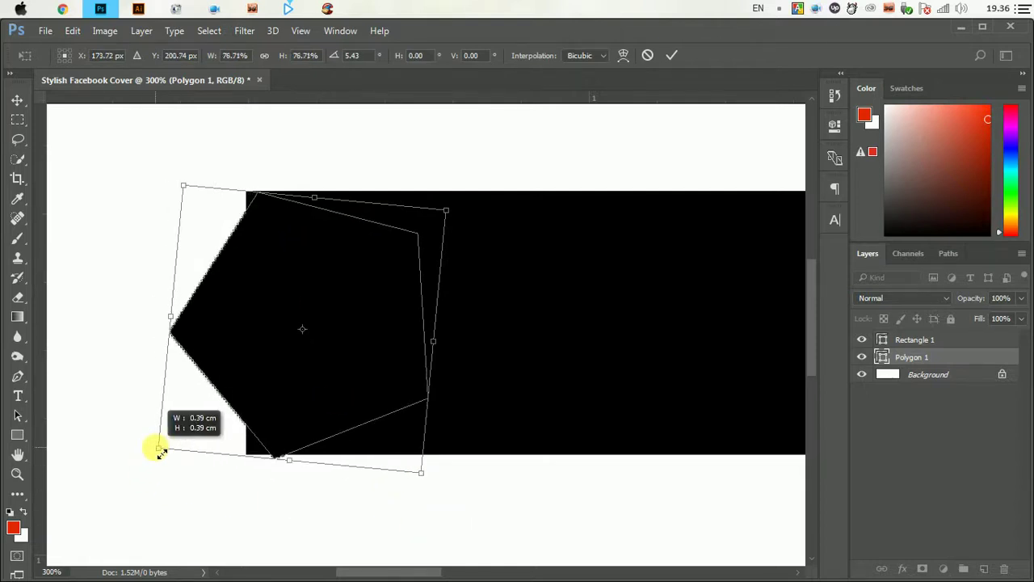
drag(506, 389, 509, 406)
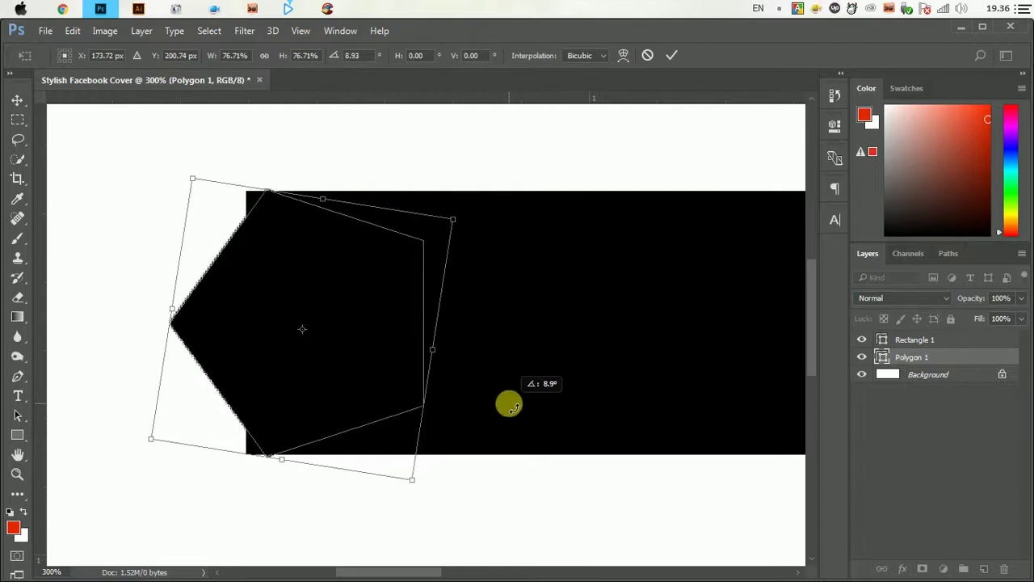
drag(381, 342, 360, 344)
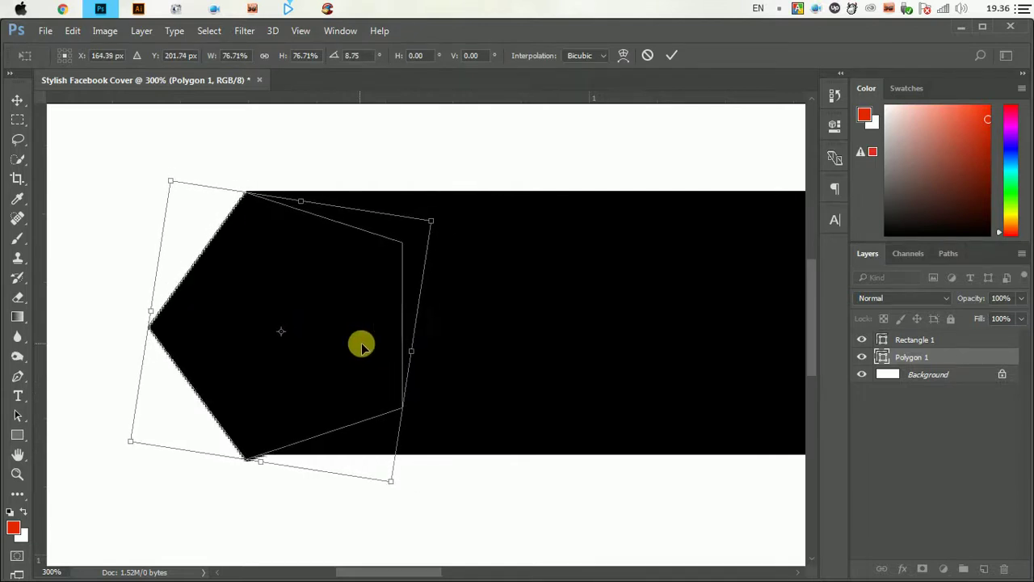
drag(391, 481, 392, 479)
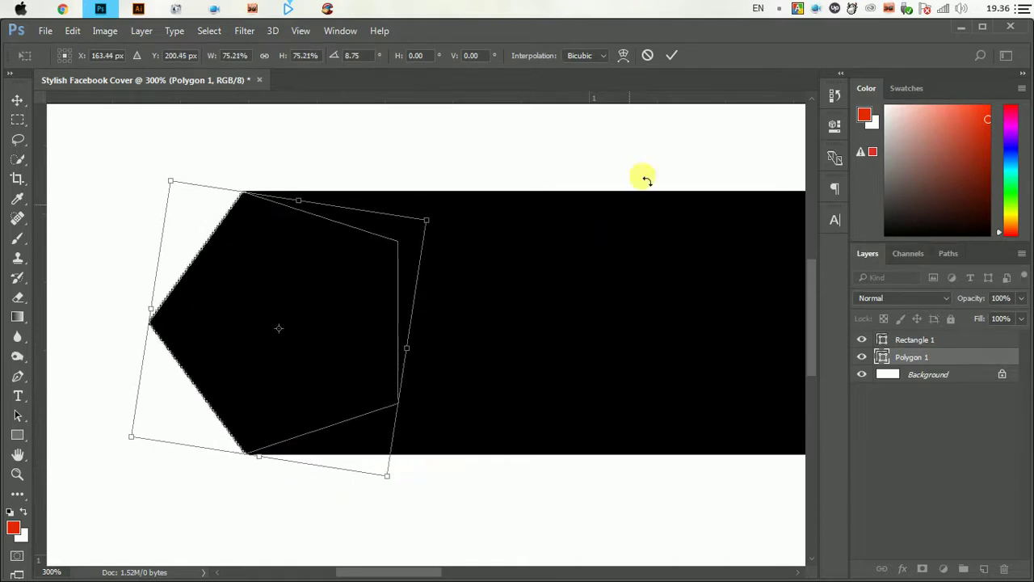
click(673, 56)
key(Right)
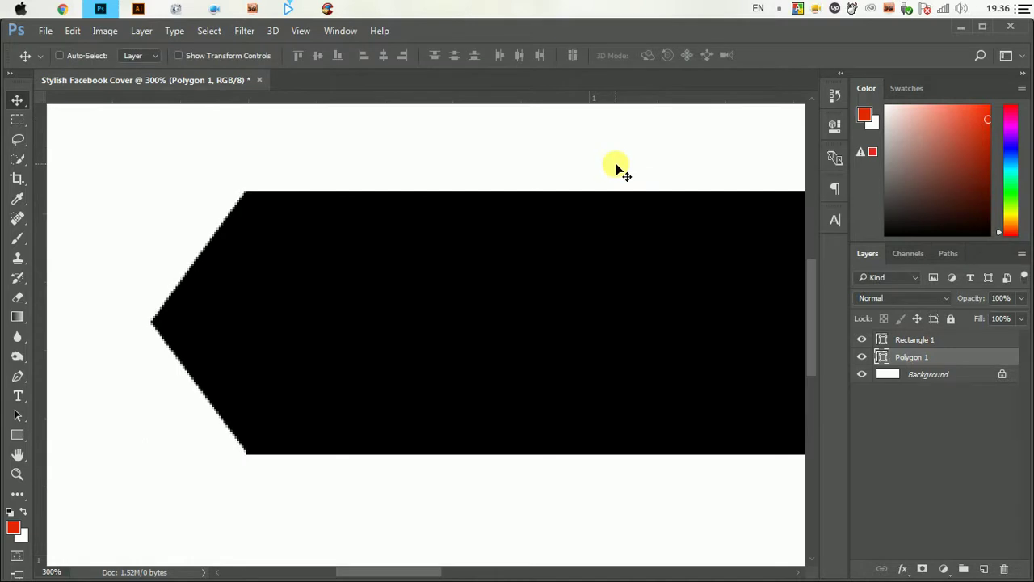
key(Left)
key(Left)
key(Right)
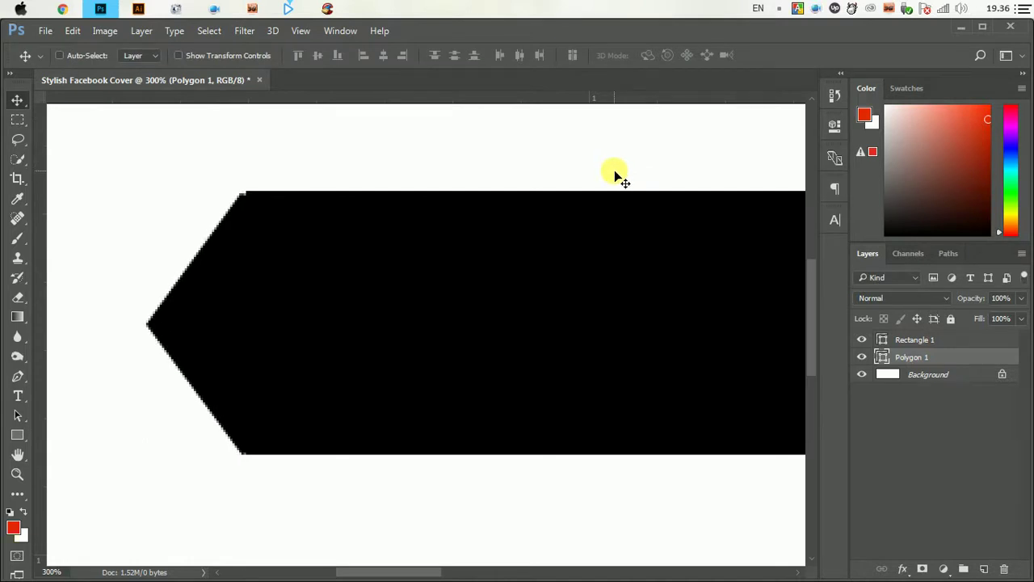
- Fill the Polygon 1 shape with dark grey #504f4f
double_click(883, 362)
click(569, 353)
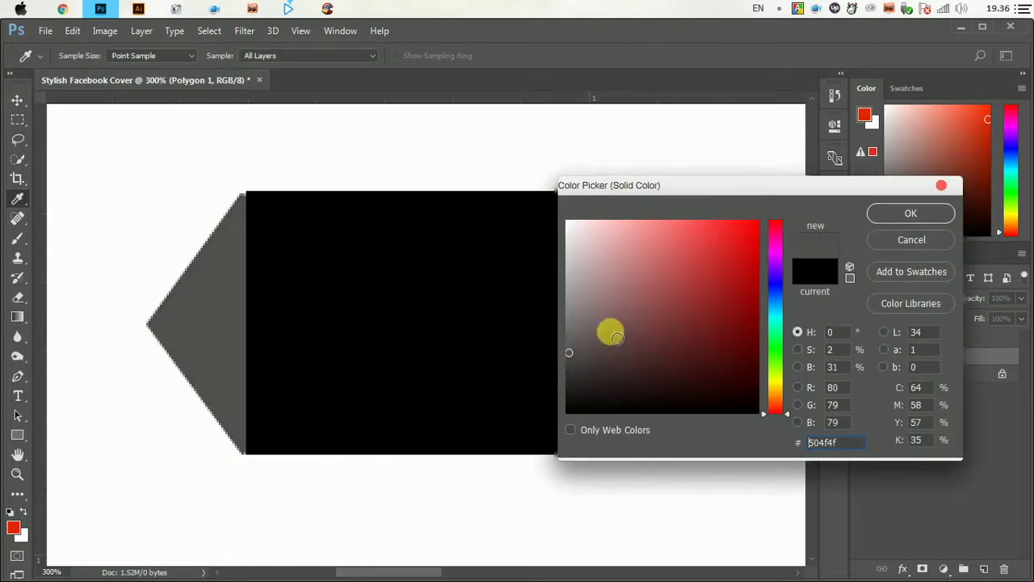
click(895, 214)
key(ctrl+t)
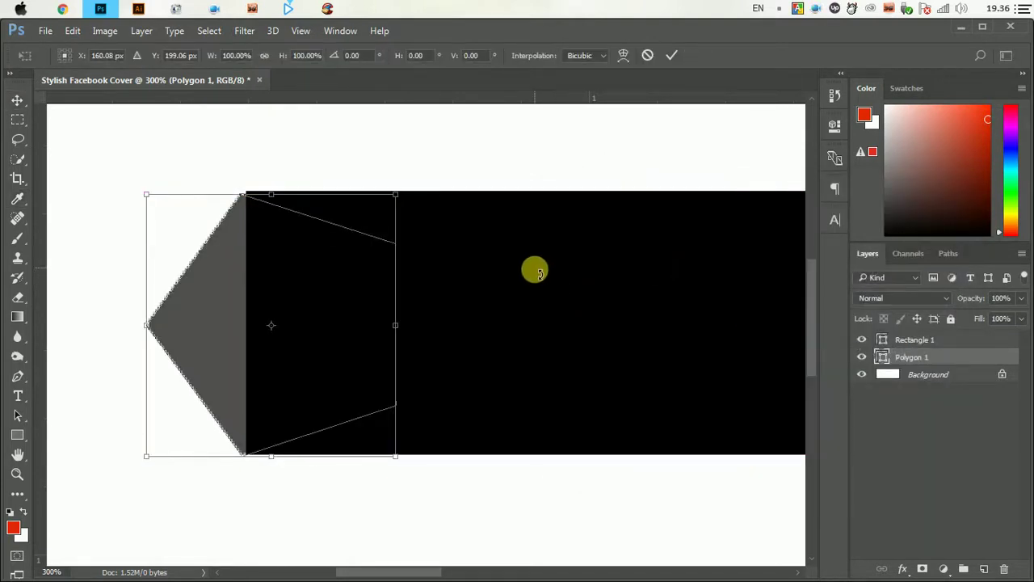
- Rotate the grey polygon 0.40° and scale it to 101.04% to match the bar
drag(536, 272, 537, 275)
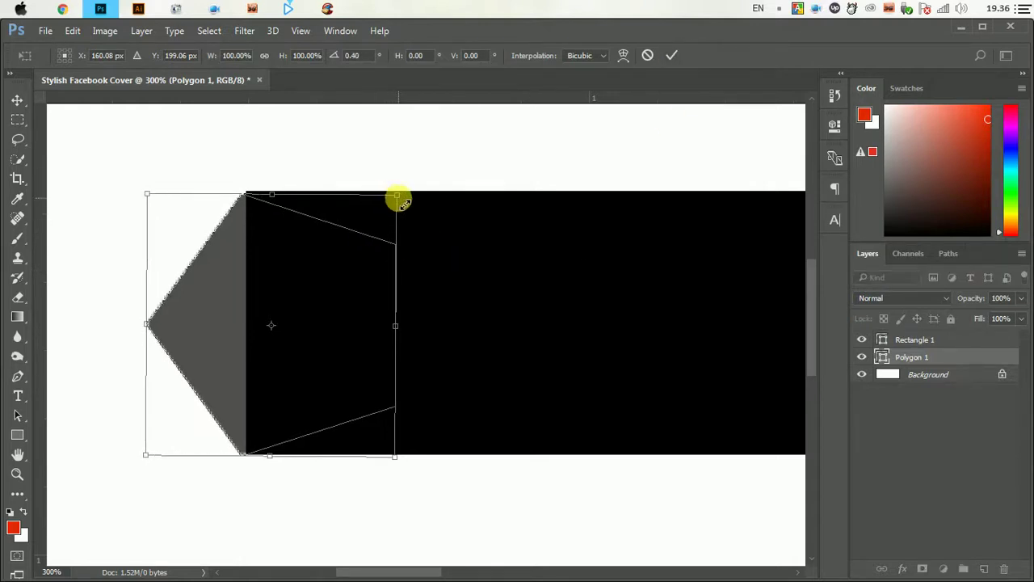
drag(399, 198, 401, 195)
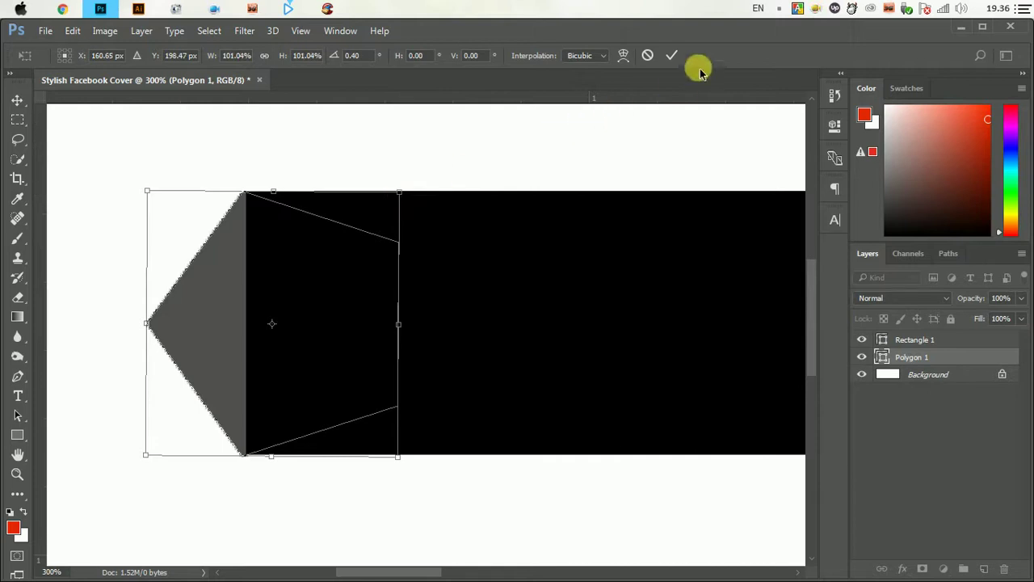
click(671, 55)
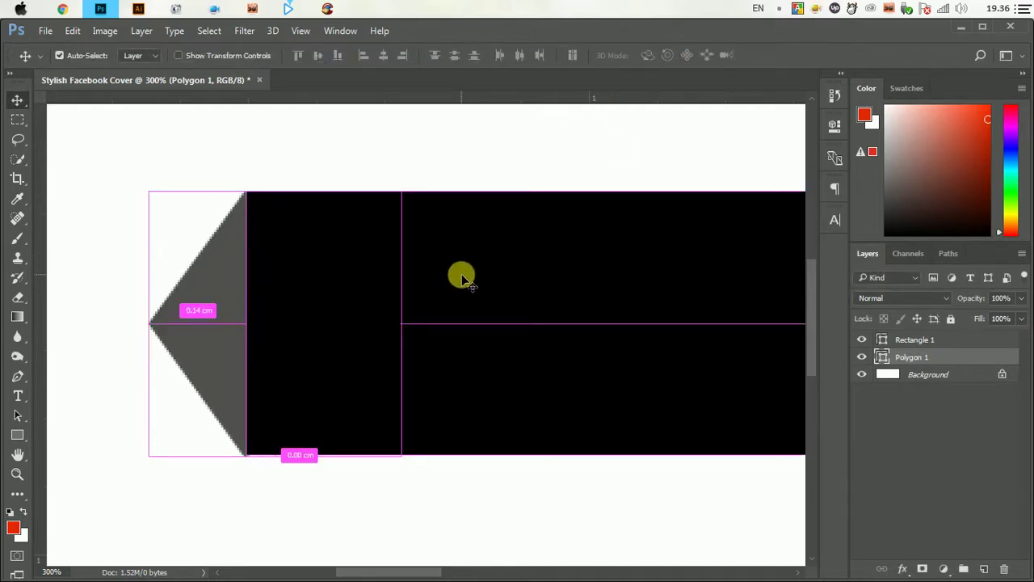
key(ctrl+t)
click(242, 474)
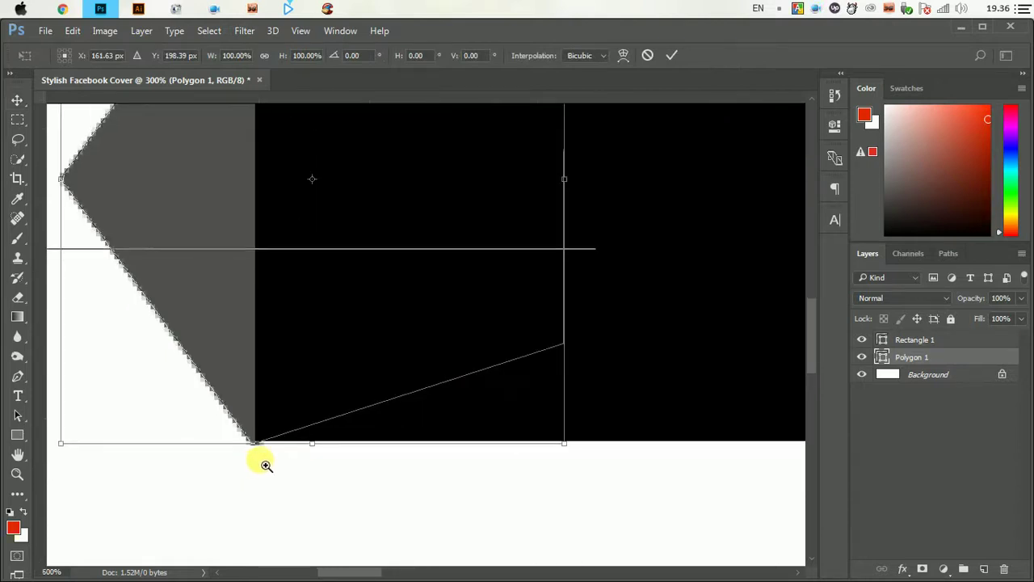
click(271, 459)
click(271, 443)
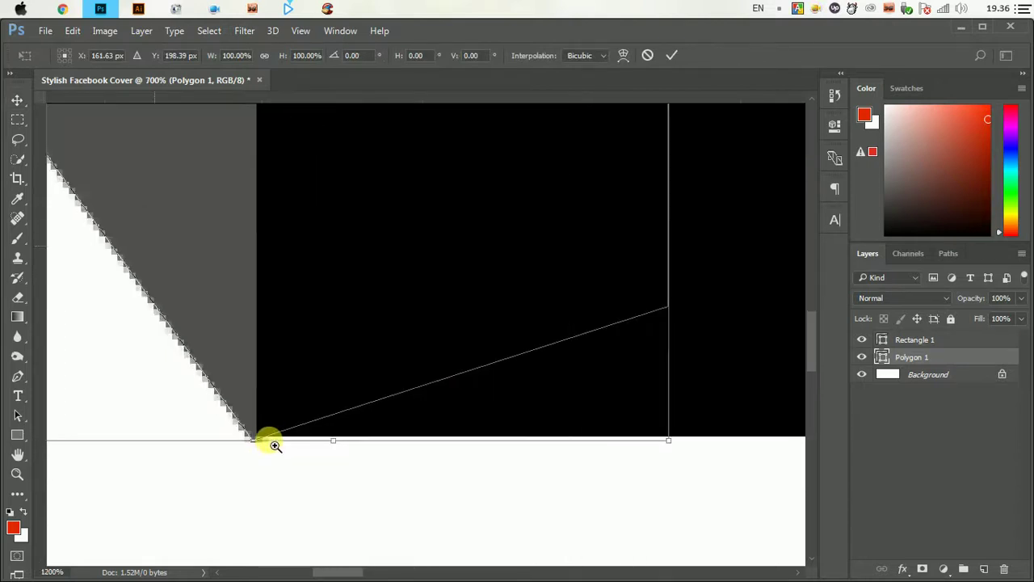
click(269, 442)
key(Return)
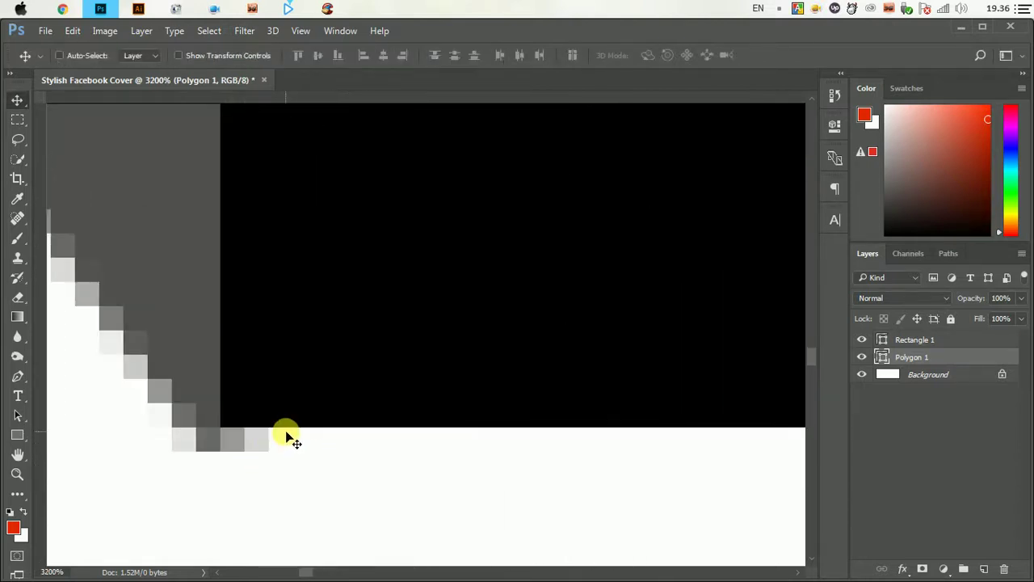
- Reduce the polygon's height to 99.54% and nudge it 1 px right so its edges sit flush
key(ctrl+t)
drag(207, 449, 205, 439)
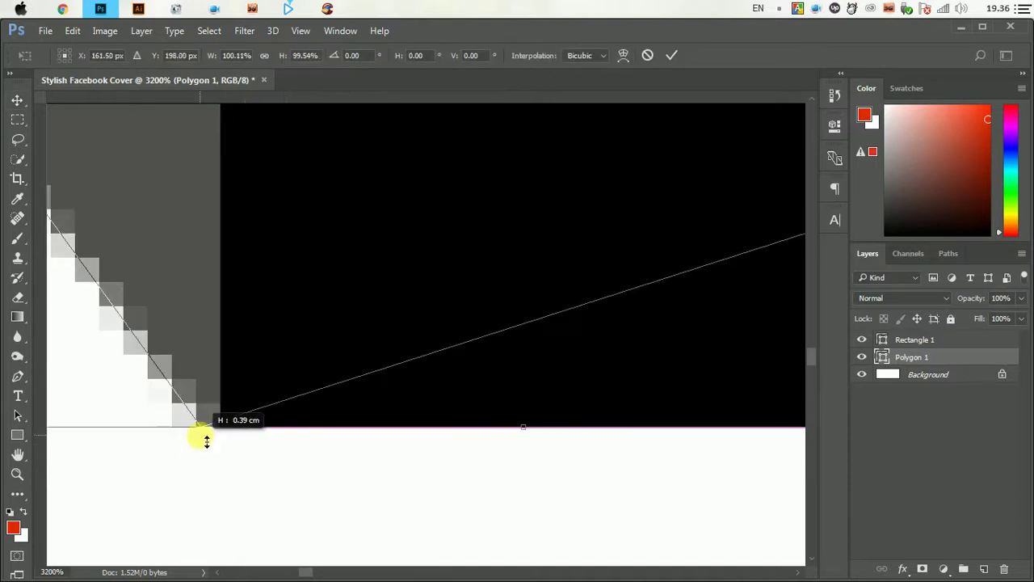
drag(383, 222, 415, 348)
mouse_move(421, 249)
mouse_down()
mouse_move(402, 265)
mouse_move(429, 447)
mouse_up()
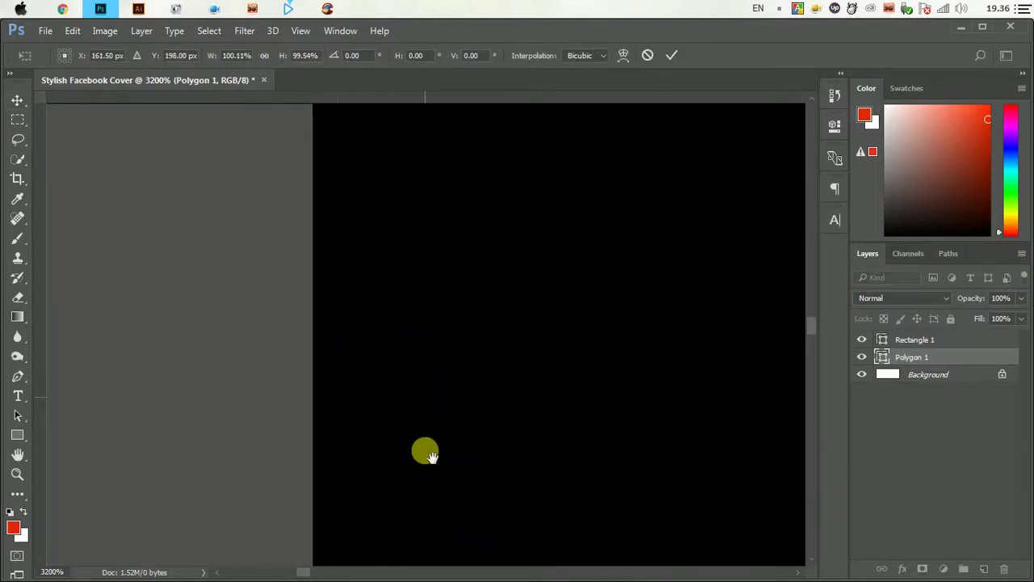
alt+click(379, 277)
alt+click(384, 280)
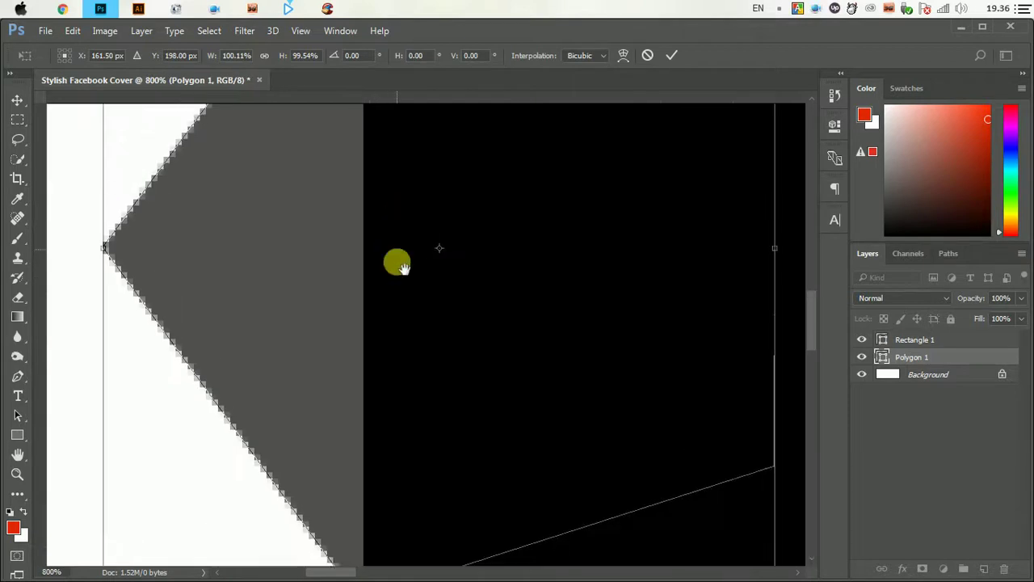
mouse_move(397, 264)
mouse_down()
mouse_move(370, 282)
mouse_move(396, 489)
mouse_up()
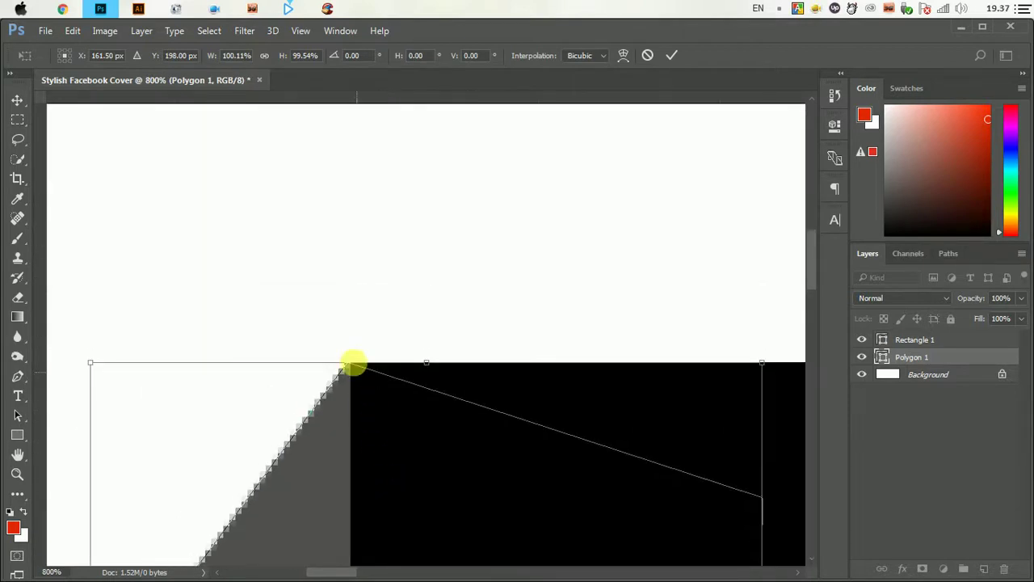
drag(354, 364, 373, 374)
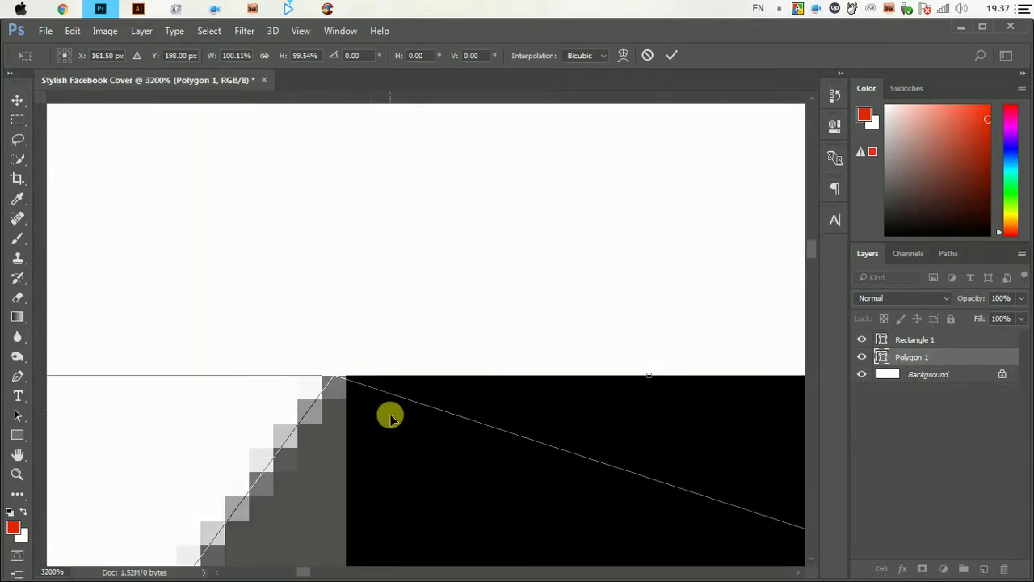
key(Right)
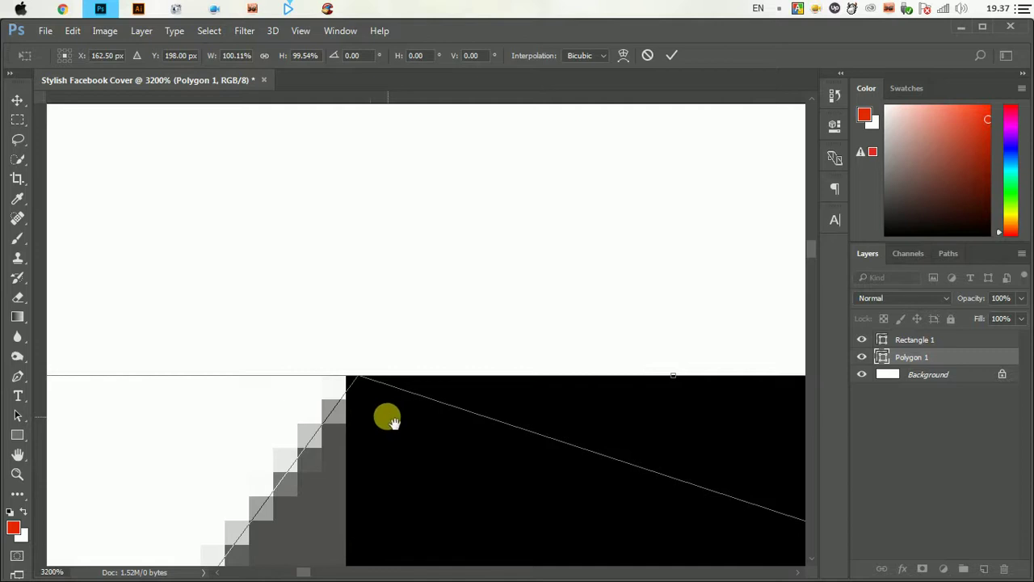
alt+click(392, 421)
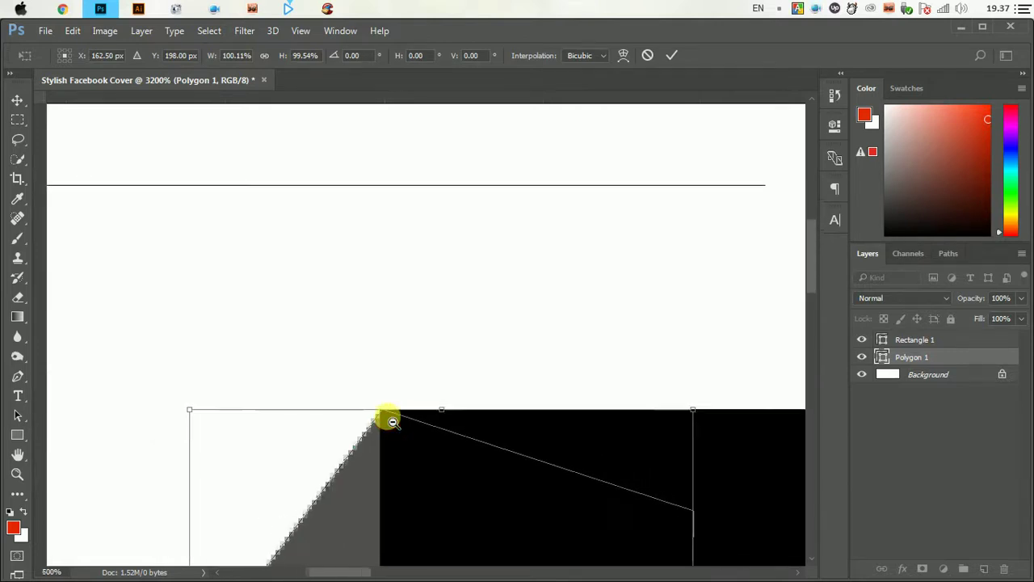
alt+click(392, 421)
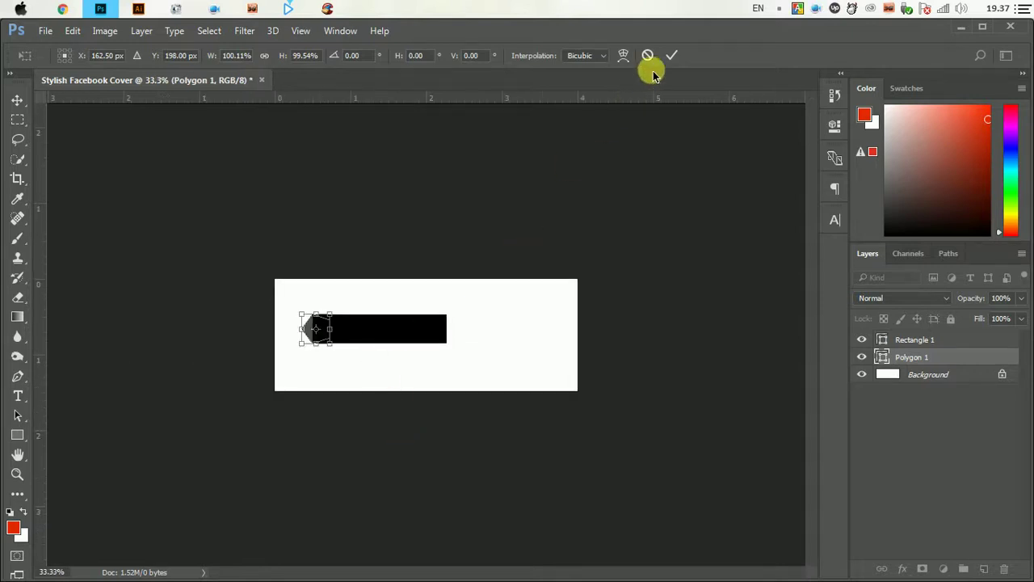
click(672, 55)
ctrl+click(361, 285)
- Change the Polygon 1 fill colour to black #000000
ctrl+click(404, 318)
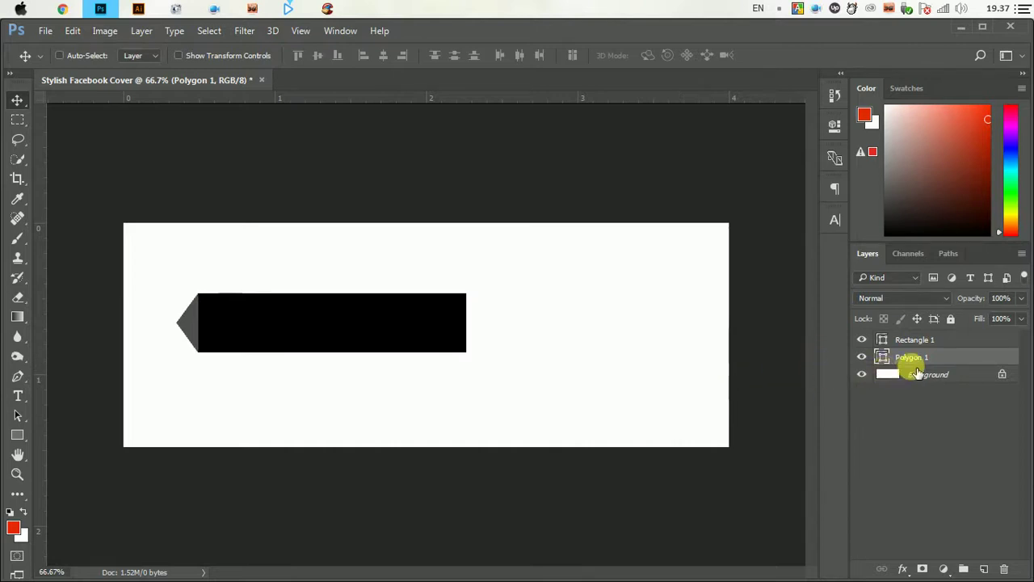
double_click(881, 358)
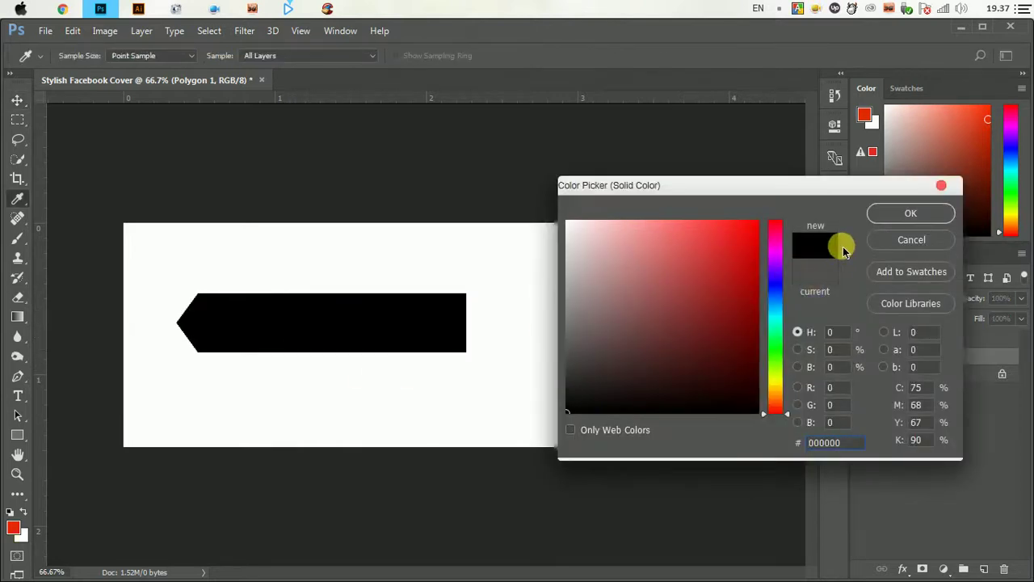
click(889, 212)
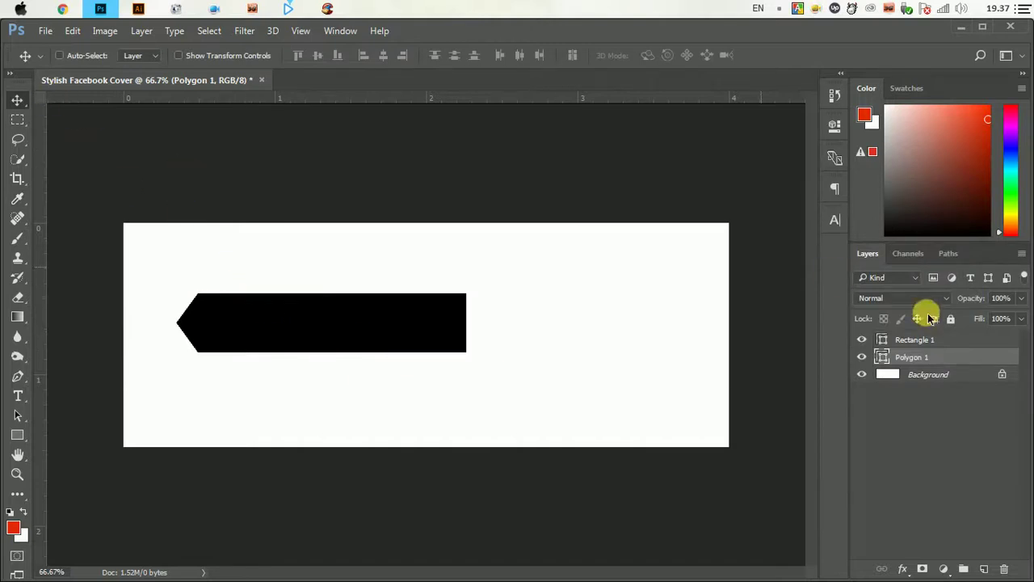
- Duplicate the polygon, move the copy to the bar's right end and flip it horizontally
drag(942, 361, 984, 566)
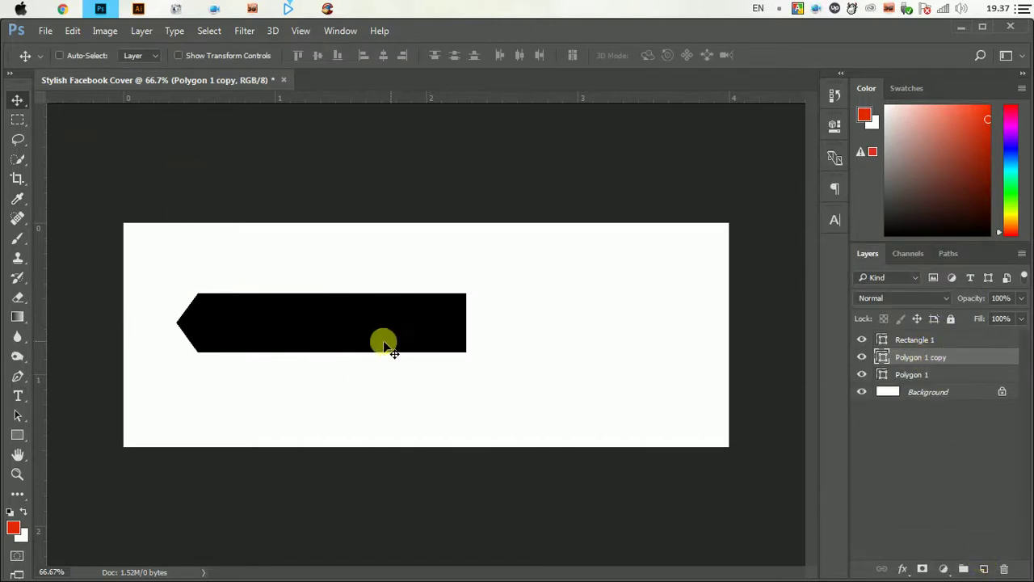
drag(202, 313, 474, 315)
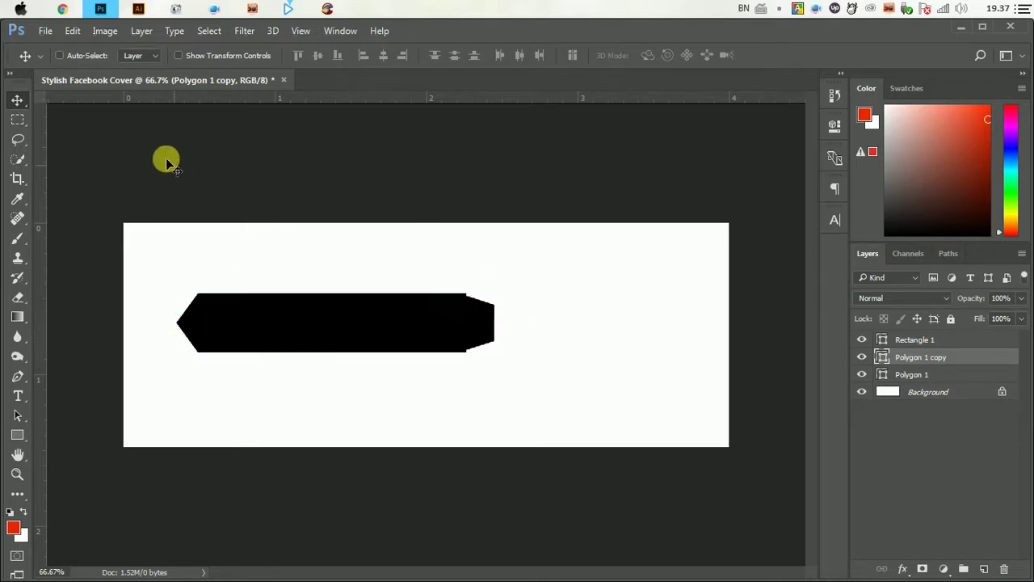
click(72, 31)
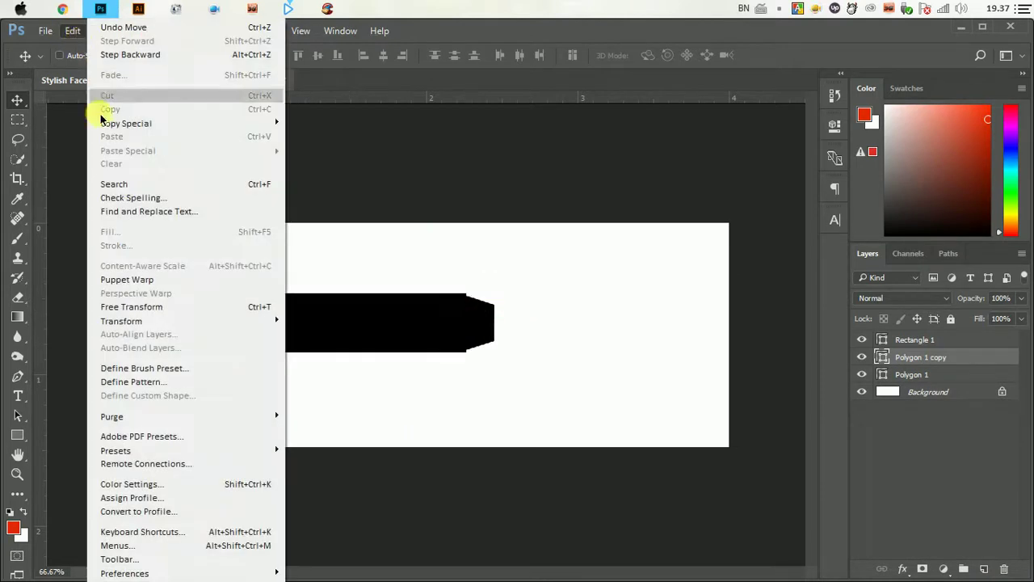
click(143, 307)
right_click(488, 335)
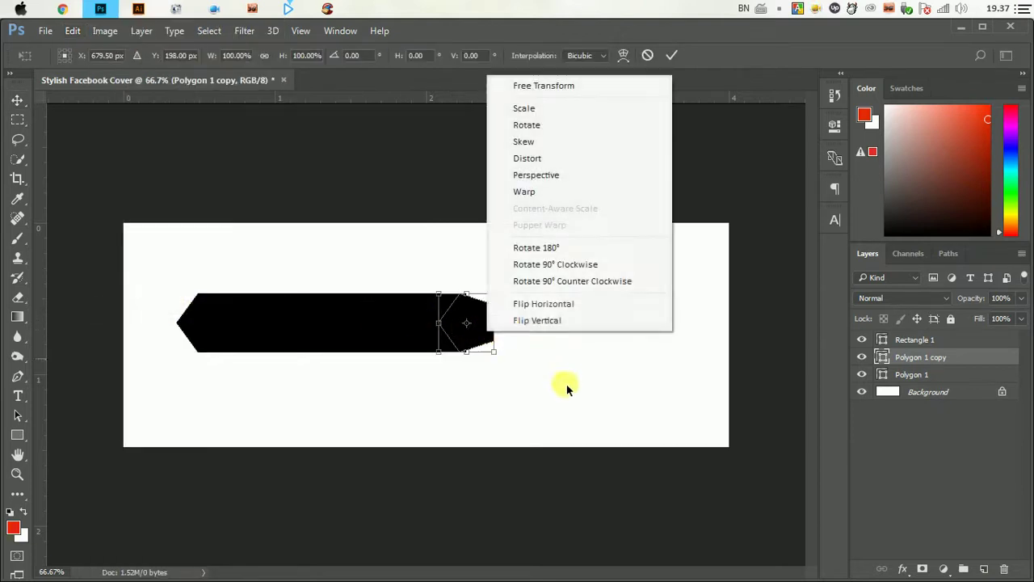
click(557, 304)
click(672, 55)
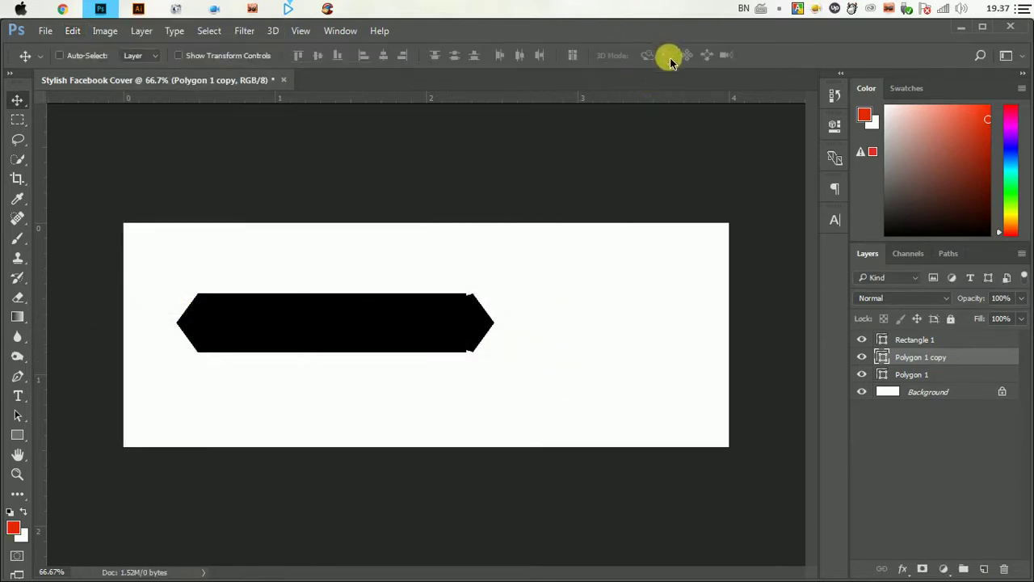
click(481, 322)
scroll(481, 322, up, 2)
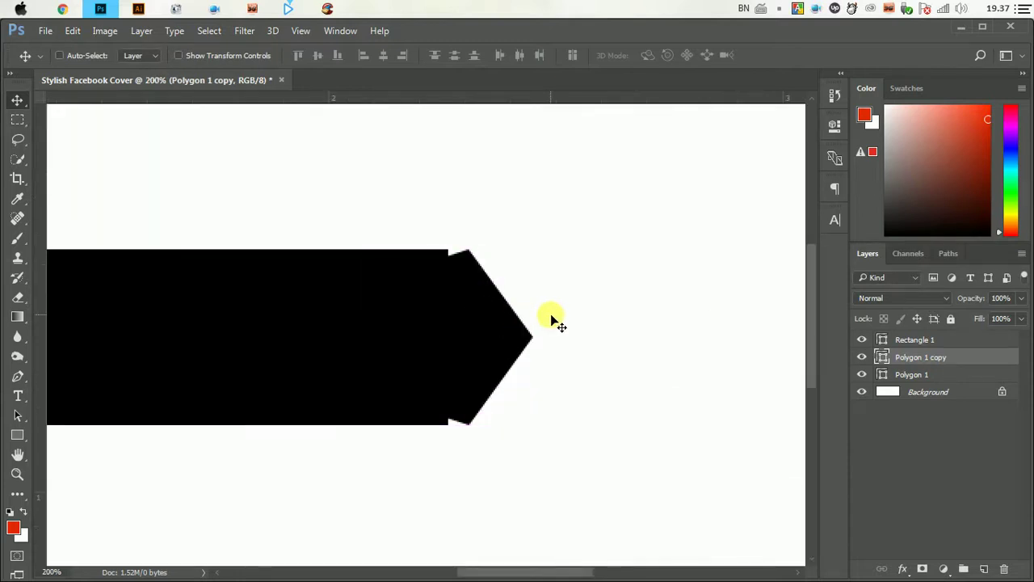
- Group the bar's three shape layers into Group 1 and merge it into a single layer
key(Left)
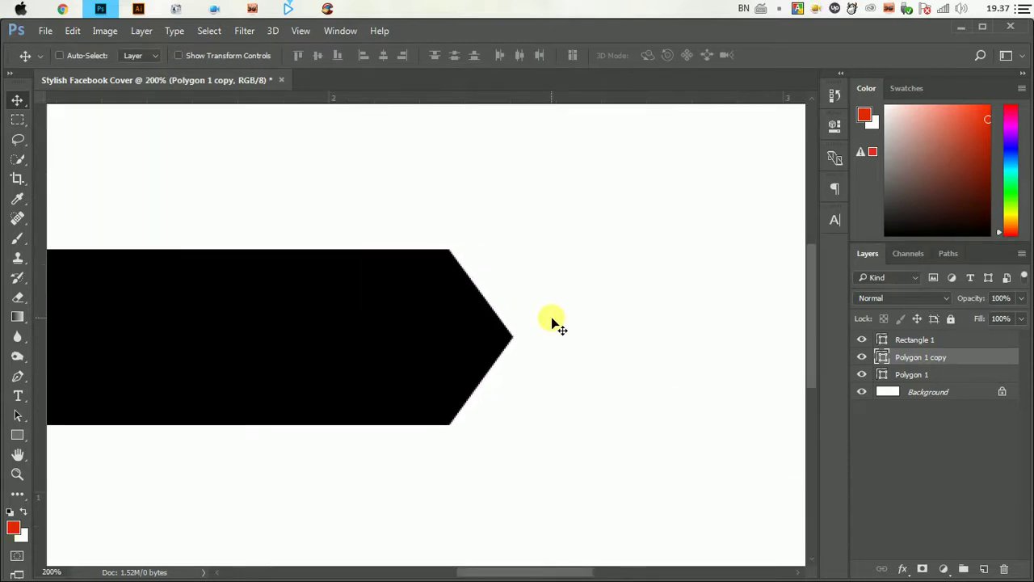
key(ctrl+minus)
key(ctrl+minus)
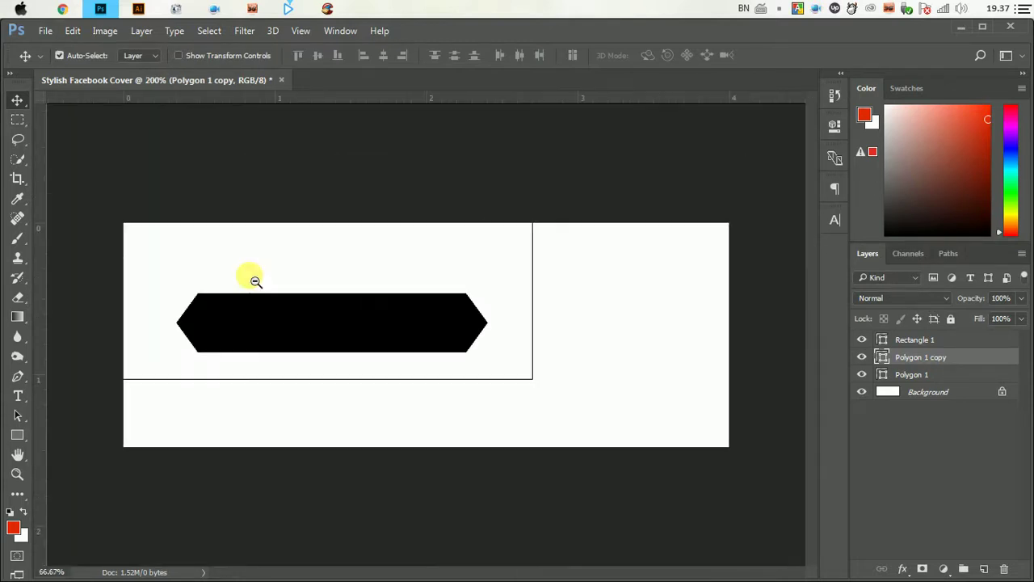
key(ctrl+minus)
key(ctrl+minus)
shift+click(942, 374)
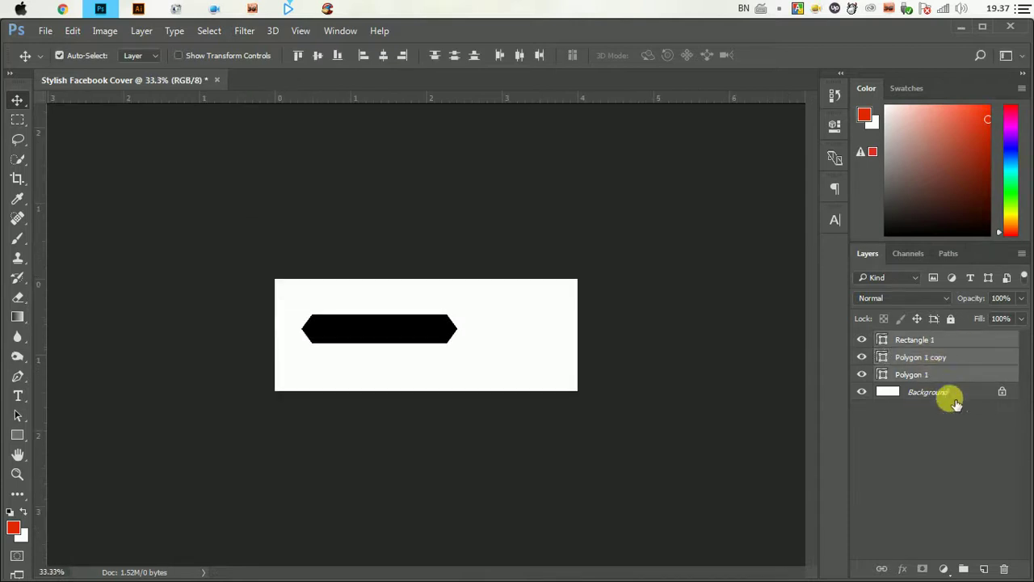
click(962, 568)
right_click(945, 340)
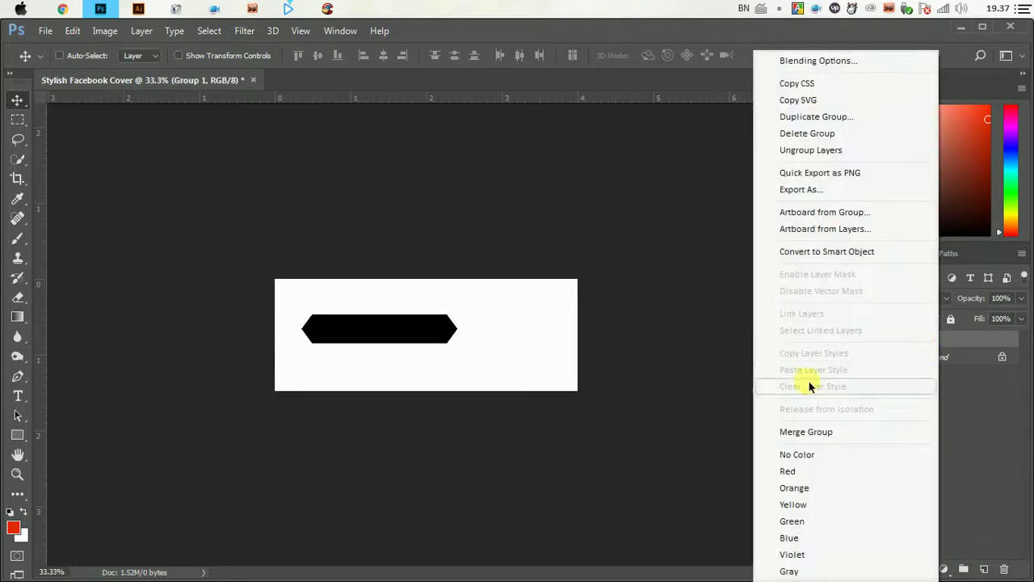
click(808, 432)
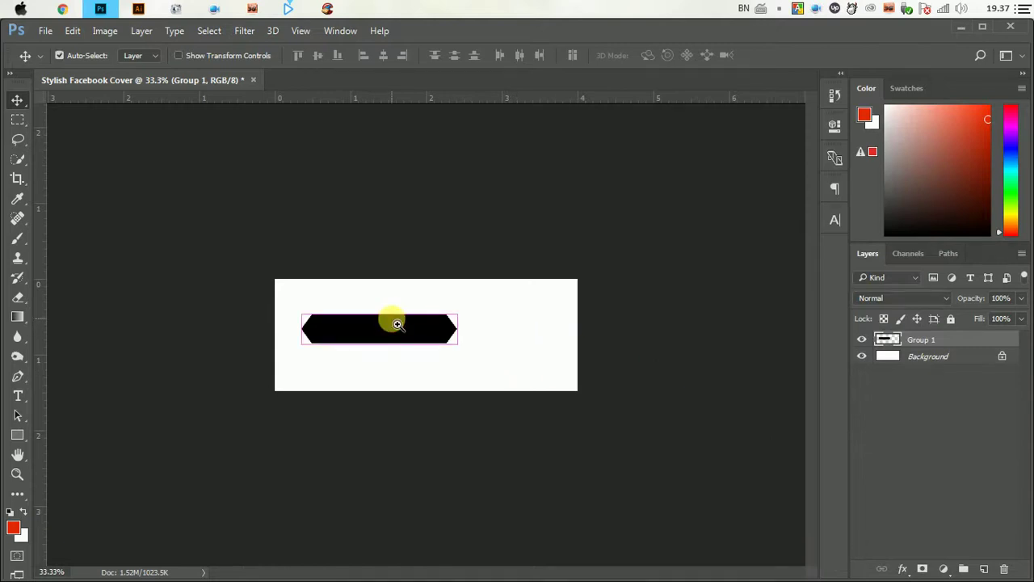
- Scale the merged bar down to about 48% and move it toward the canvas centre
key(ctrl+plus)
click(72, 31)
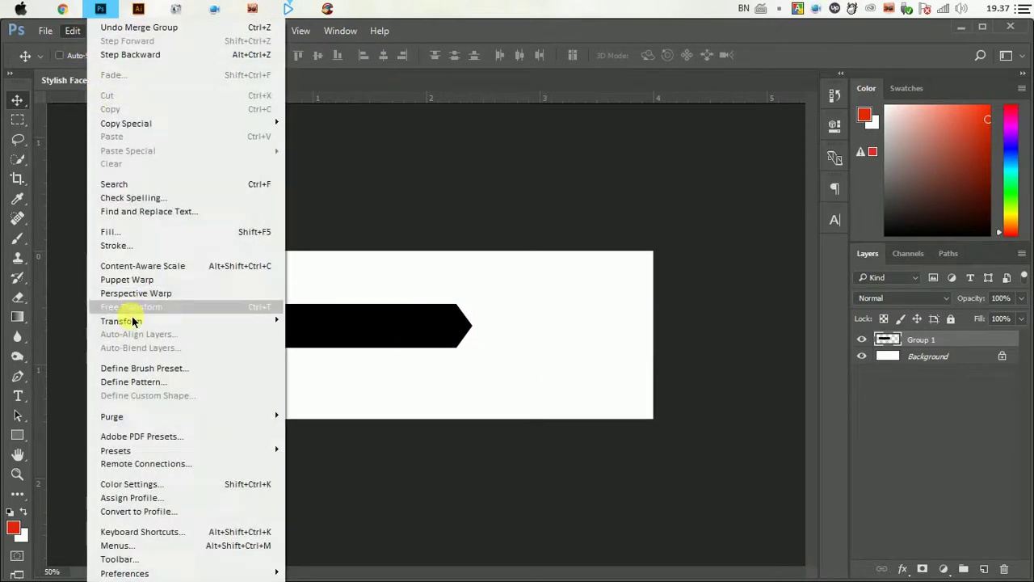
click(142, 305)
drag(472, 304, 357, 333)
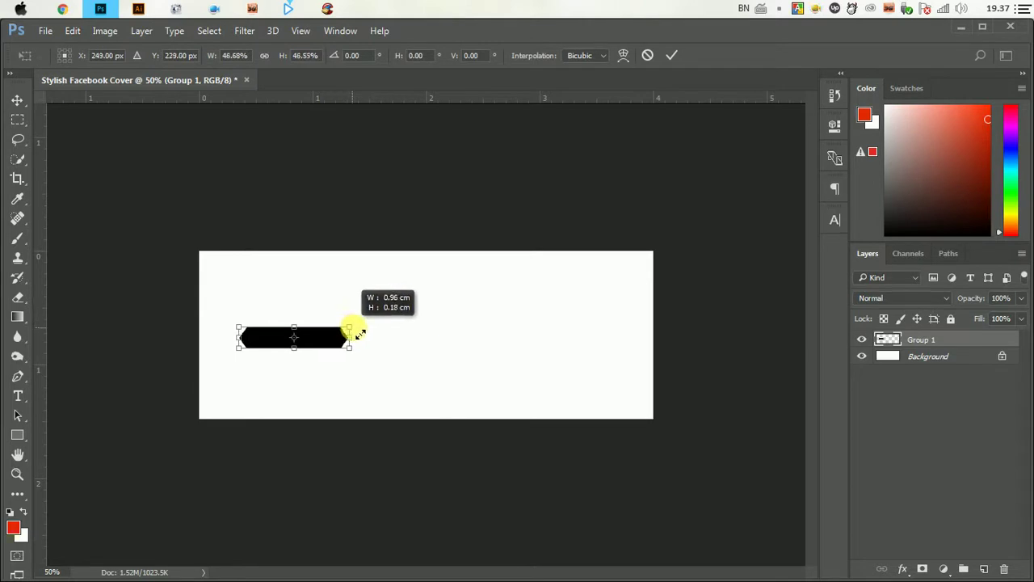
click(671, 55)
key(ctrl+plus)
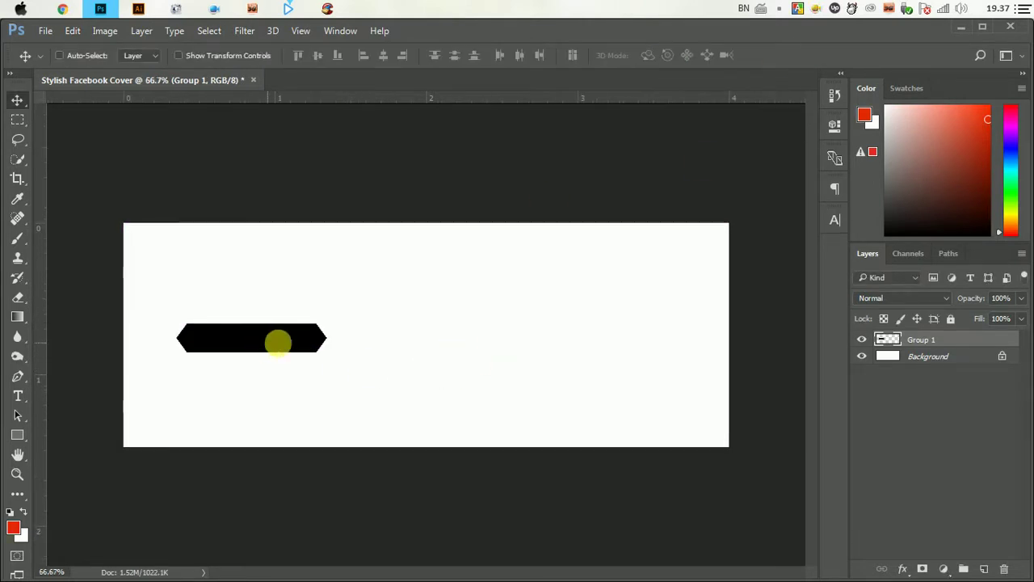
mouse_move(273, 343)
mouse_down()
mouse_move(446, 290)
mouse_move(441, 272)
mouse_move(457, 266)
mouse_move(437, 300)
mouse_up()
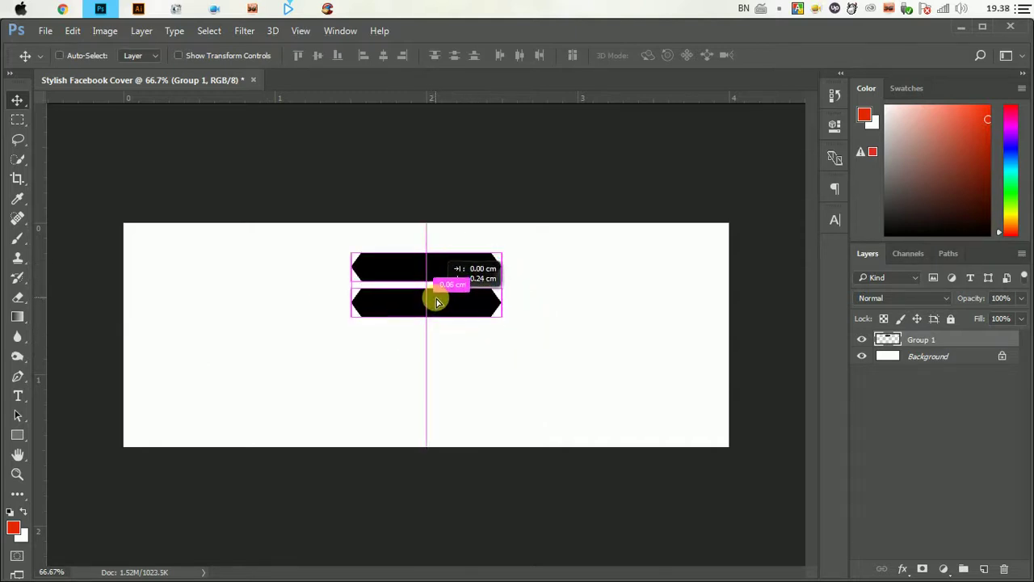
- Nudge the bar copies up and add more below until five bars stack with thin gaps
key(Up)
key(Up)
key(Up)
key(Up)
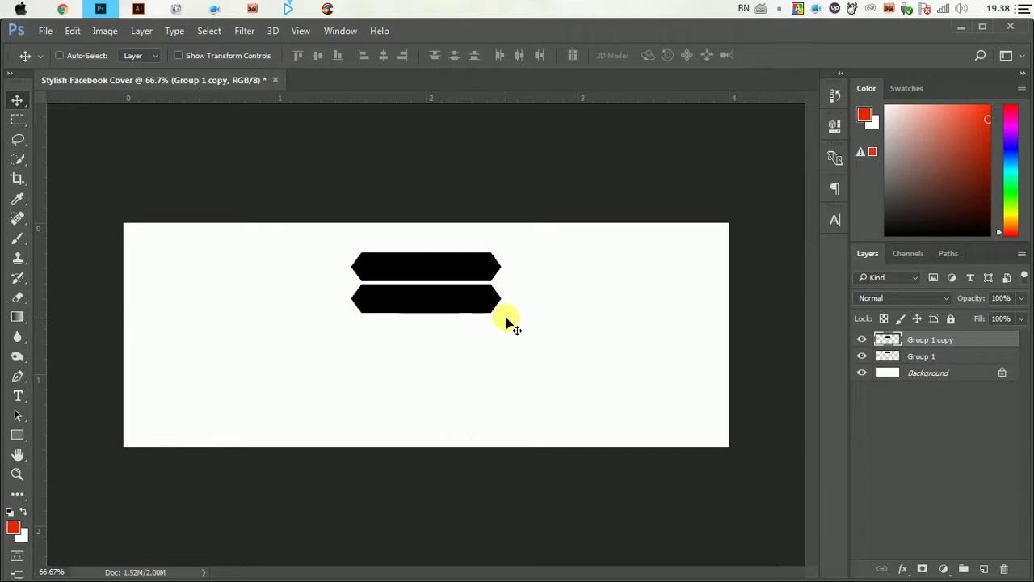
key(Up)
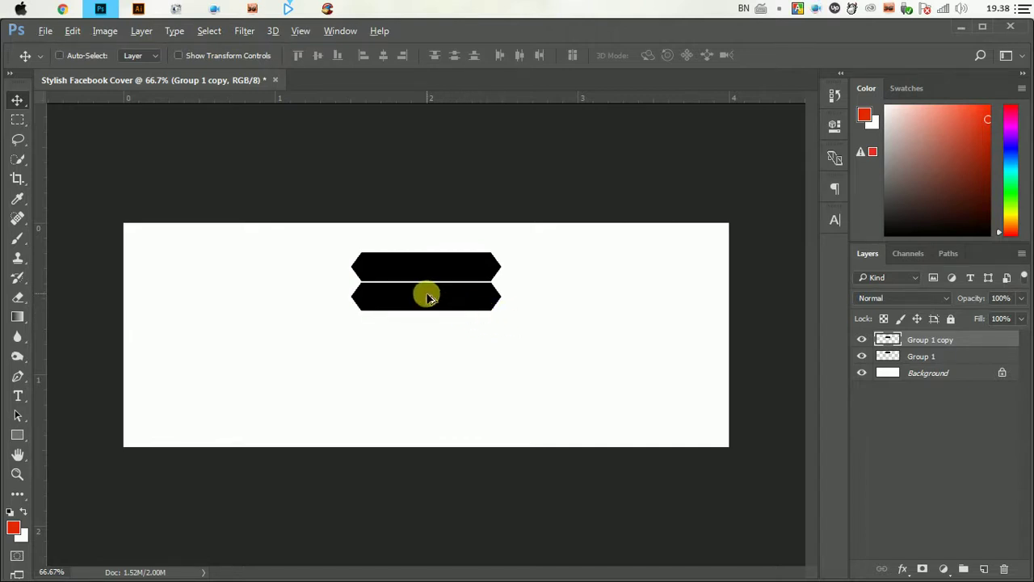
alt+drag(428, 298, 433, 360)
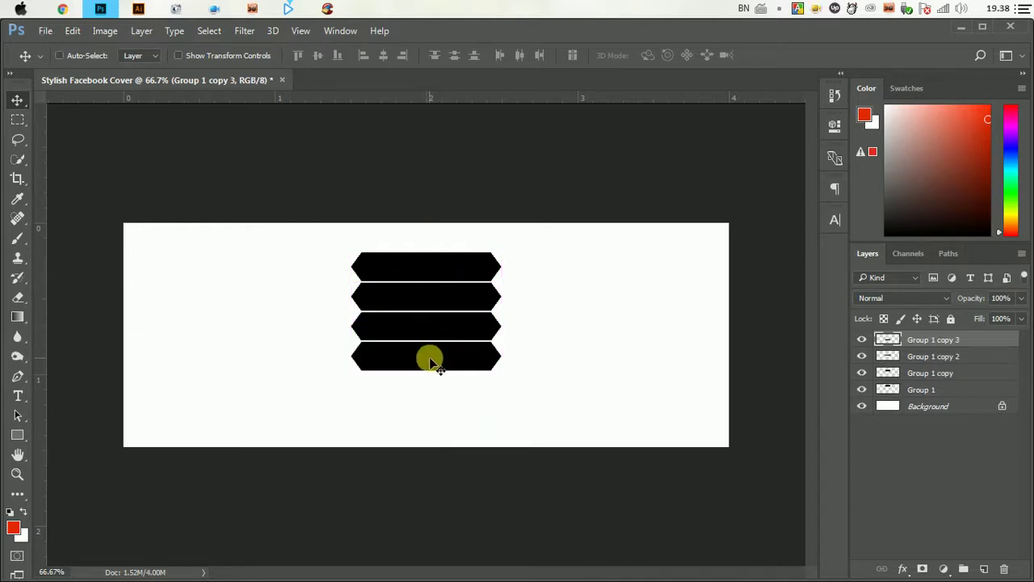
alt+drag(431, 356, 433, 390)
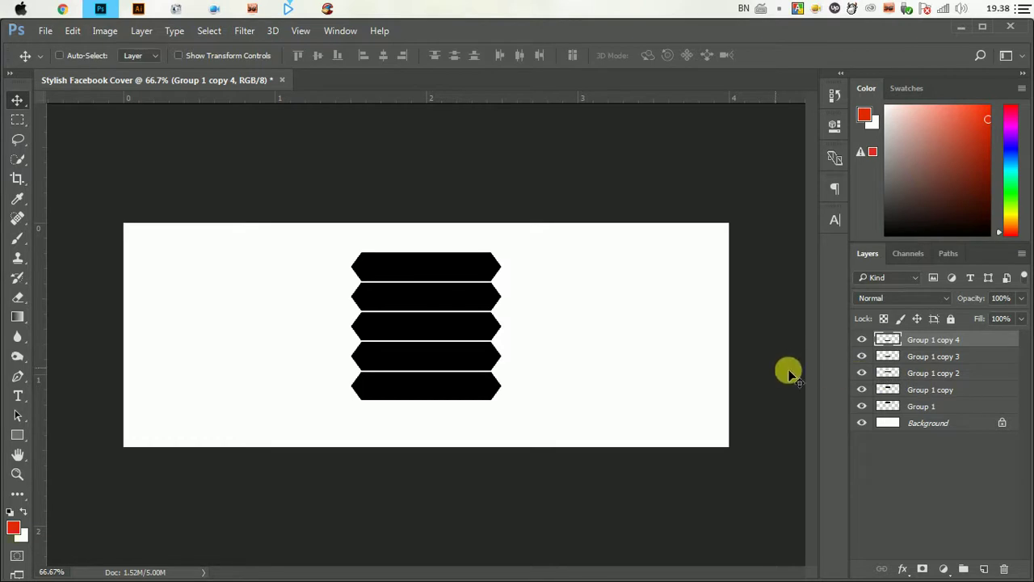
- Group the five bar layers, Group 1 through Group 1 copy 4, into Group 2
shift+click(947, 390)
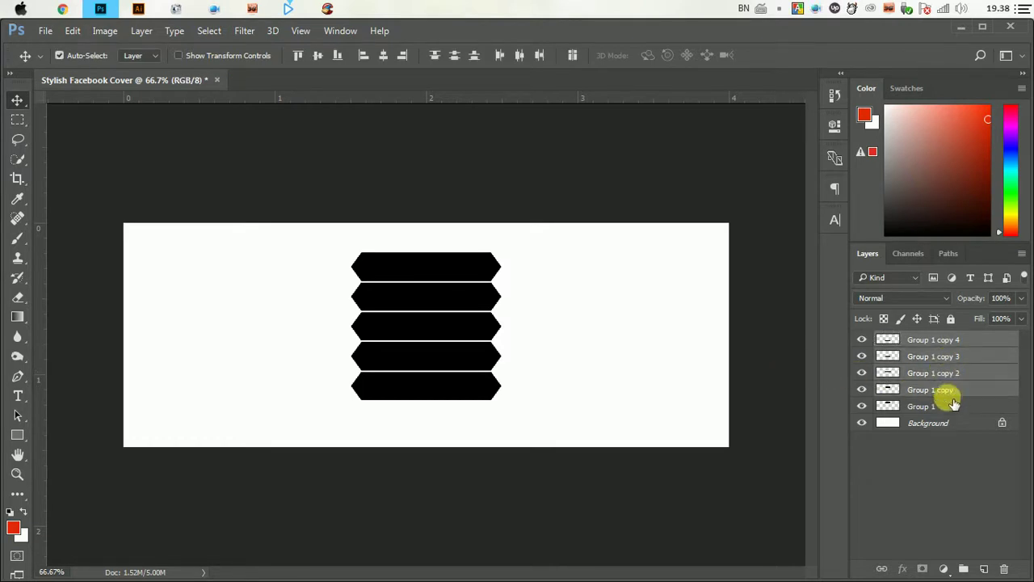
shift+click(956, 413)
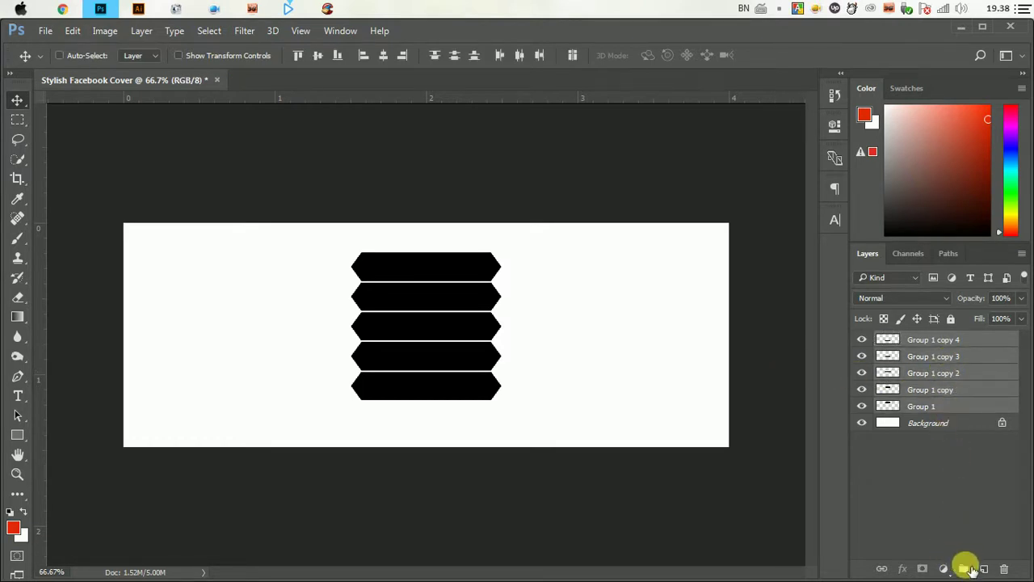
click(967, 569)
- Duplicate Group 2 and delete Group 1 from the copy, leaving it four bars
drag(947, 352, 983, 566)
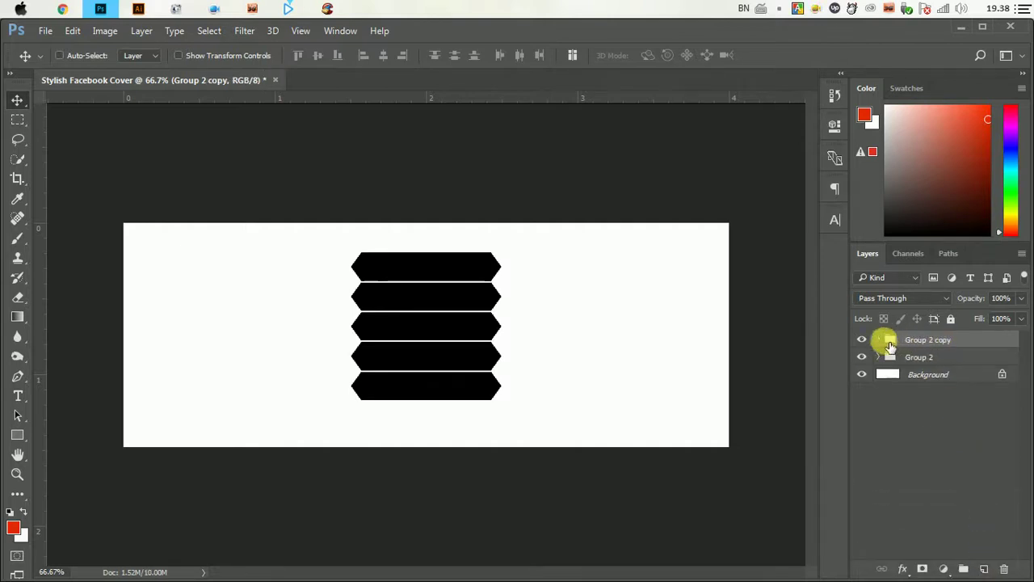
click(879, 340)
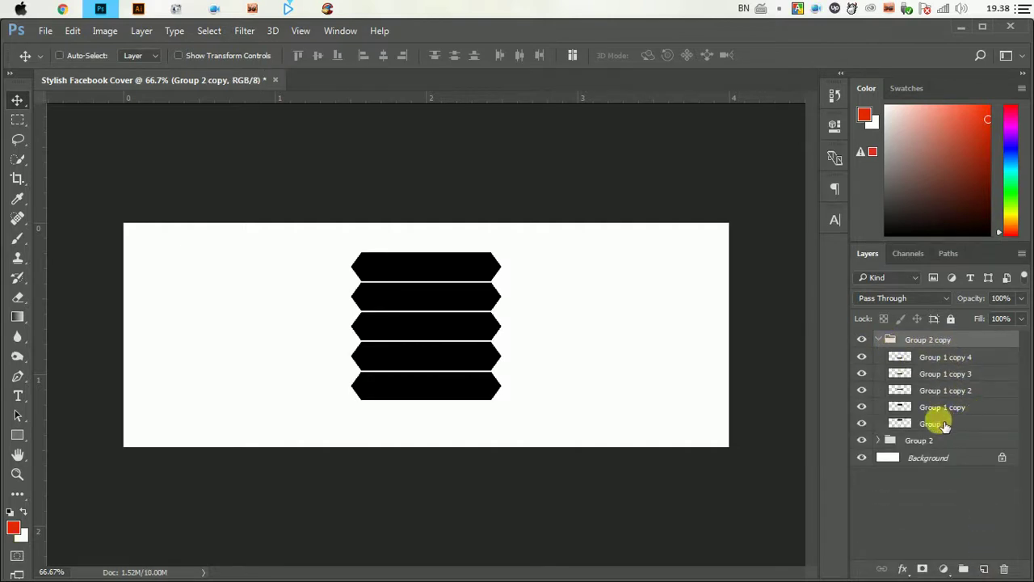
mouse_move(935, 422)
mouse_down()
mouse_move(1000, 495)
mouse_move(1003, 568)
mouse_up()
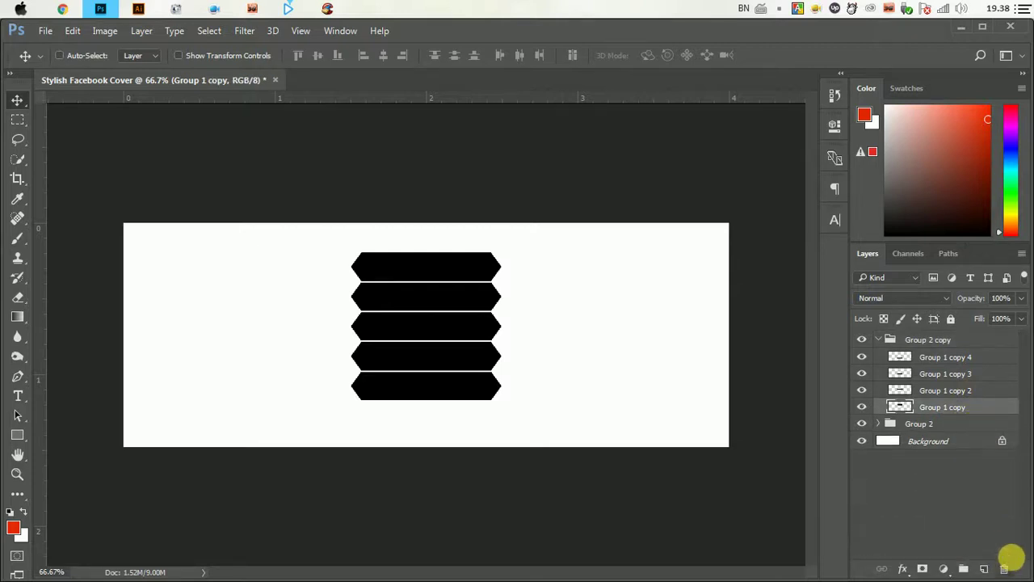
click(889, 340)
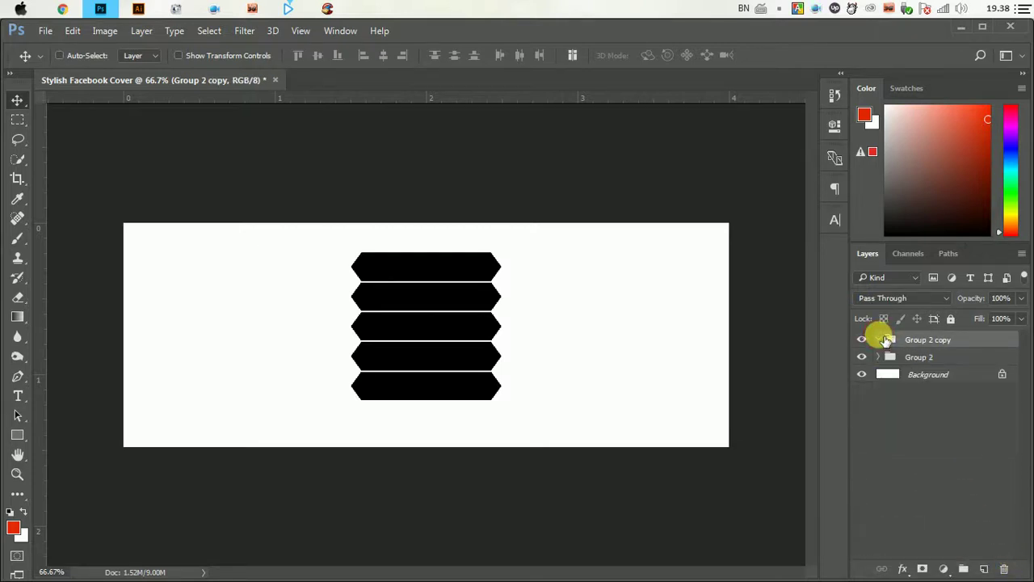
- Position the copied hexagon column just right of the first column
drag(397, 304, 558, 296)
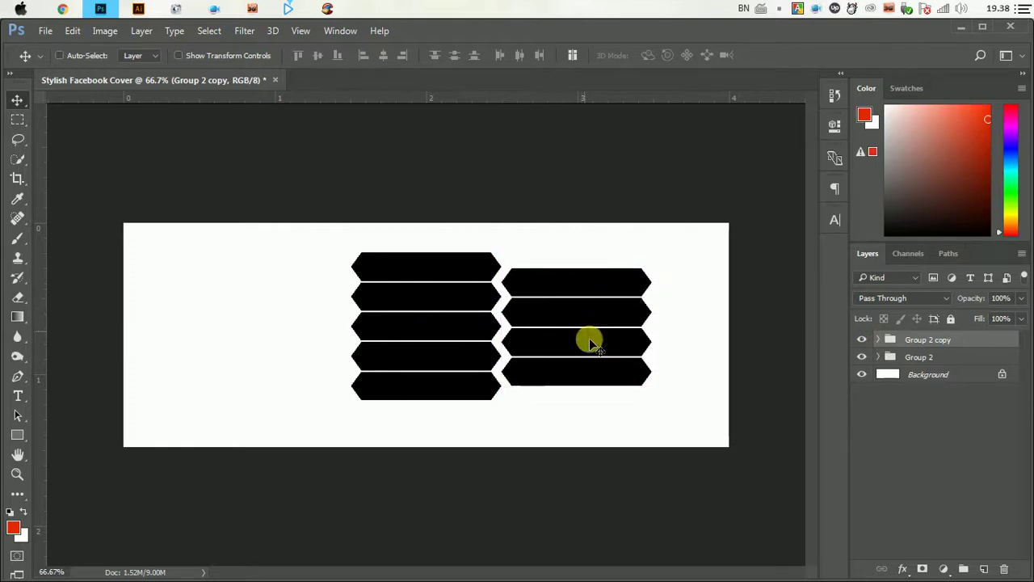
key(Left)
key(Left)
key(Left)
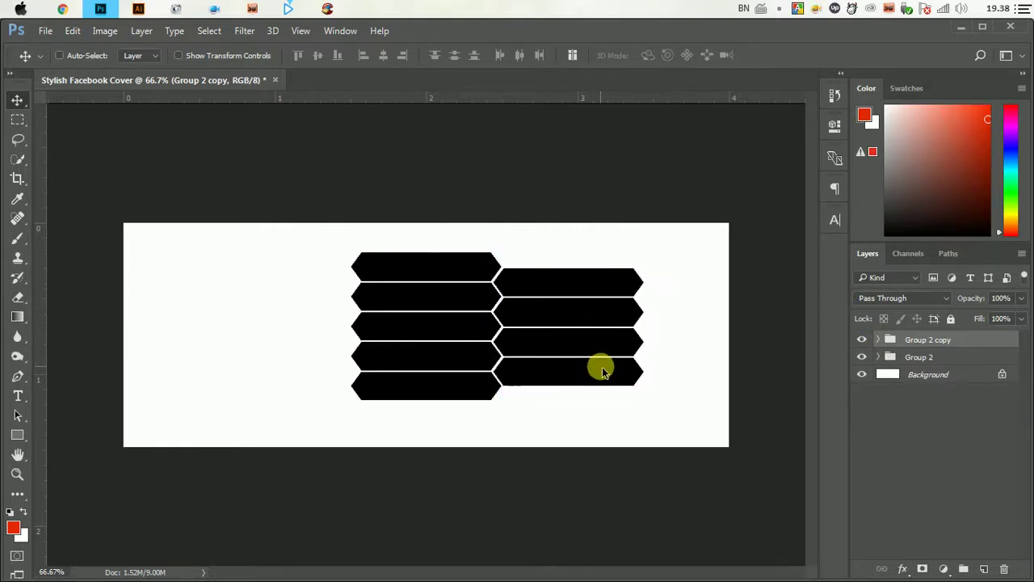
click(577, 332)
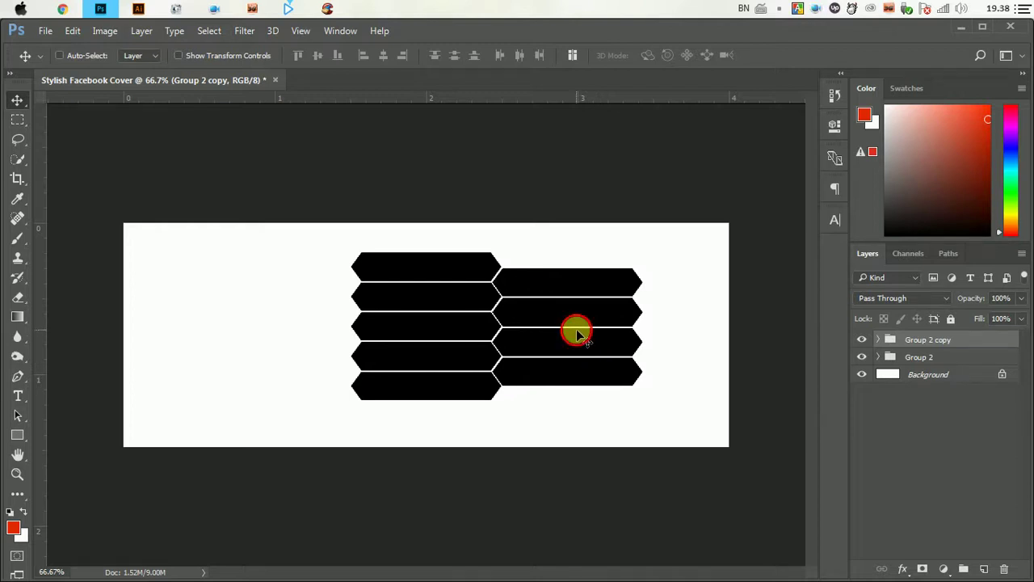
drag(579, 332, 575, 333)
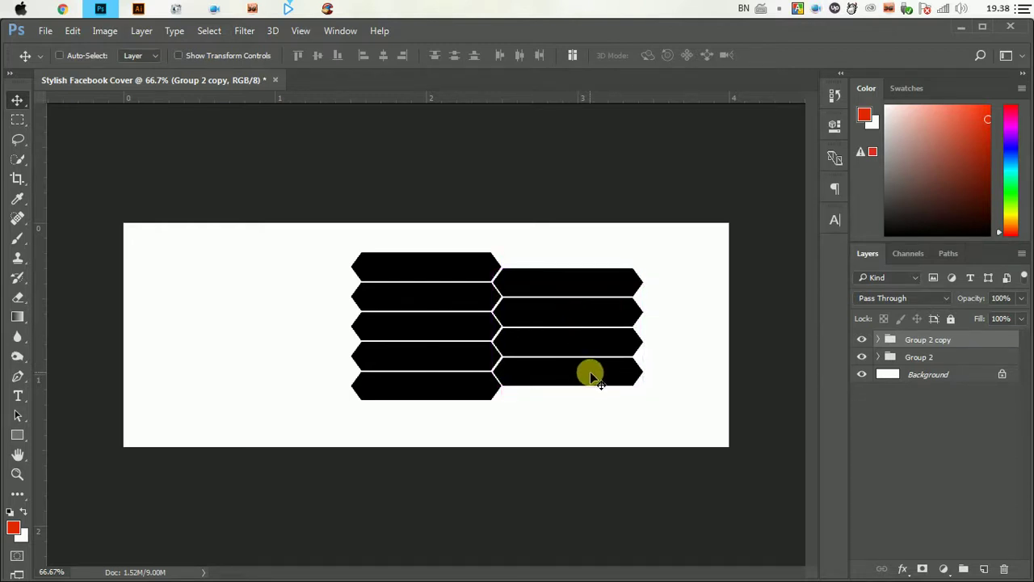
scroll(519, 323, up, 1)
scroll(587, 351, up, 1)
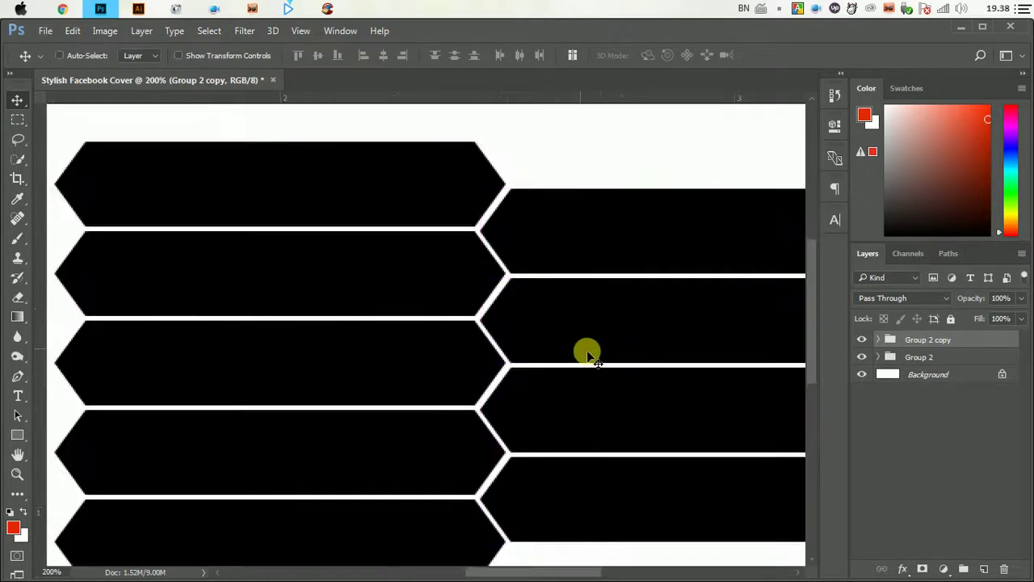
scroll(501, 320, down, 3)
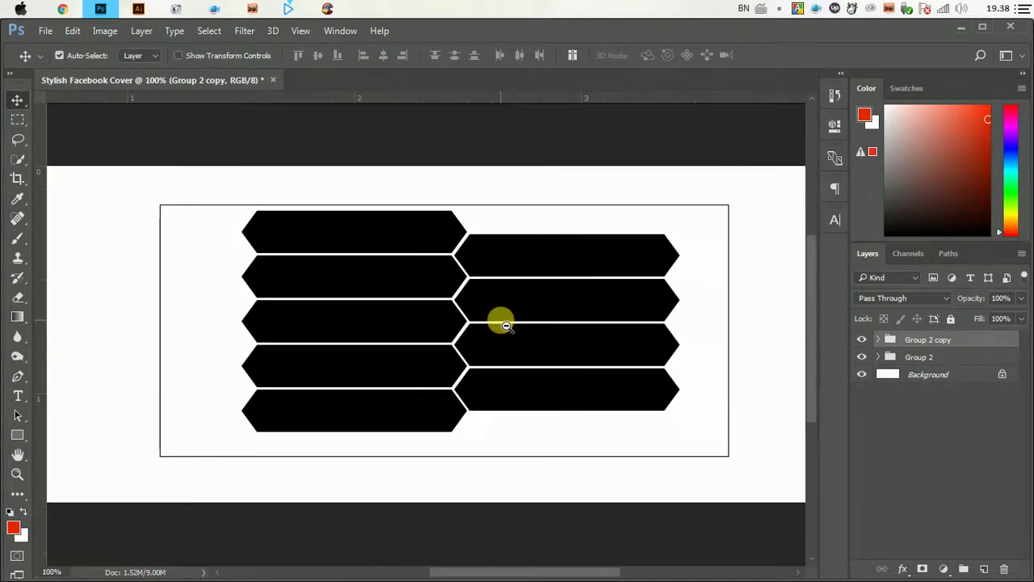
- Add a third column on the left and group all three columns into Group 3
drag(938, 340, 992, 568)
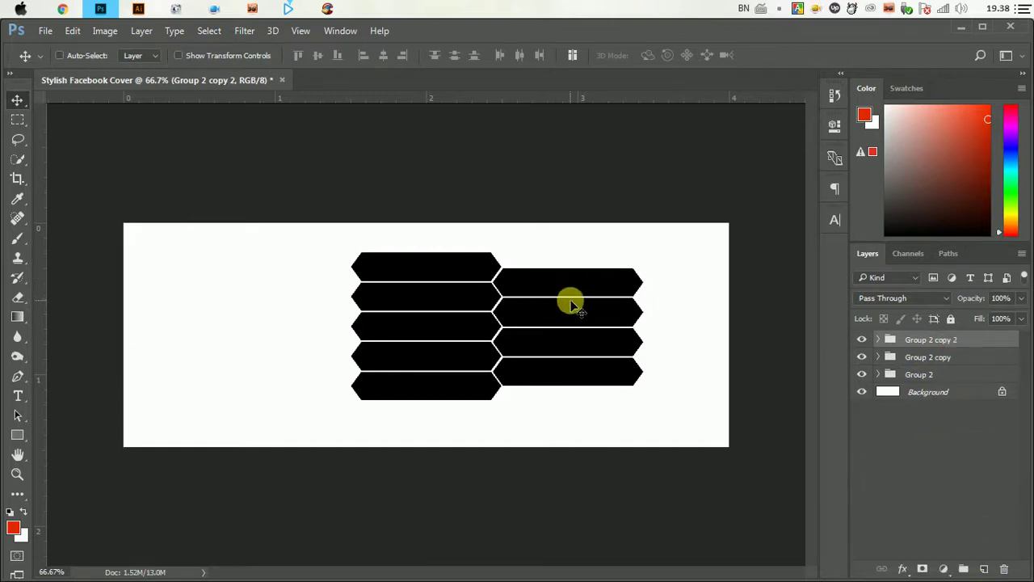
drag(568, 299, 286, 303)
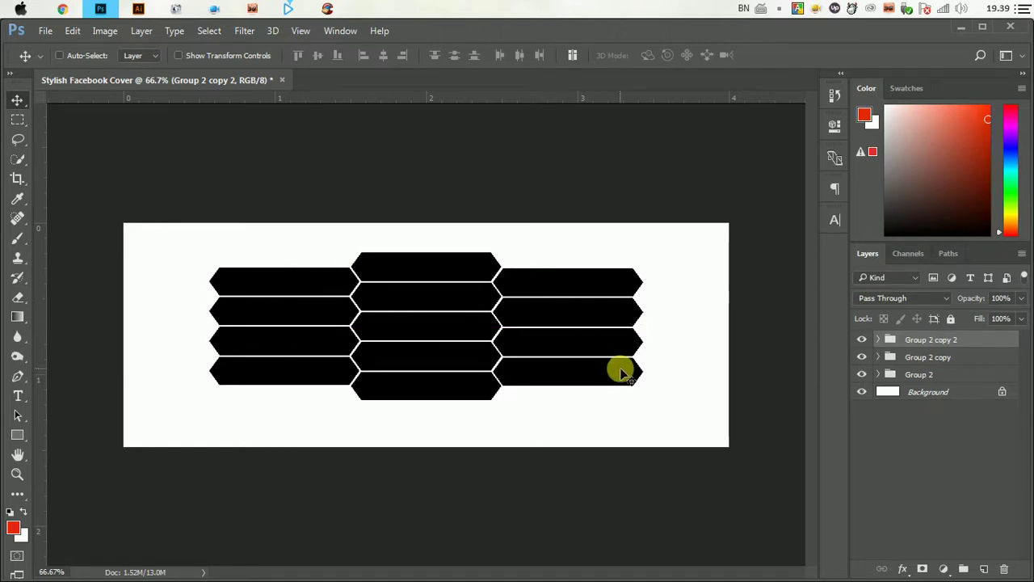
ctrl+click(939, 378)
ctrl+click(931, 394)
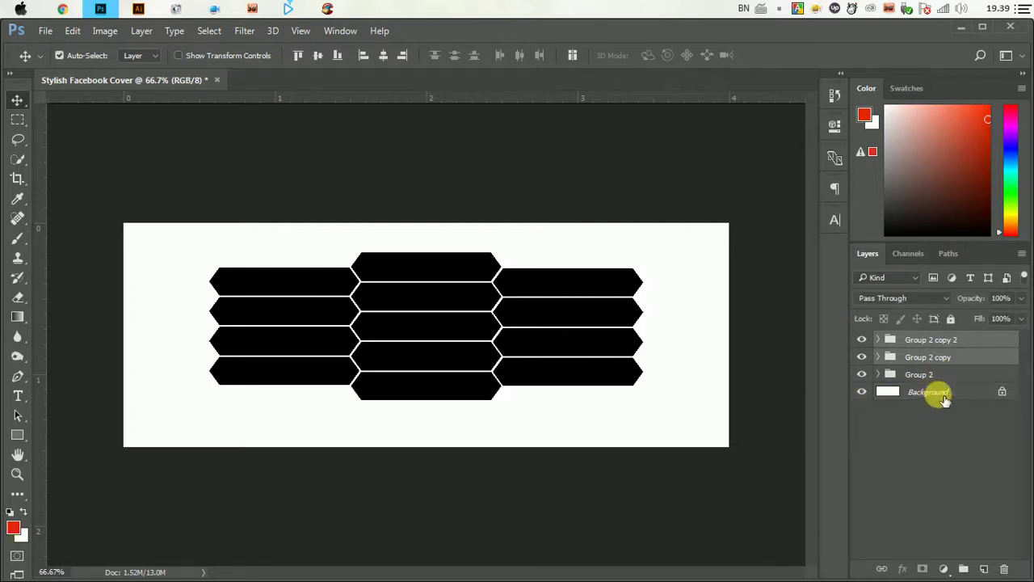
click(963, 568)
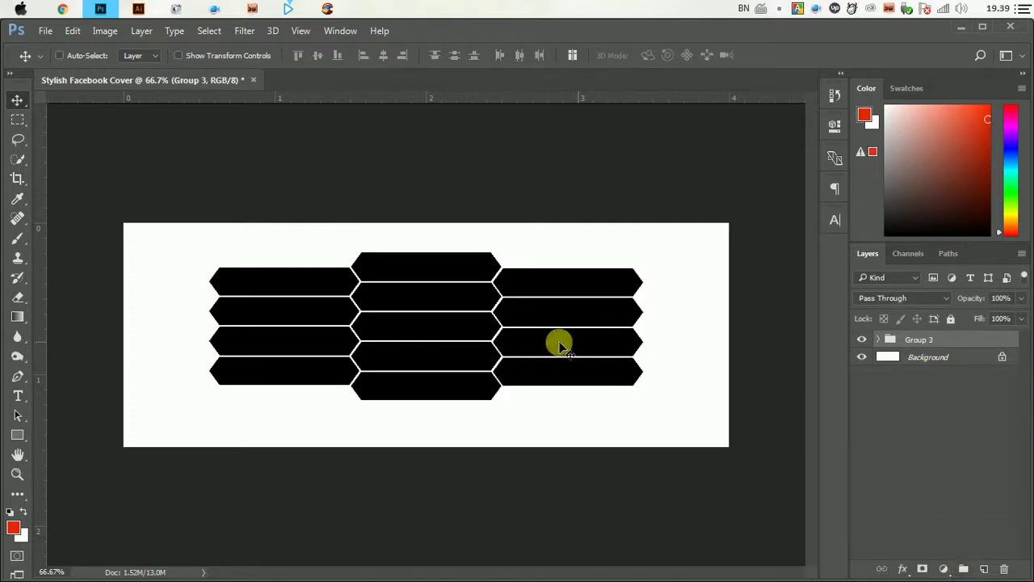
drag(487, 330, 498, 339)
- Expand Group 3 and select its Group 2 copy 2 and Group 2 layers
click(888, 340)
click(966, 357)
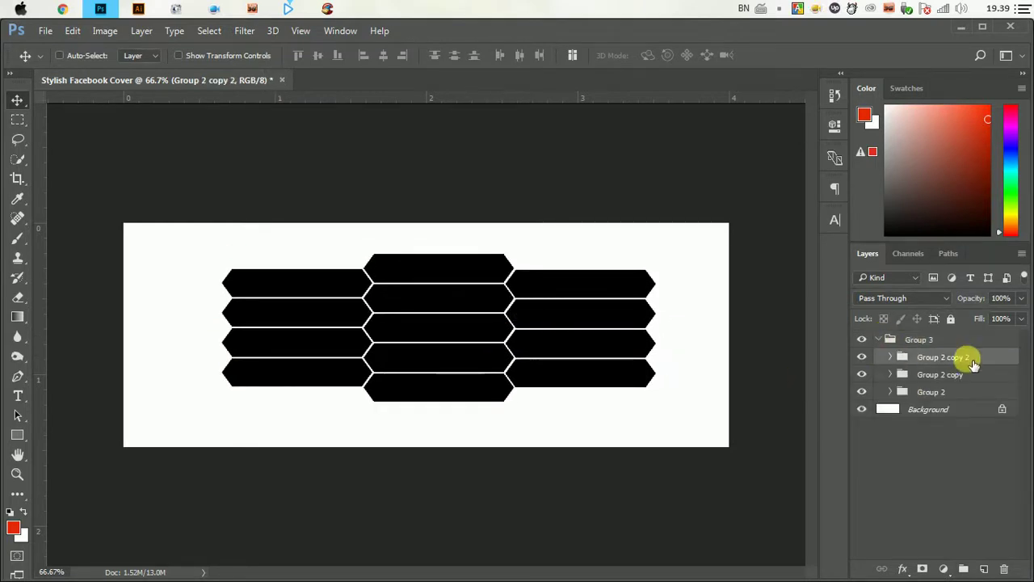
click(941, 392)
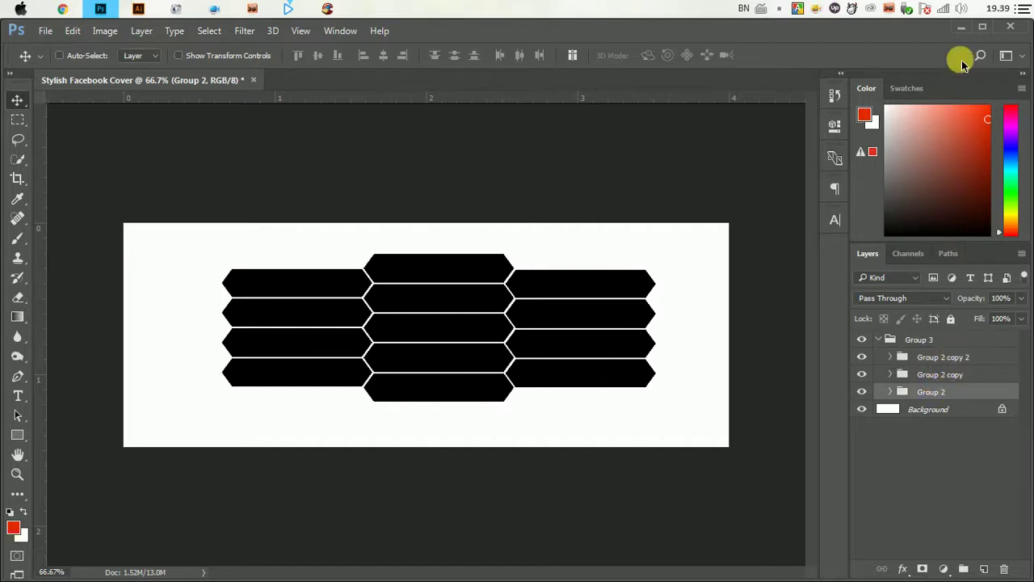
double_click(870, 393)
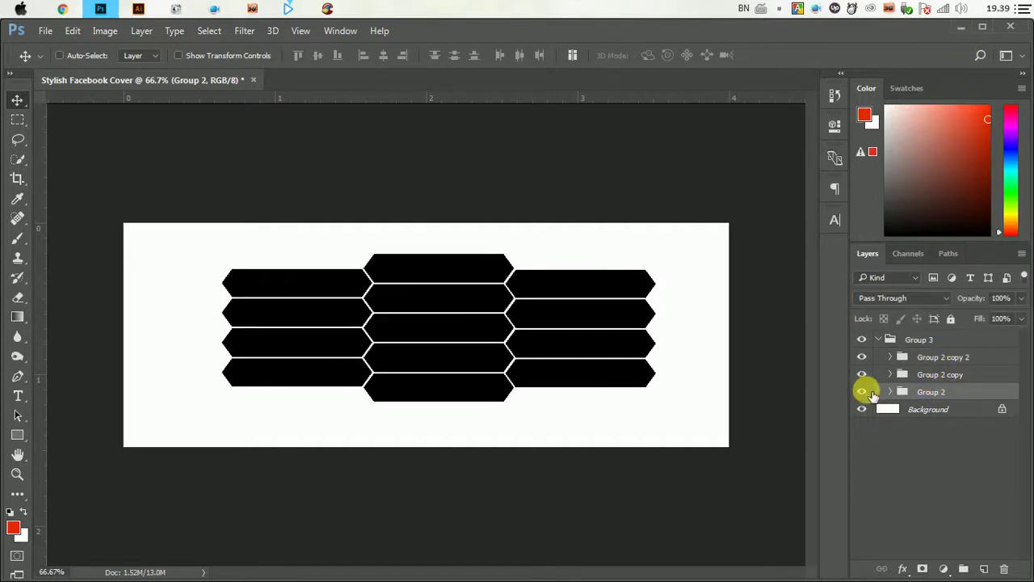
- Move the music player window aside and bring the cover document back
click(962, 28)
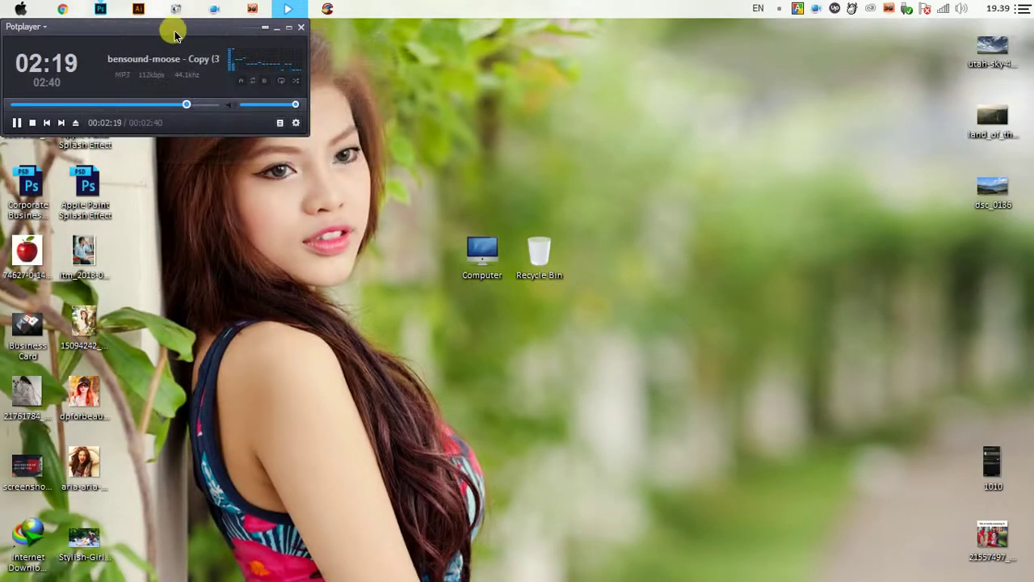
drag(184, 36, 565, 84)
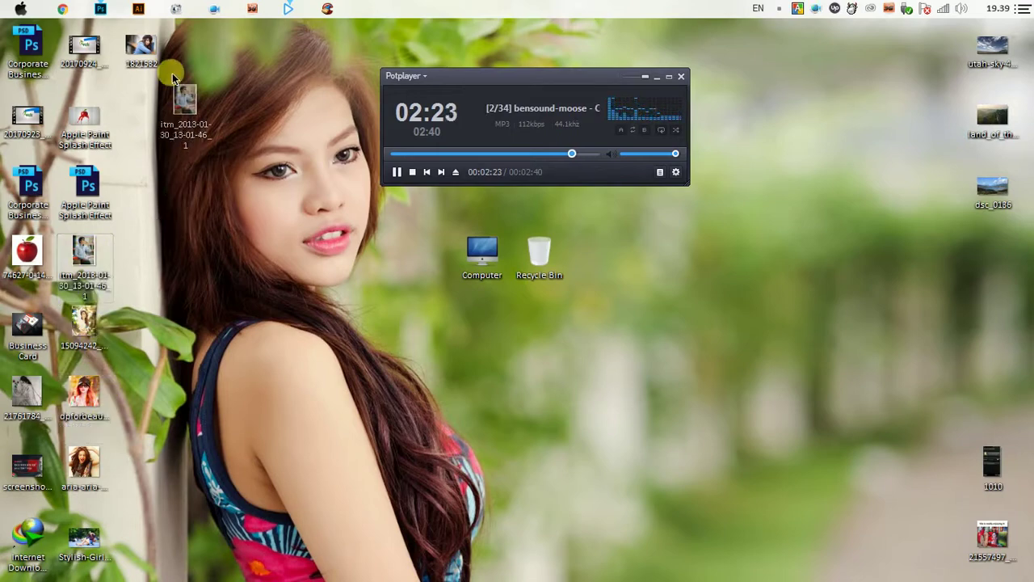
click(100, 8)
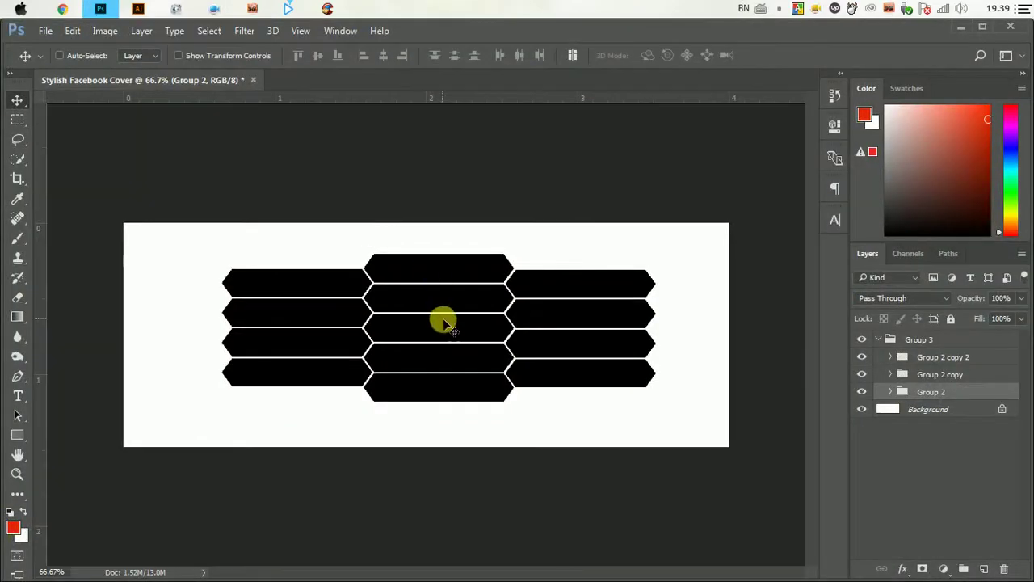
- Place the man-in-sunglasses photo and clip it into the middle hexagon column
drag(443, 323, 455, 321)
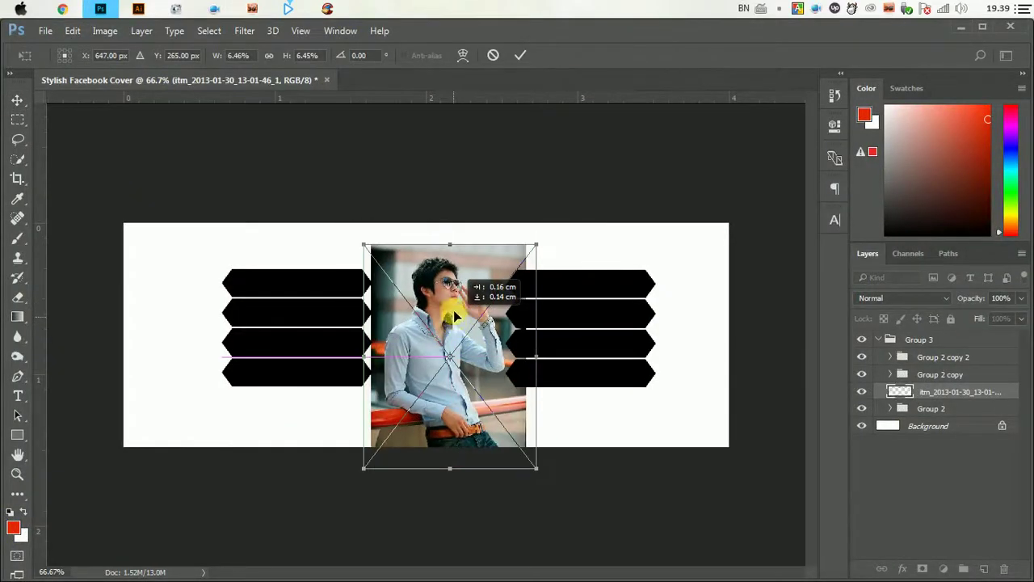
click(519, 55)
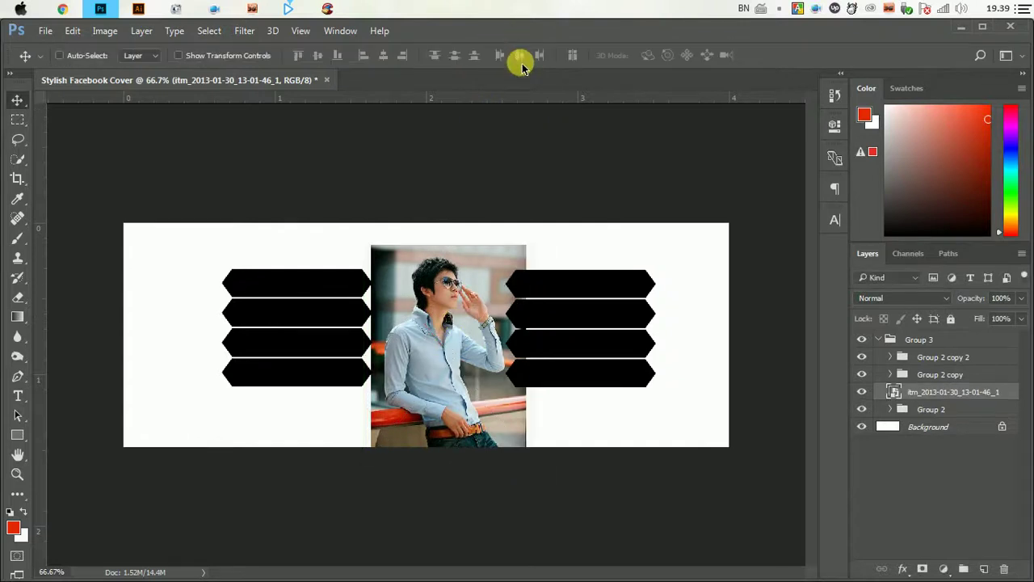
right_click(978, 396)
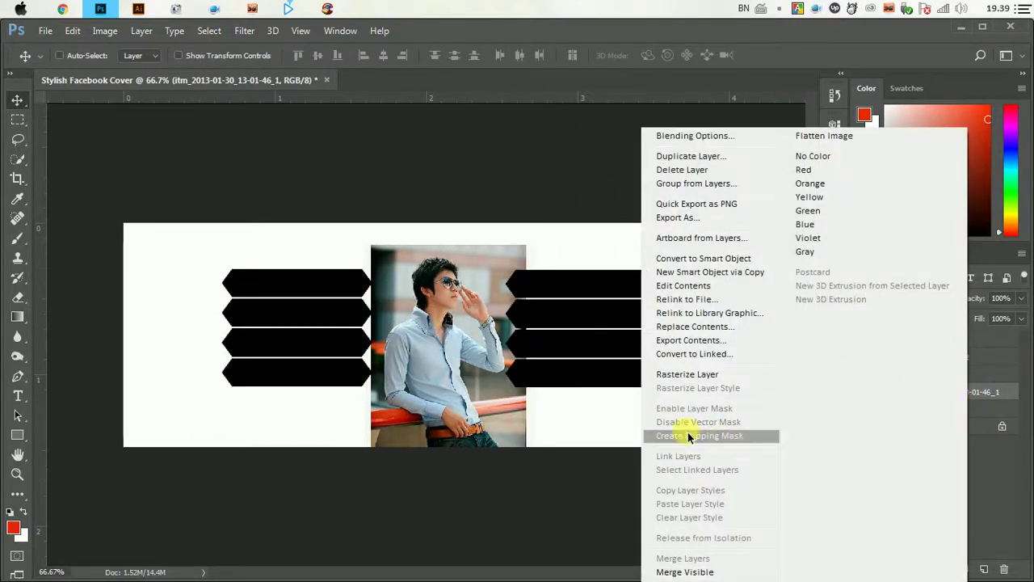
click(689, 435)
drag(456, 319, 445, 317)
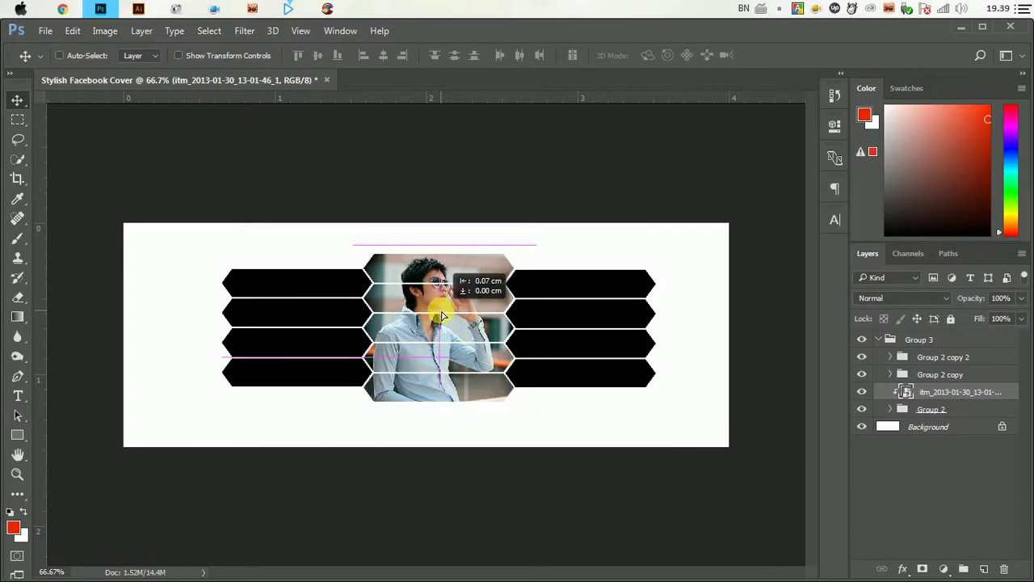
- Enlarge and nudge the man's photo so it fills the middle column
key(ctrl+t)
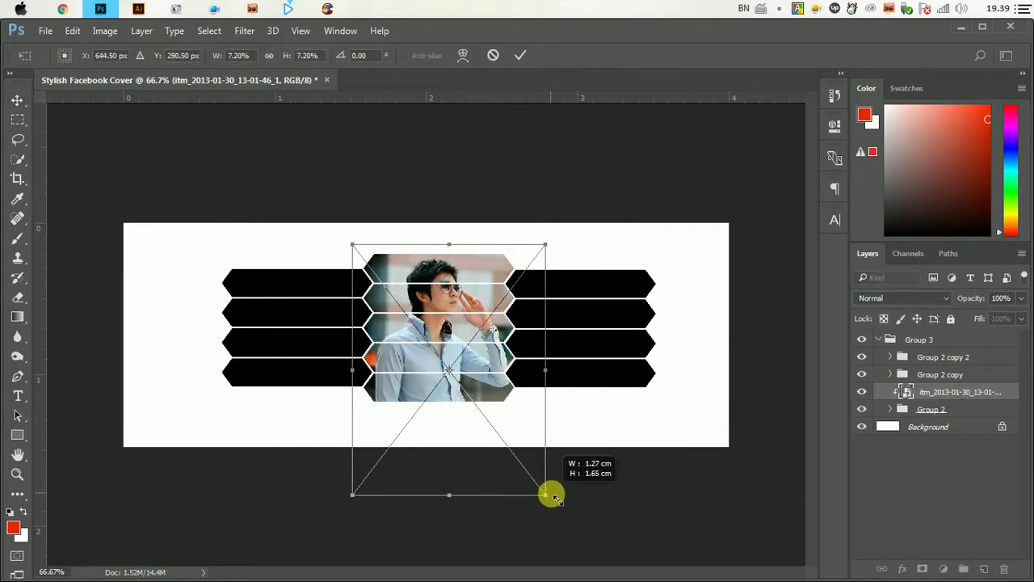
drag(533, 472, 546, 505)
drag(511, 413, 507, 417)
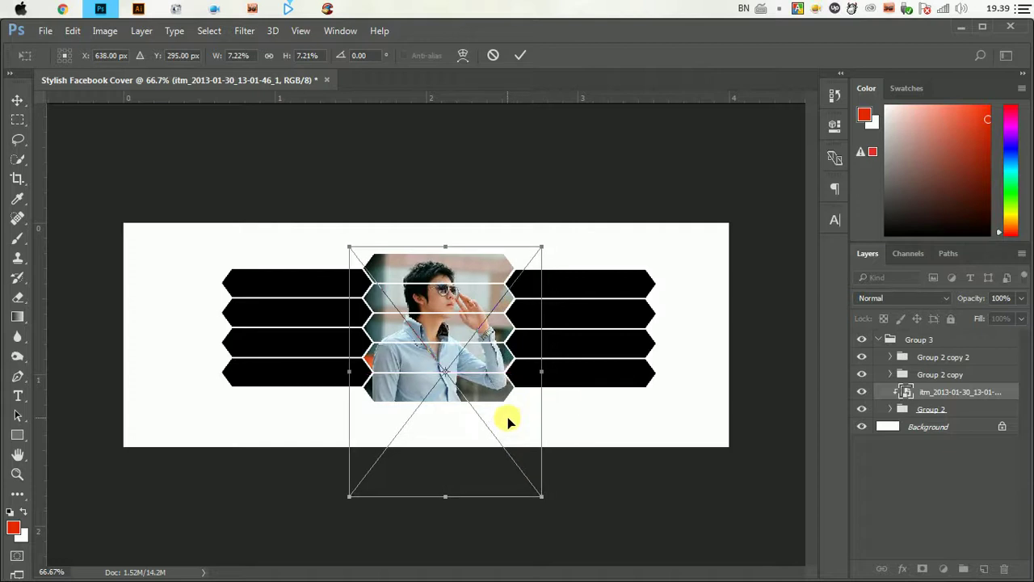
key(Up)
key(Up)
key(Up)
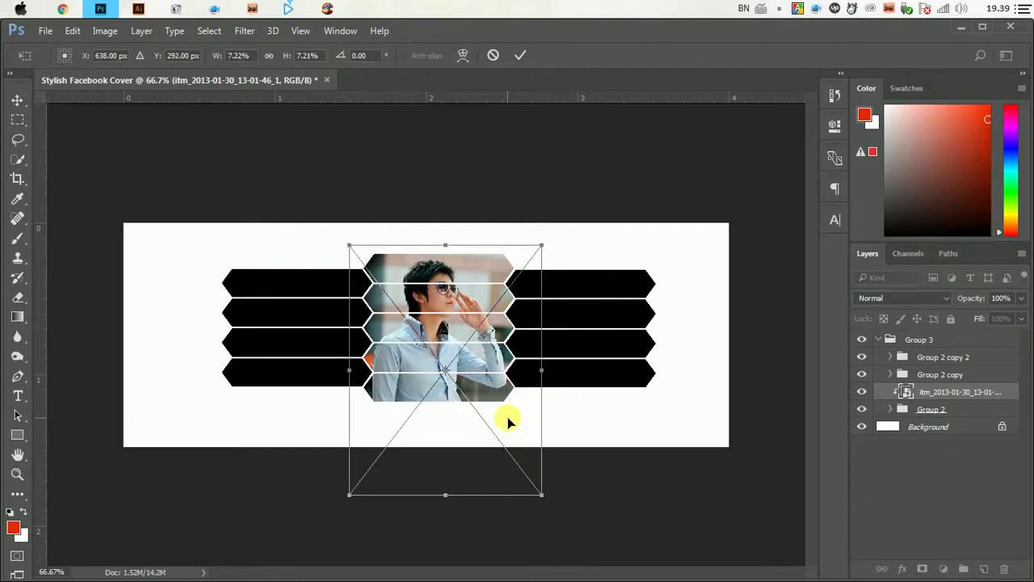
key(Right)
key(Right)
key(Right)
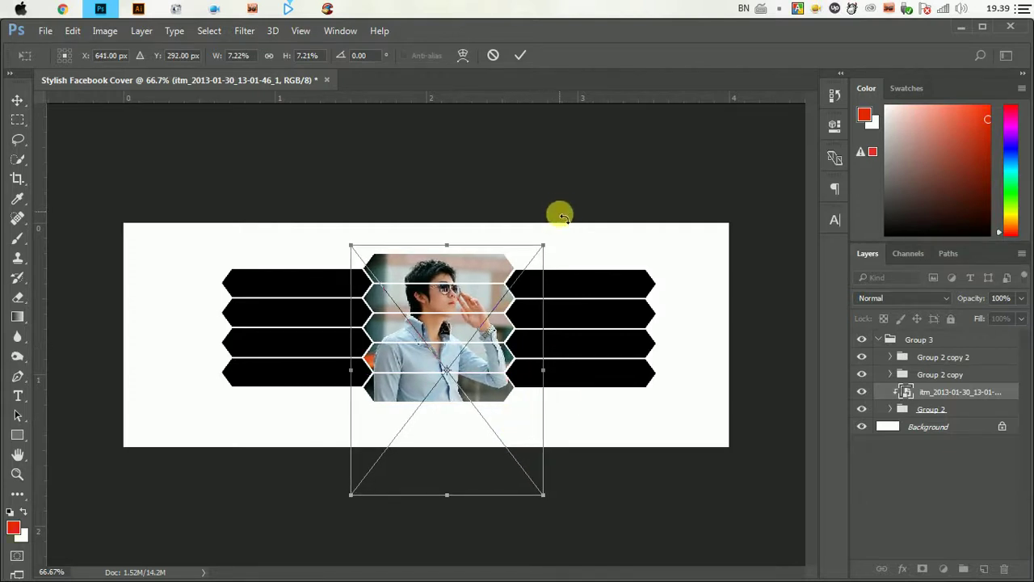
key(Right)
key(Right)
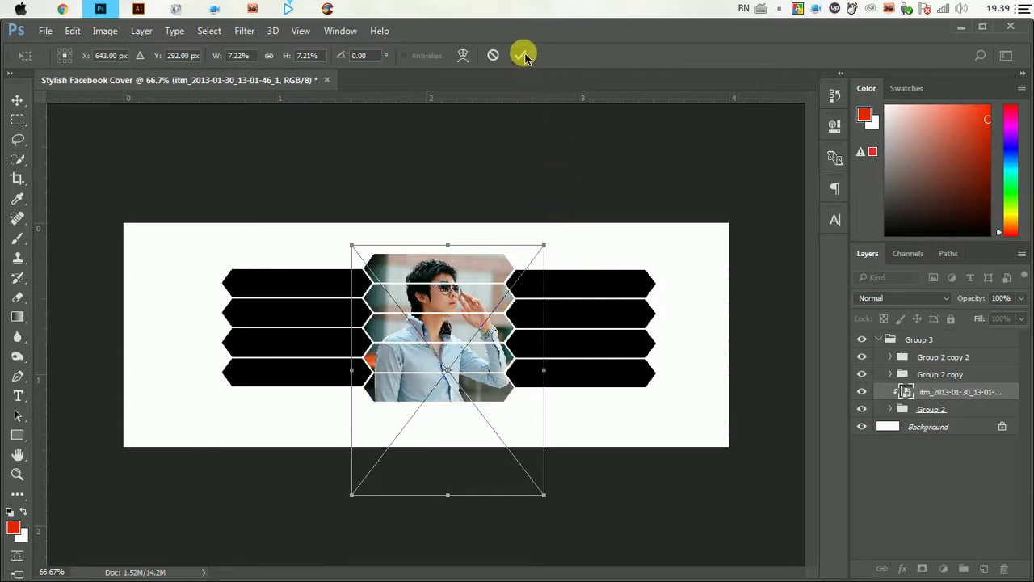
click(524, 56)
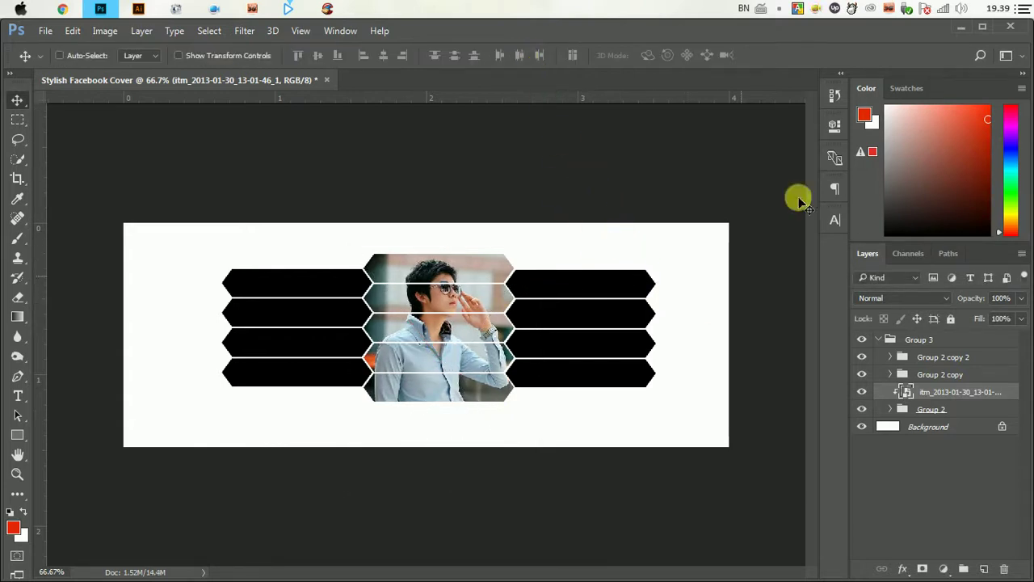
click(959, 27)
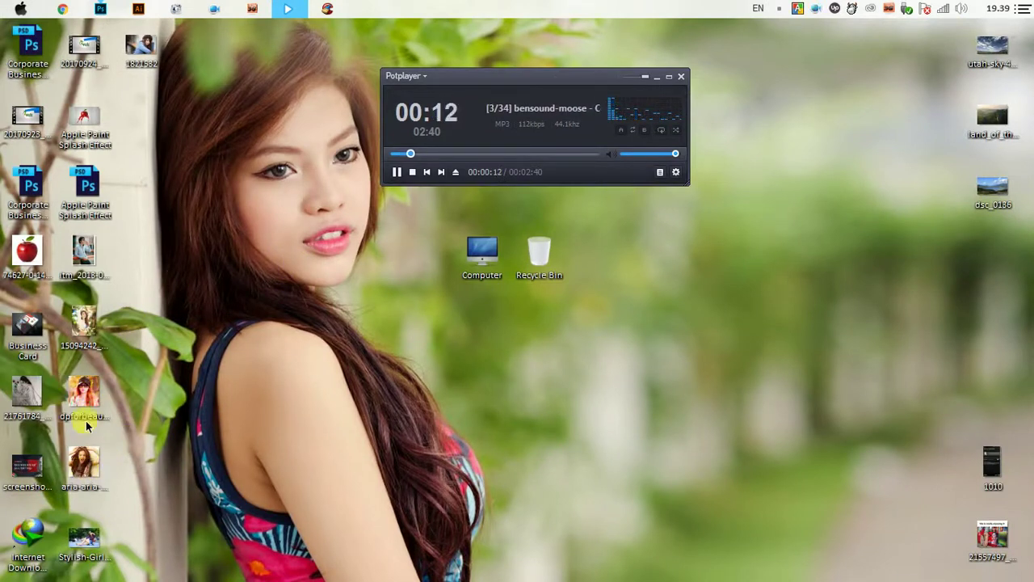
- Drag the dpforbeautifulgirls image from the desktop onto the cover's left side
mouse_move(94, 410)
mouse_down()
mouse_move(121, 47)
mouse_move(392, 301)
mouse_up()
- Place the red-haired woman's photo above Group 2 copy 2 and clip it into the left column
drag(455, 298, 326, 297)
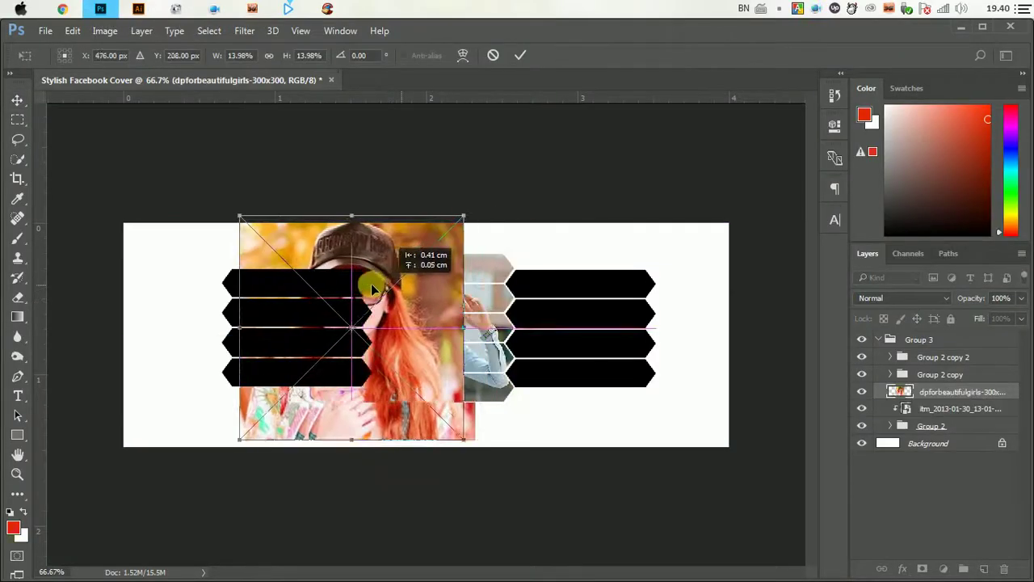
click(521, 57)
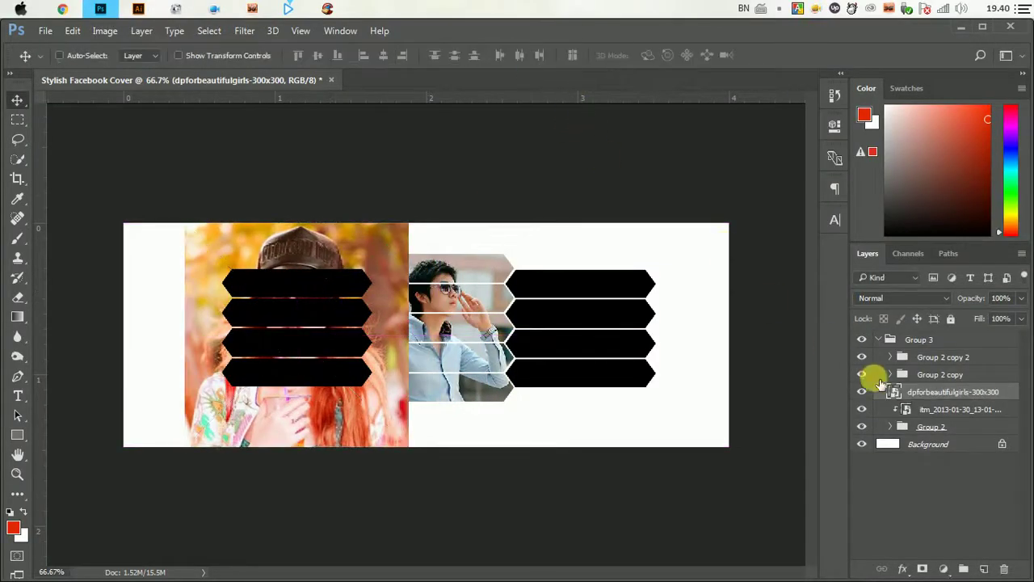
mouse_move(938, 394)
mouse_down()
mouse_move(929, 355)
mouse_move(933, 364)
mouse_up()
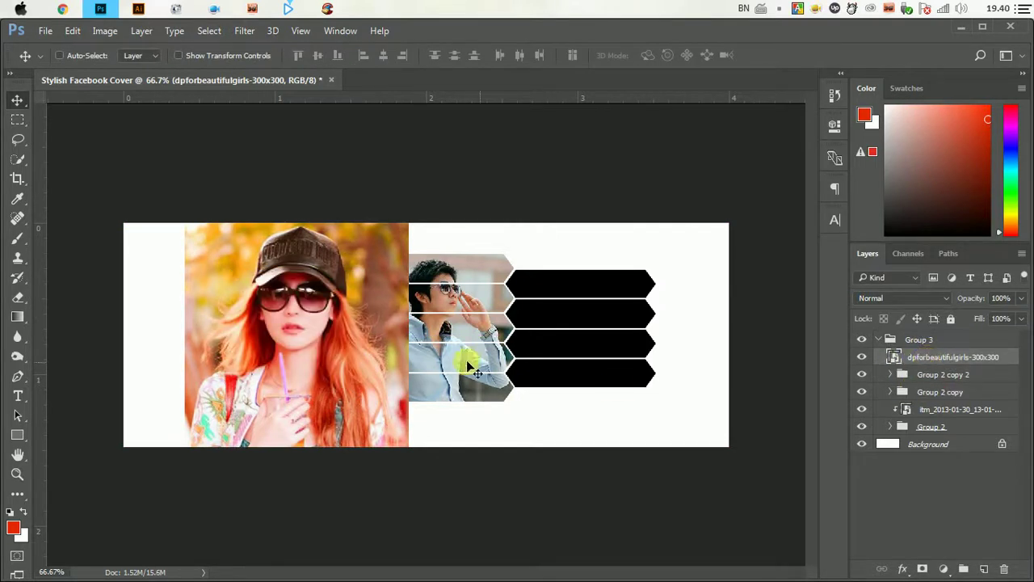
right_click(961, 360)
click(730, 430)
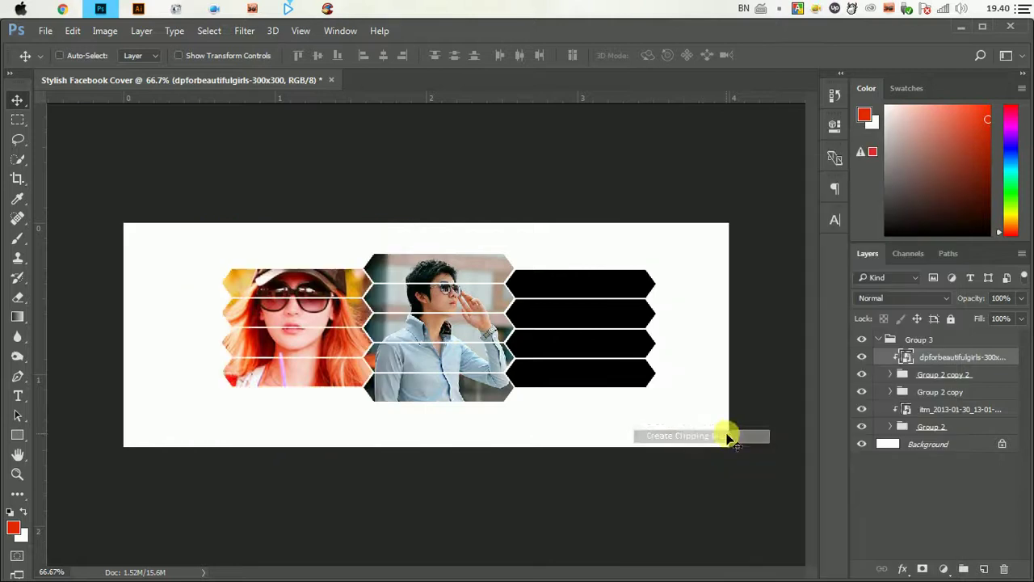
- Free-transform the woman's photo to fit the left column, nudging it down
click(73, 31)
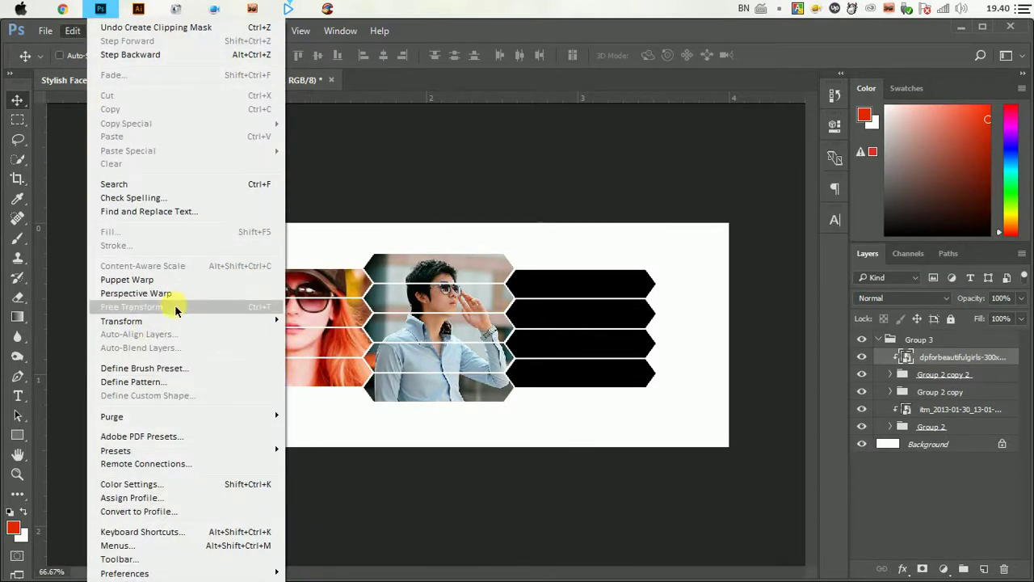
click(174, 306)
drag(410, 229, 380, 271)
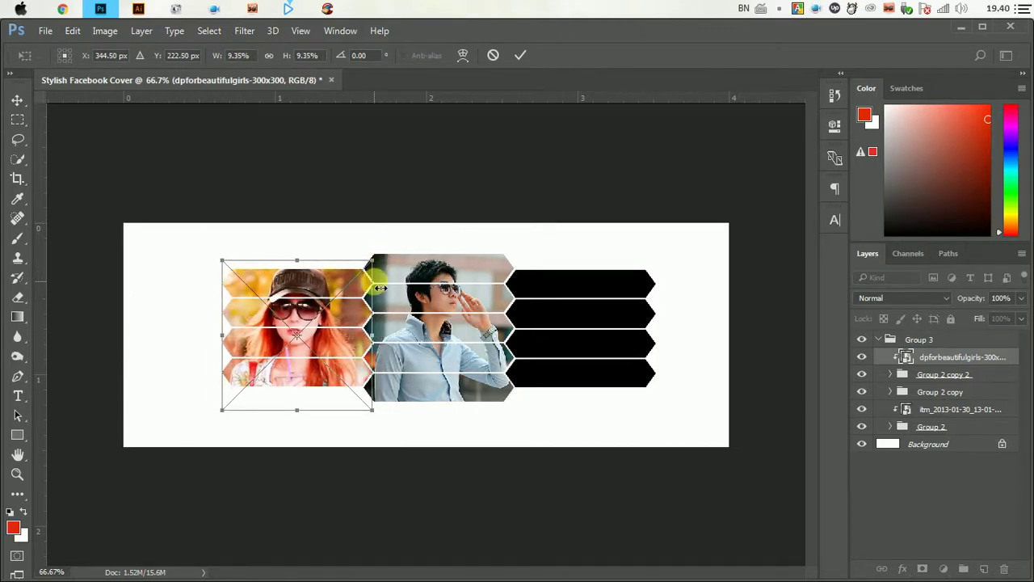
key(Down)
key(Down)
key(Down)
key(Down)
key(Down)
key(Down)
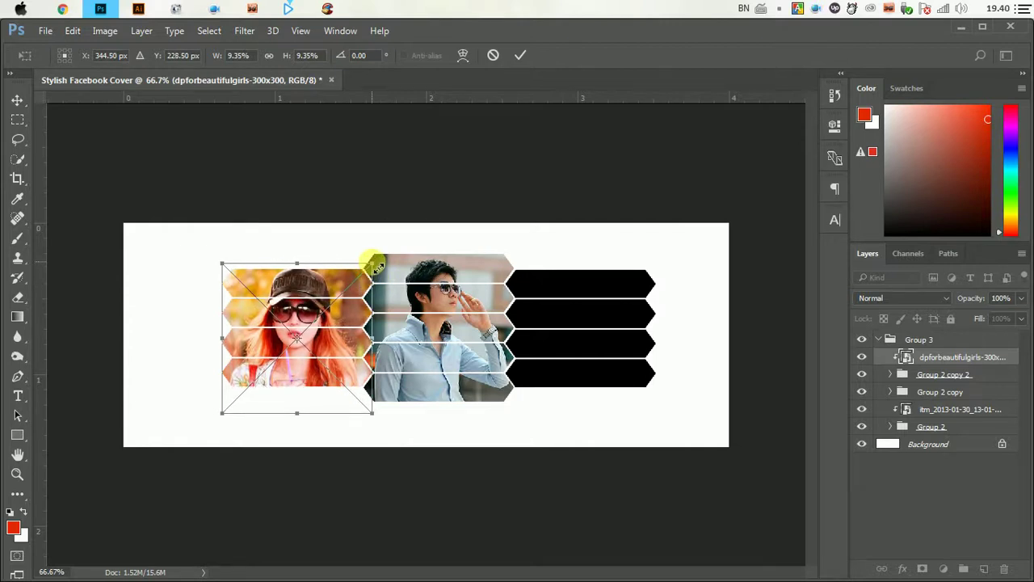
drag(376, 266, 370, 260)
key(Down)
key(Down)
key(Down)
key(Down)
key(Down)
key(Down)
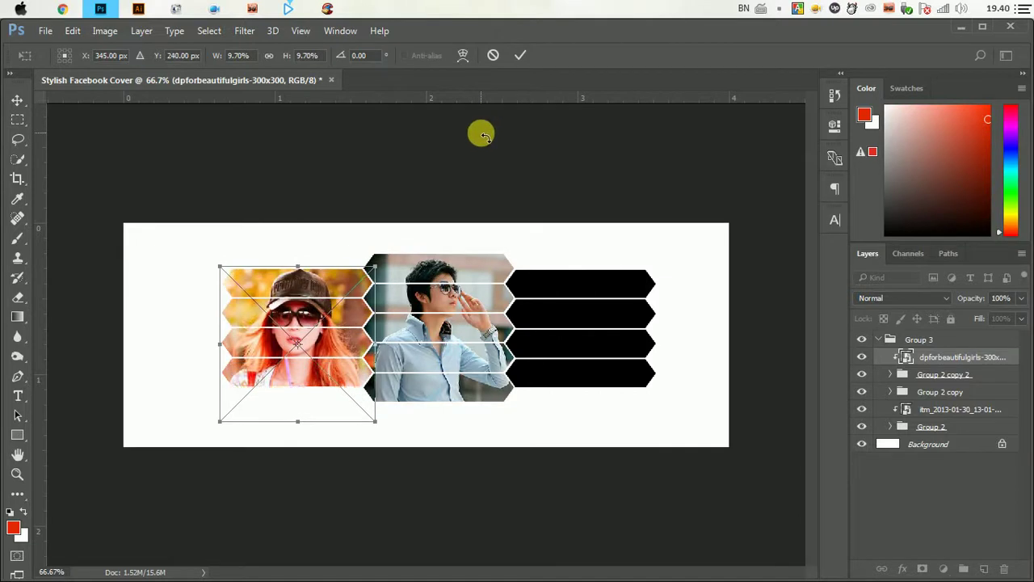
key(Down)
click(521, 55)
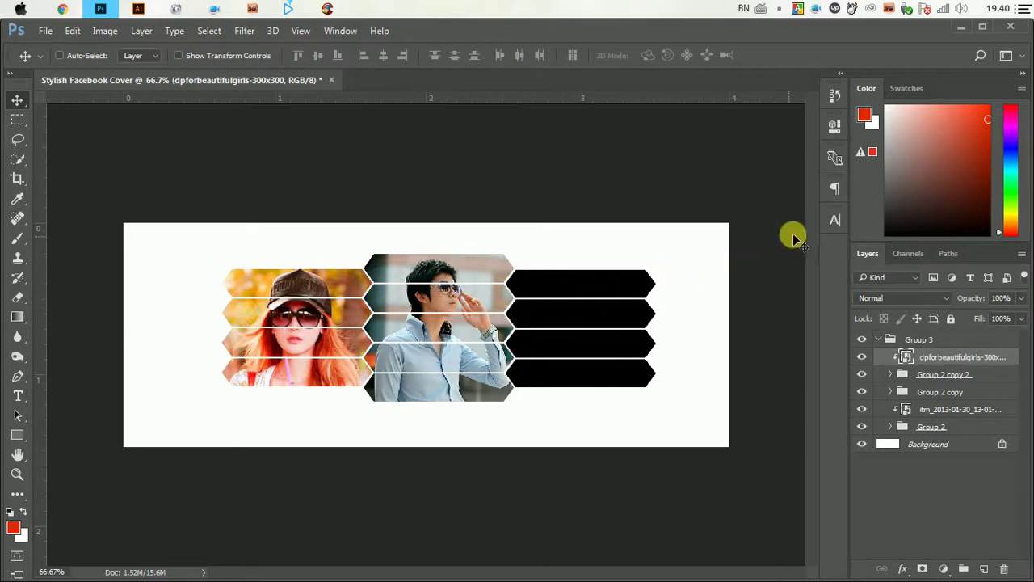
- Drag the aria image from the desktop onto the cover
click(962, 30)
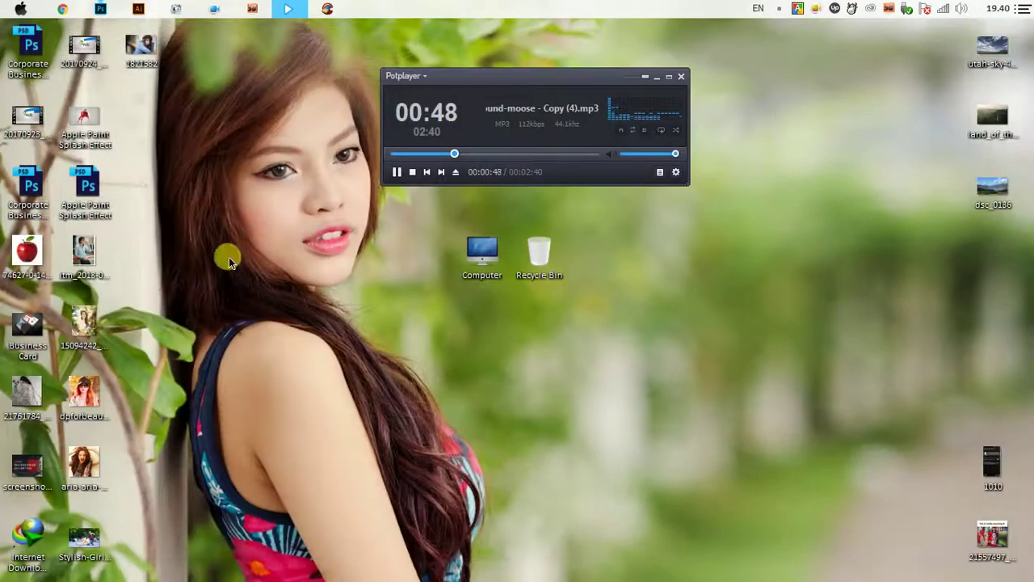
click(94, 467)
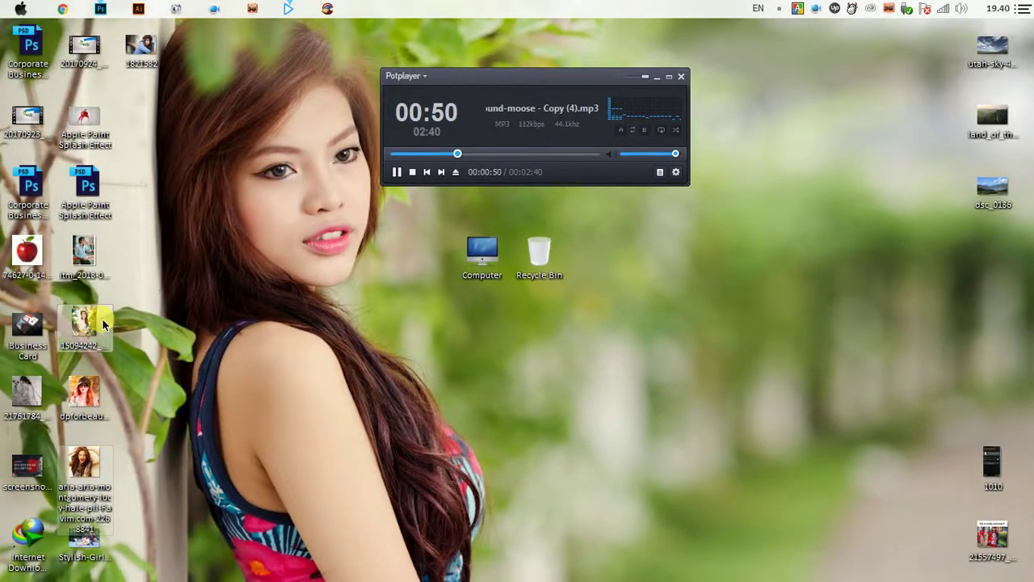
mouse_move(84, 467)
mouse_down()
mouse_move(94, 24)
mouse_move(612, 310)
mouse_up()
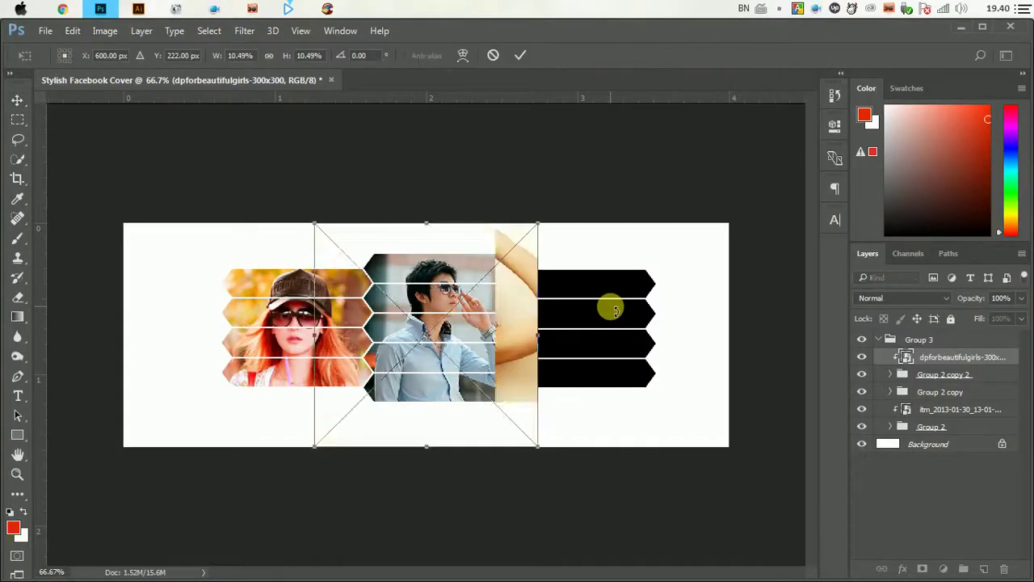
- Place the aria photo above the right column group and clip it into the hexagon strips
key(Return)
drag(371, 298, 535, 300)
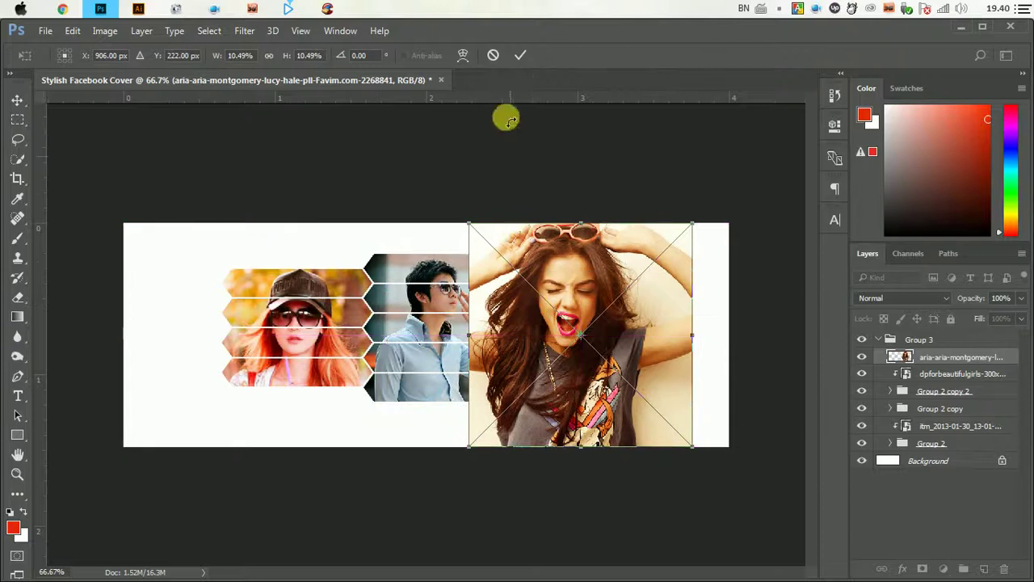
click(521, 55)
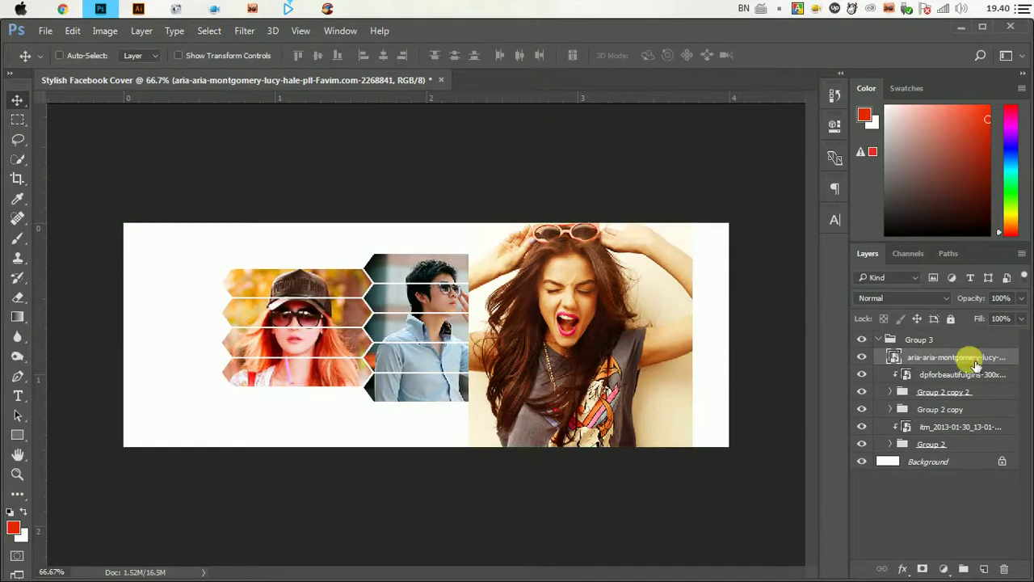
drag(976, 366, 960, 409)
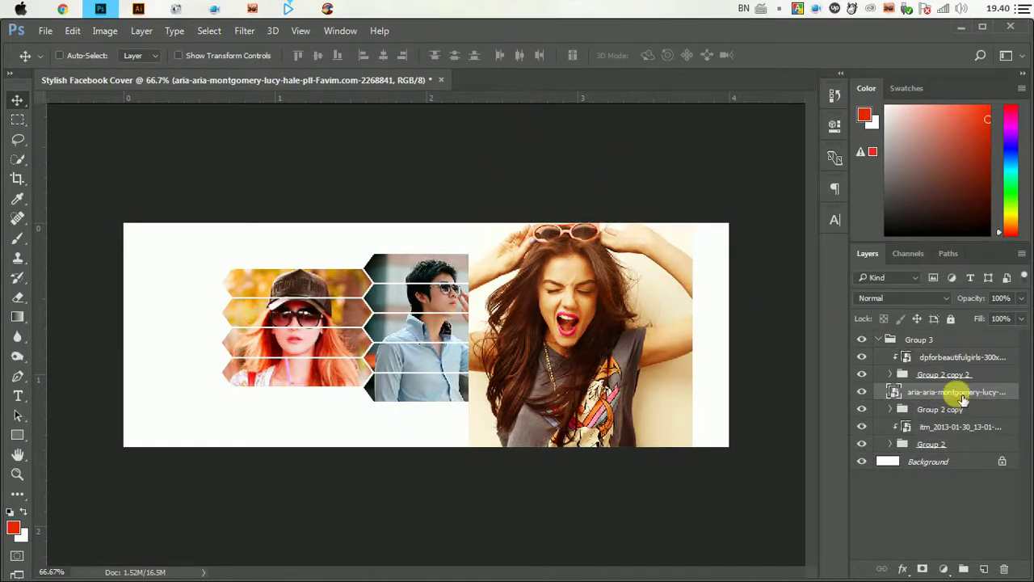
right_click(962, 399)
click(719, 435)
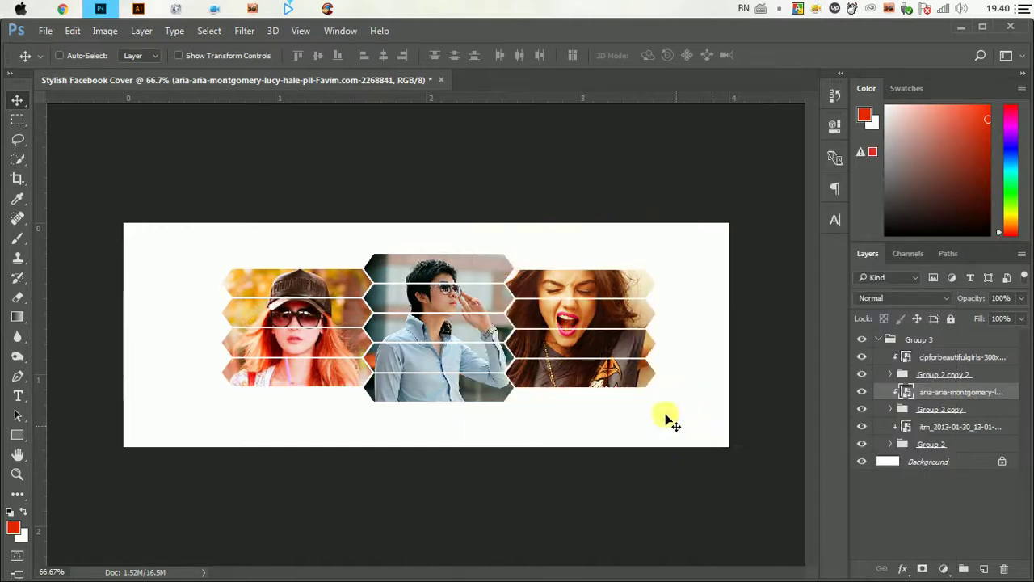
drag(598, 317, 617, 325)
- Free-transform the aria photo to about 7.3%, centring her face in the right column
click(72, 30)
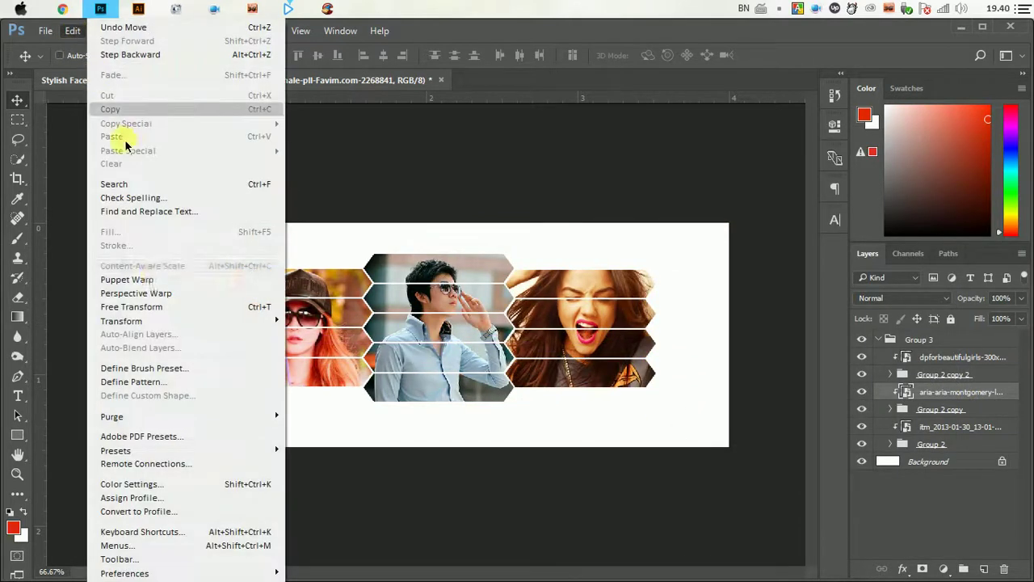
click(173, 308)
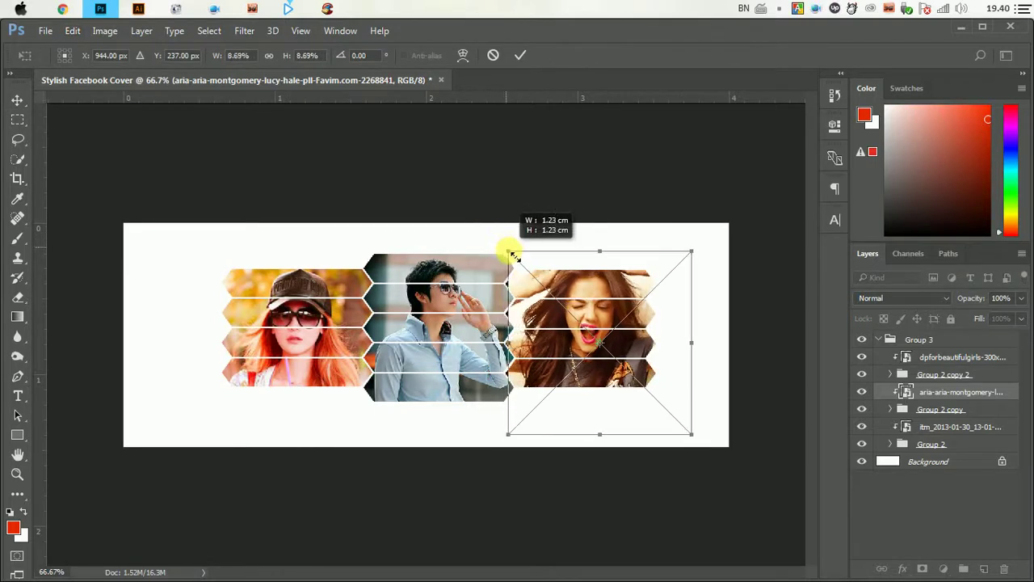
drag(488, 231, 508, 251)
drag(696, 257, 676, 255)
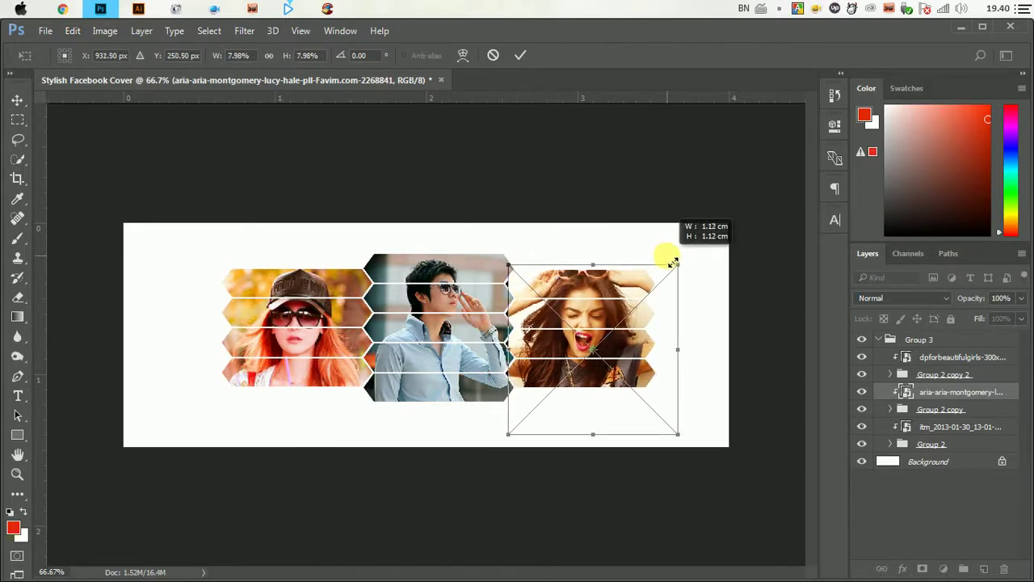
drag(635, 302, 632, 301)
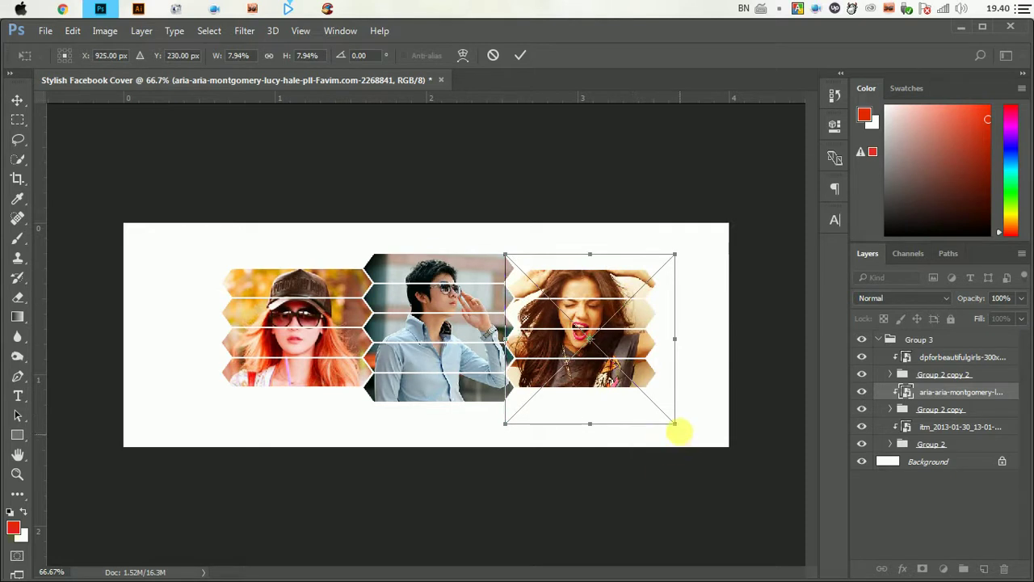
drag(683, 434, 663, 412)
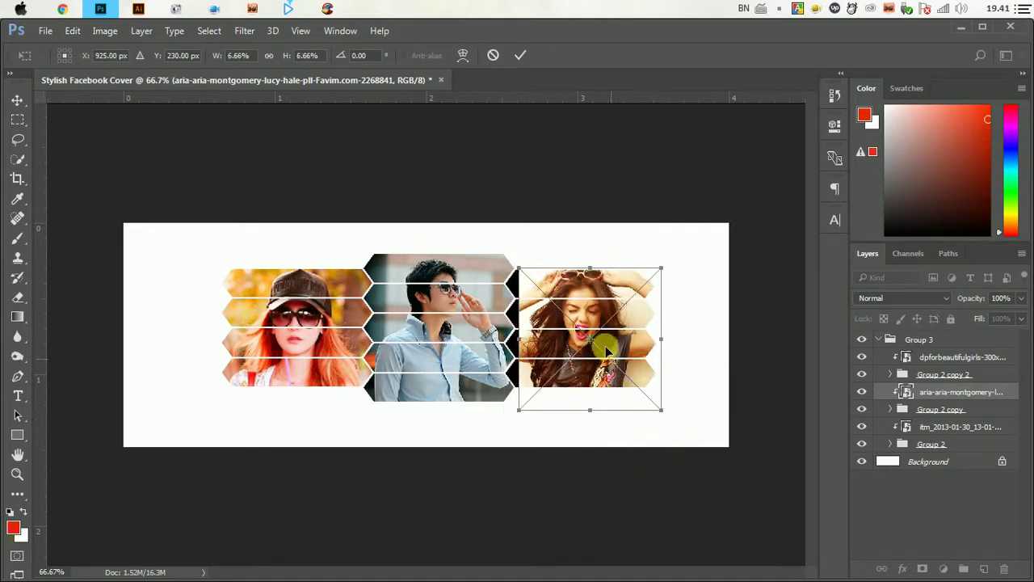
drag(605, 347, 596, 342)
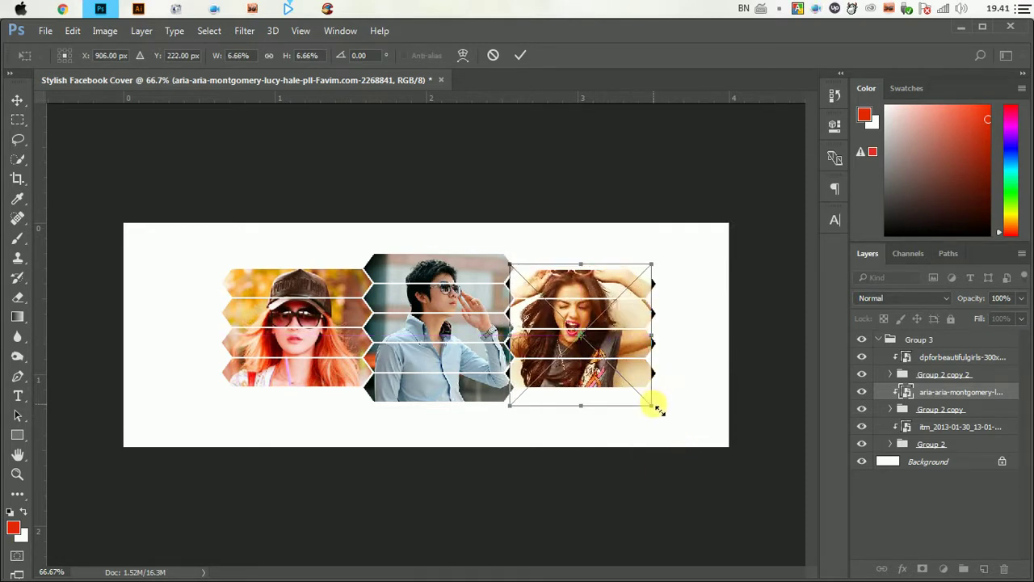
drag(659, 412, 663, 416)
drag(616, 335, 623, 335)
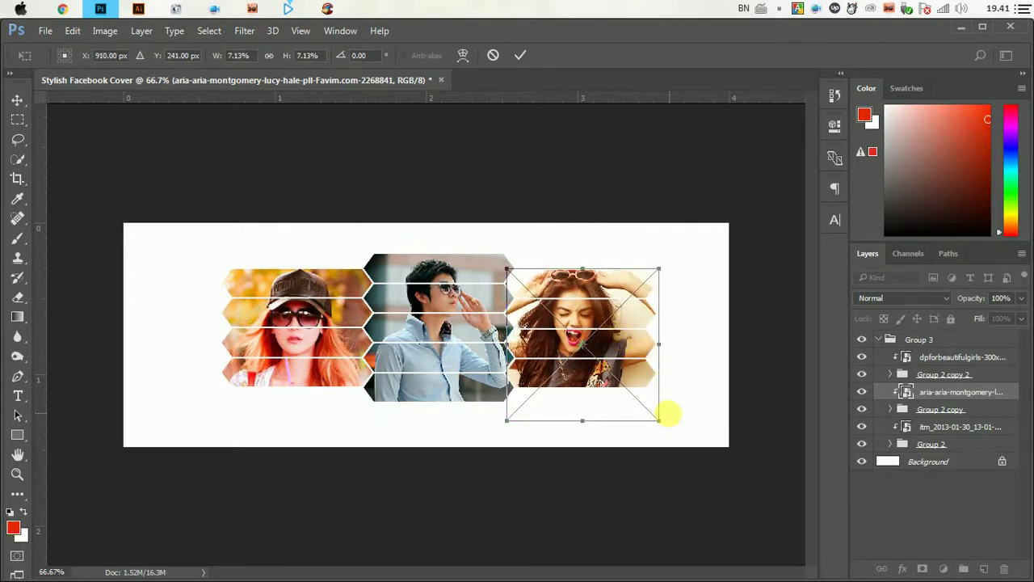
drag(661, 420, 663, 423)
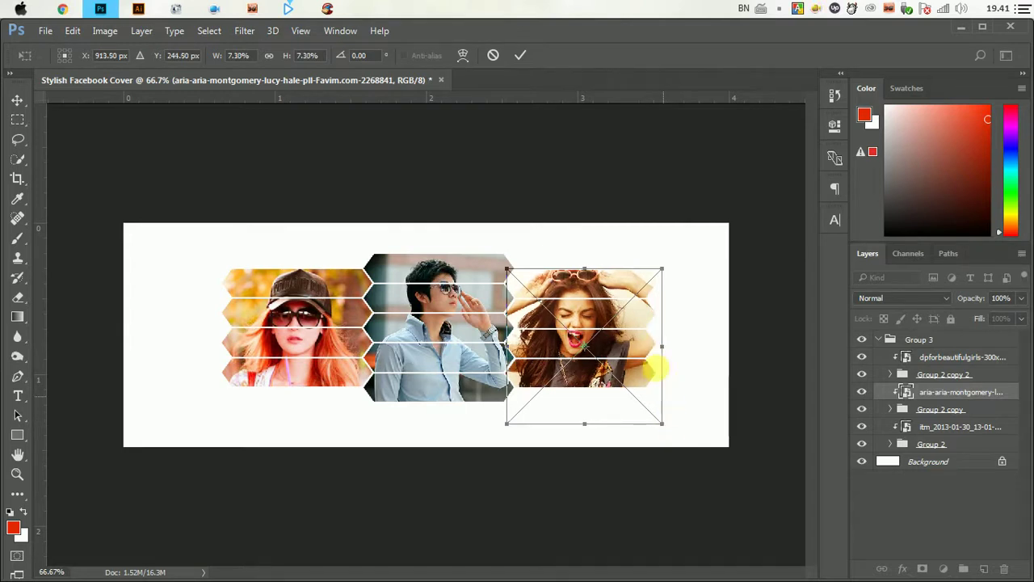
click(521, 55)
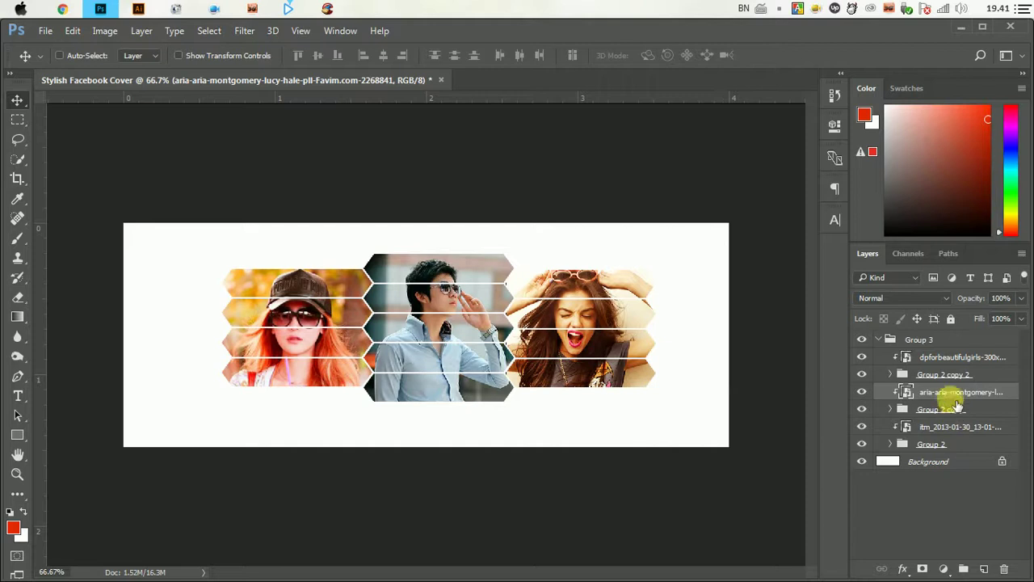
drag(962, 362, 985, 569)
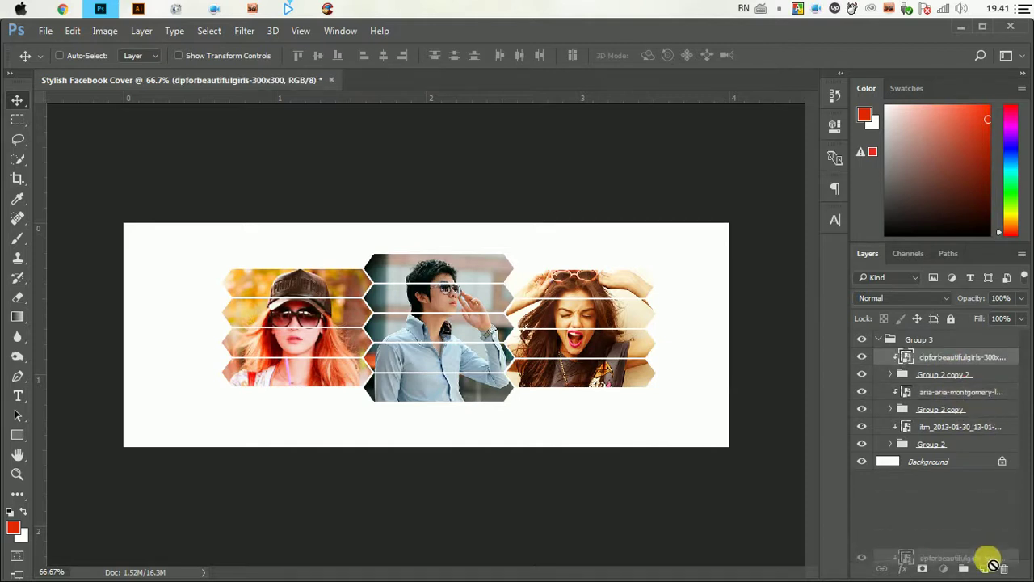
- Release the copied photo's clipping mask, move it just above Background, and shift it up-right
right_click(958, 356)
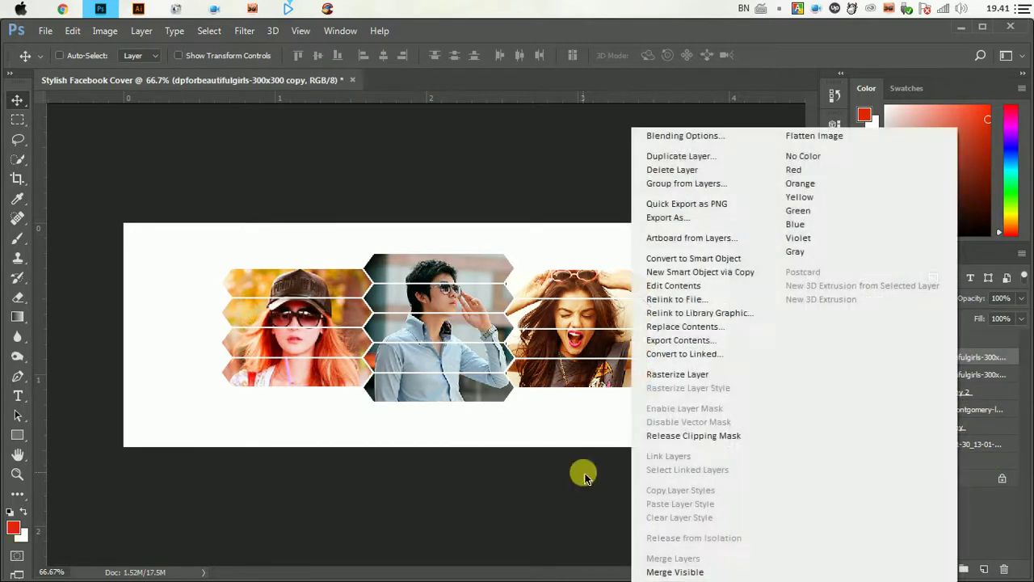
click(691, 440)
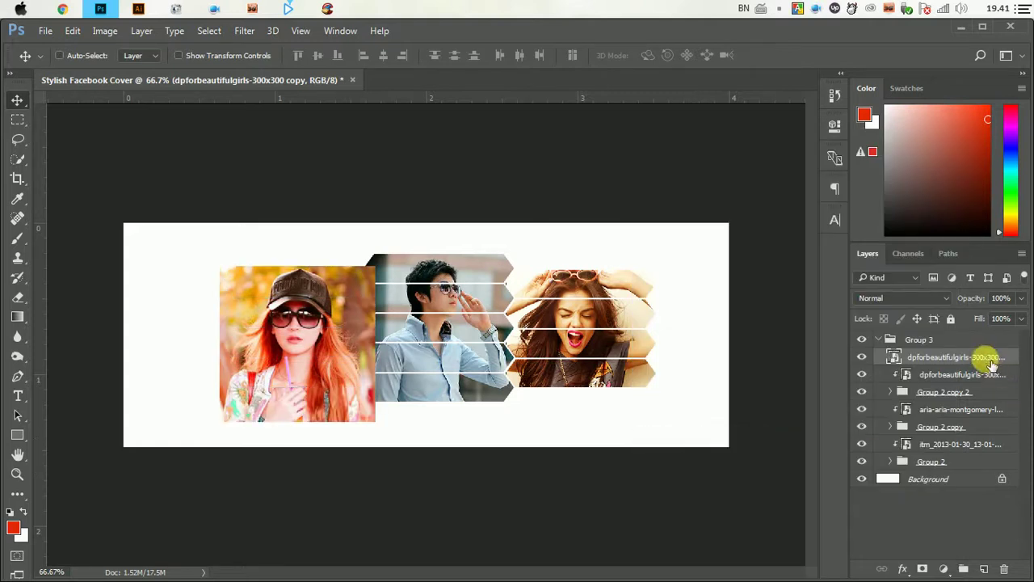
drag(989, 358, 958, 473)
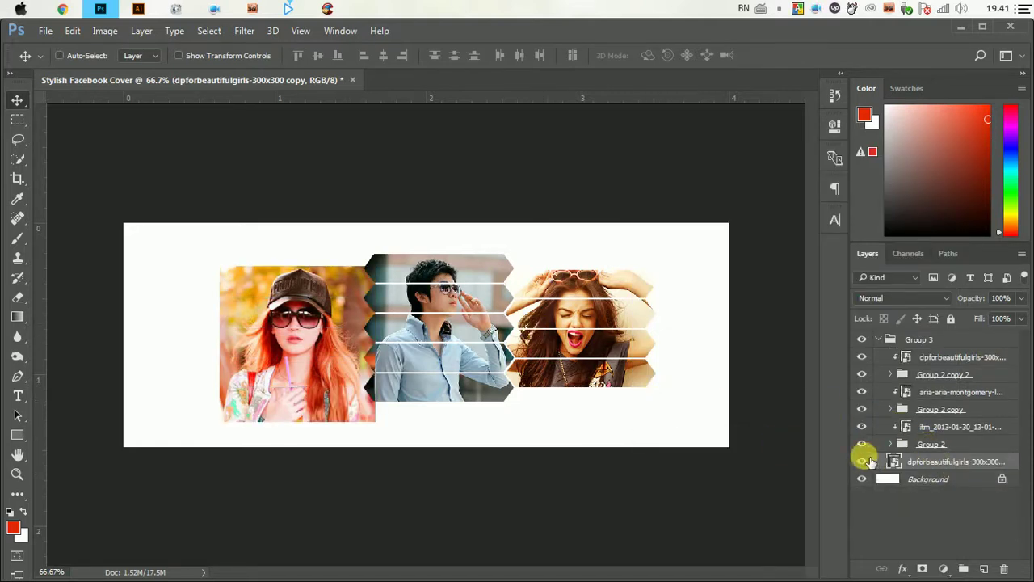
alt+click(869, 455)
alt+click(868, 459)
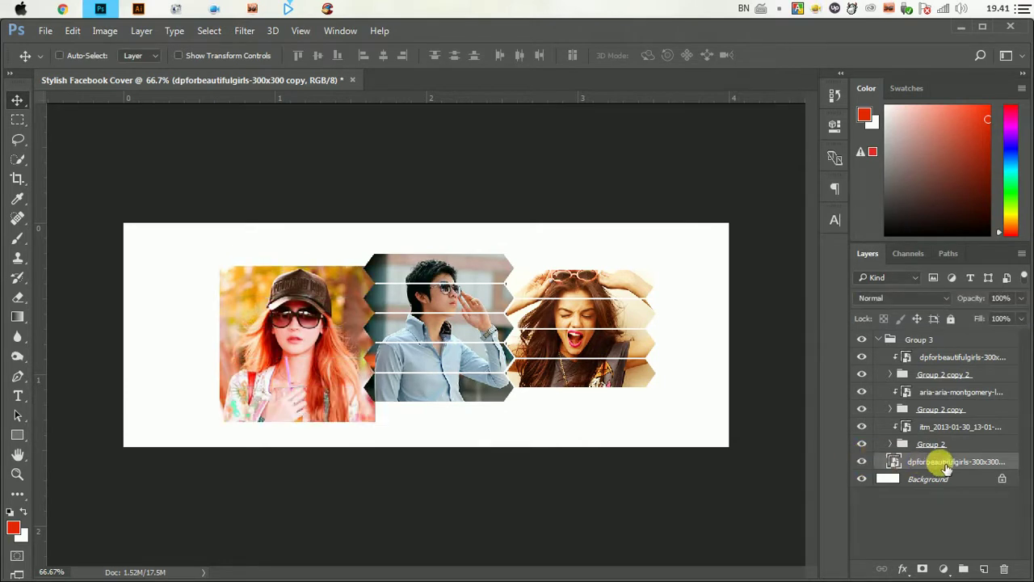
mouse_move(935, 462)
mouse_down()
mouse_move(951, 479)
mouse_move(921, 464)
mouse_up()
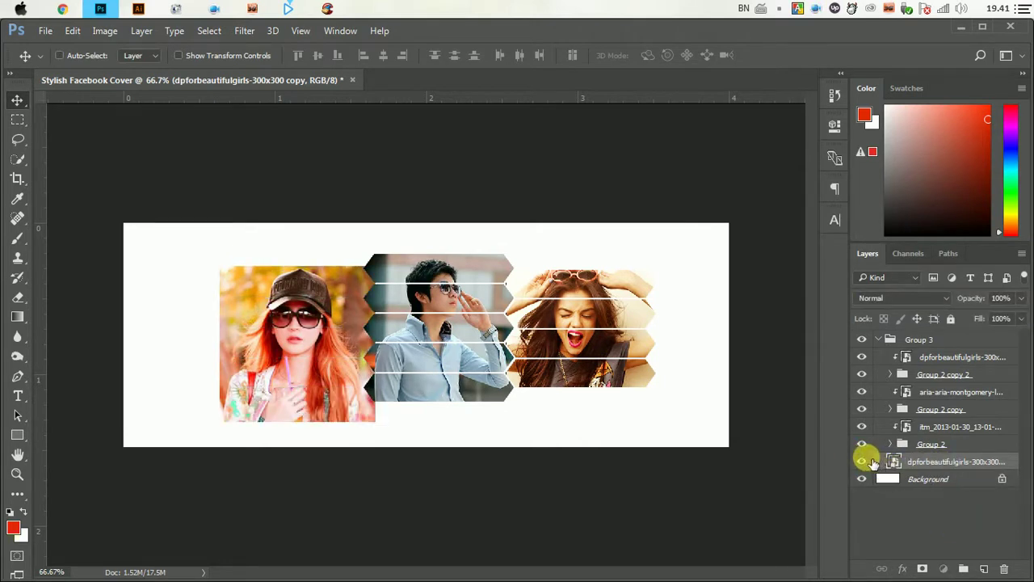
alt+click(869, 454)
alt+click(871, 460)
mouse_move(334, 303)
mouse_down()
mouse_move(539, 269)
mouse_move(518, 268)
mouse_up()
- Free-transform the copied photo to about 40% so it fills the whole cover backdrop
click(73, 31)
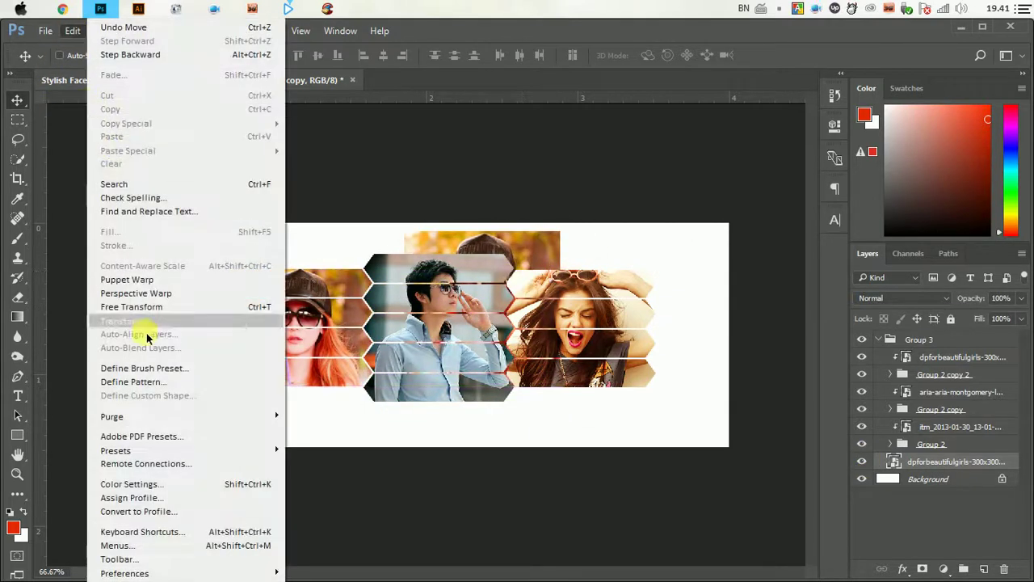
click(266, 306)
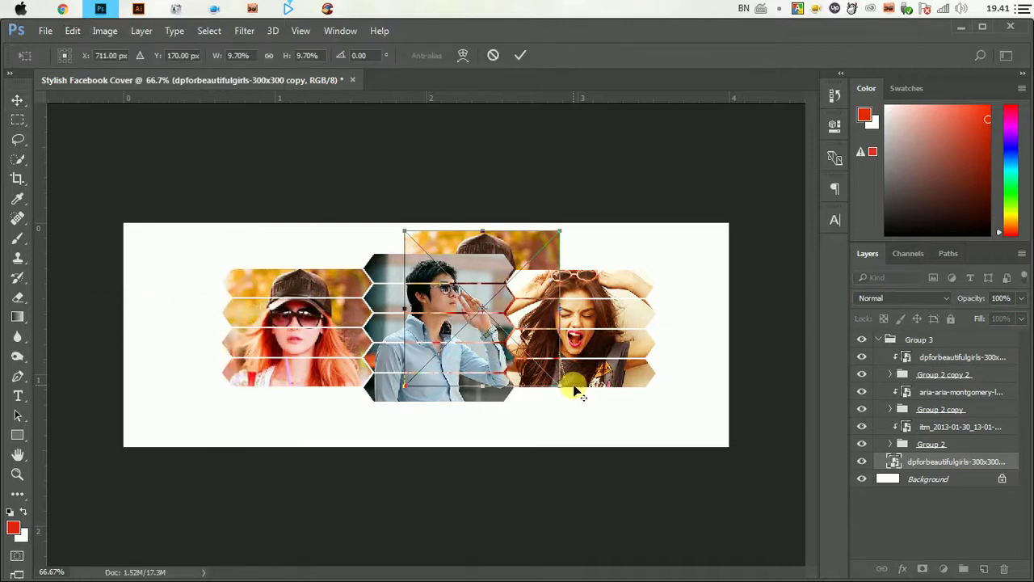
drag(575, 391, 720, 508)
drag(587, 240, 563, 278)
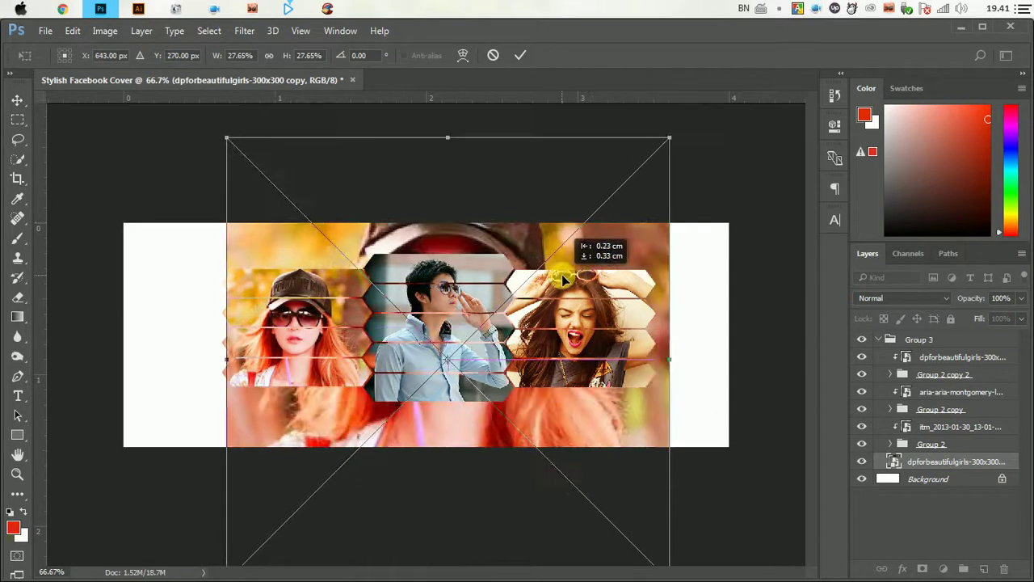
key(ctrl+minus)
key(ctrl+minus)
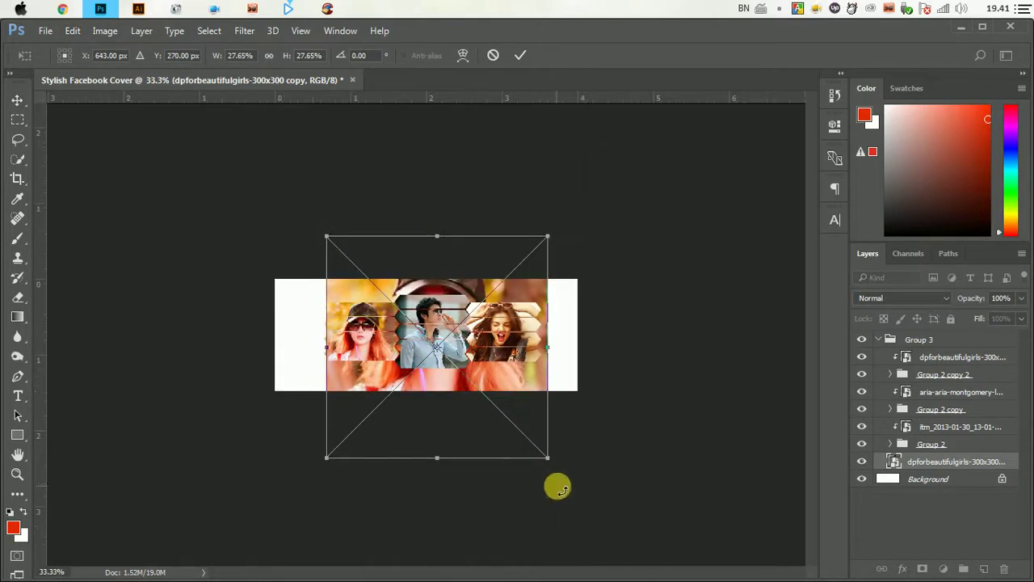
mouse_move(547, 456)
mouse_down()
mouse_move(596, 515)
mouse_move(556, 423)
mouse_up()
click(520, 54)
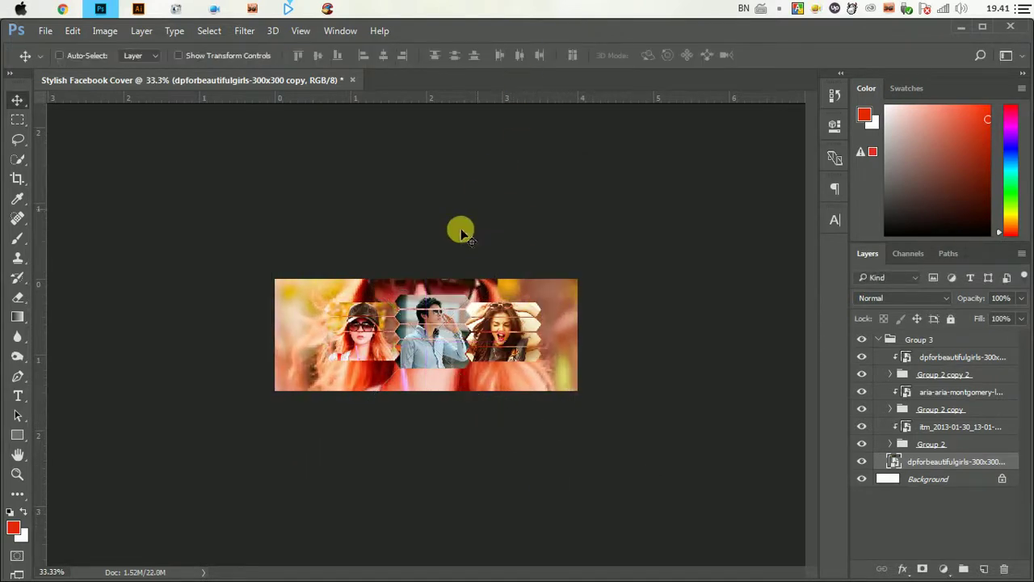
key(ctrl+plus)
key(ctrl+plus)
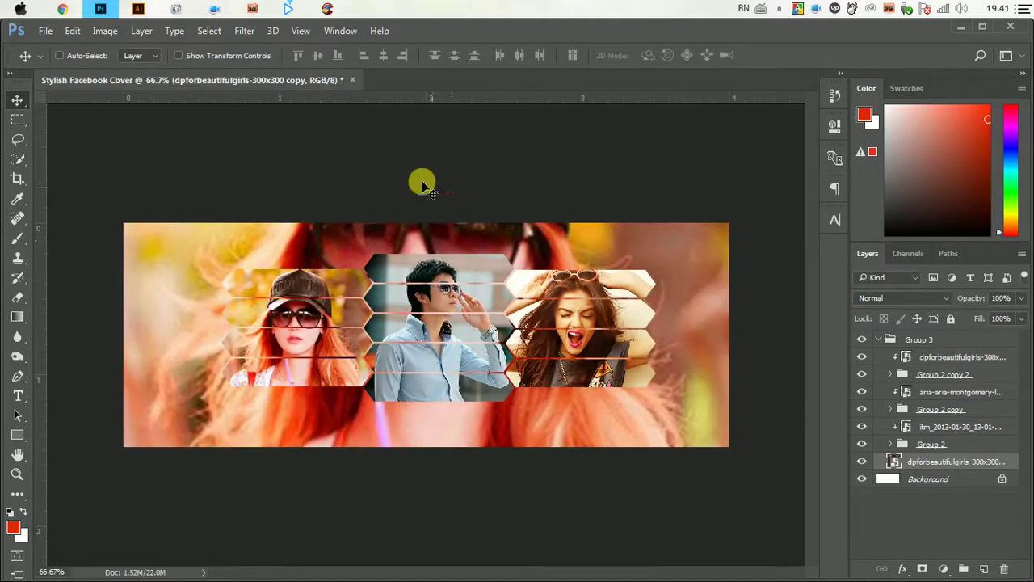
- Apply a Gaussian Blur of about 30 pixels radius to the background photo
click(244, 30)
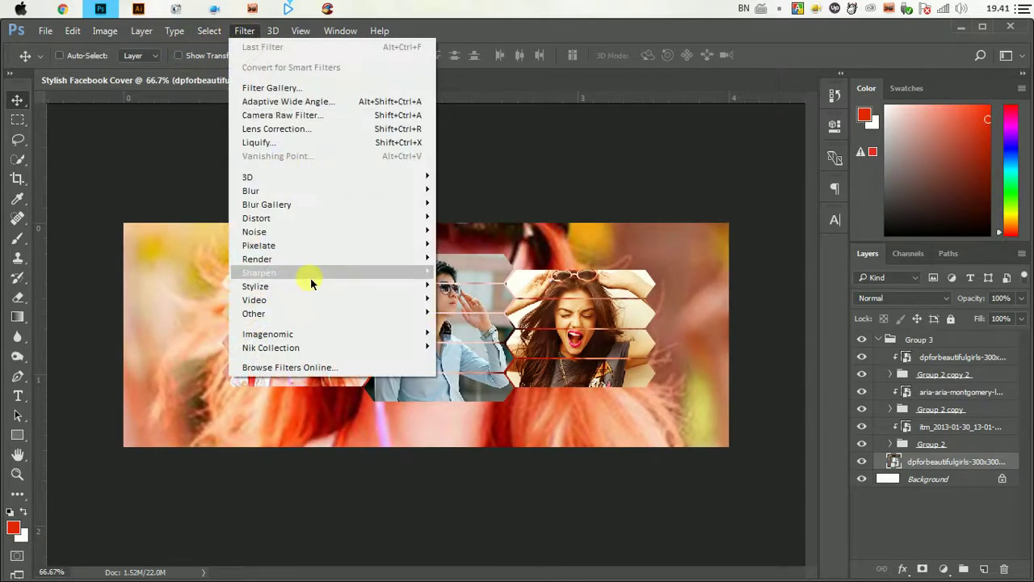
mouse_move(251, 191)
click(480, 247)
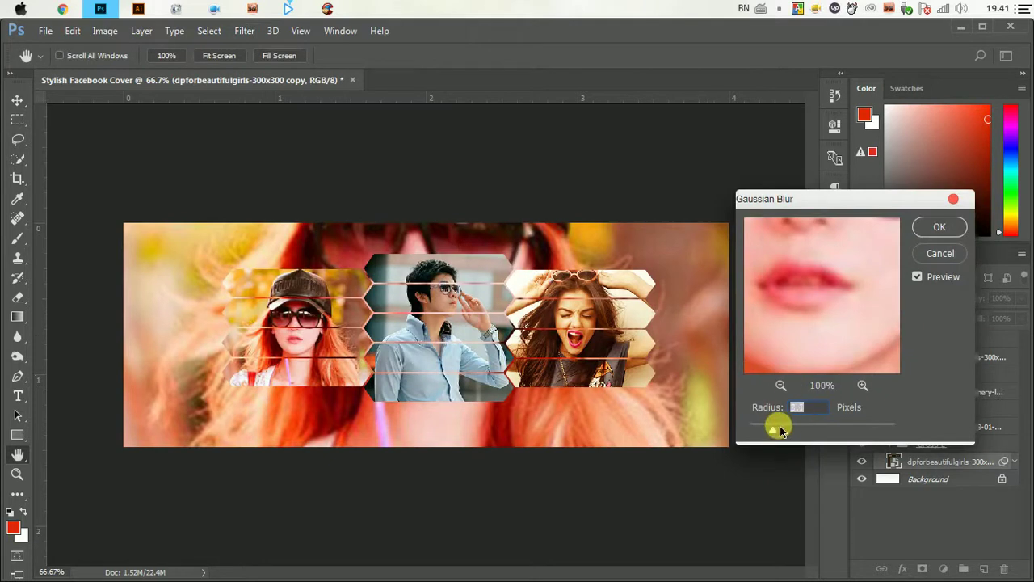
drag(792, 426, 823, 425)
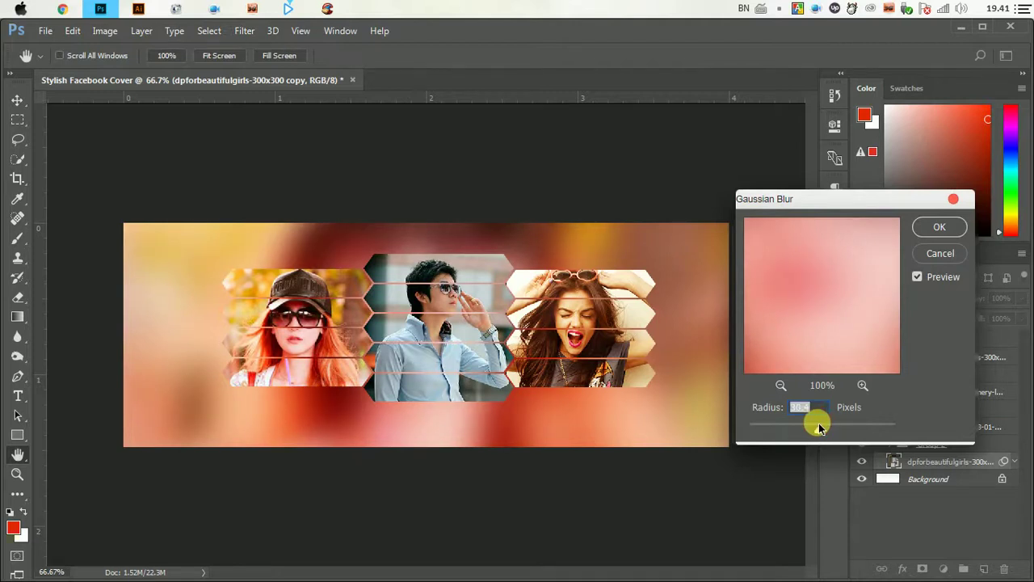
click(939, 227)
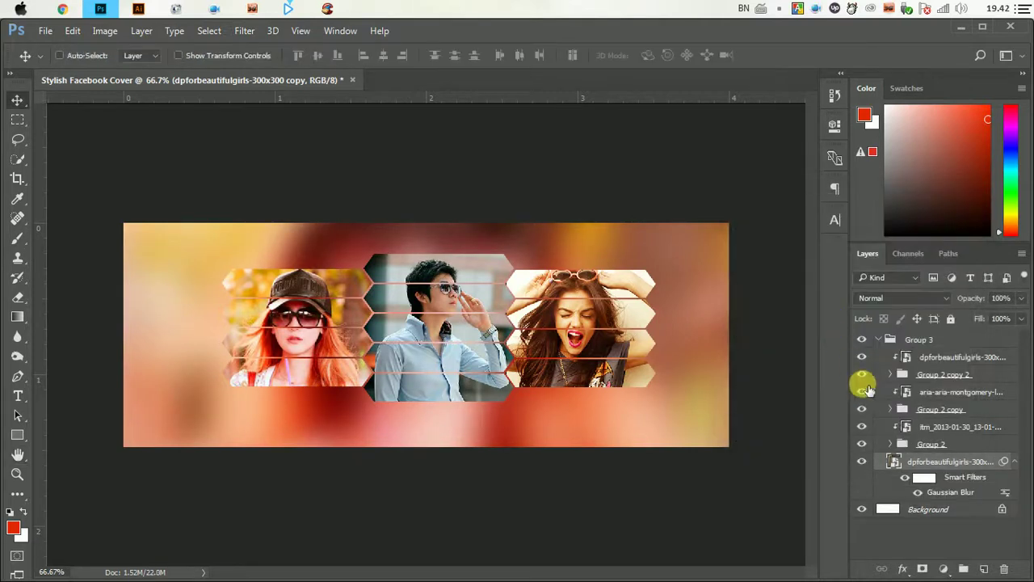
- Select the three photo layers and column groups down to Group 2 and group them as Group 4
click(936, 444)
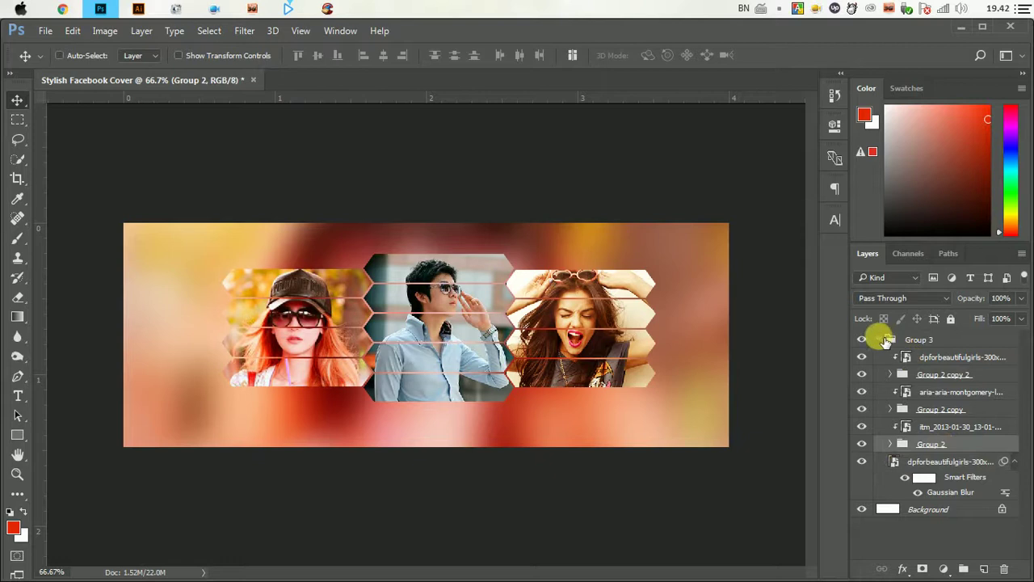
click(887, 340)
click(886, 340)
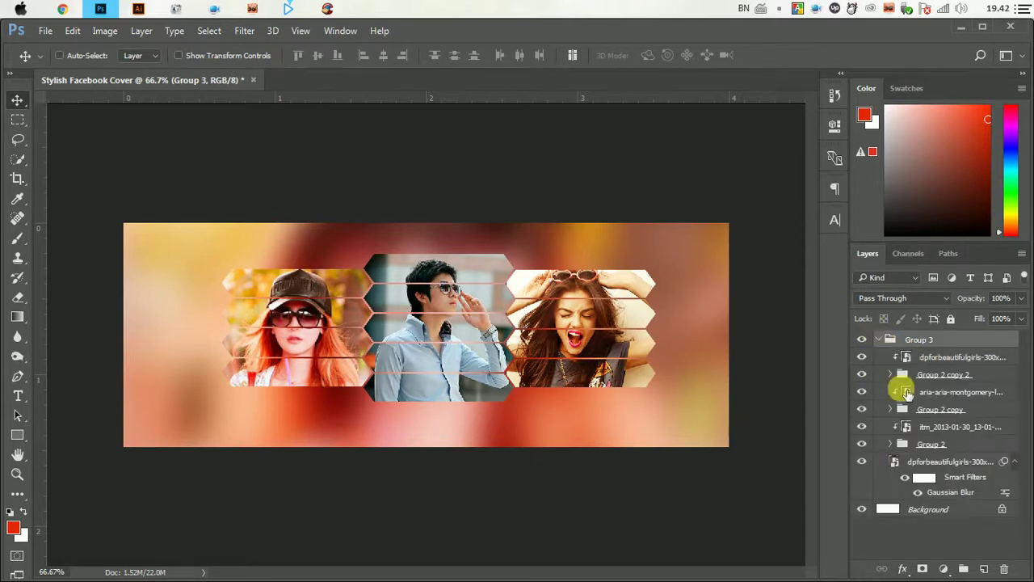
mouse_move(937, 465)
mouse_down()
mouse_move(975, 547)
mouse_move(955, 494)
mouse_up()
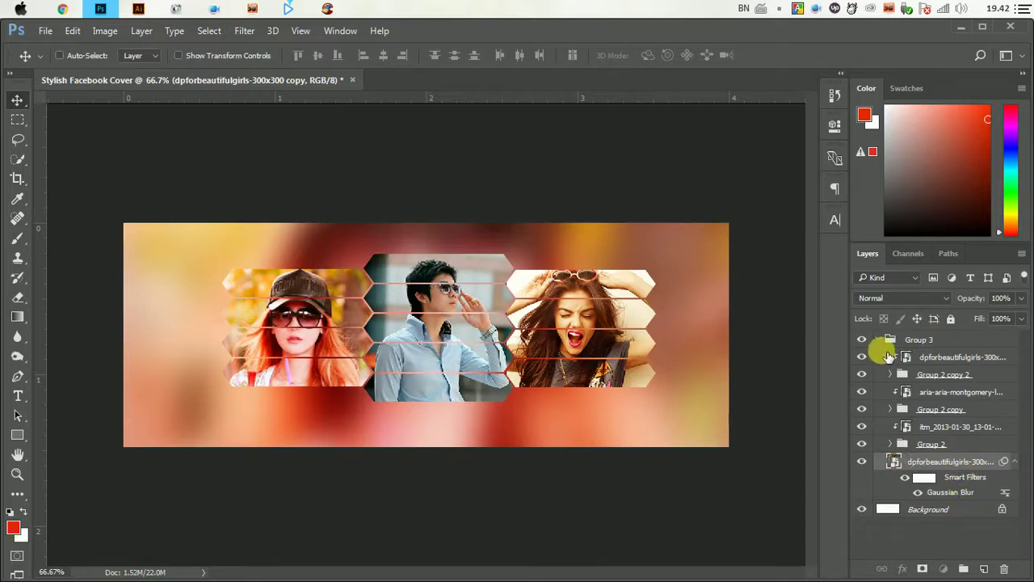
click(889, 341)
click(879, 339)
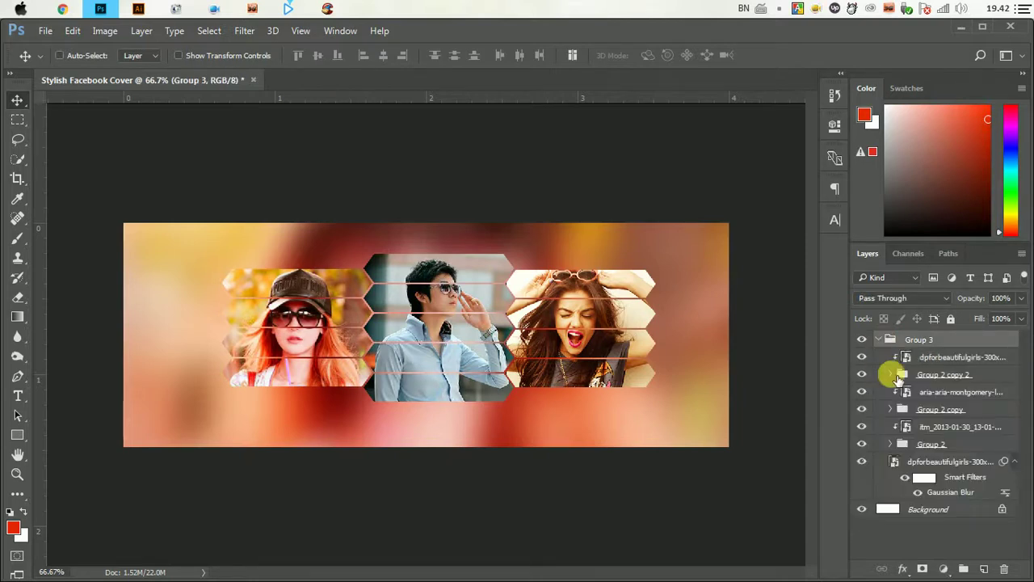
click(937, 462)
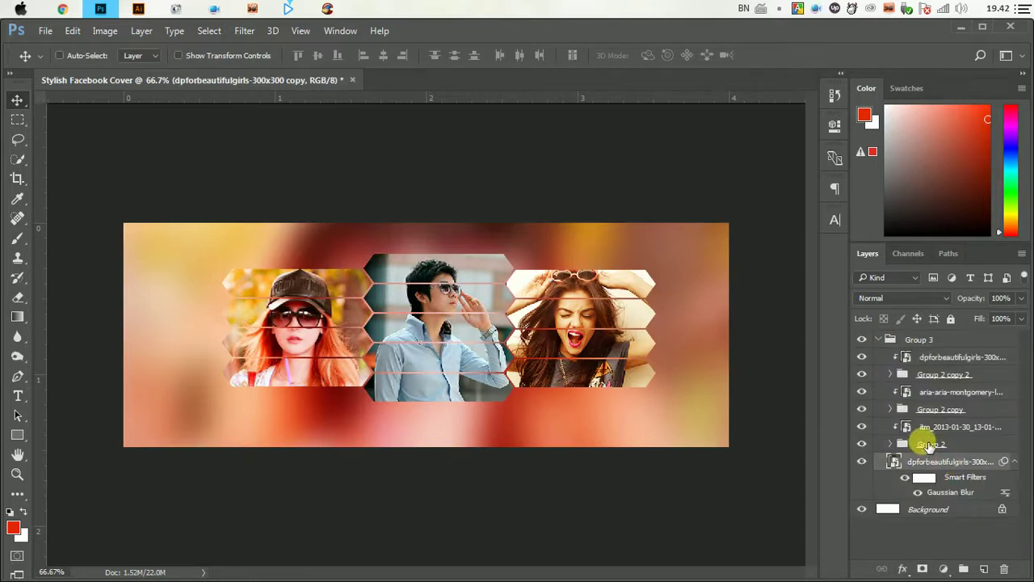
click(928, 444)
ctrl+click(934, 410)
ctrl+click(937, 375)
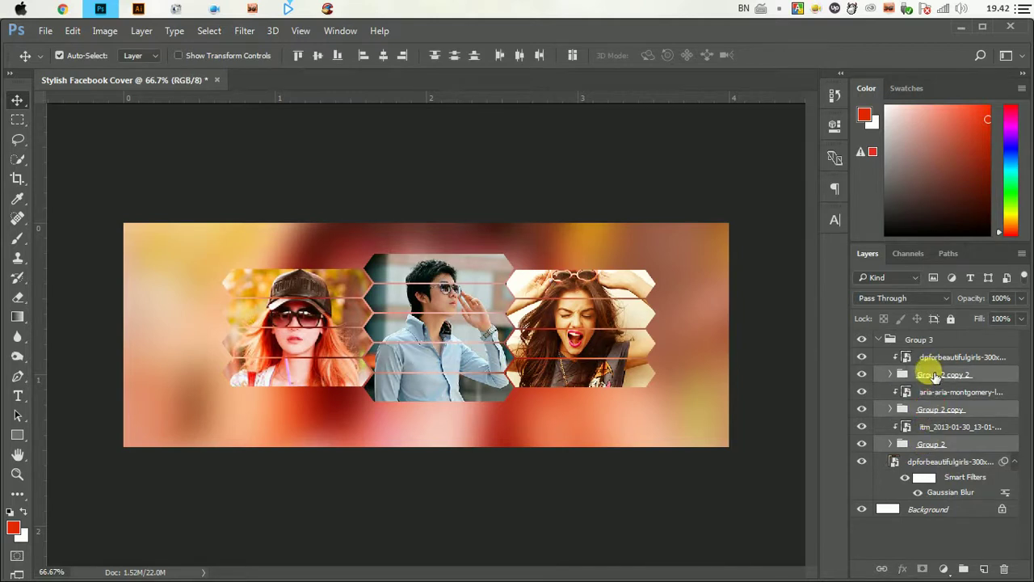
click(973, 570)
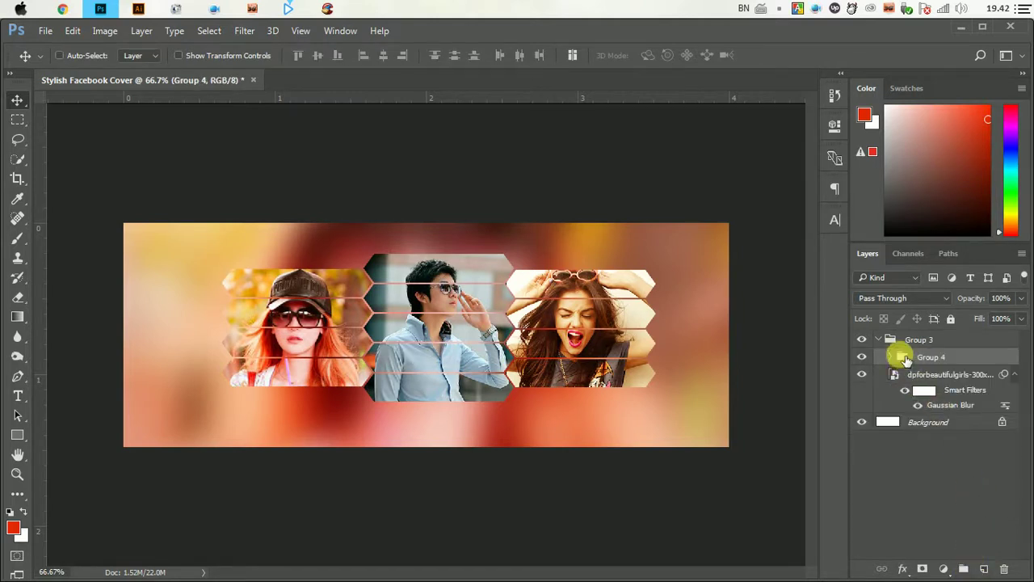
- Give Group 4 a Drop Shadow with 41% opacity, 15% spread and 32 px size
double_click(980, 356)
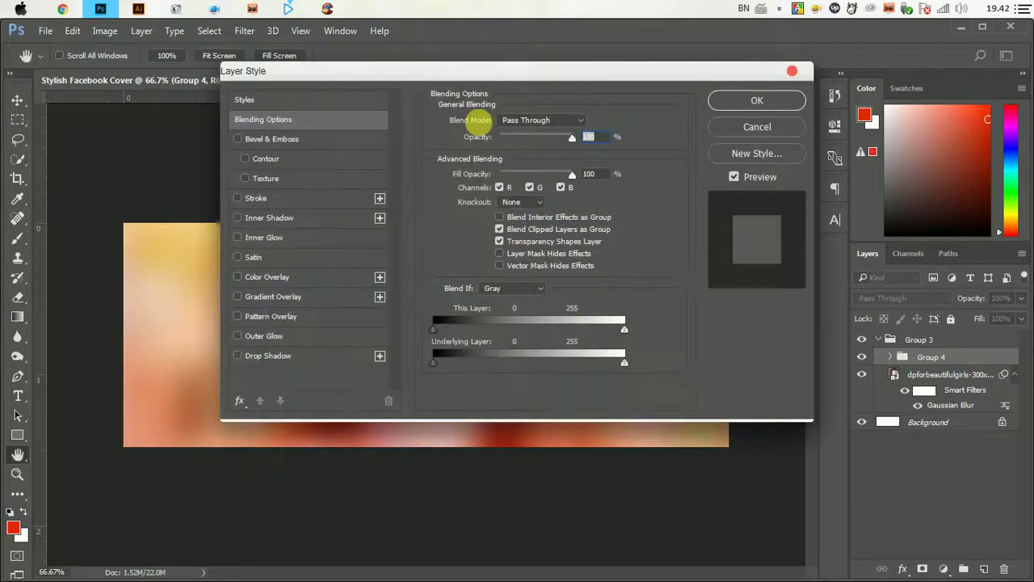
drag(456, 73, 875, 177)
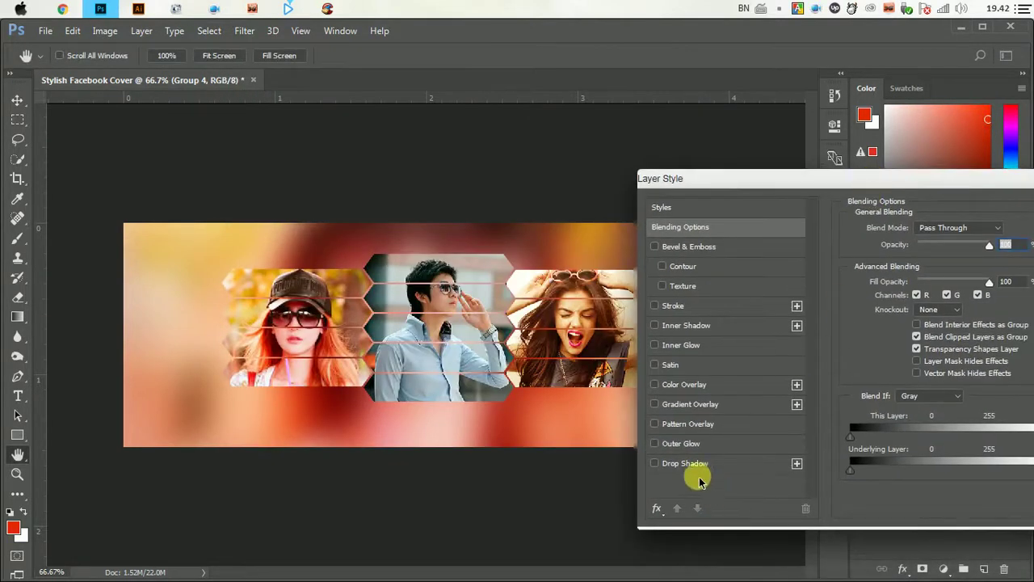
click(695, 463)
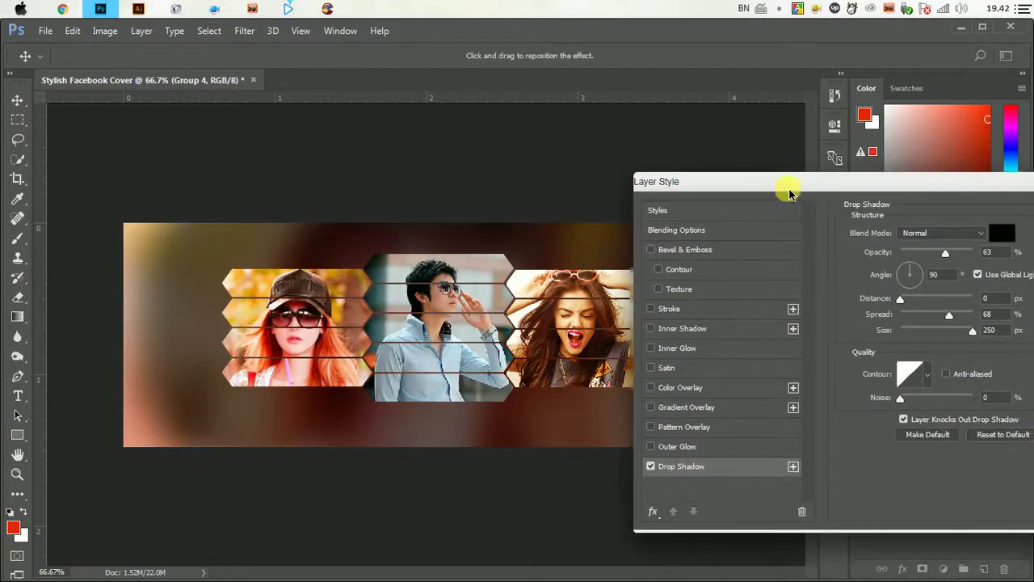
drag(784, 184, 778, 189)
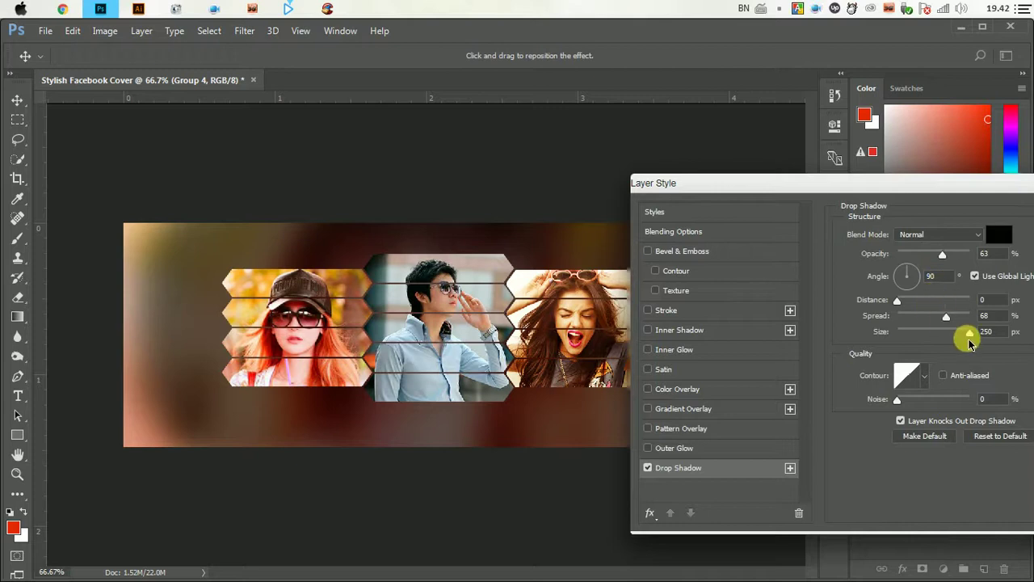
mouse_move(970, 332)
mouse_down()
mouse_move(903, 342)
mouse_move(926, 321)
mouse_move(911, 322)
mouse_up()
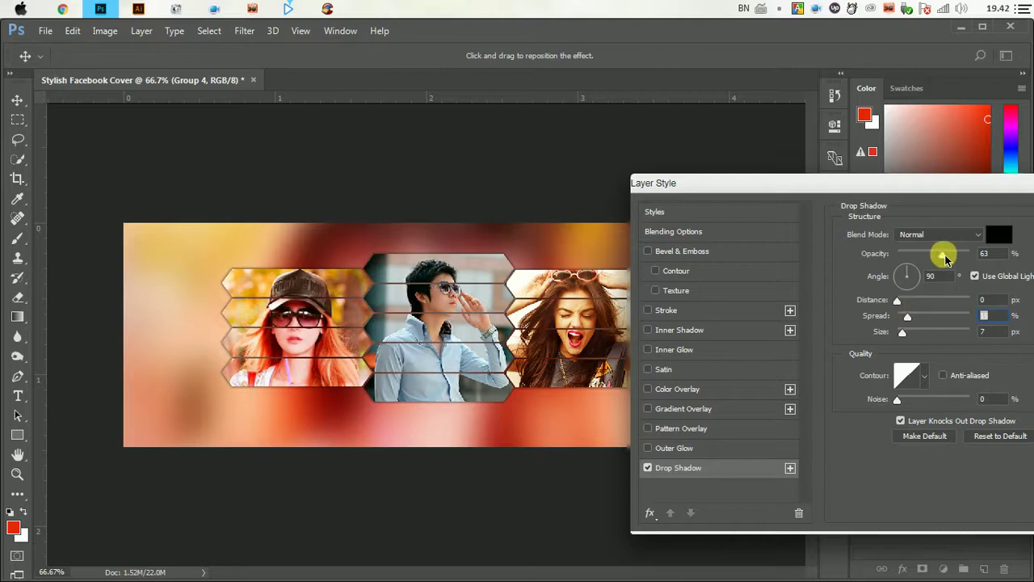
drag(942, 255, 929, 257)
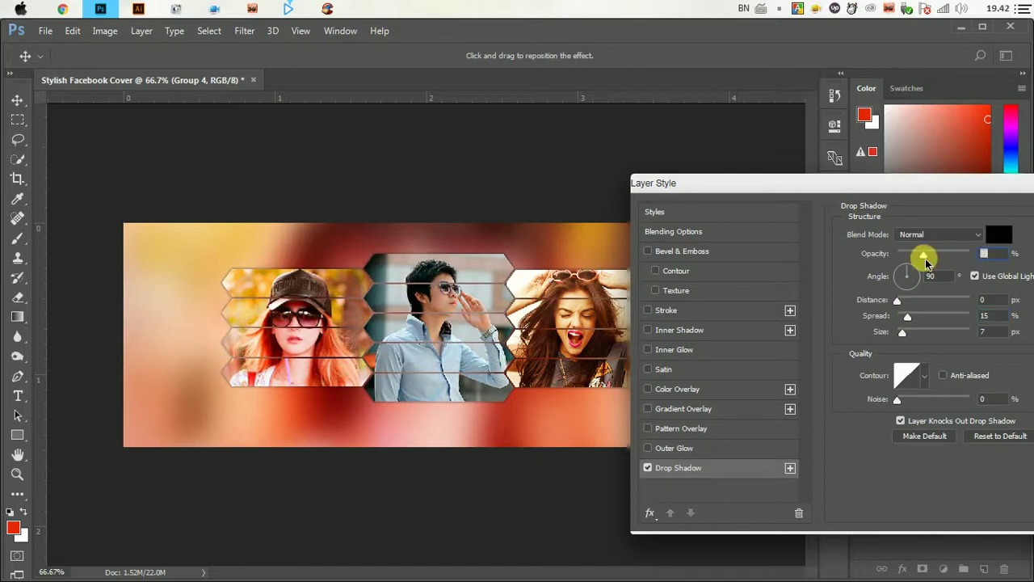
click(896, 304)
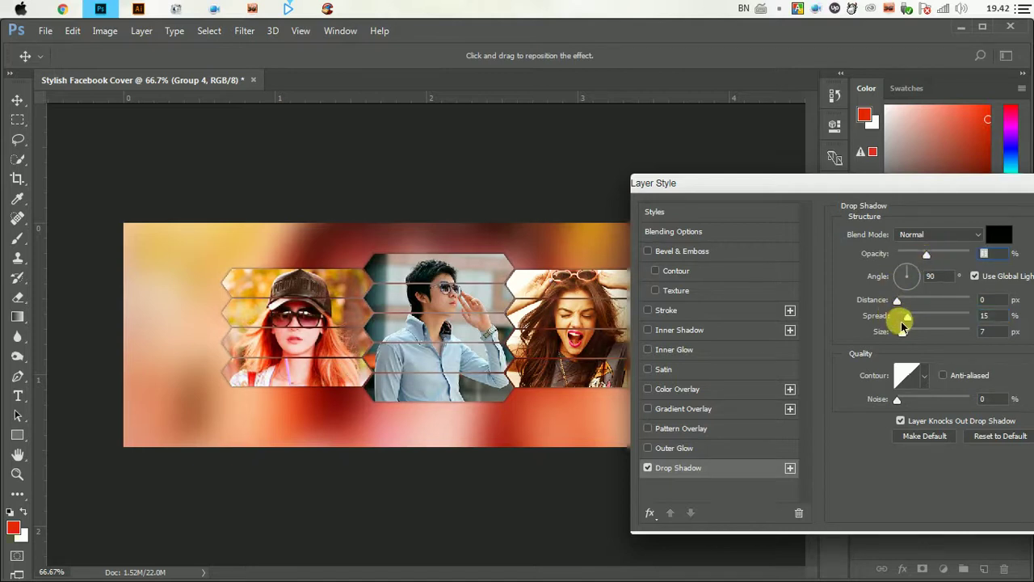
drag(911, 336, 914, 337)
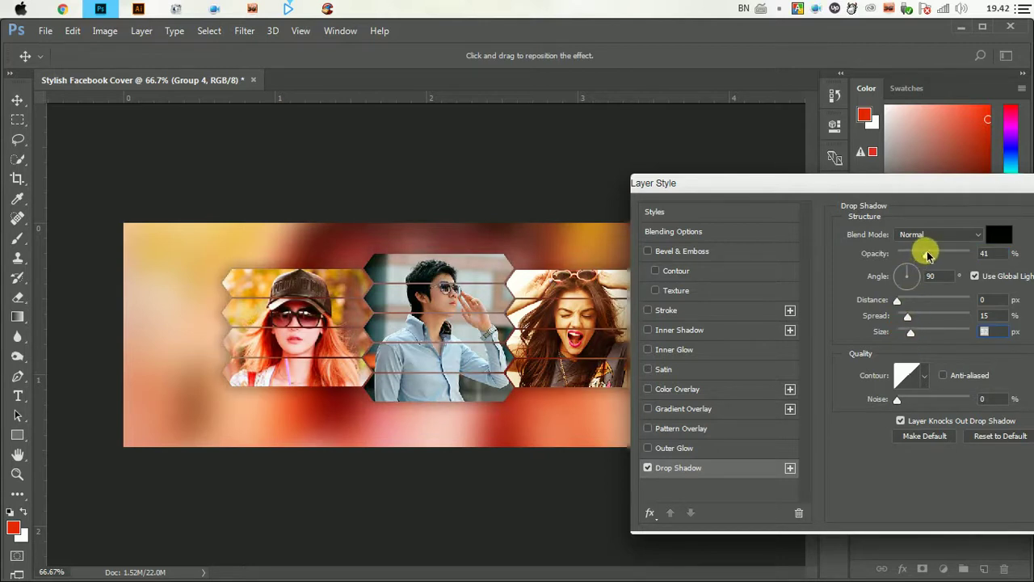
drag(926, 256, 937, 256)
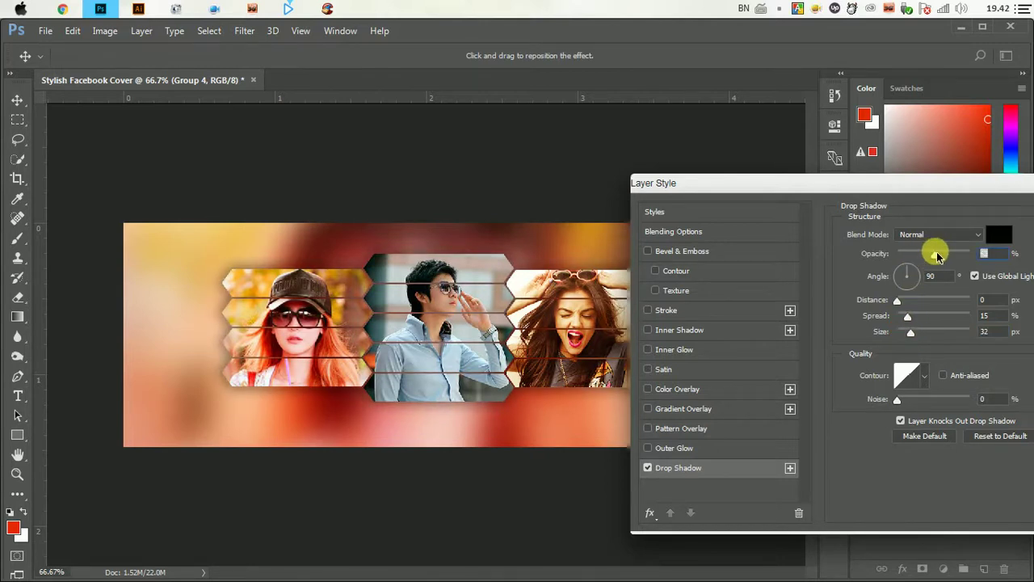
mouse_move(903, 192)
mouse_down()
mouse_move(875, 249)
mouse_move(684, 255)
mouse_up()
- Apply the drop shadow, then group the Group 2 copy 2 hexagons with their photo into Group 5
click(947, 278)
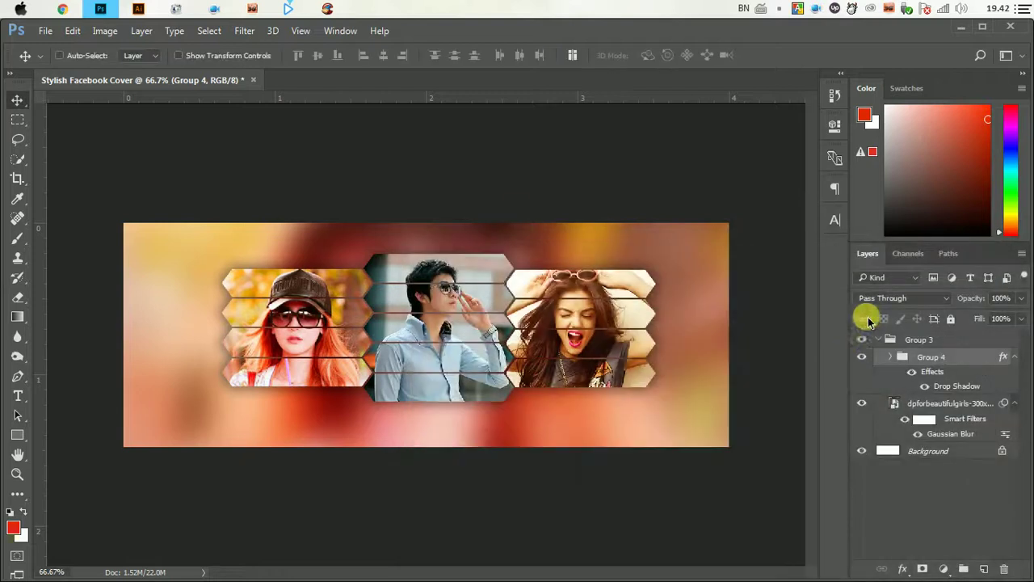
click(894, 357)
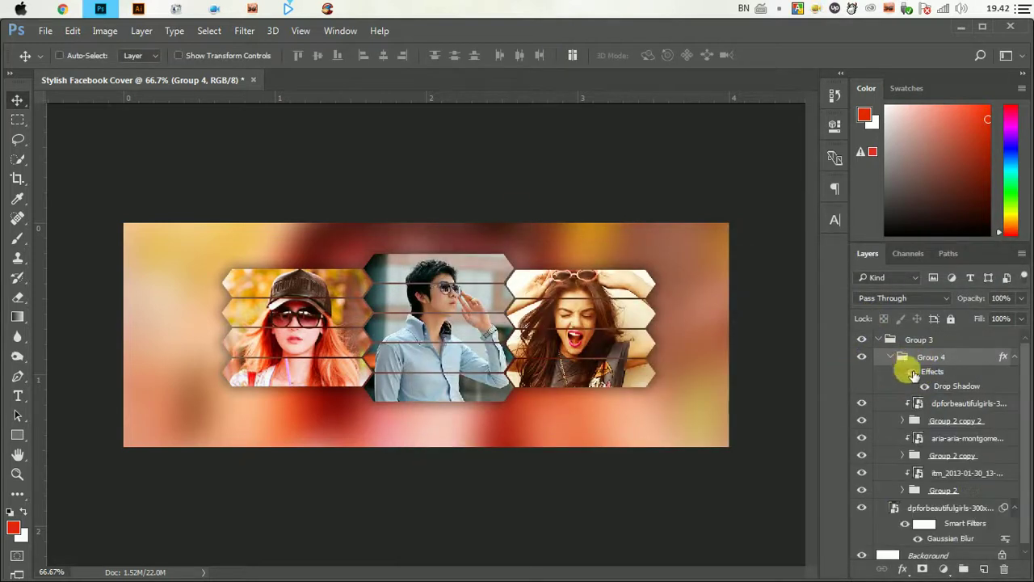
click(954, 422)
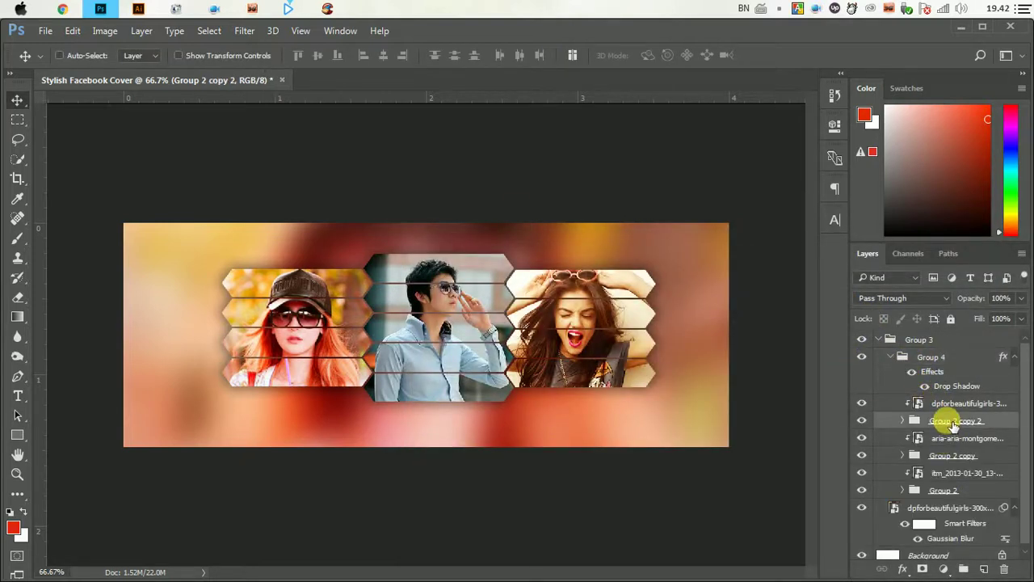
shift+click(952, 406)
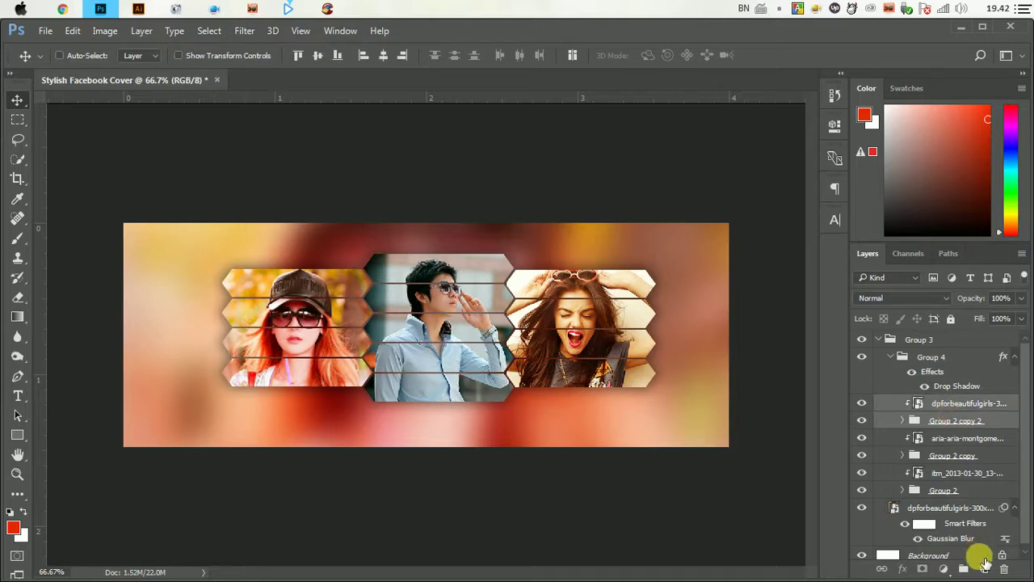
click(967, 568)
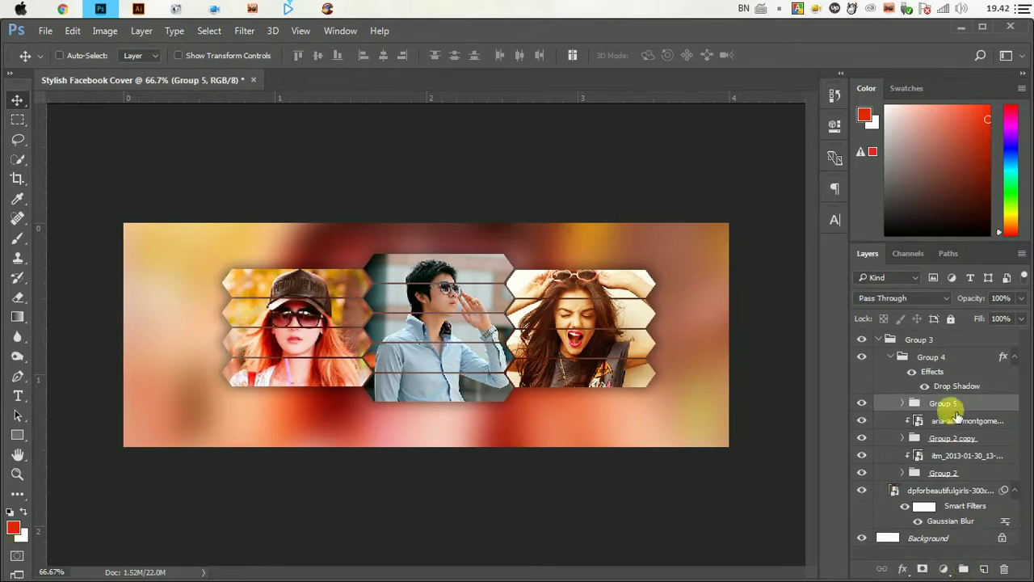
- Group the remaining two photos with their hexagon groups into Groups 6 and 7
click(952, 421)
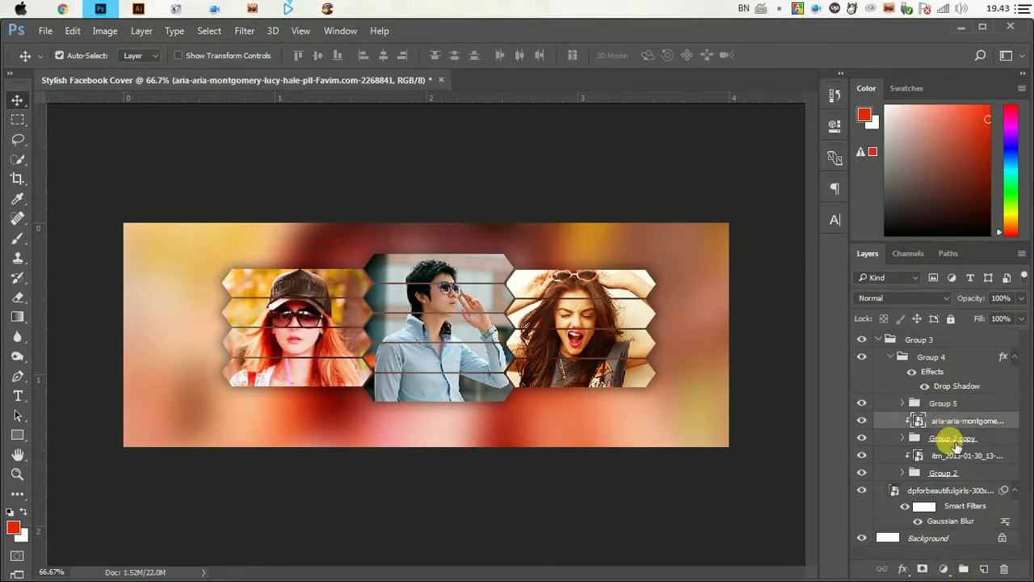
shift+click(956, 443)
click(963, 568)
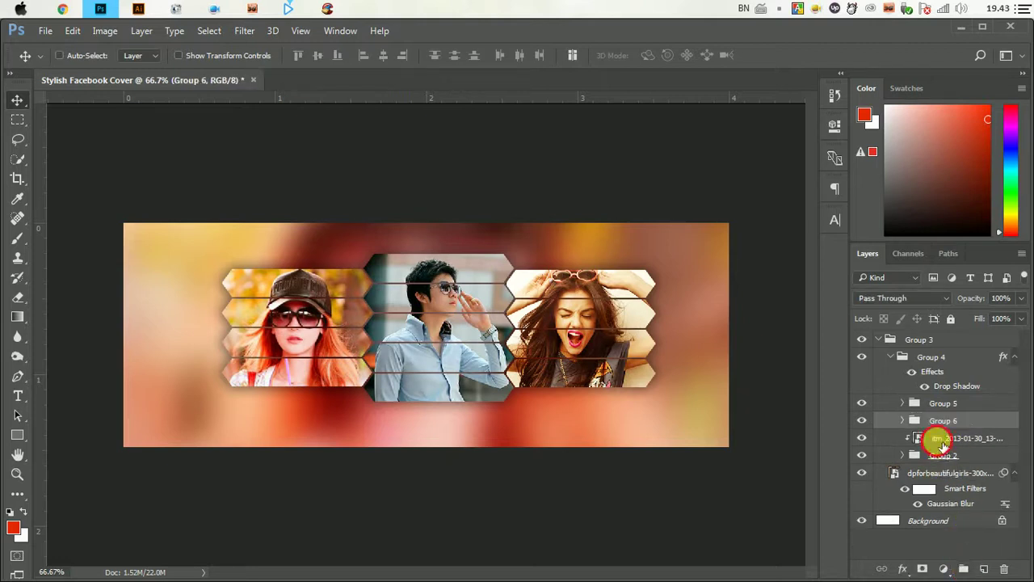
click(941, 443)
click(963, 568)
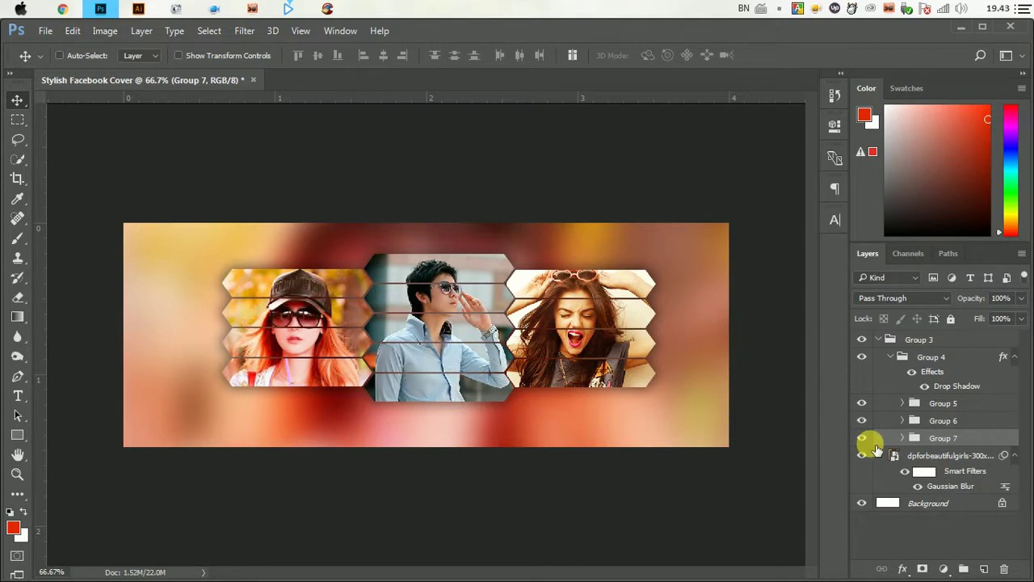
- Nudge Group 5's left photo column slightly left with the arrow keys
click(935, 421)
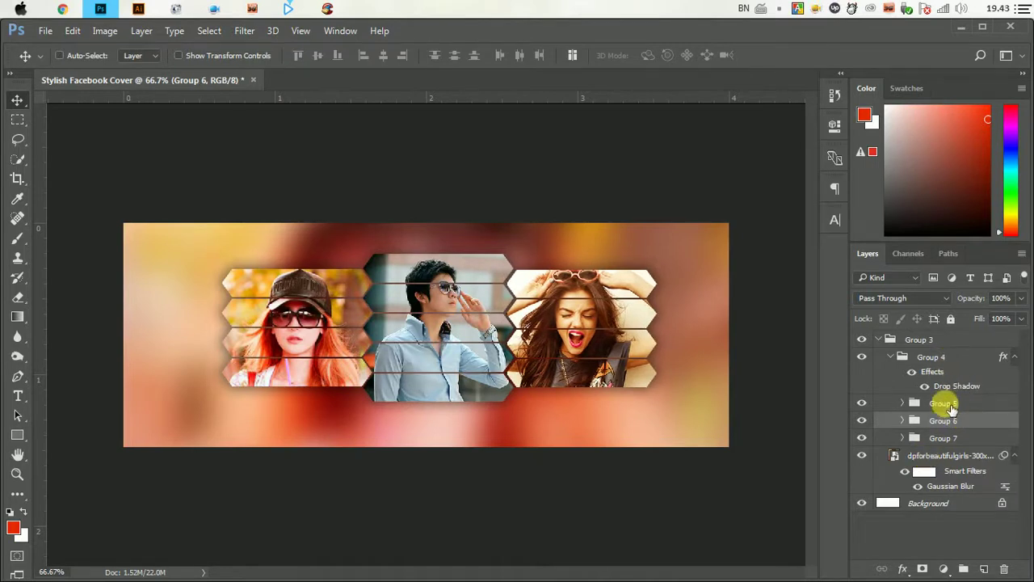
click(946, 403)
key(Left)
key(Left)
key(Left)
key(Left)
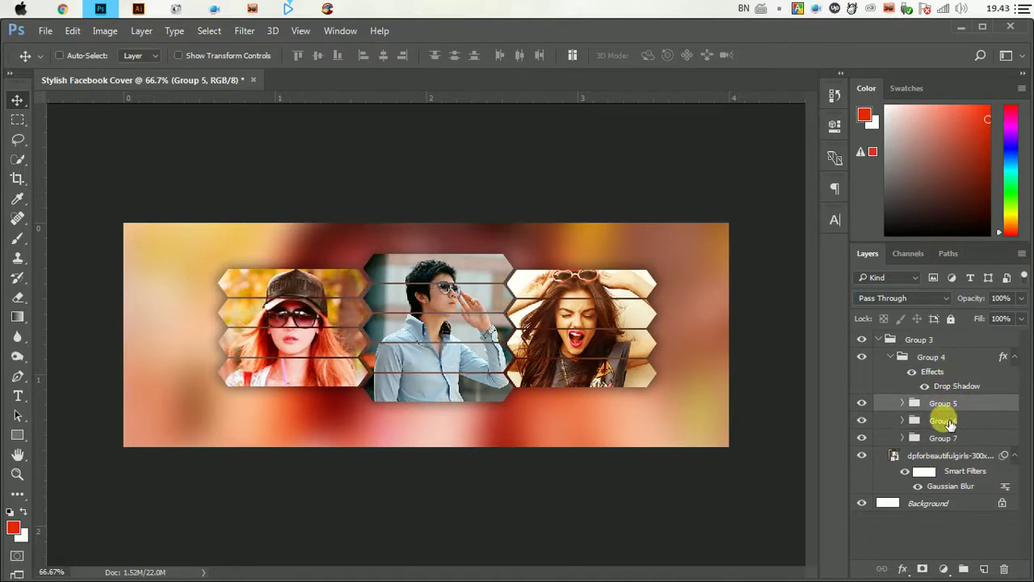
key(Left)
key(Left)
key(Left)
key(Right)
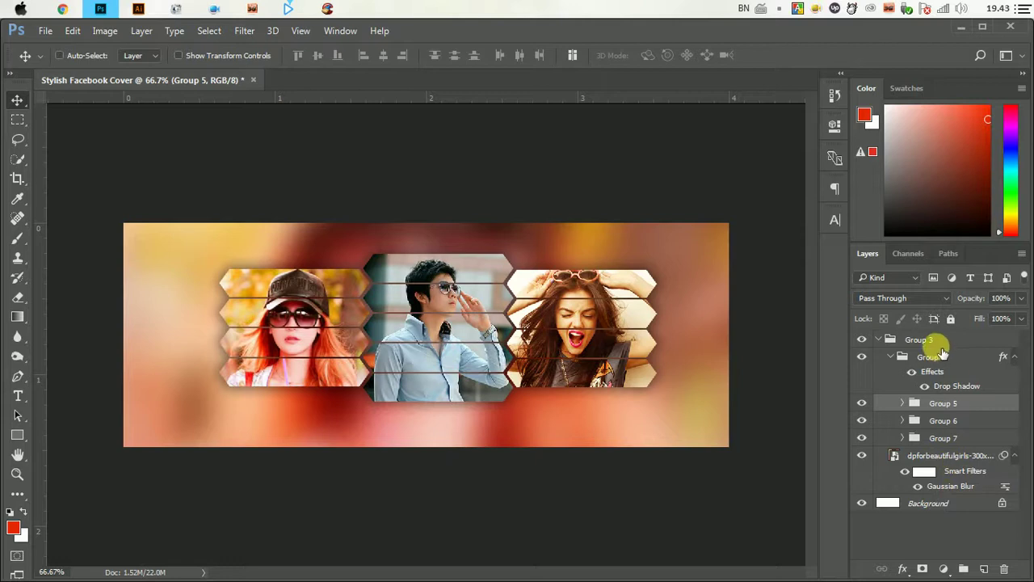
- Reduce the size of Group 4's drop shadow and apply it
click(900, 356)
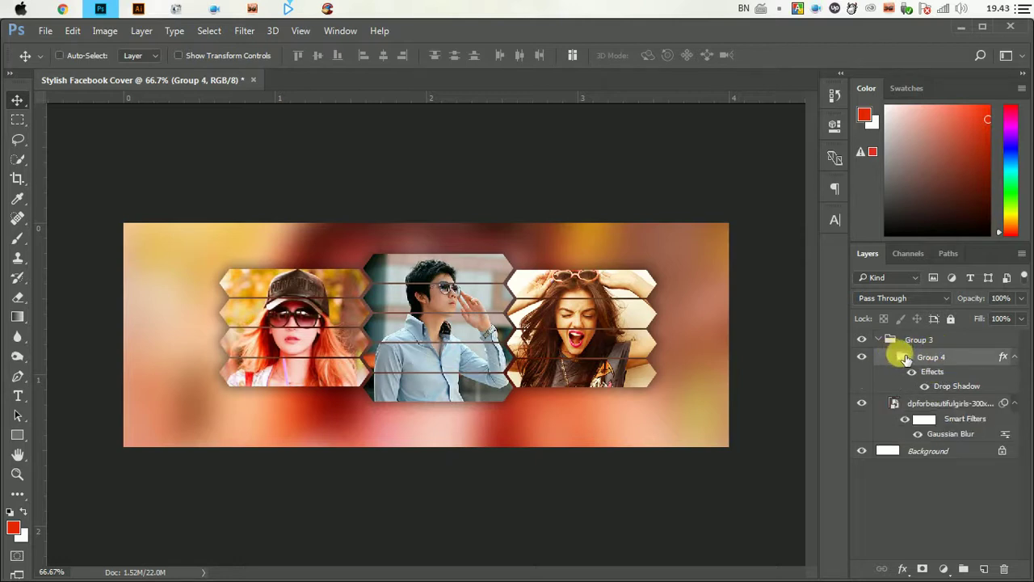
double_click(981, 379)
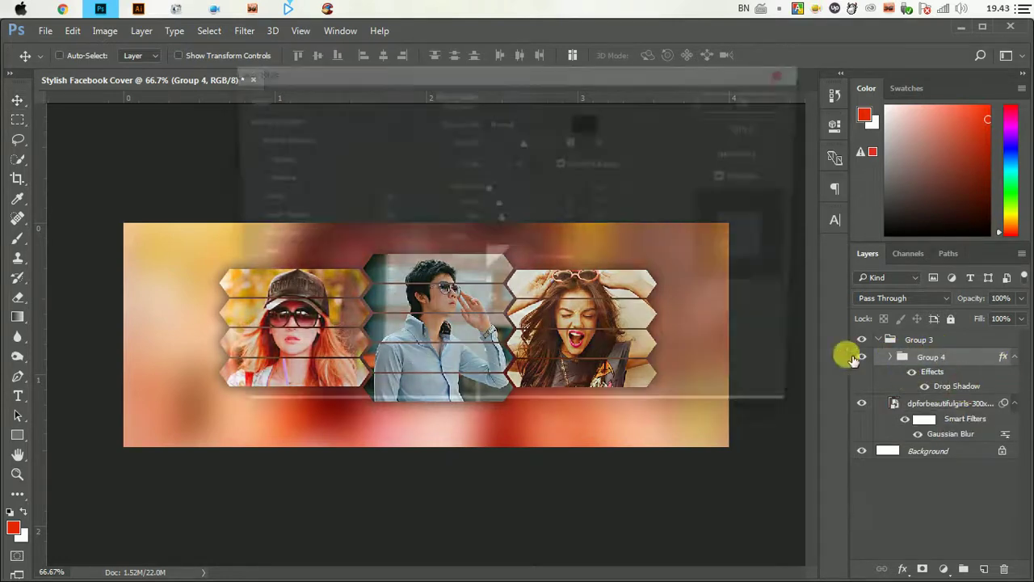
drag(532, 77, 961, 260)
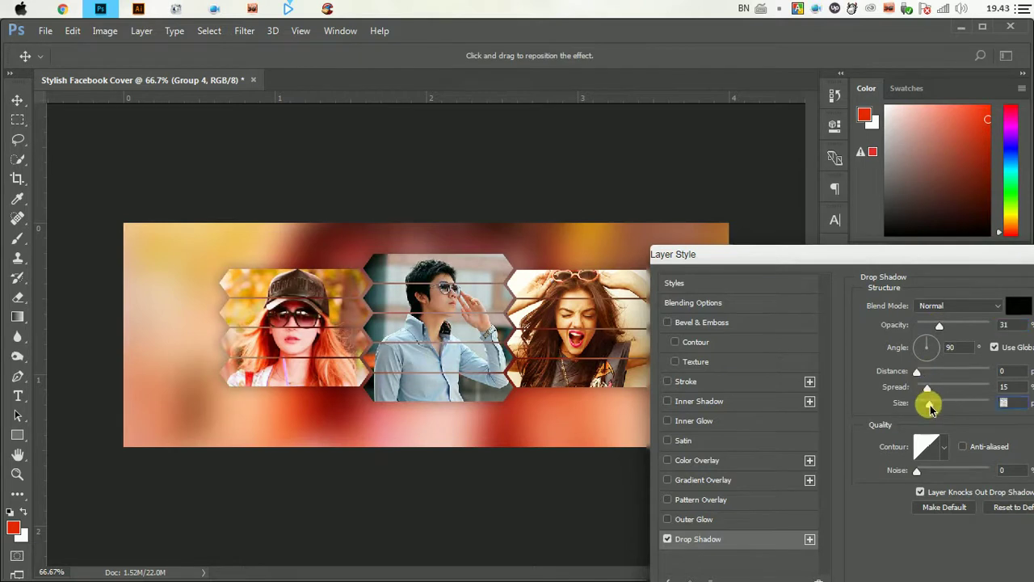
drag(930, 410, 927, 409)
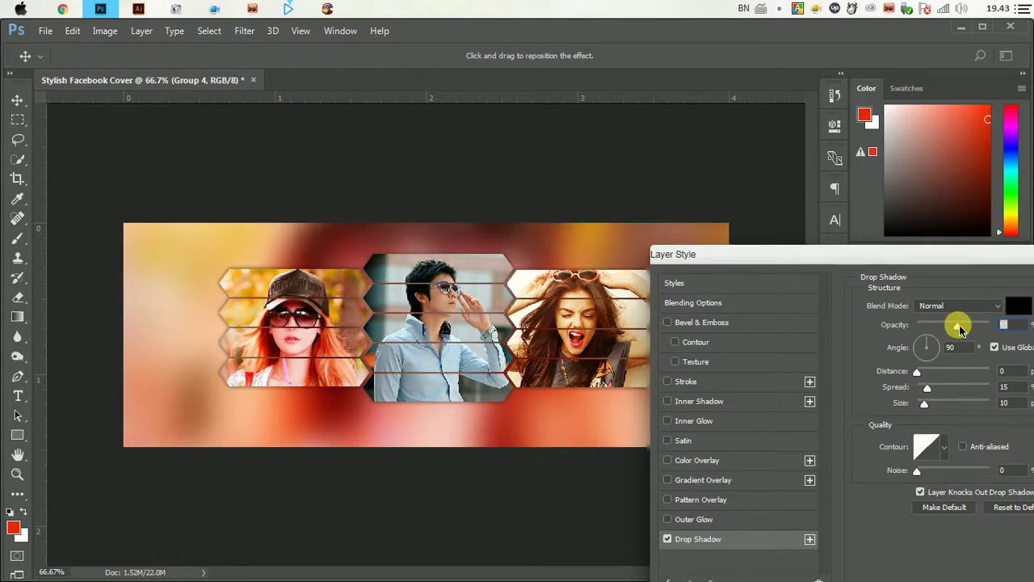
drag(911, 269, 482, 378)
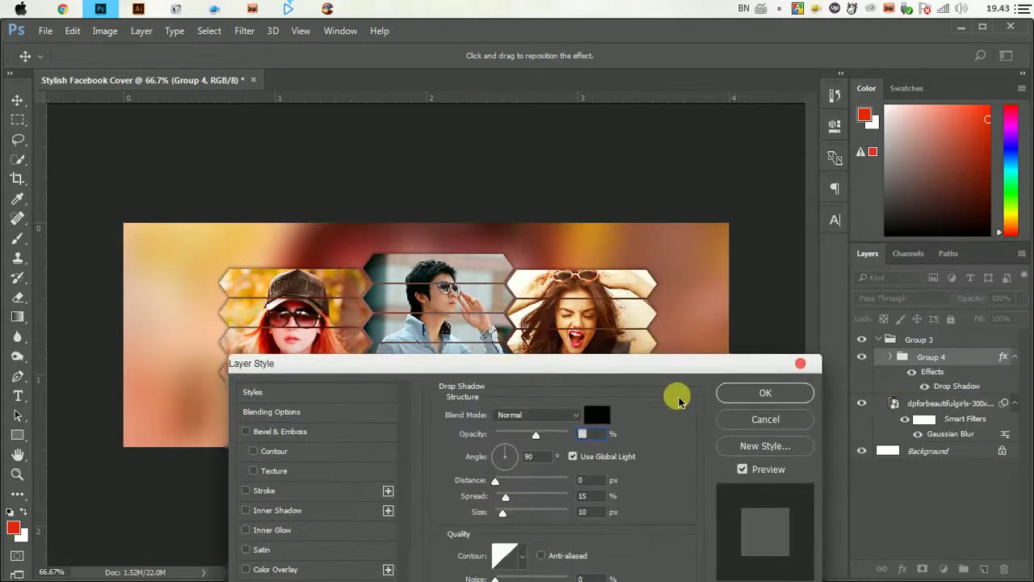
click(762, 393)
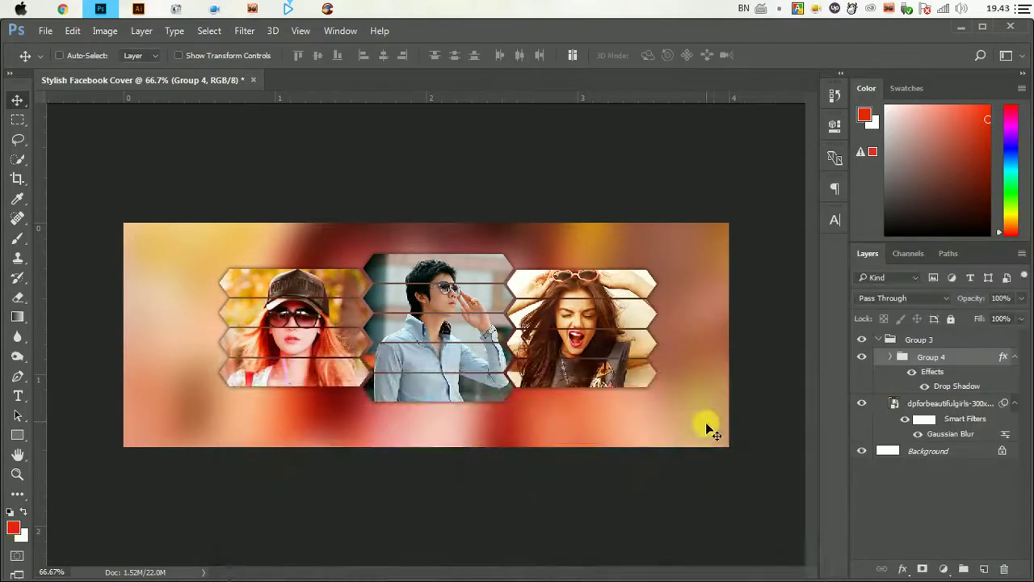
- Toggle the drop shadow to compare, then lower its opacity to 61%
click(926, 387)
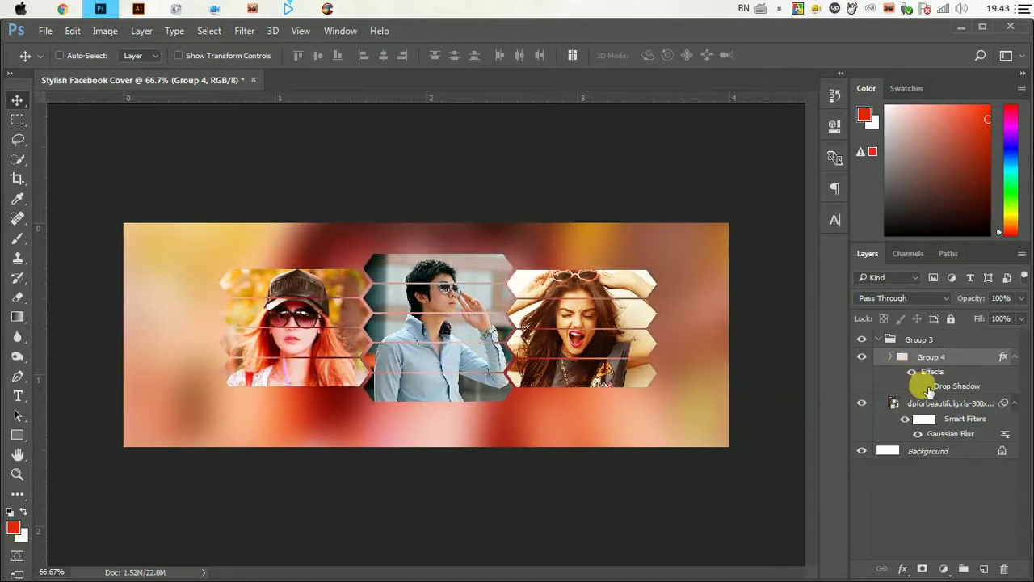
click(925, 387)
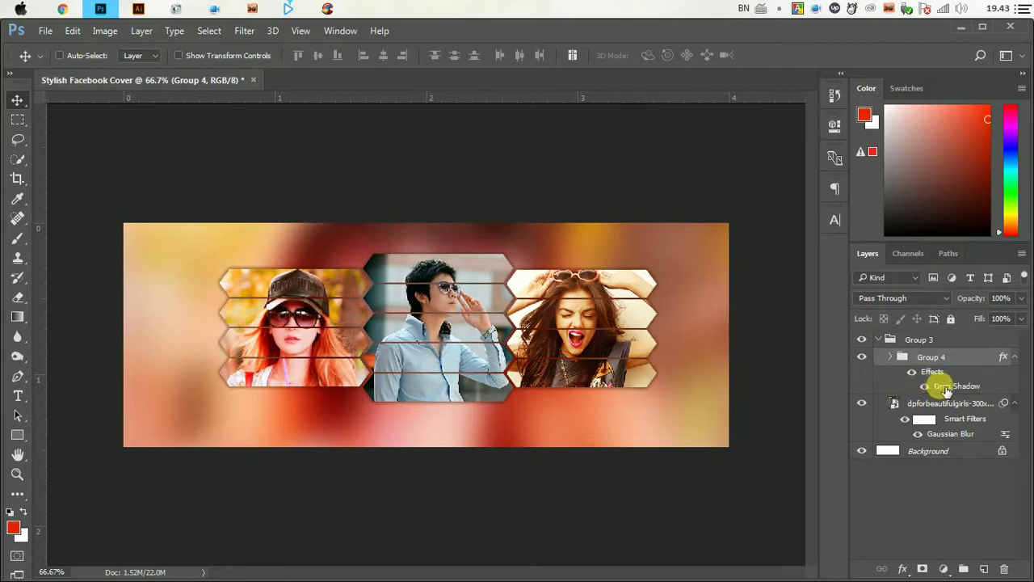
double_click(953, 388)
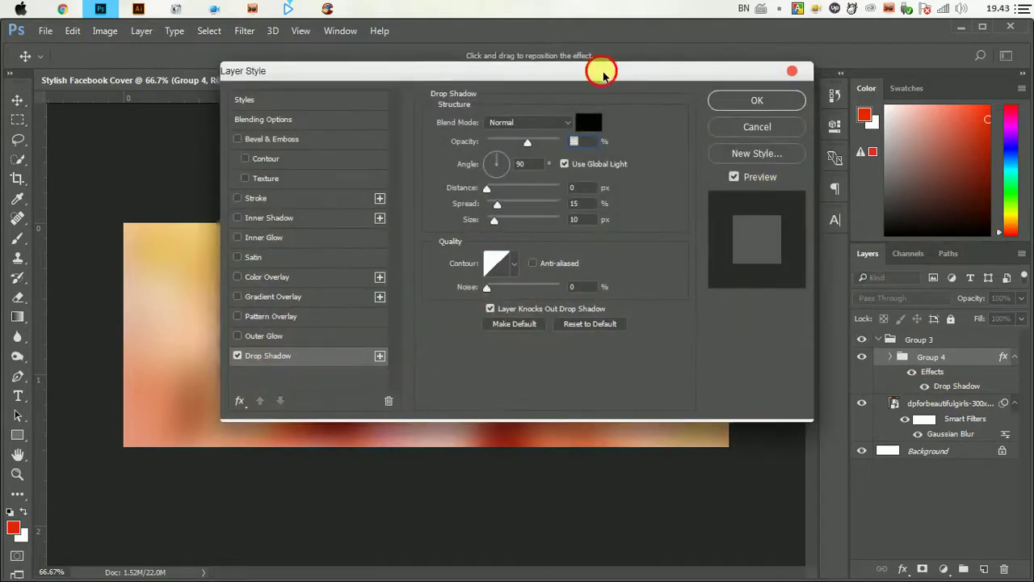
drag(601, 63, 988, 168)
mouse_move(904, 237)
mouse_down()
mouse_move(894, 238)
mouse_move(912, 241)
mouse_up()
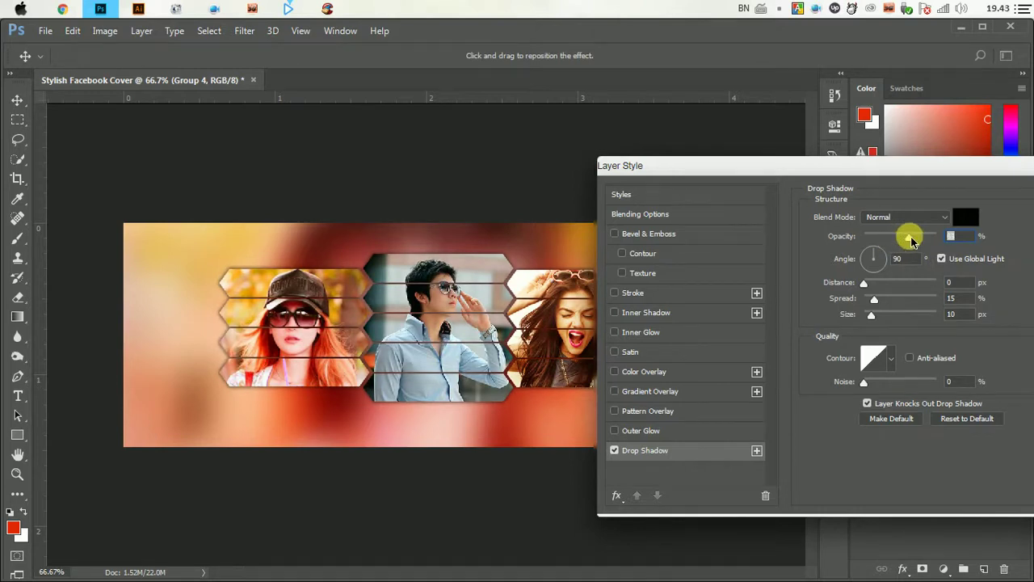
drag(889, 166, 464, 274)
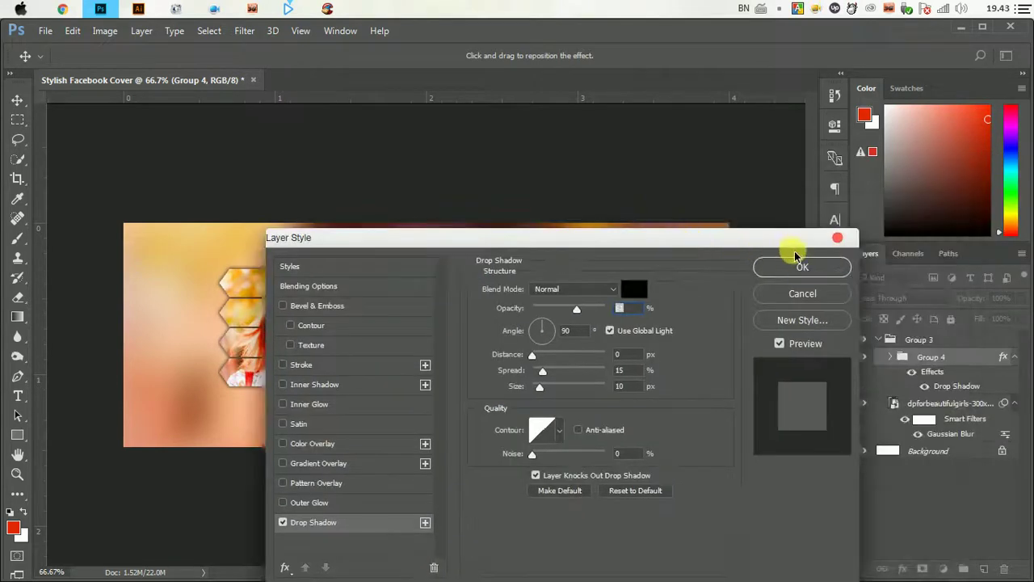
click(796, 264)
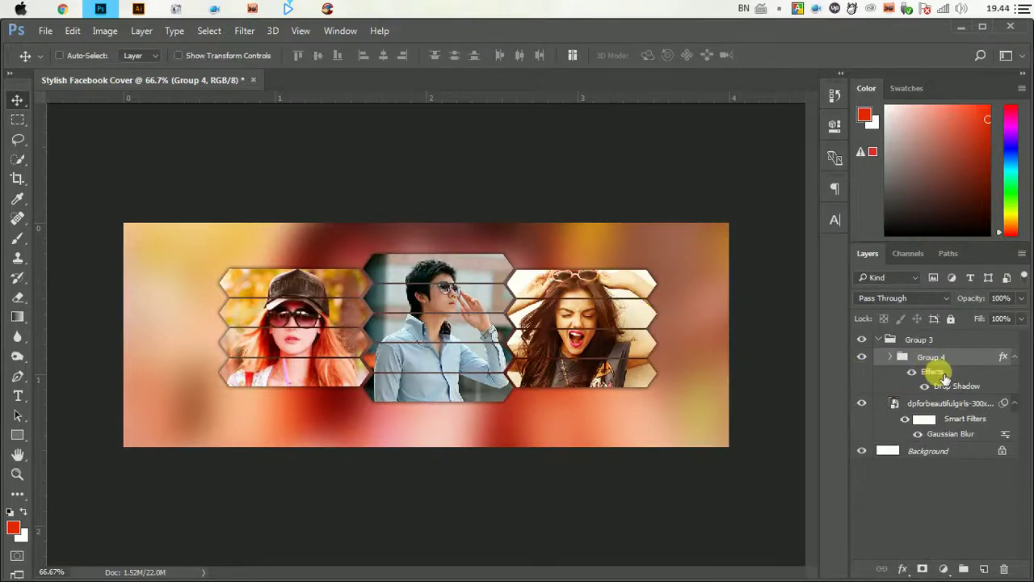
- Enter a drop shadow size of 9 px and confirm the changes
double_click(955, 386)
drag(524, 95, 884, 174)
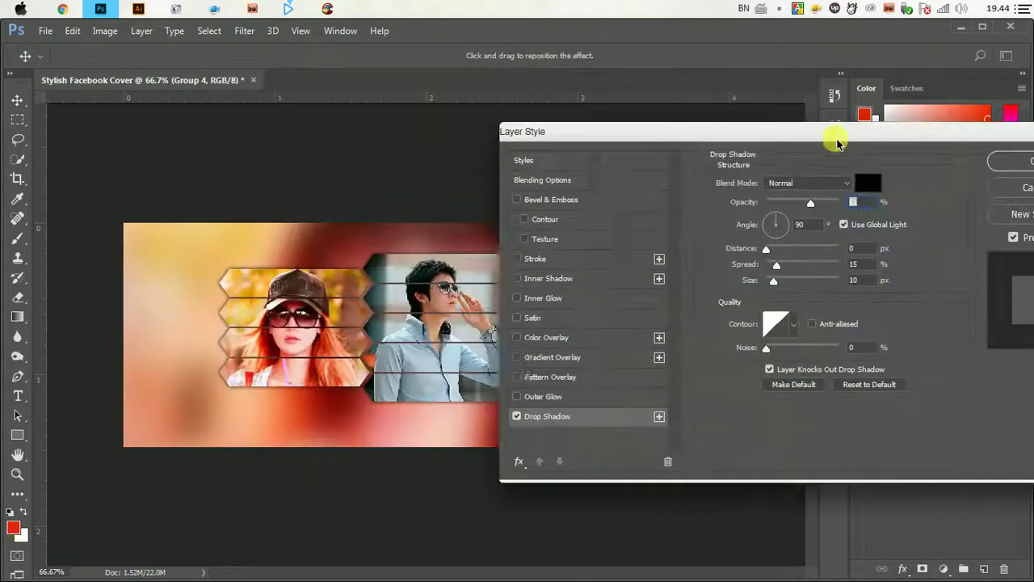
click(858, 303)
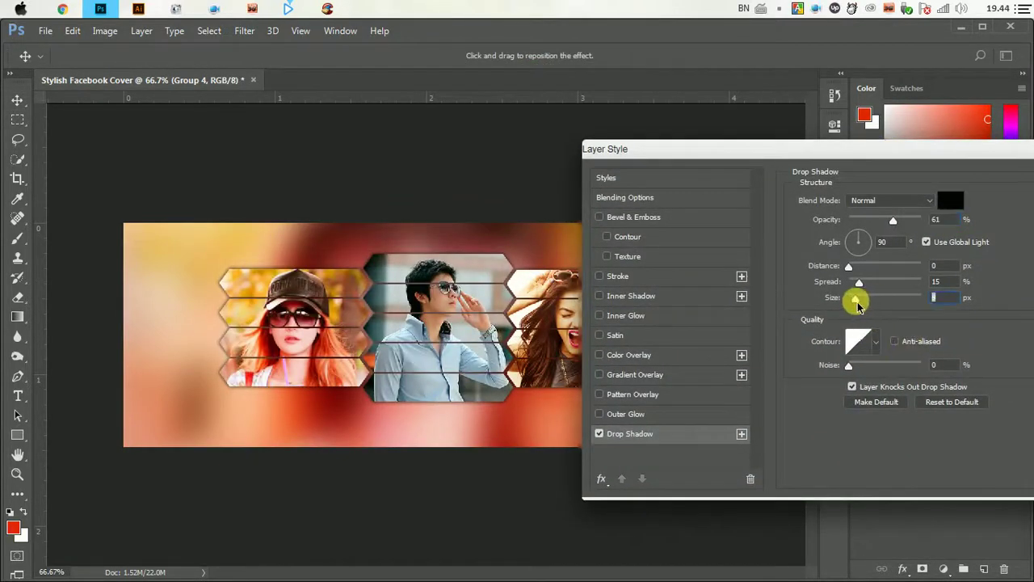
text(9)
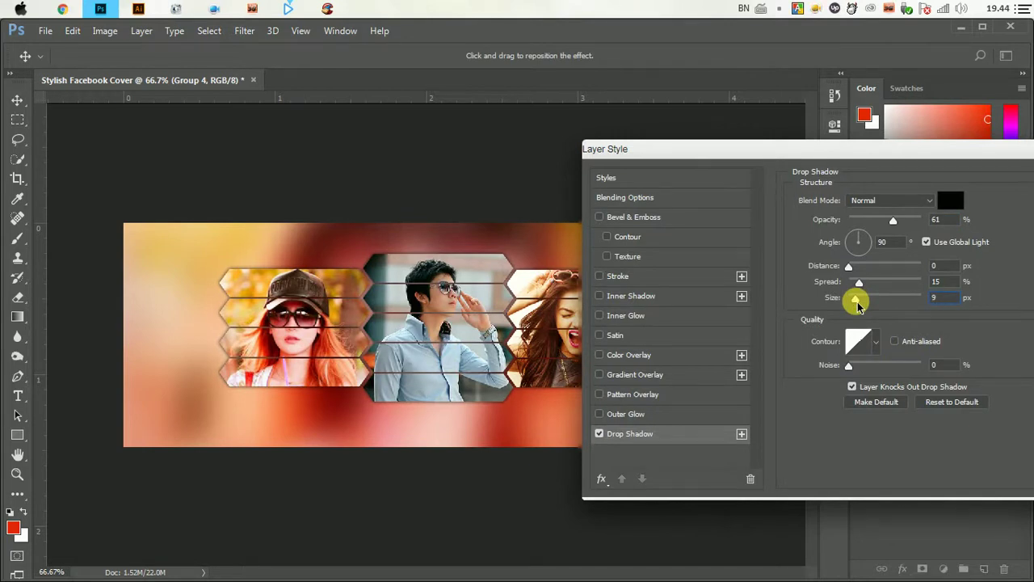
text(5)
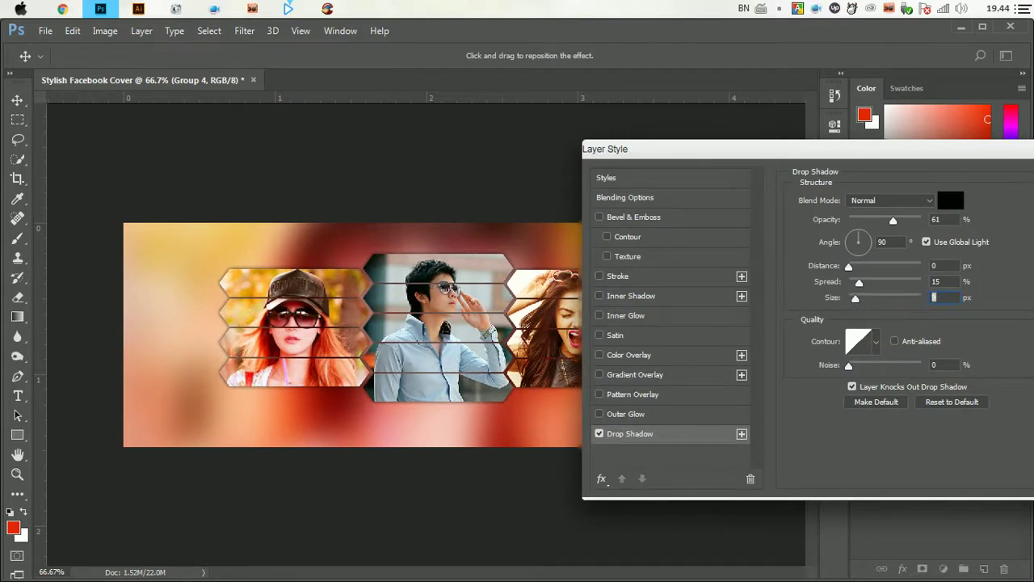
key(Return)
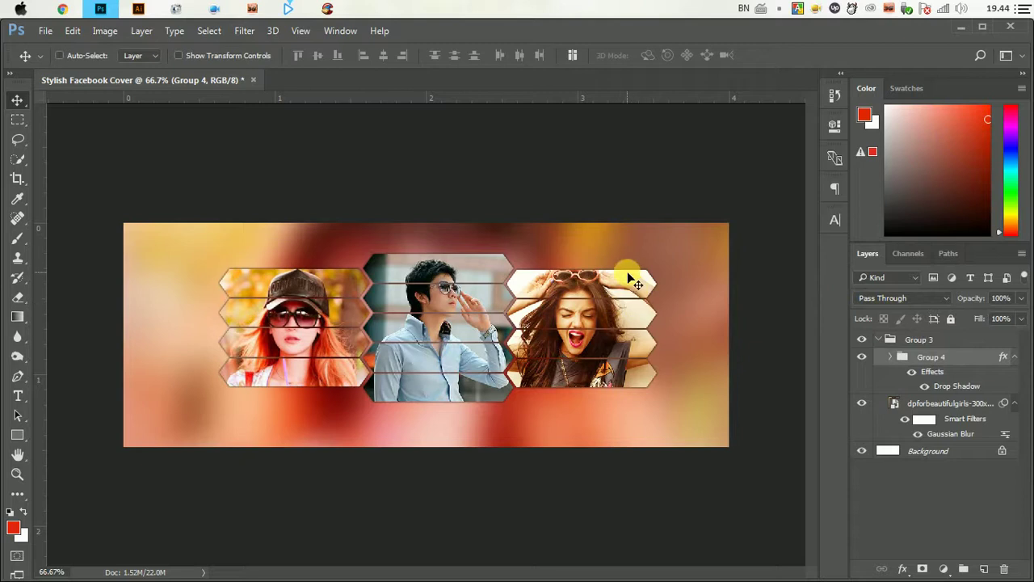
- Clip a Levels adjustment to the blurred background photo with output whites lowered to 138
click(921, 403)
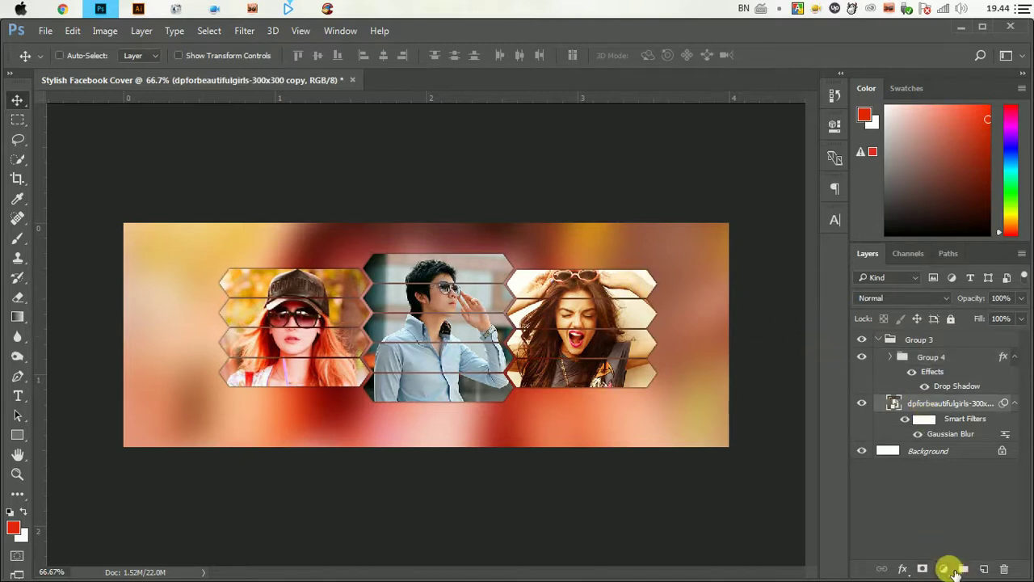
click(952, 571)
click(926, 318)
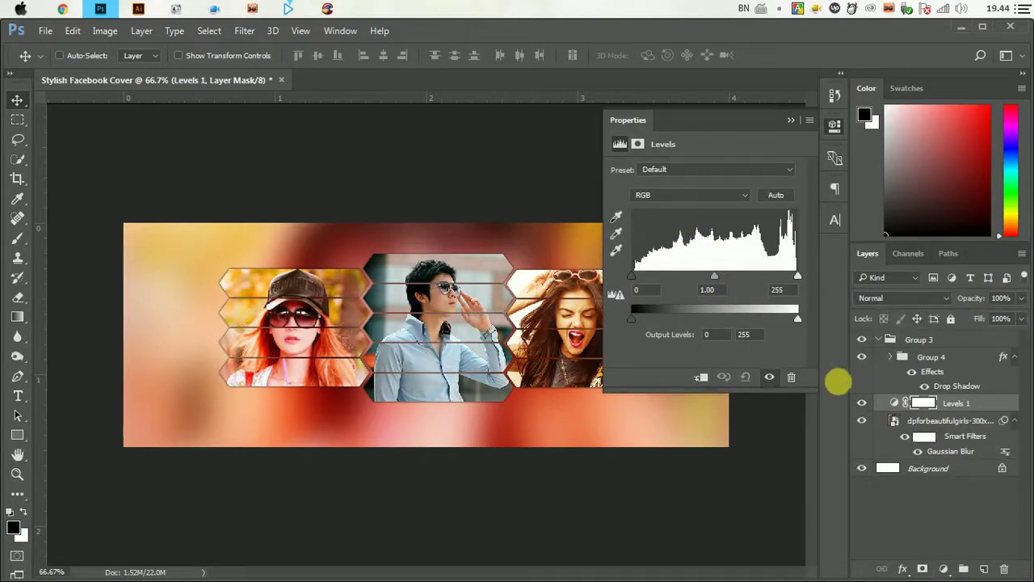
click(708, 379)
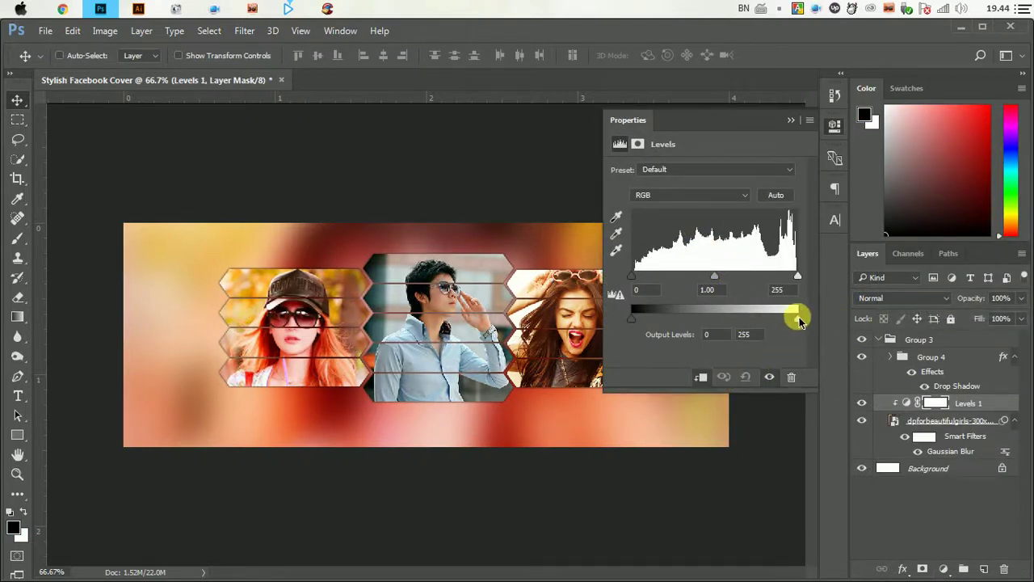
drag(798, 320, 723, 321)
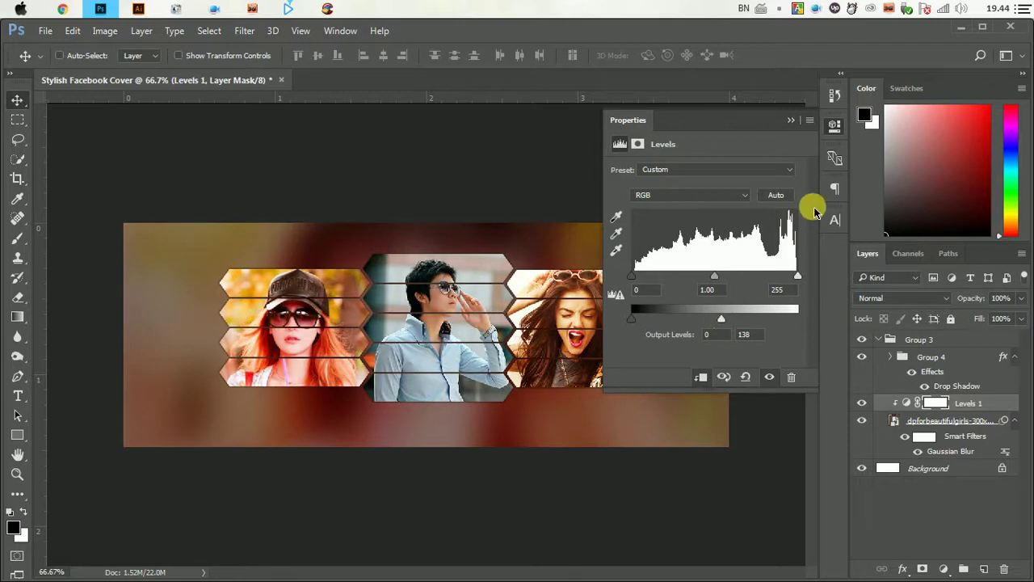
click(791, 122)
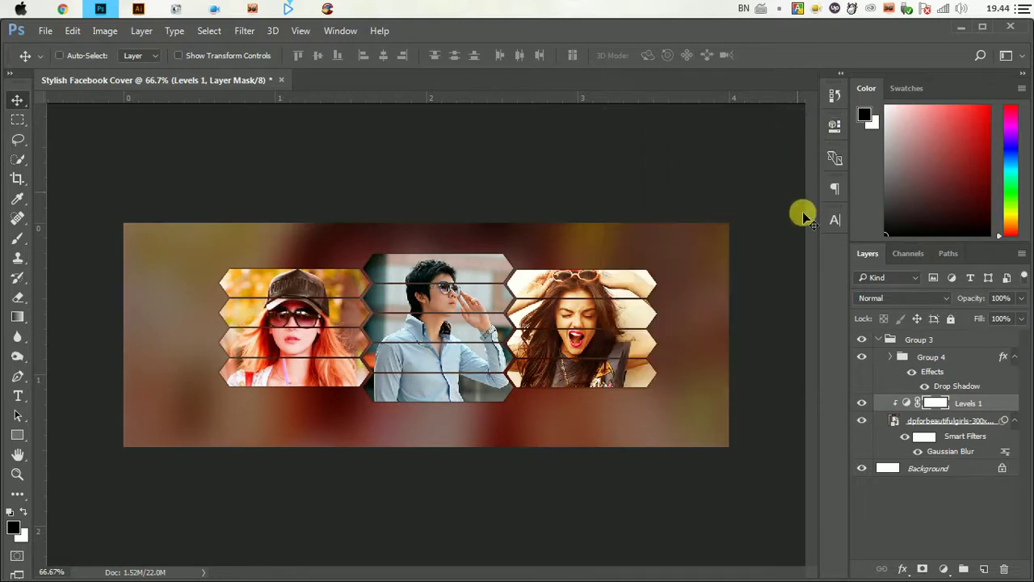
click(894, 357)
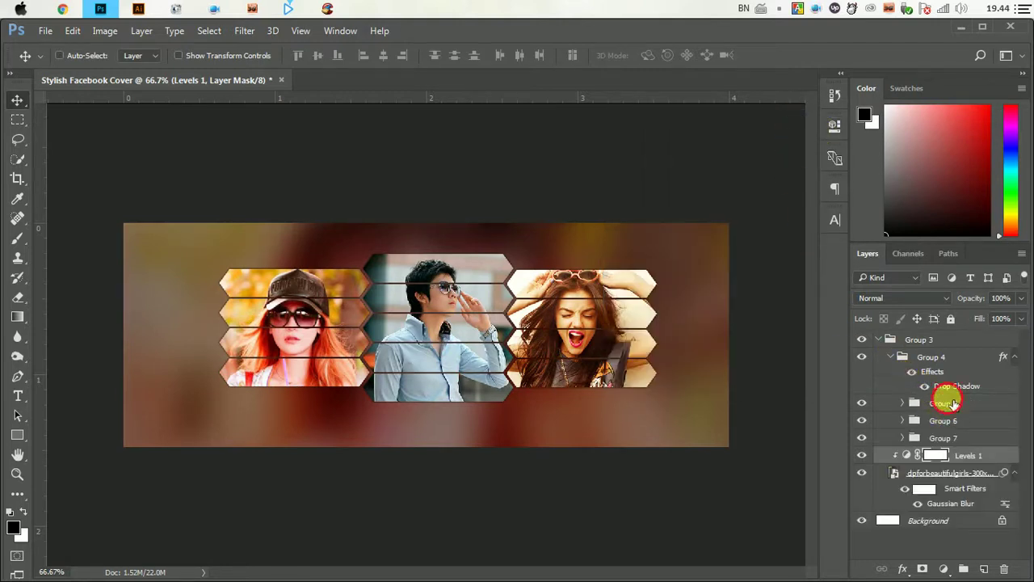
- Select Group 7 in the Layers panel and bring up the Computer file browser
click(953, 403)
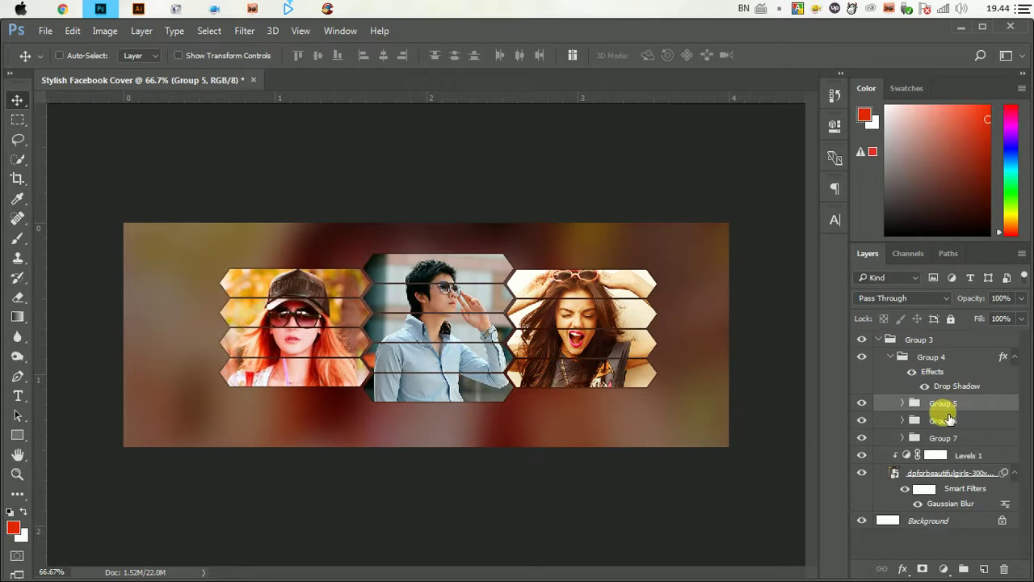
click(952, 438)
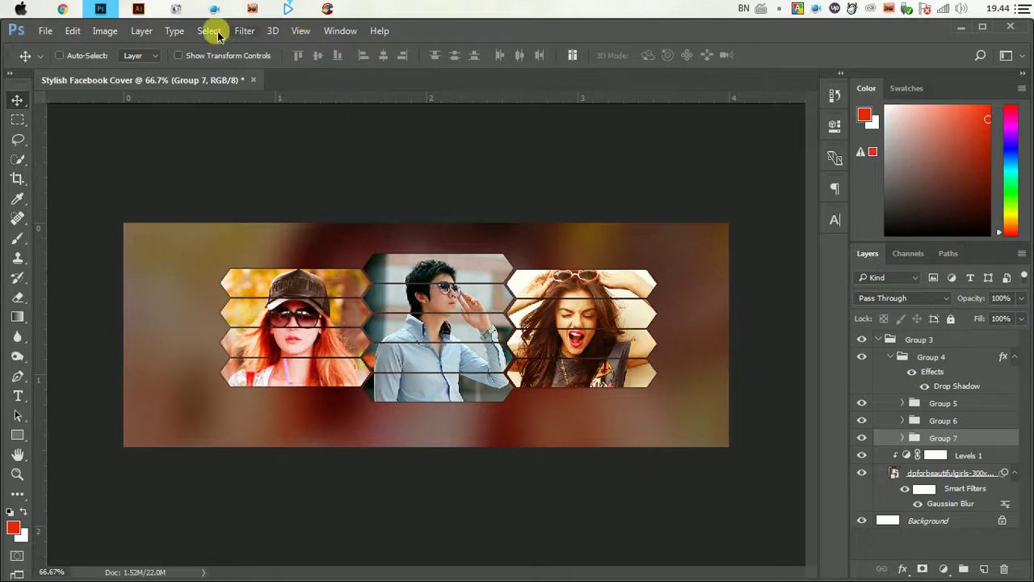
key(super)
click(192, 189)
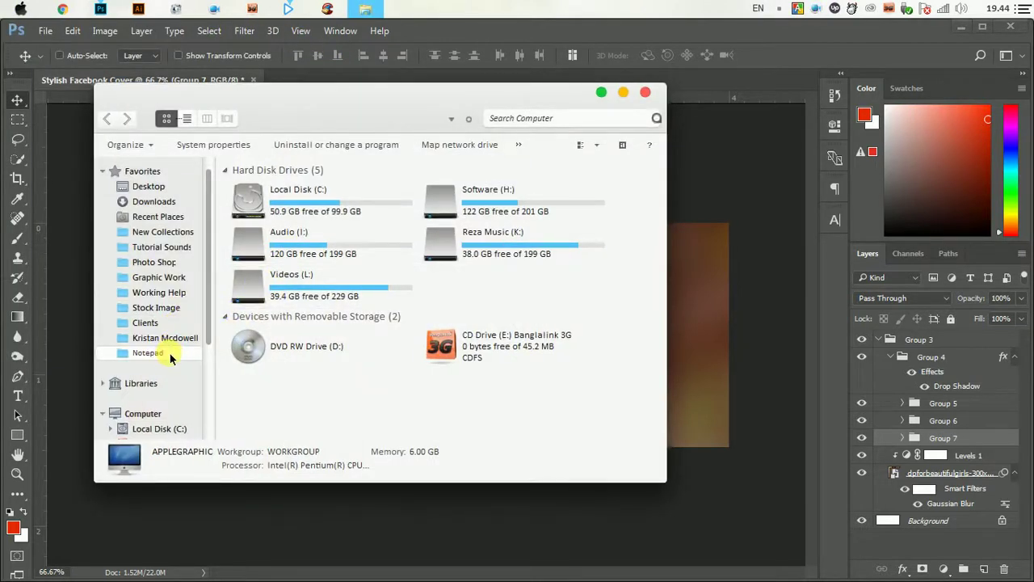
- Browse to Working Help > Light Effects > Abstract Light Image and review its thumbnails
click(169, 353)
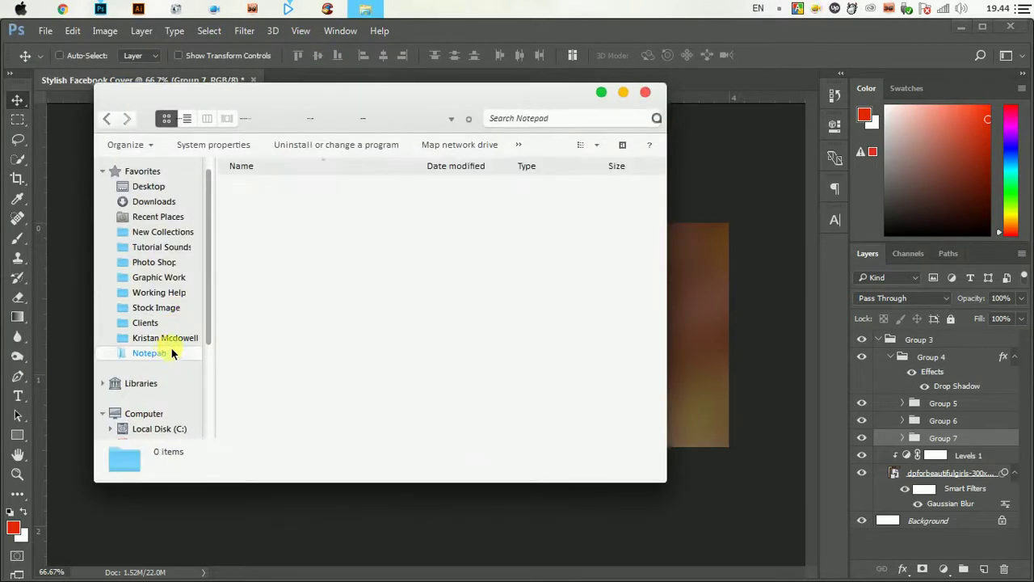
click(165, 293)
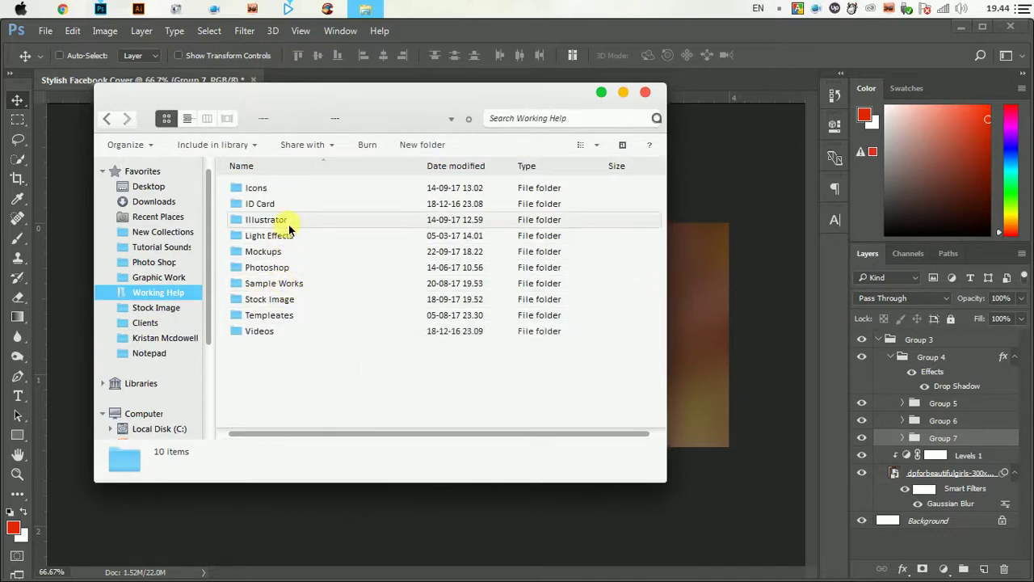
double_click(287, 236)
double_click(319, 203)
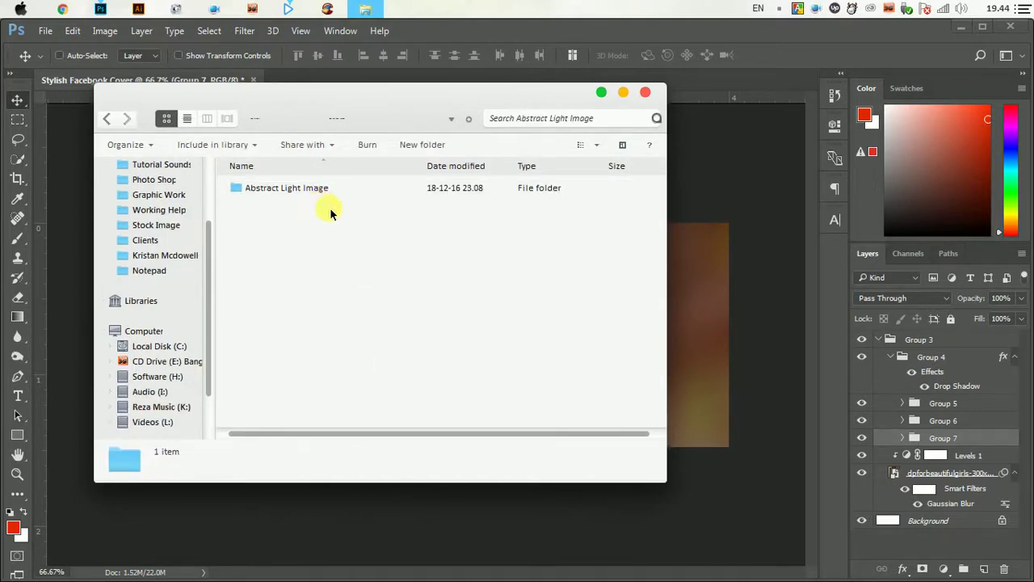
click(348, 255)
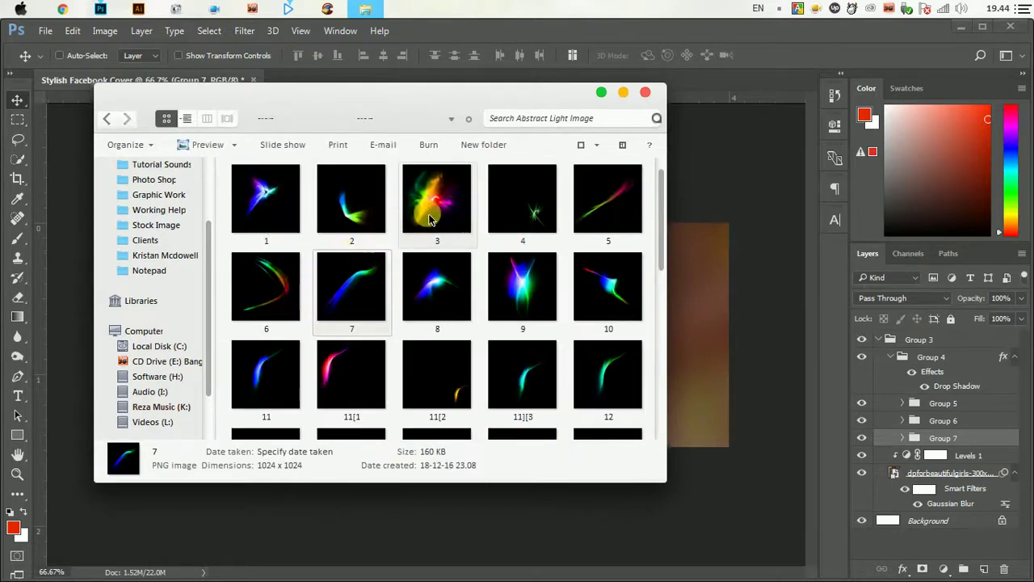
scroll(368, 260, down, 5)
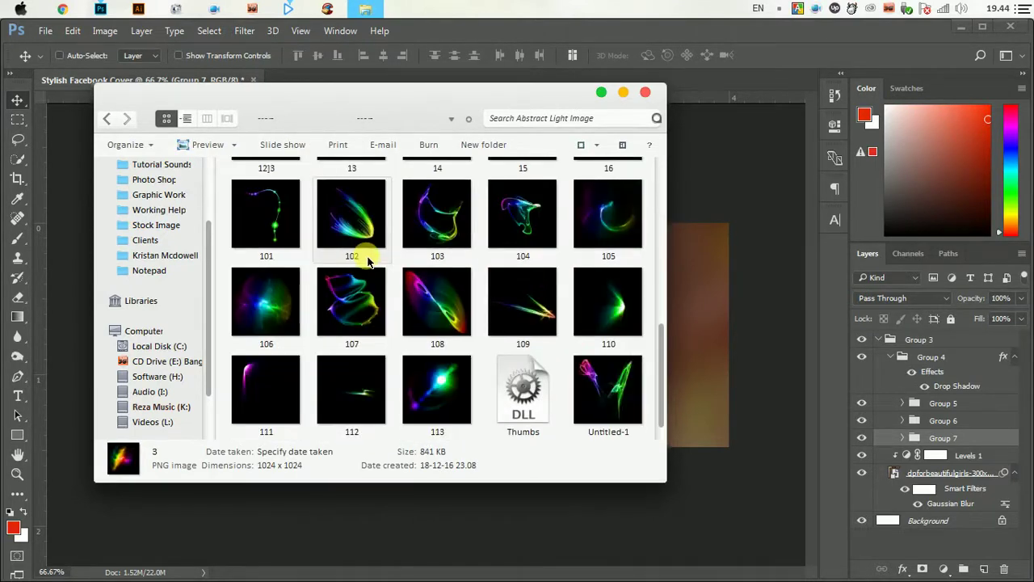
scroll(368, 256, up, 3)
scroll(367, 256, up, 3)
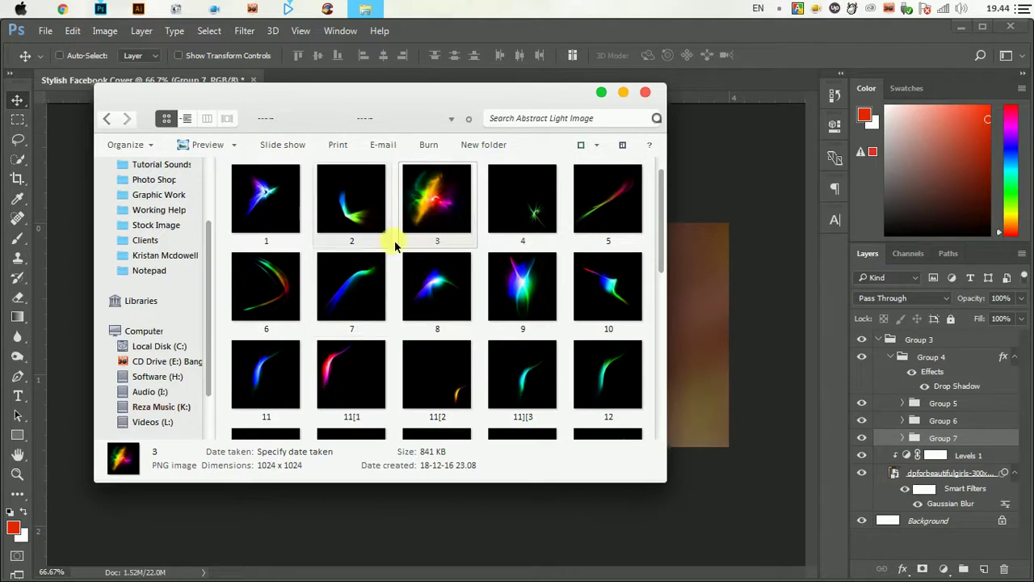
- Place light image 3 beneath Levels 1 in Screen blend mode, shifted left
drag(499, 239, 683, 264)
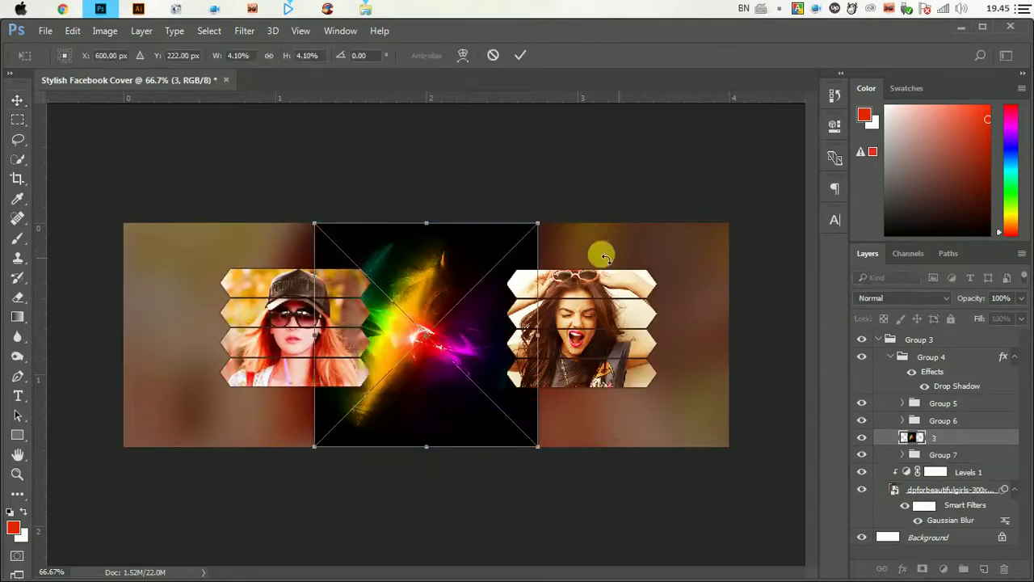
click(522, 56)
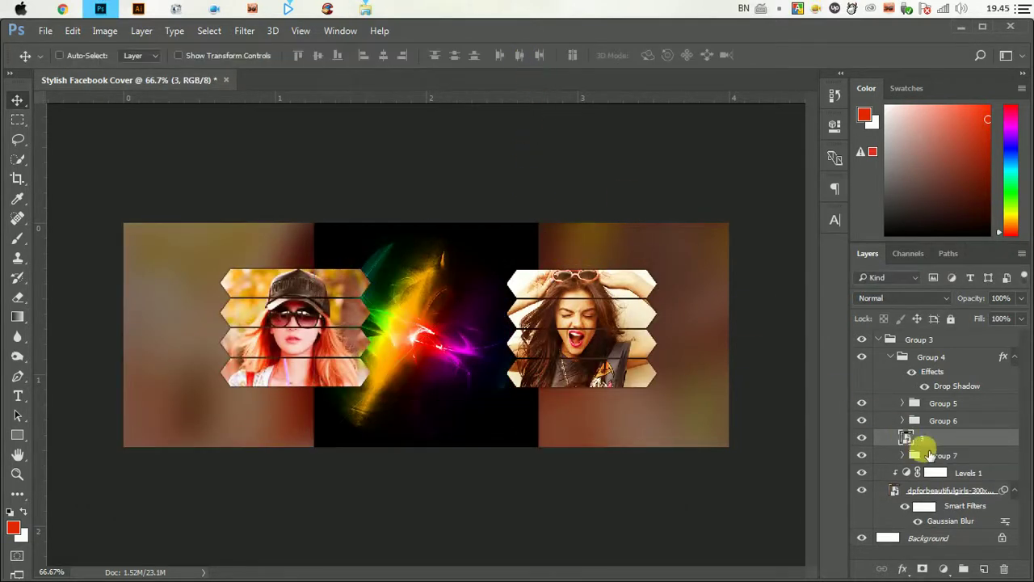
drag(929, 453, 937, 481)
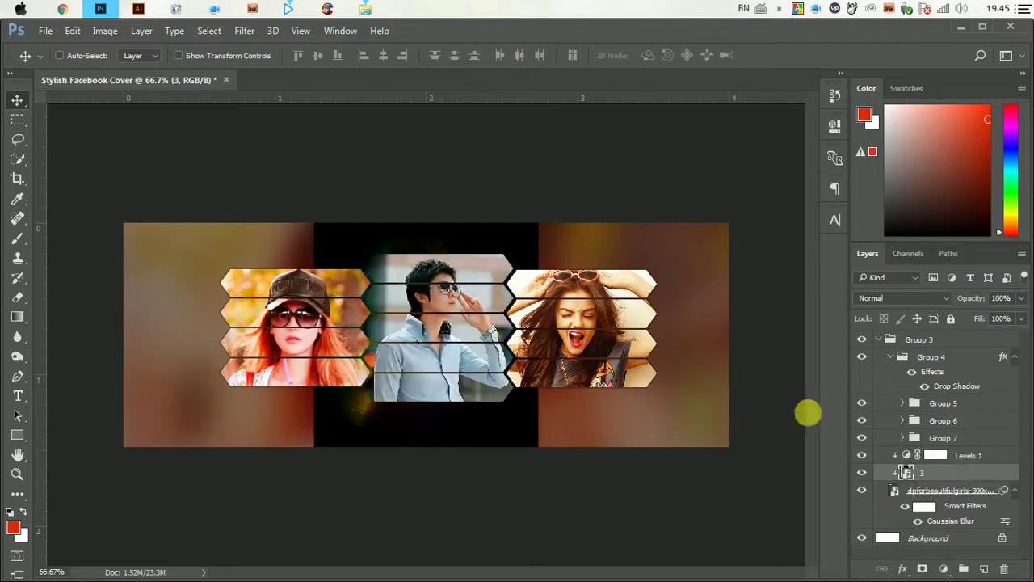
click(888, 301)
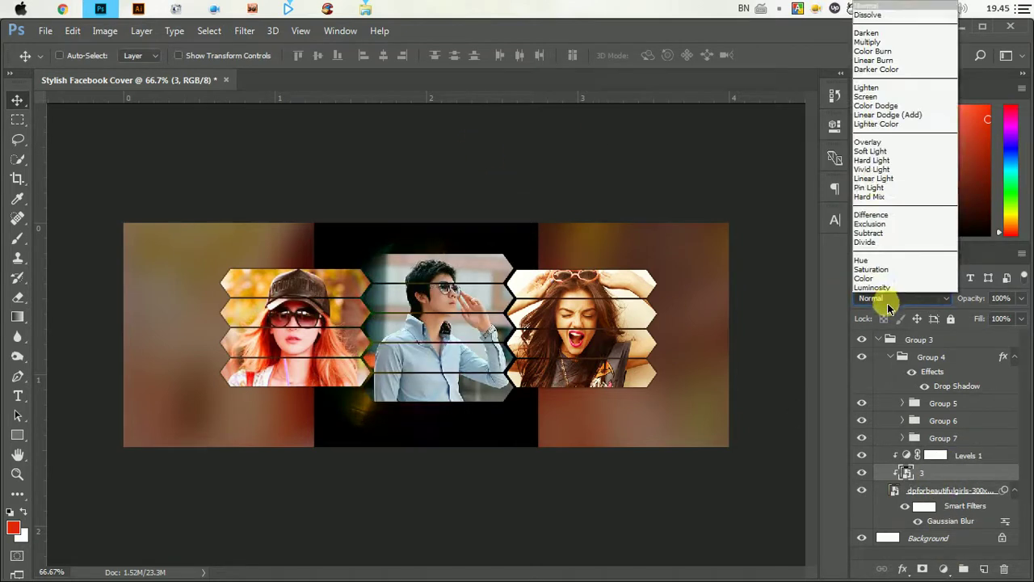
click(877, 97)
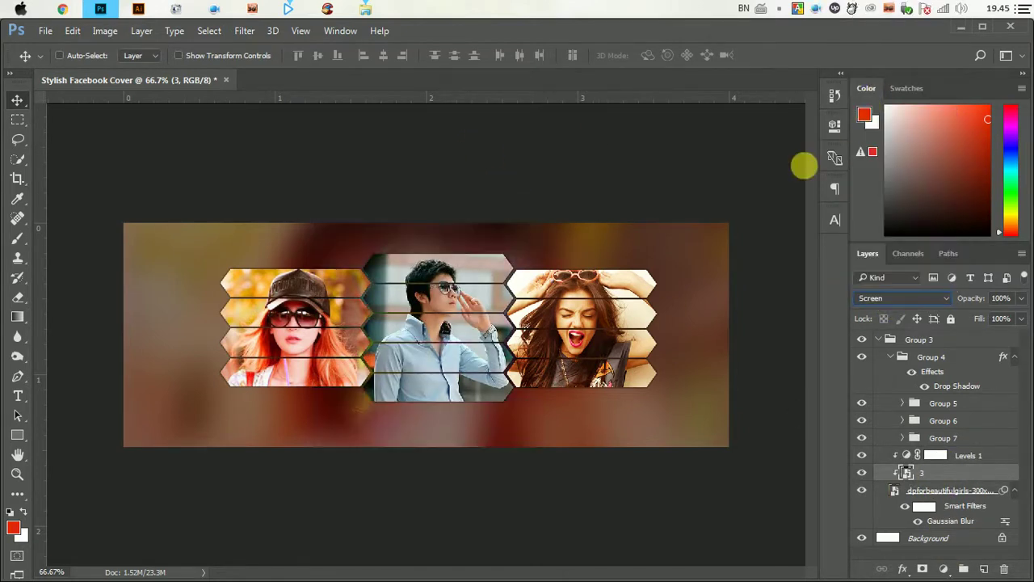
mouse_move(521, 226)
mouse_down()
mouse_move(321, 208)
mouse_move(329, 228)
mouse_move(298, 208)
mouse_up()
- Give layer 3 a Gaussian Blur smart filter and release its clipping mask
click(240, 32)
mouse_move(250, 191)
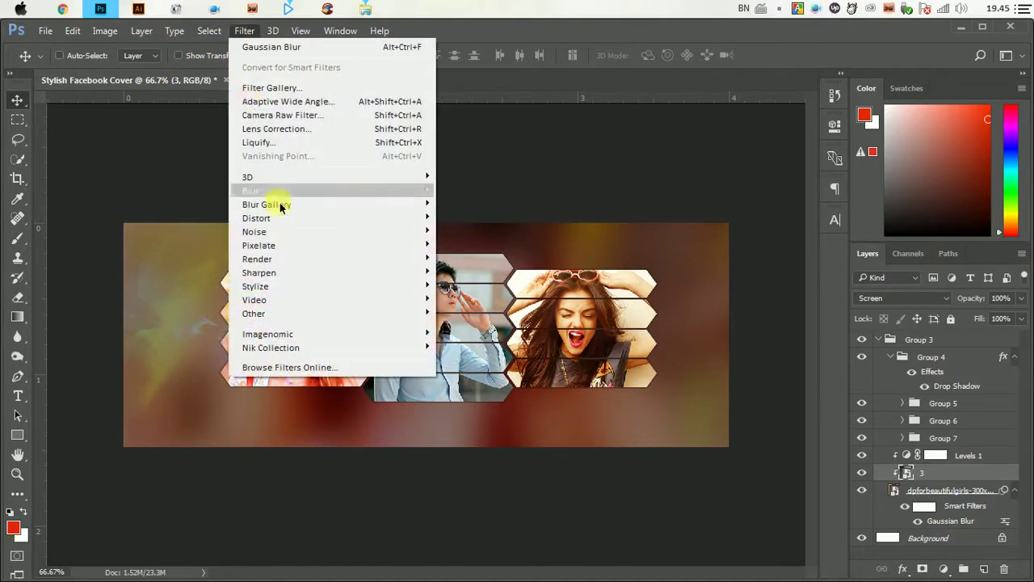
click(497, 251)
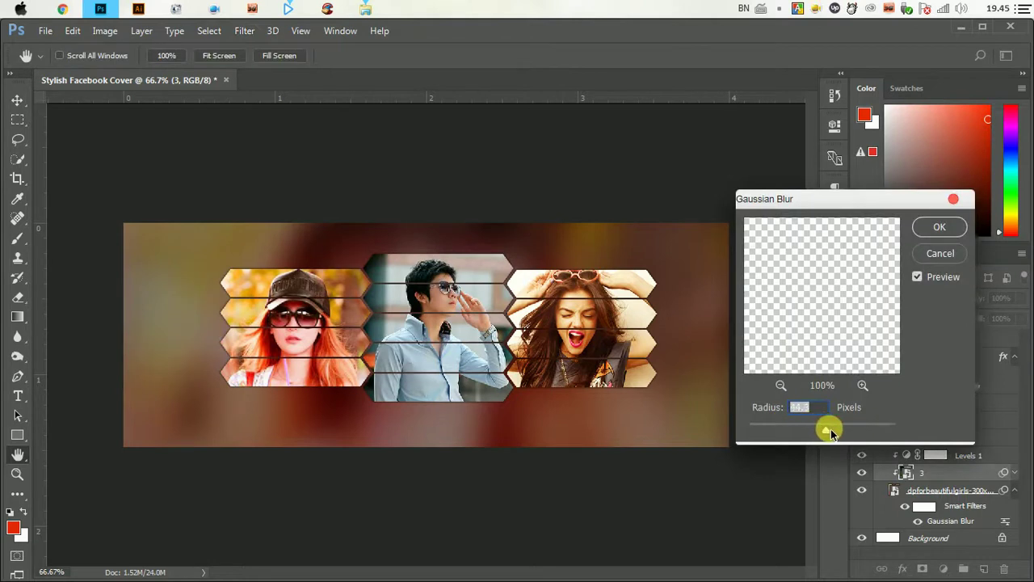
click(939, 227)
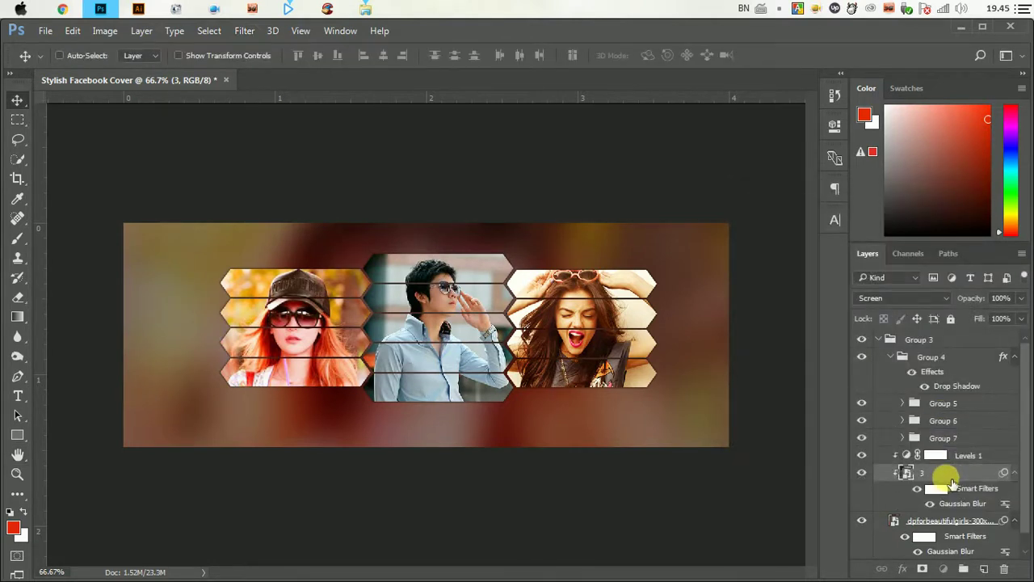
right_click(952, 481)
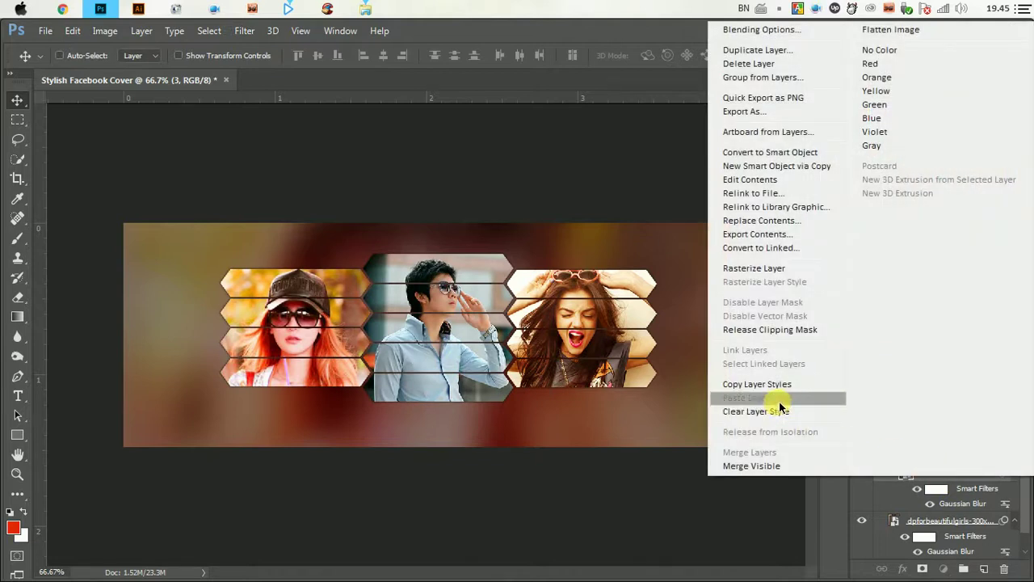
click(762, 330)
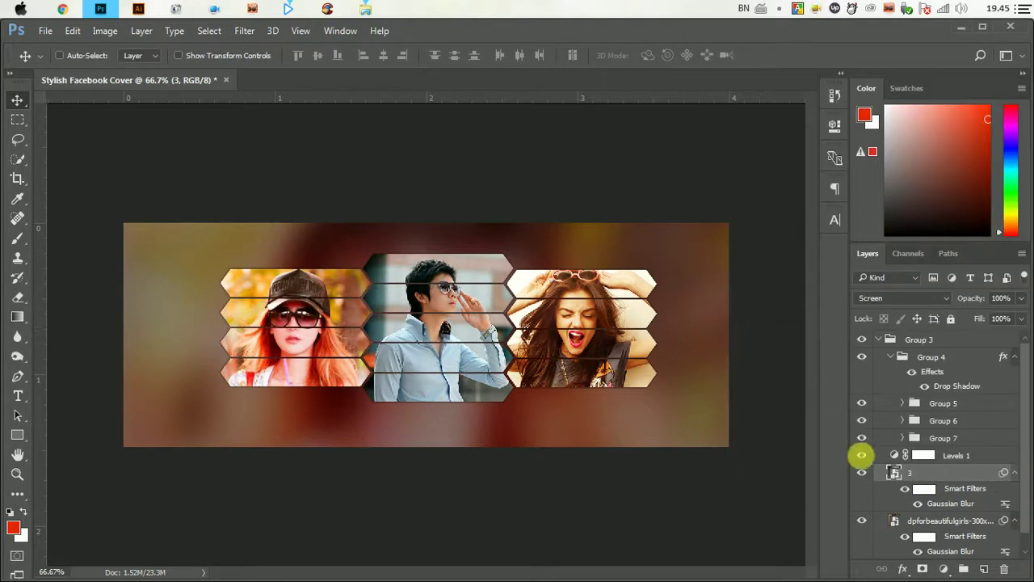
- Move layer 3 above Group 3 and add a copy rotated about -56° and repositioned
mouse_move(953, 484)
mouse_down()
mouse_move(938, 346)
mouse_move(931, 353)
mouse_up()
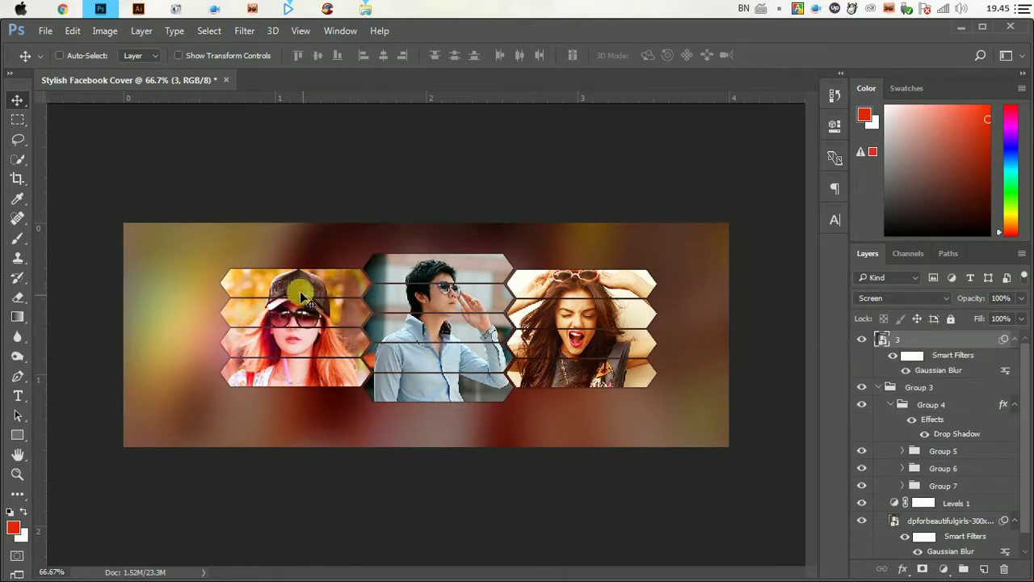
drag(301, 295, 311, 295)
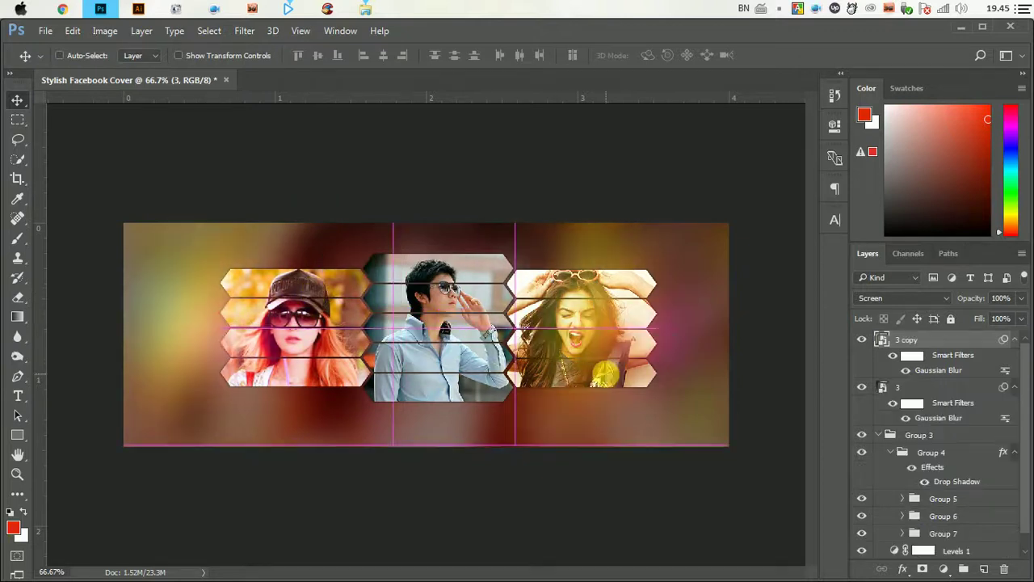
mouse_move(587, 339)
mouse_down()
mouse_move(515, 426)
mouse_move(468, 444)
mouse_up()
key(ctrl+t)
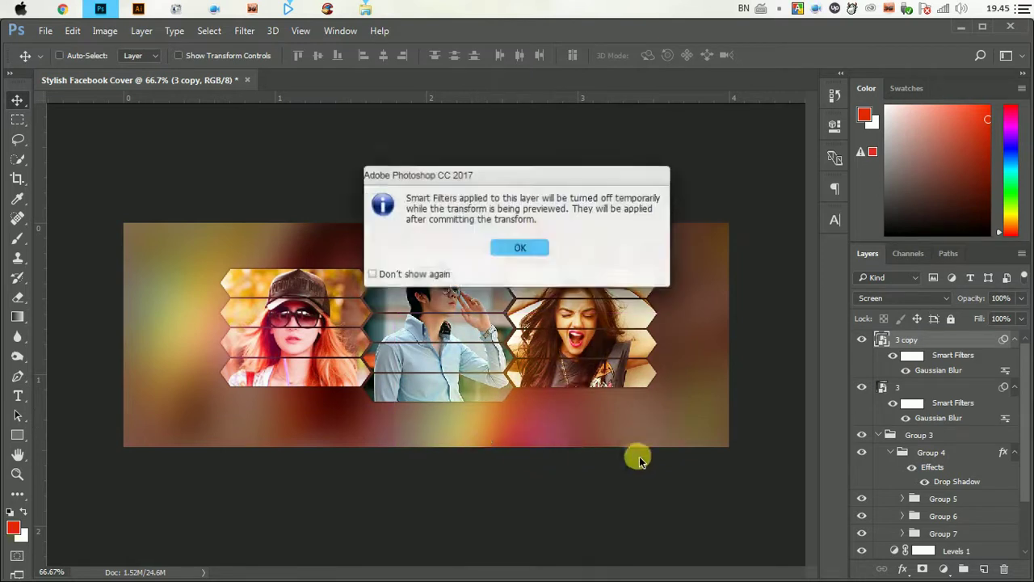
click(519, 248)
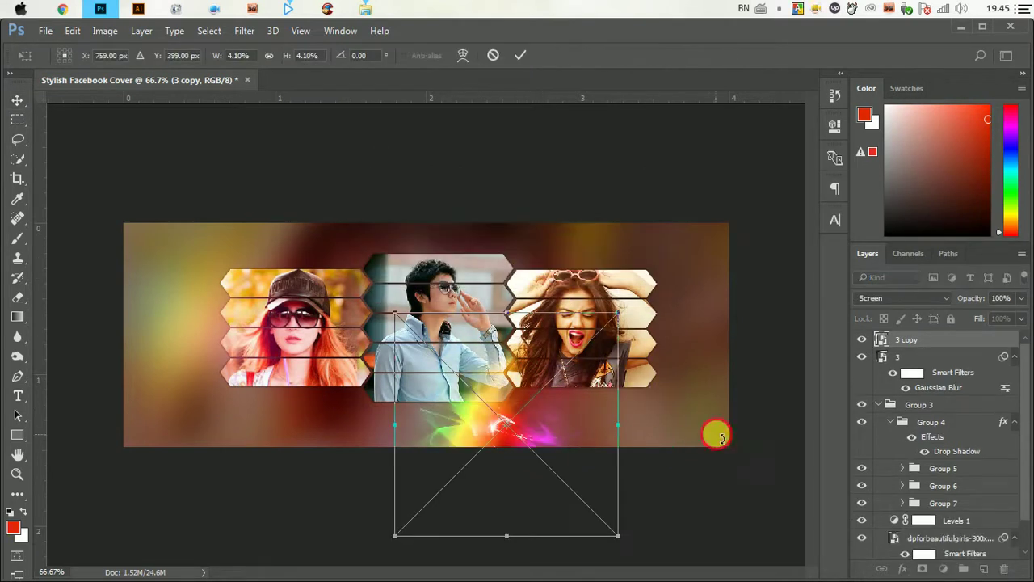
drag(716, 431, 523, 141)
click(520, 55)
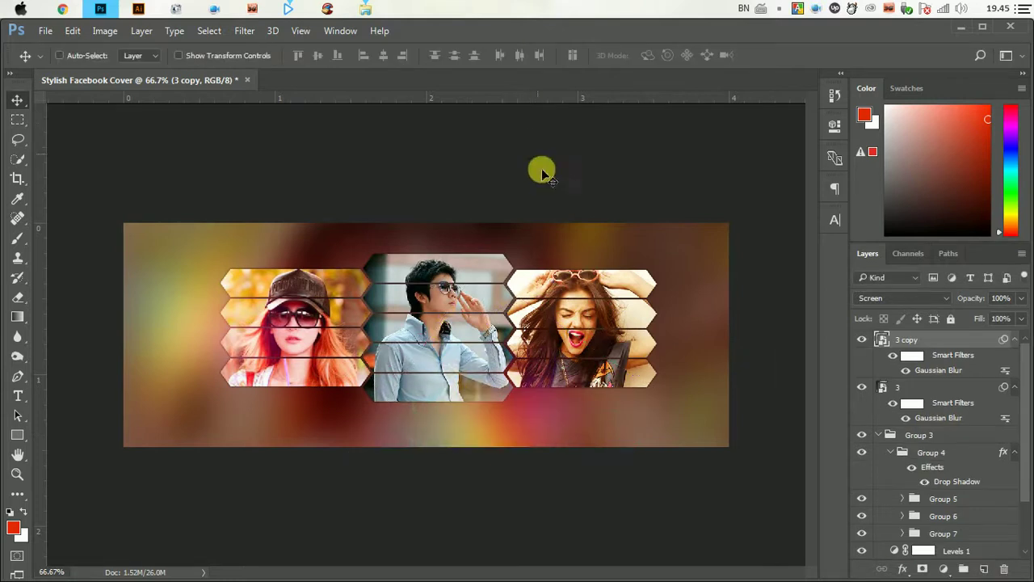
mouse_move(590, 393)
mouse_down()
mouse_move(588, 369)
mouse_move(563, 386)
mouse_move(590, 386)
mouse_up()
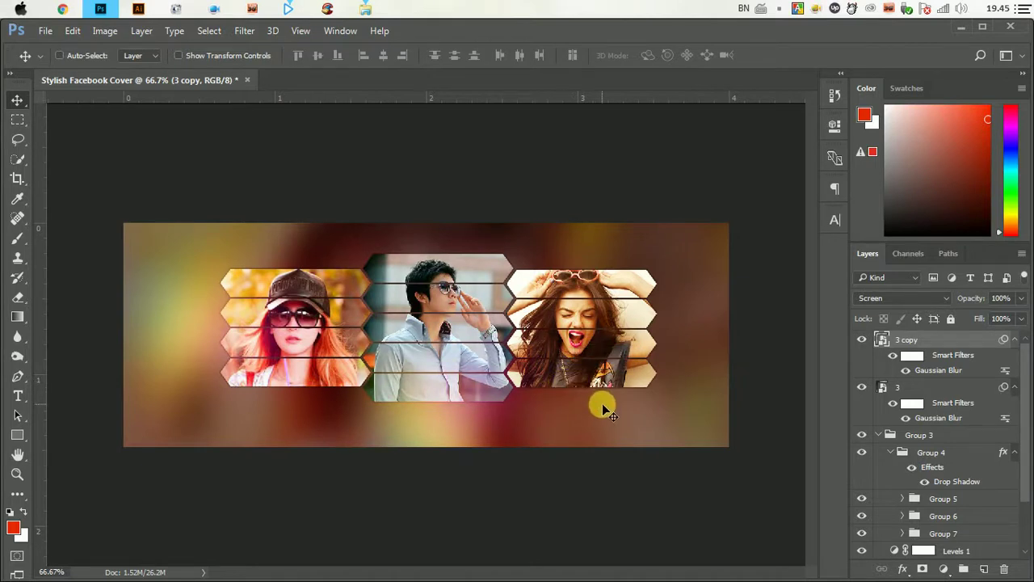
- Place light image 9 onto the cover in Screen blend mode
click(365, 9)
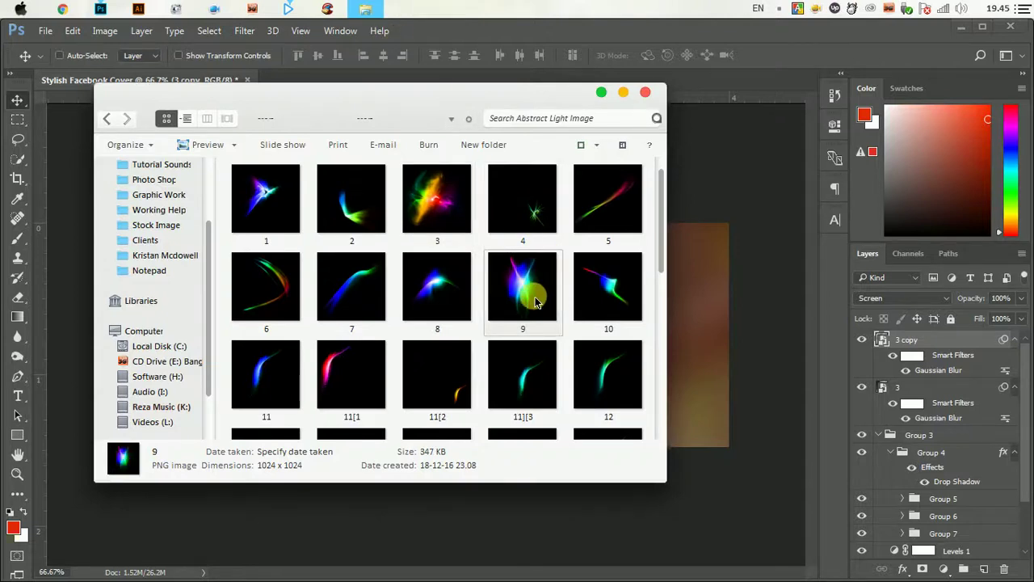
drag(526, 287, 702, 262)
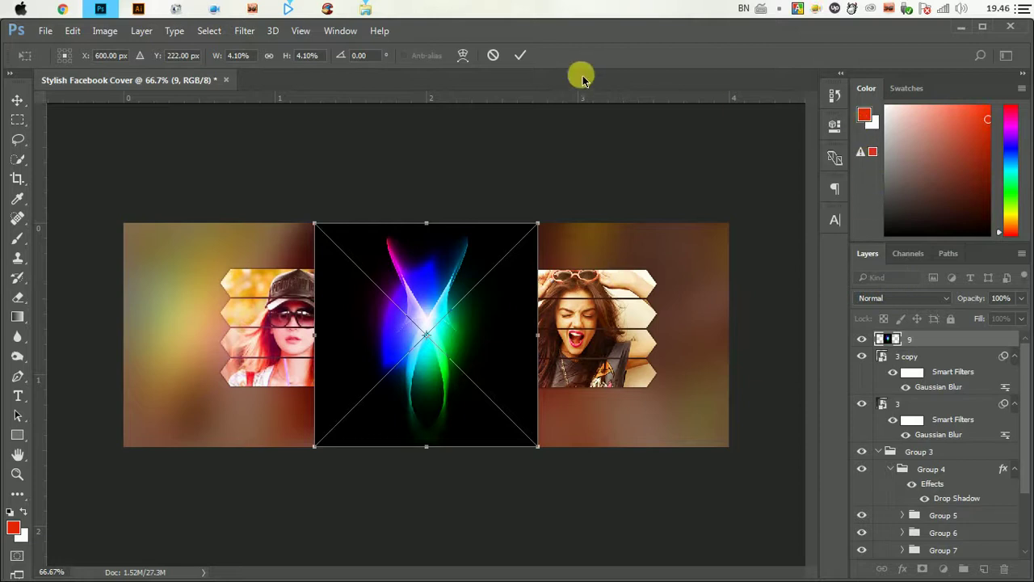
click(522, 56)
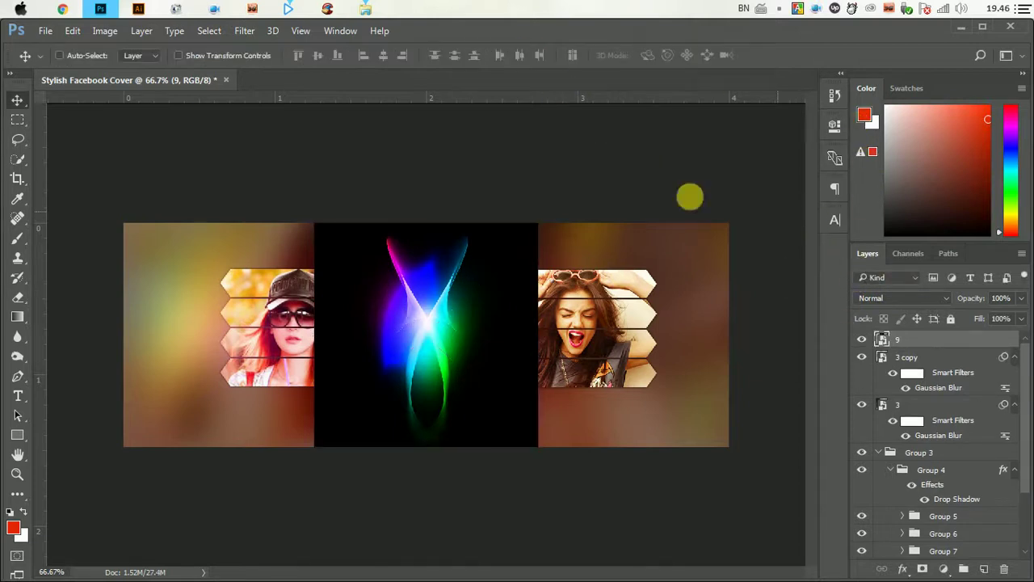
click(877, 299)
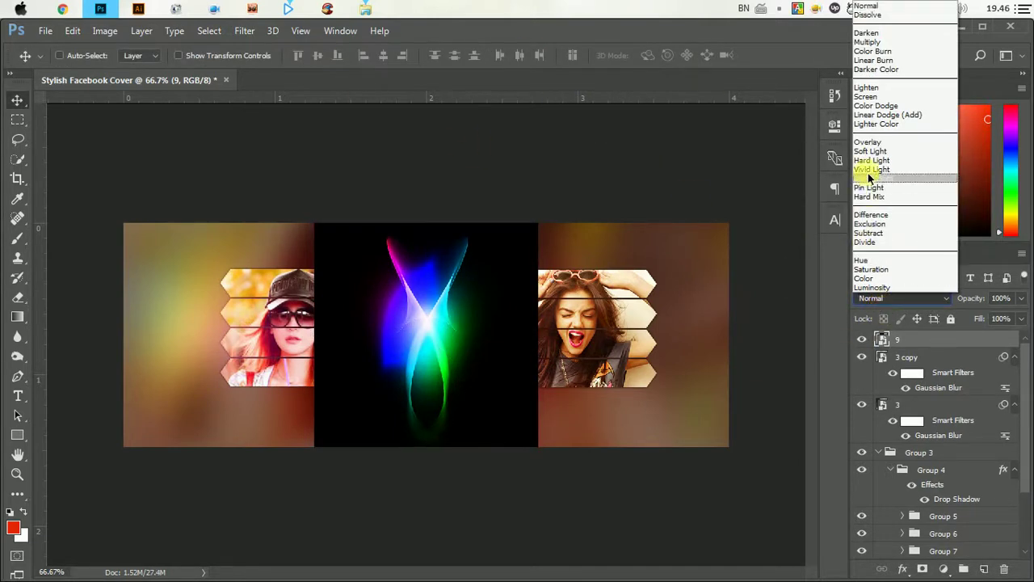
click(865, 96)
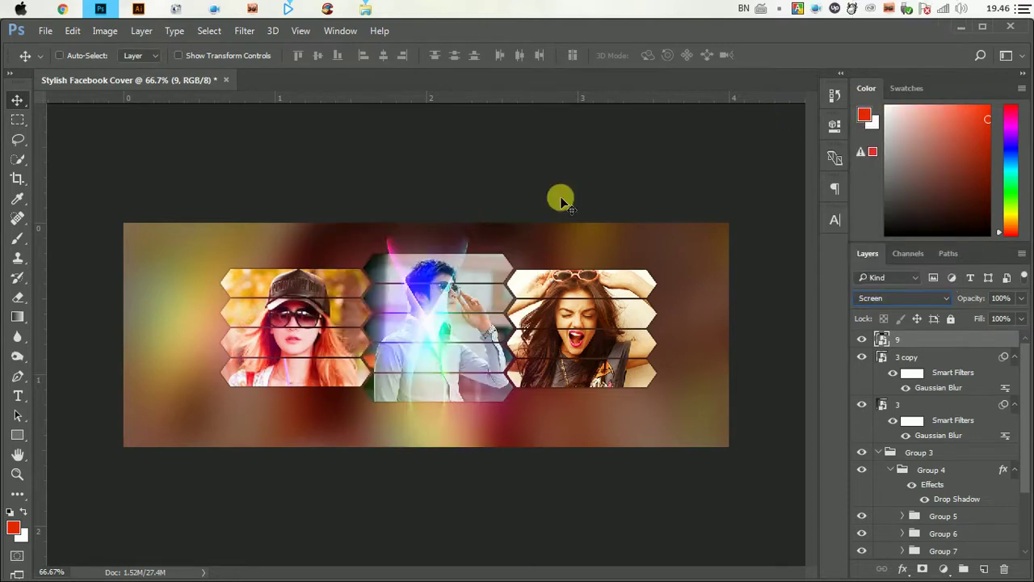
- Soften image 9 with a Gaussian Blur and move it toward the upper right
click(243, 31)
mouse_move(252, 191)
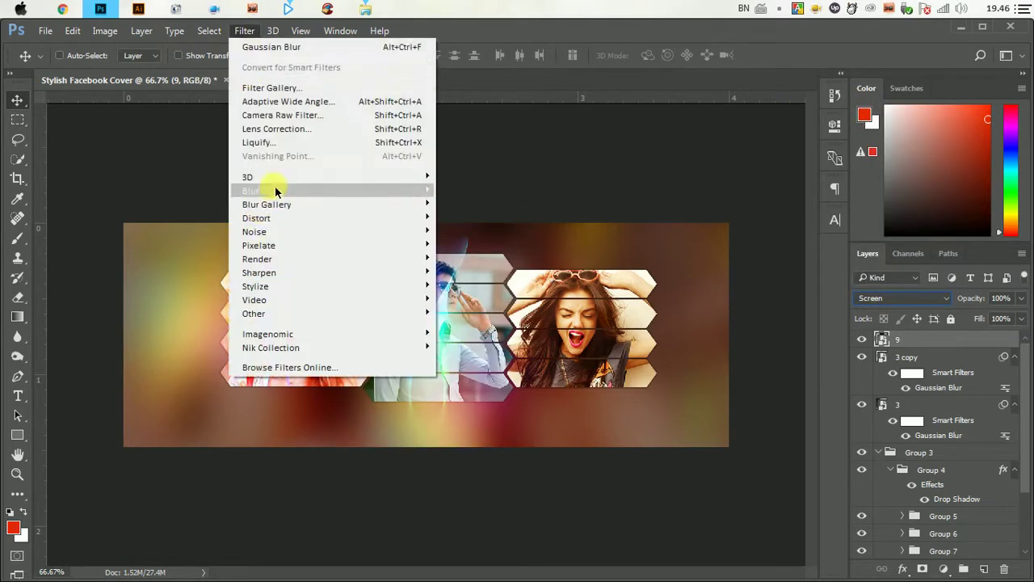
click(477, 245)
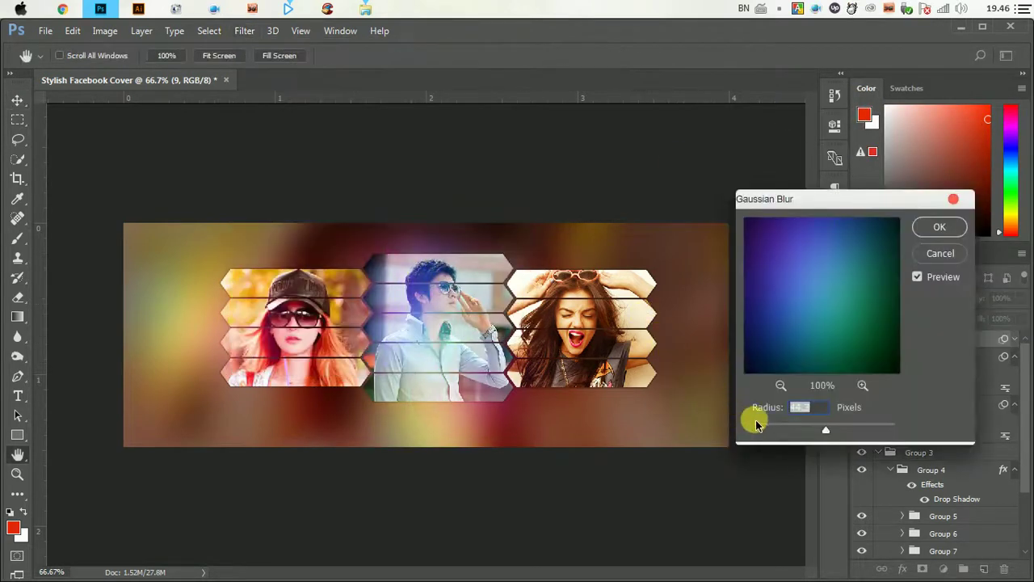
click(939, 227)
key(v)
mouse_move(446, 350)
mouse_down()
mouse_move(643, 287)
mouse_move(649, 272)
mouse_move(572, 254)
mouse_move(656, 262)
mouse_move(681, 276)
mouse_up()
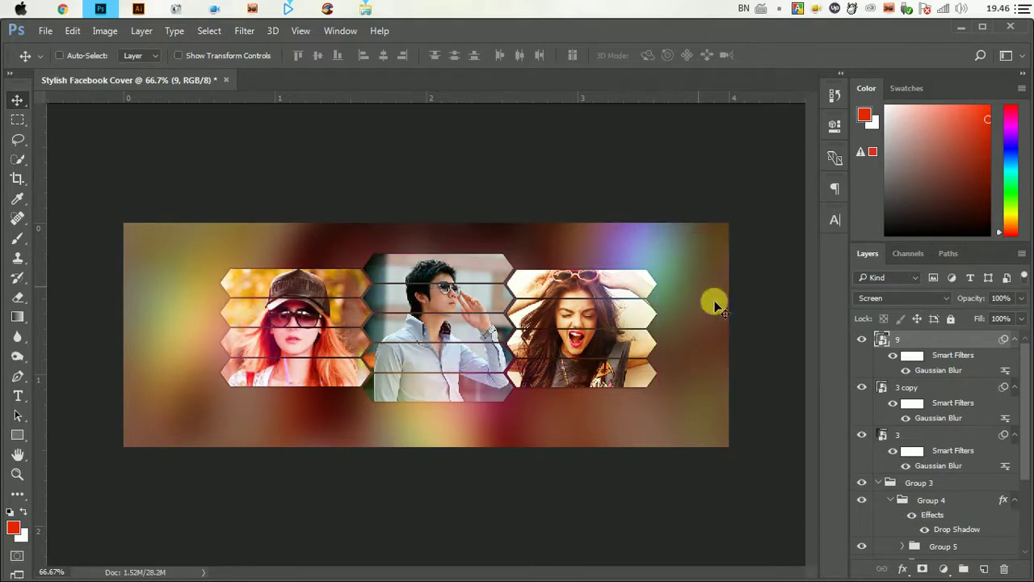
- Navigate from Light Effects back up to Working Help and into the Stock image folder
click(366, 9)
click(106, 119)
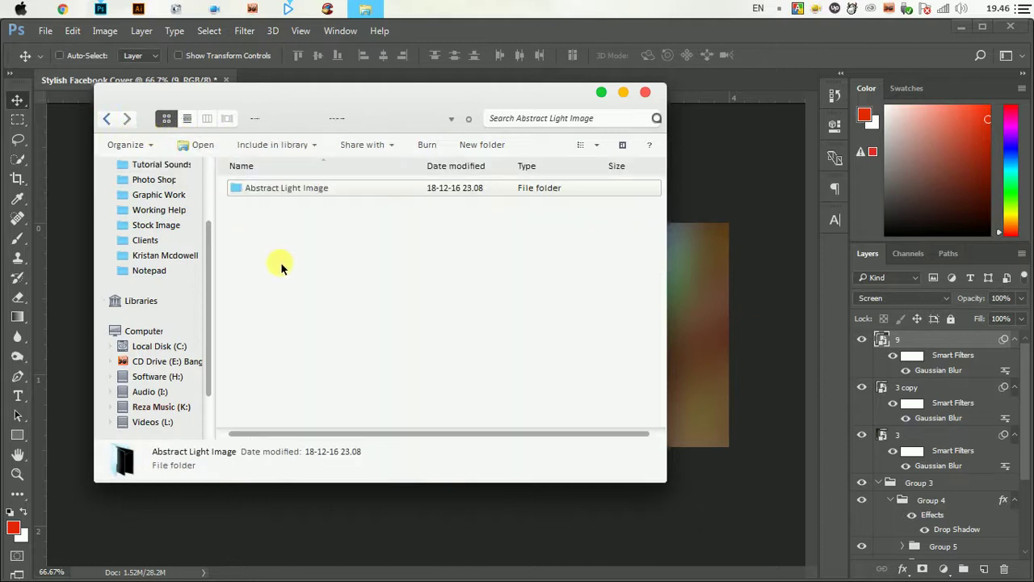
click(113, 119)
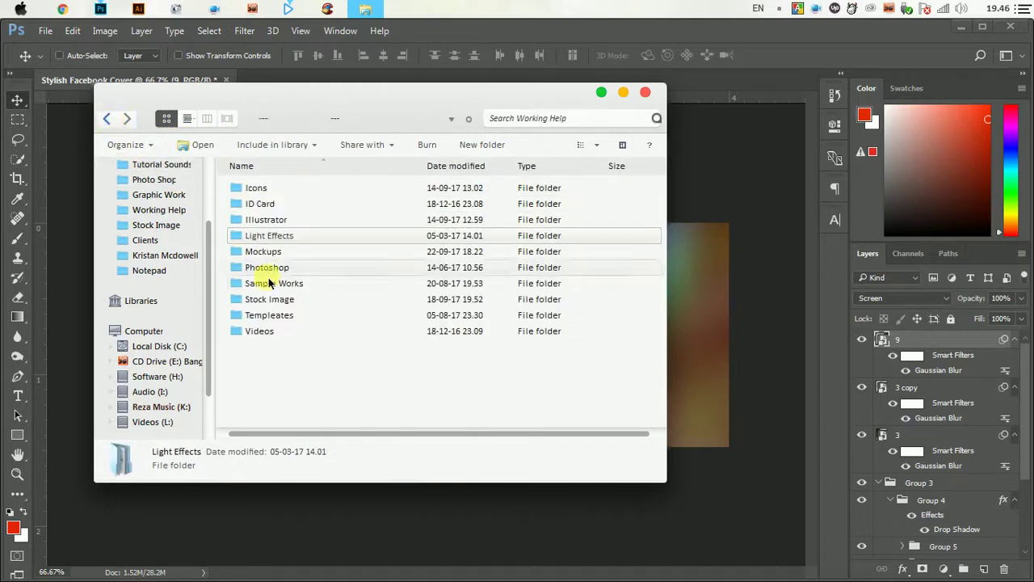
double_click(282, 299)
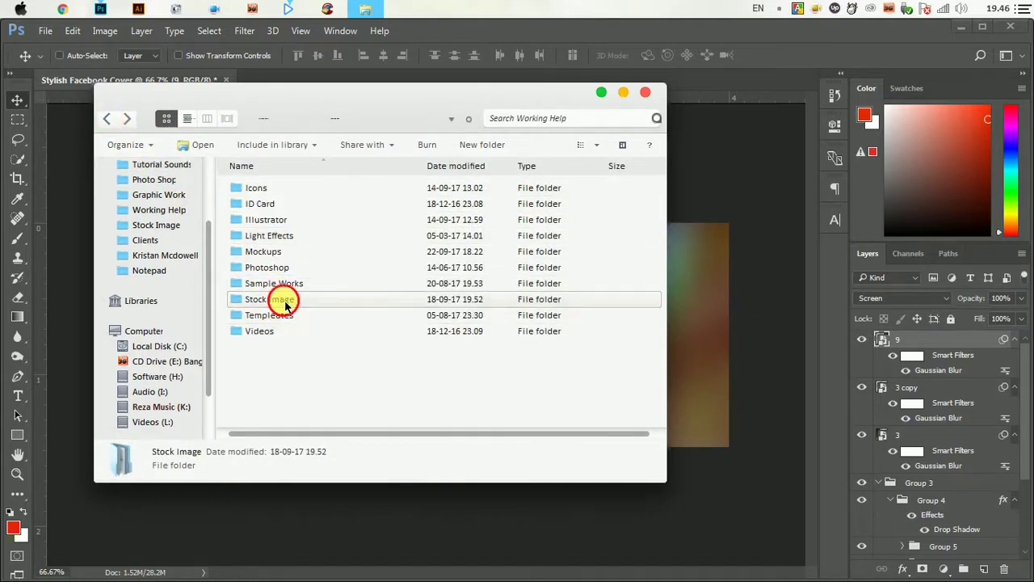
click(288, 333)
scroll(331, 346, down, 5)
scroll(330, 346, down, 5)
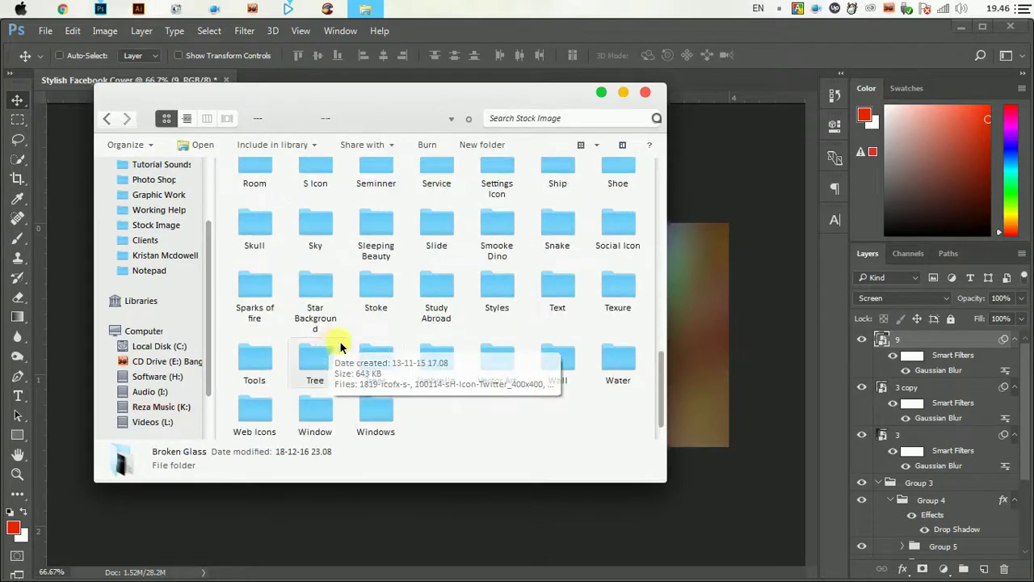
- Open the Stoke folder and place the 'Light - Apple Graphic Studio' image
double_click(386, 338)
scroll(369, 286, down, 5)
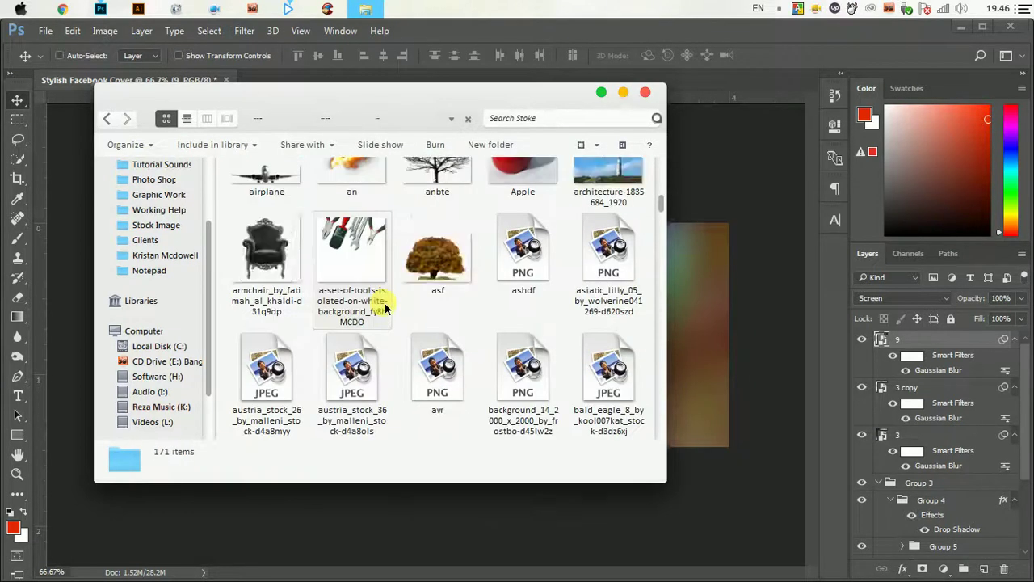
scroll(385, 309, down, 5)
scroll(385, 308, down, 5)
scroll(385, 309, down, 5)
scroll(385, 307, down, 3)
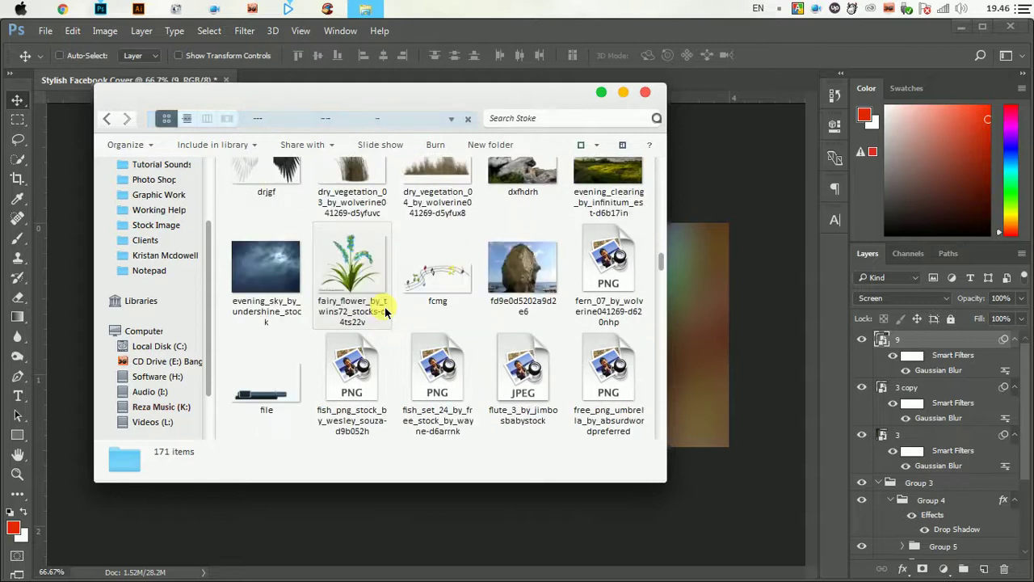
scroll(384, 307, down, 3)
scroll(384, 307, down, 3)
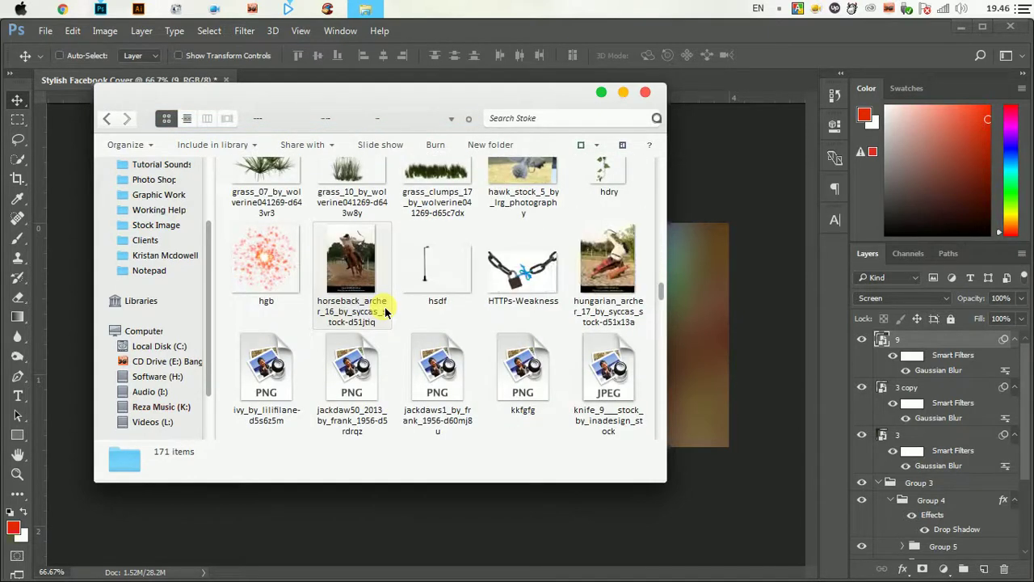
scroll(384, 307, down, 5)
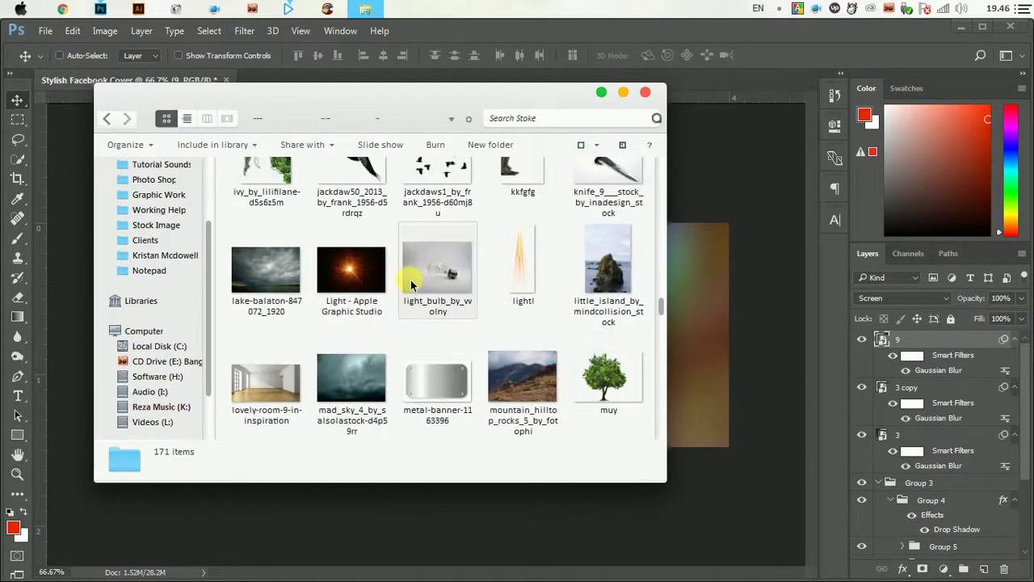
double_click(351, 271)
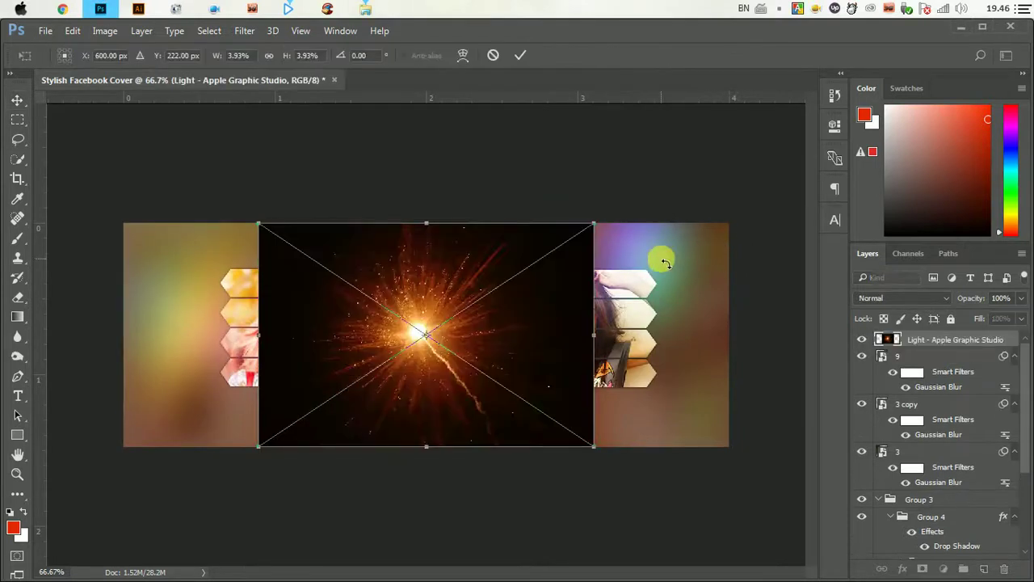
- Commit the placed light burst and blend it in Screen mode
click(520, 55)
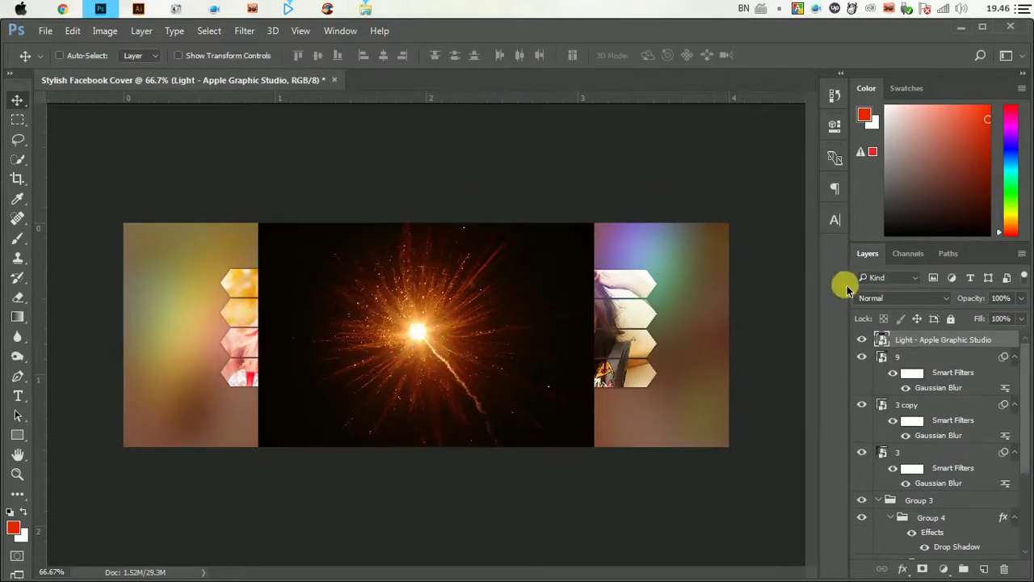
click(871, 299)
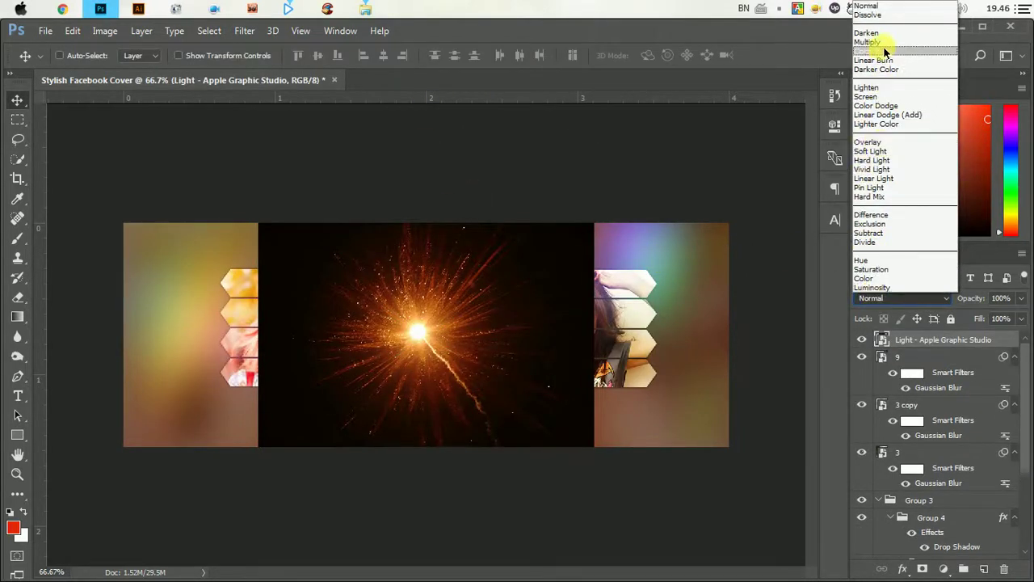
click(868, 96)
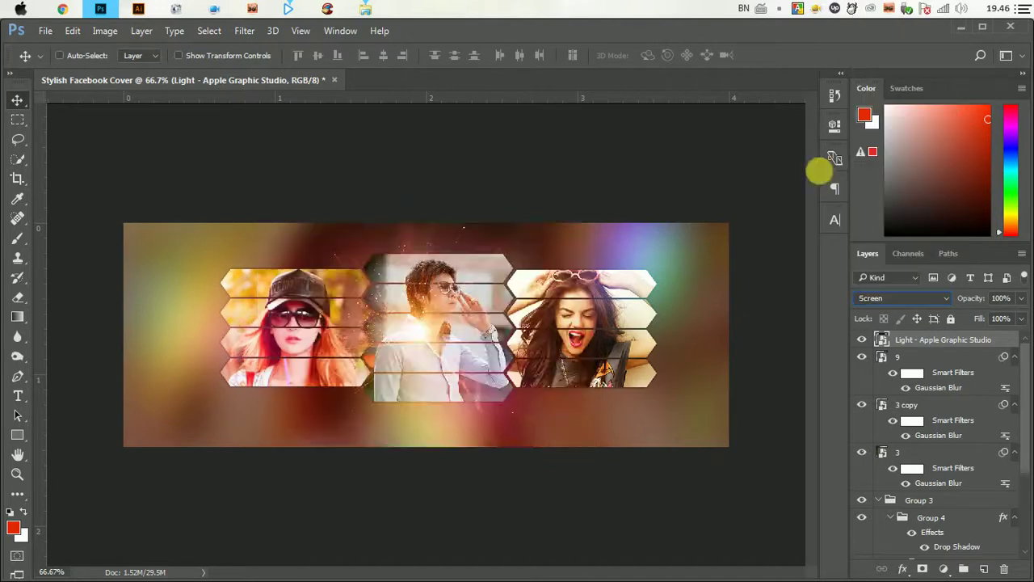
- Blur the burst with a 19.4 px Gaussian Blur and move its glow over the middle photo
click(244, 31)
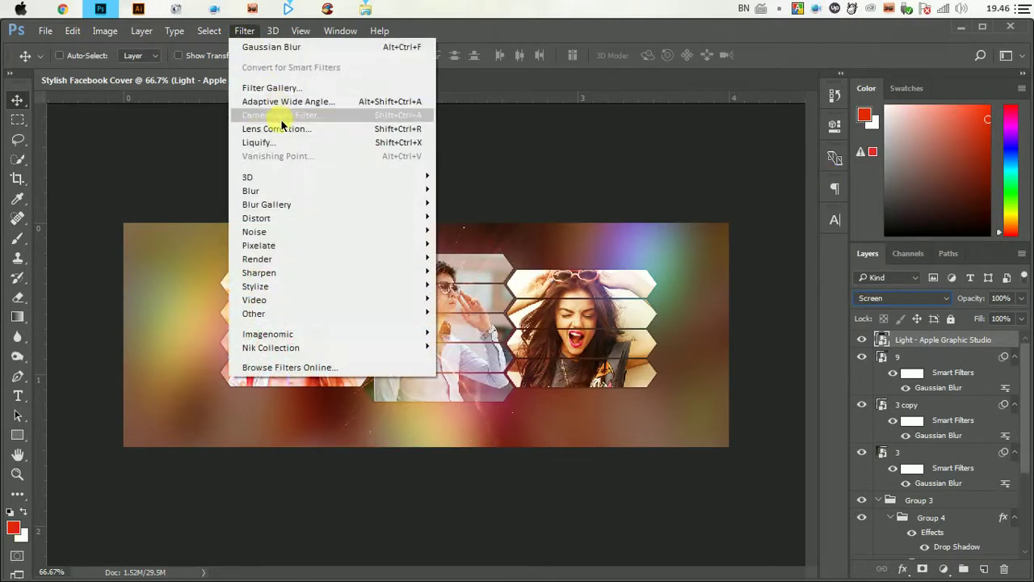
mouse_move(252, 191)
click(460, 245)
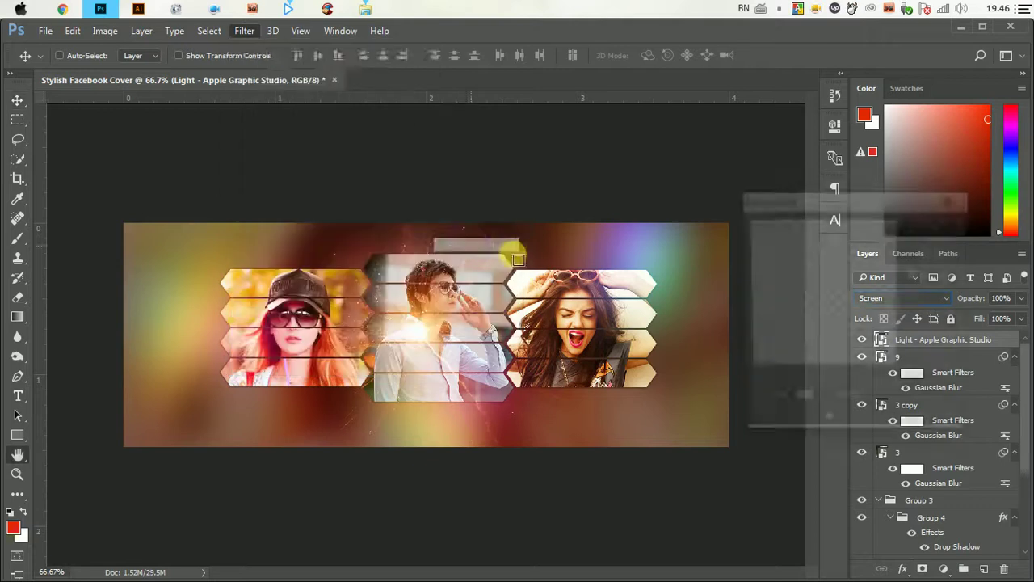
click(779, 428)
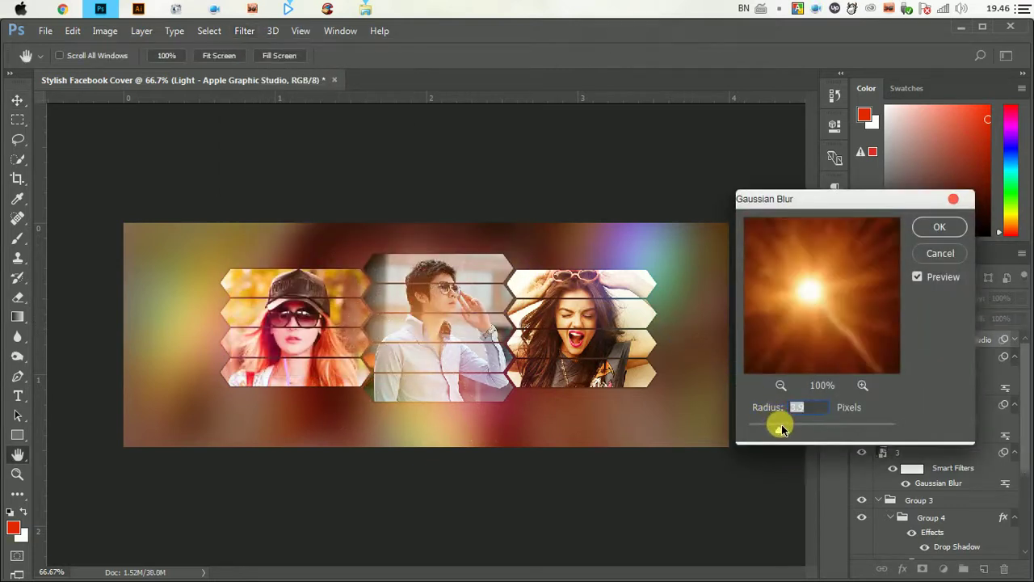
drag(800, 436, 812, 429)
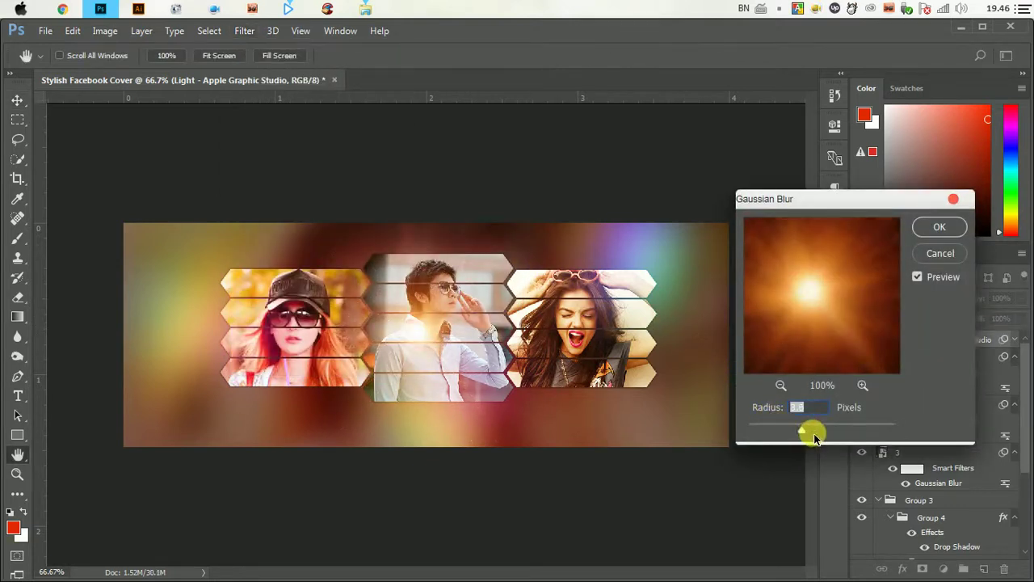
click(938, 228)
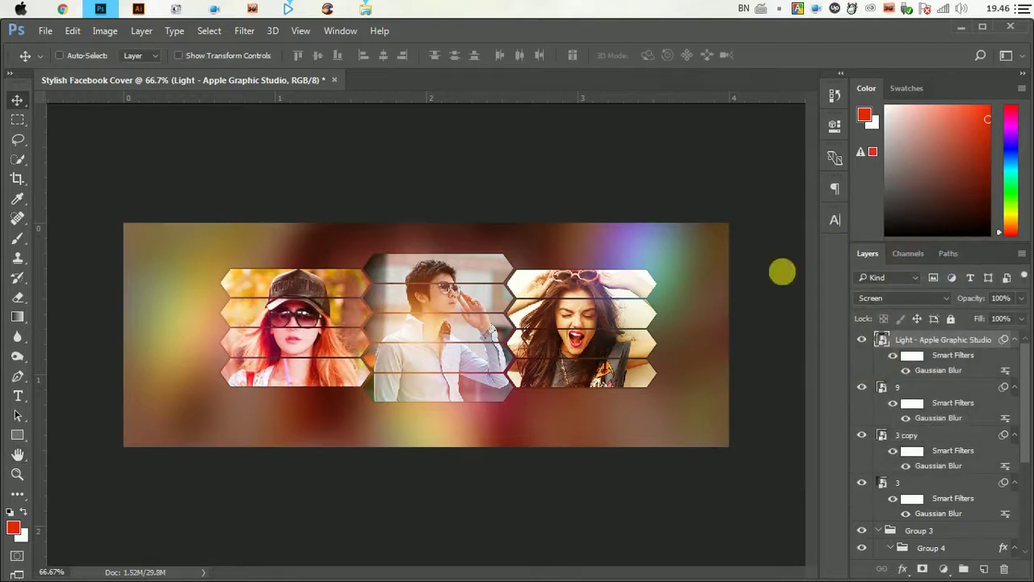
drag(400, 327, 386, 282)
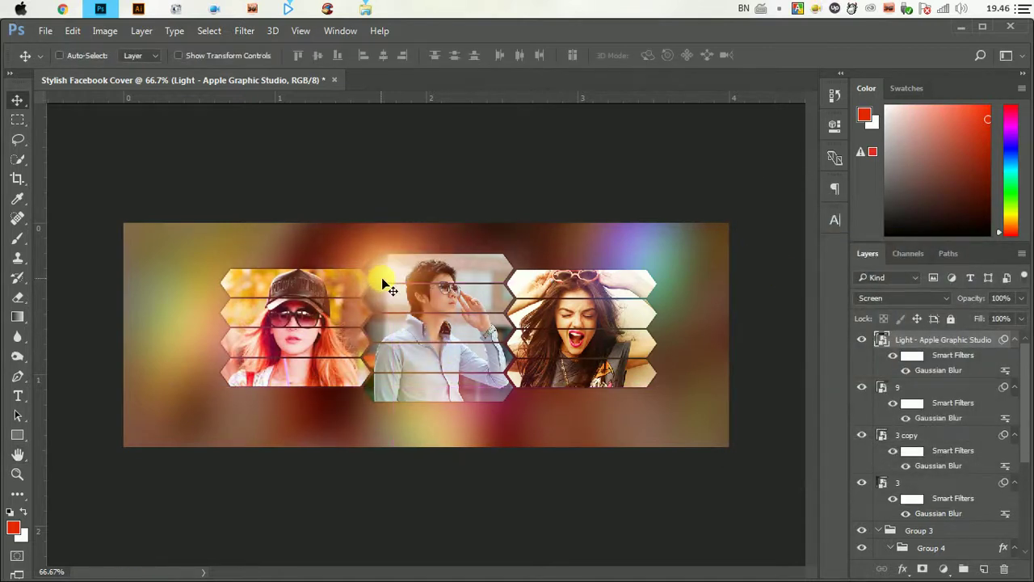
- Nudge the light glow into place above the middle photo
mouse_move(465, 305)
mouse_down()
mouse_move(423, 249)
mouse_move(573, 274)
mouse_up()
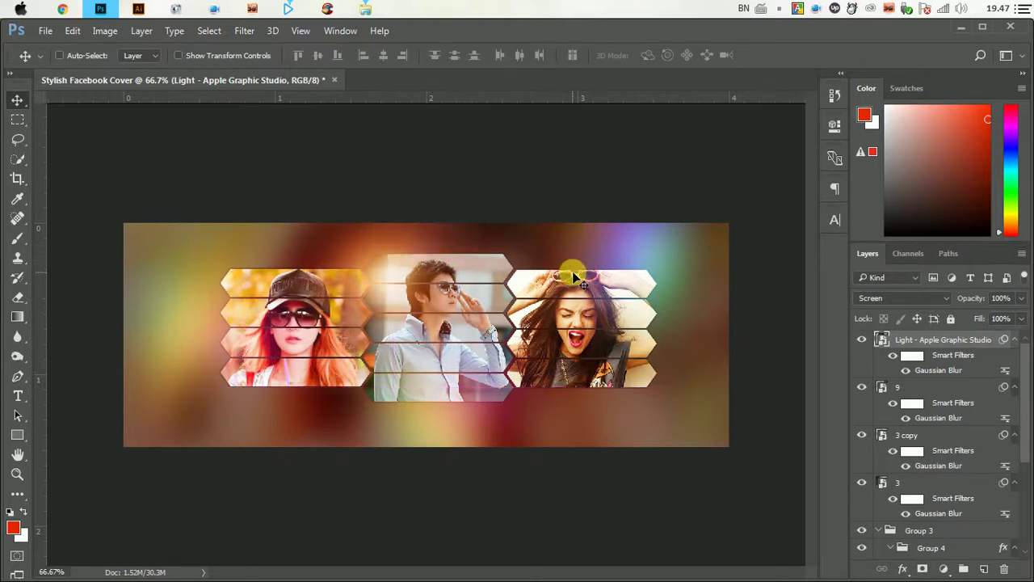
drag(417, 293, 419, 293)
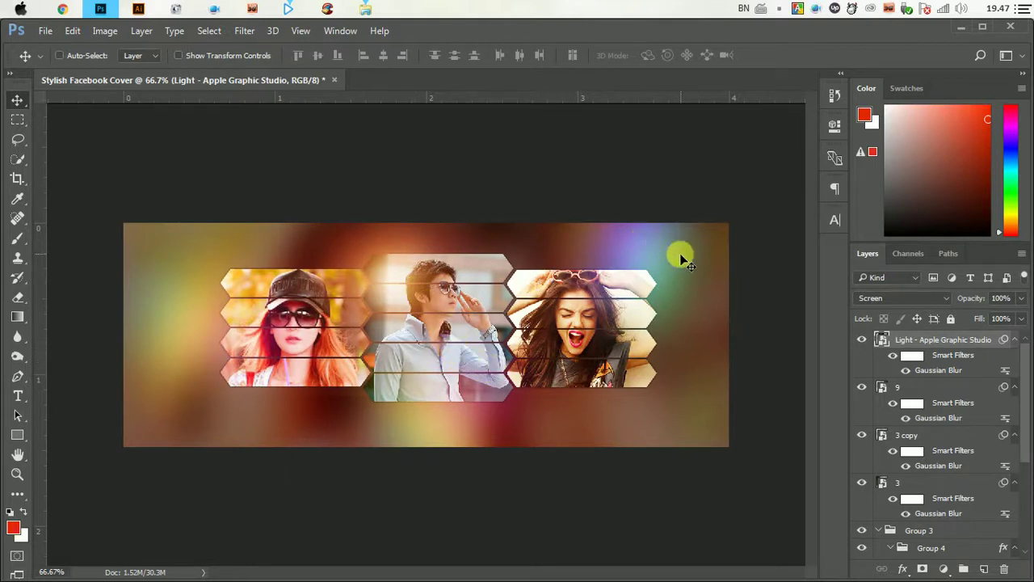
key(ctrl)
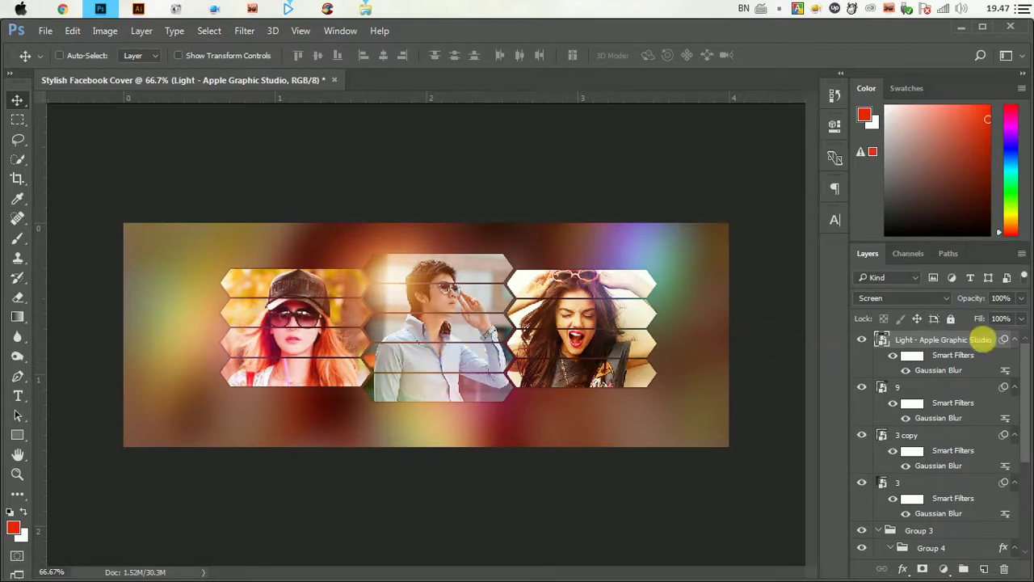
click(949, 390)
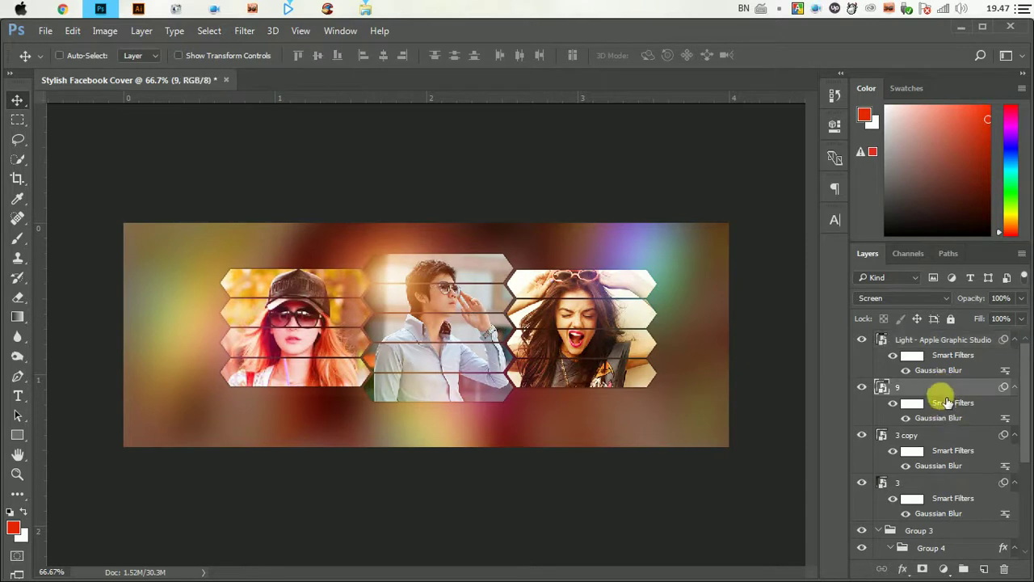
click(863, 389)
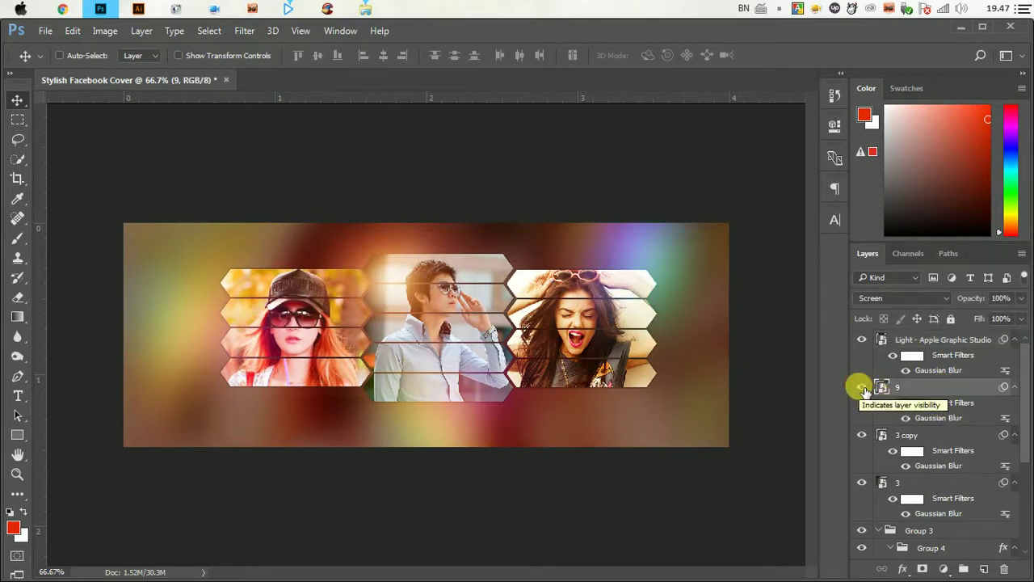
- Select Light, layers 9, 3 copy, 3 and Group 3, and shift them right together
ctrl+click(924, 349)
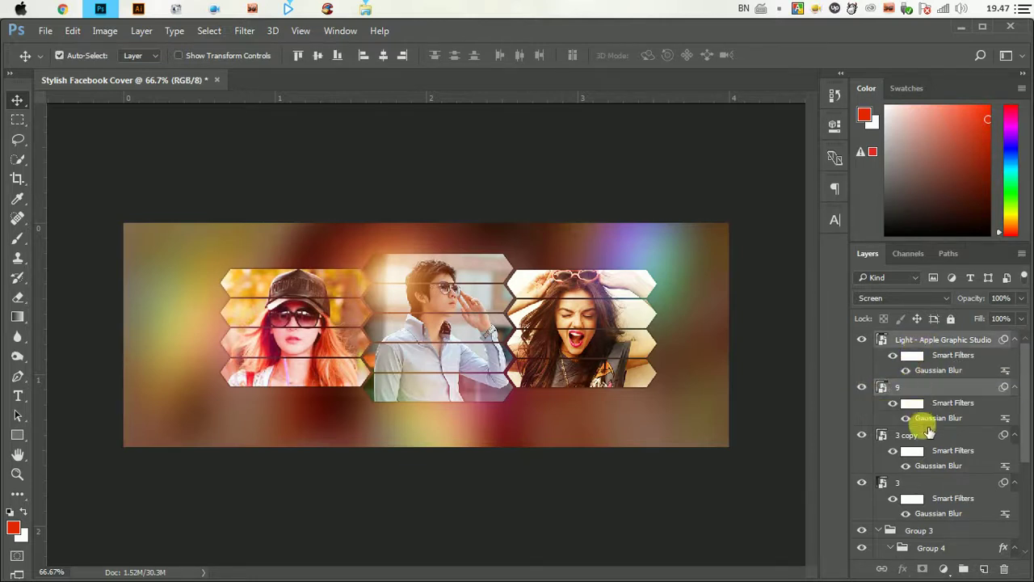
ctrl+click(924, 436)
ctrl+click(927, 484)
scroll(949, 469, down, 5)
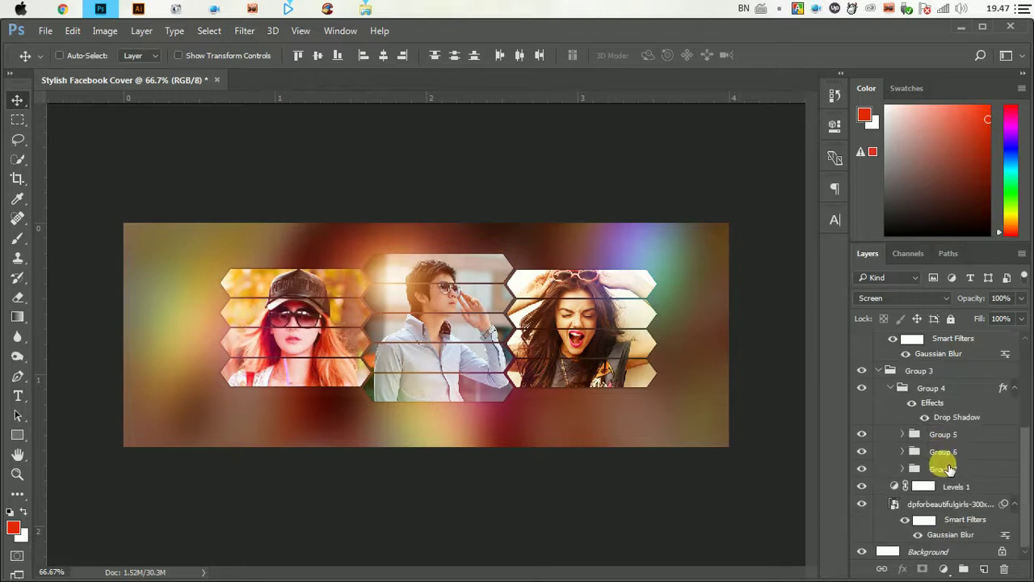
click(881, 371)
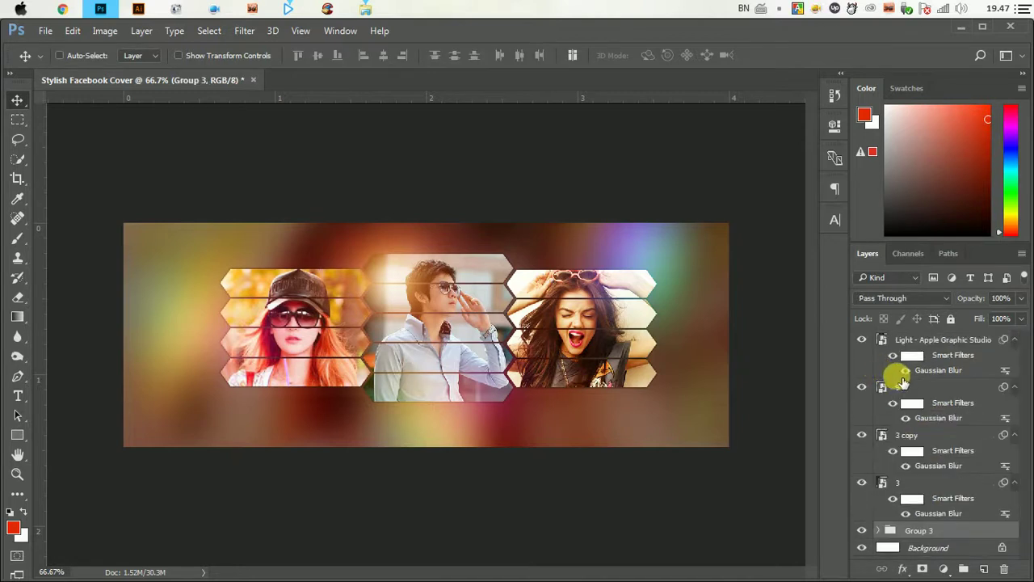
click(954, 355)
ctrl+click(952, 416)
ctrl+click(945, 435)
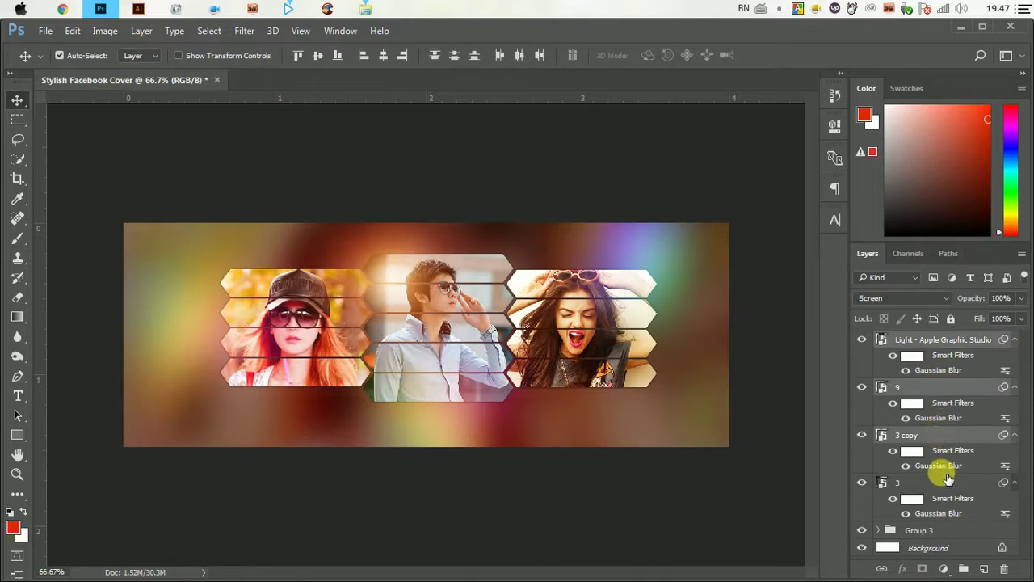
ctrl+click(947, 483)
ctrl+click(945, 534)
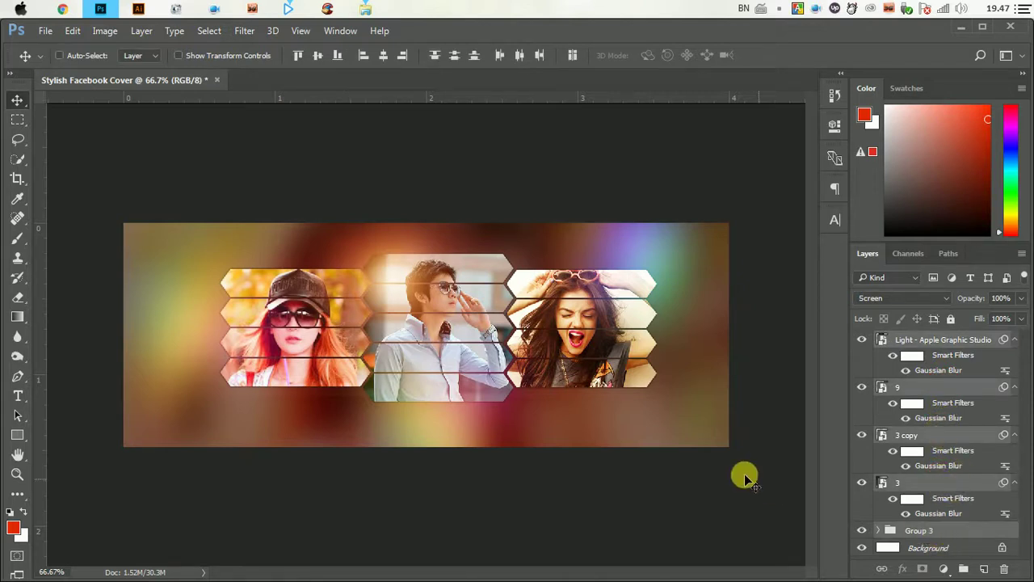
key(Right)
key(Right)
key(Right)
key(Right)
key(Right)
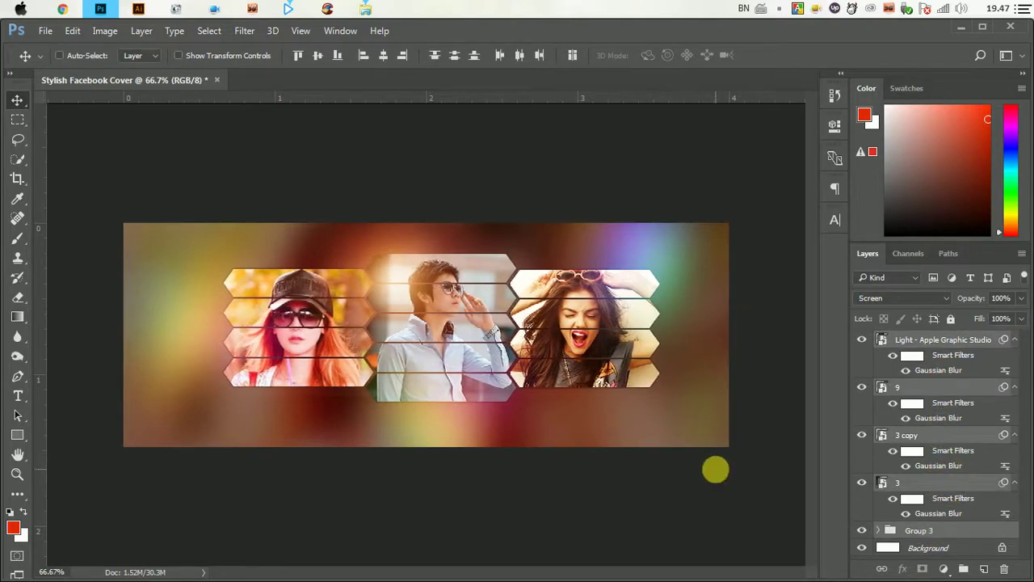
drag(463, 323, 499, 324)
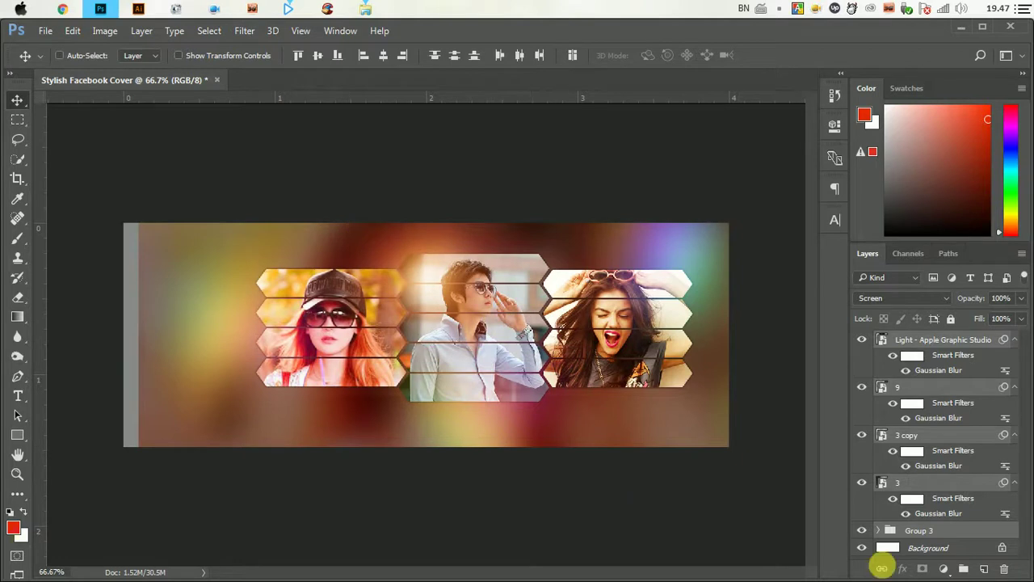
- Expand Group 3 to inspect its layers, then select layer 3
click(878, 530)
click(945, 550)
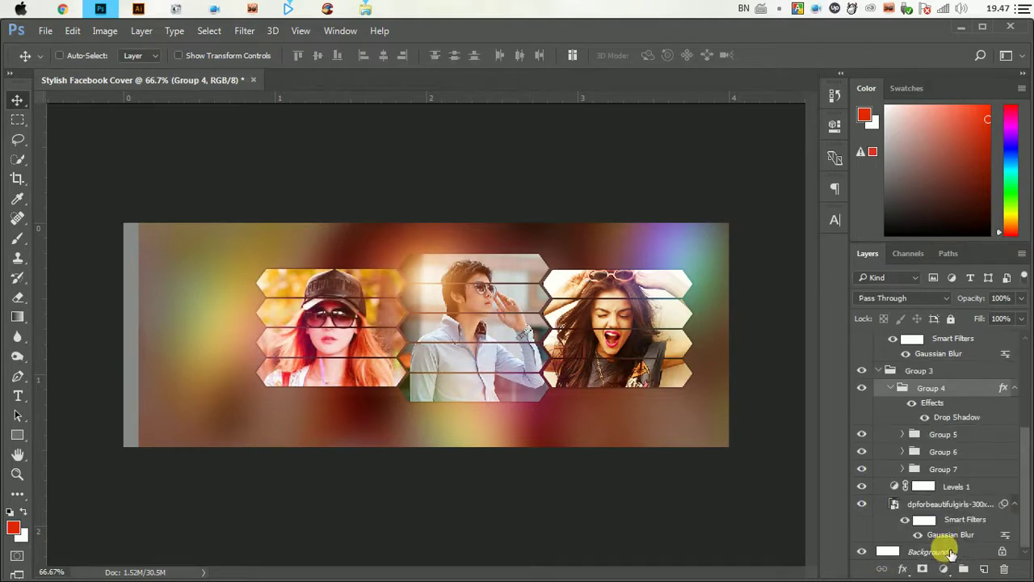
click(938, 504)
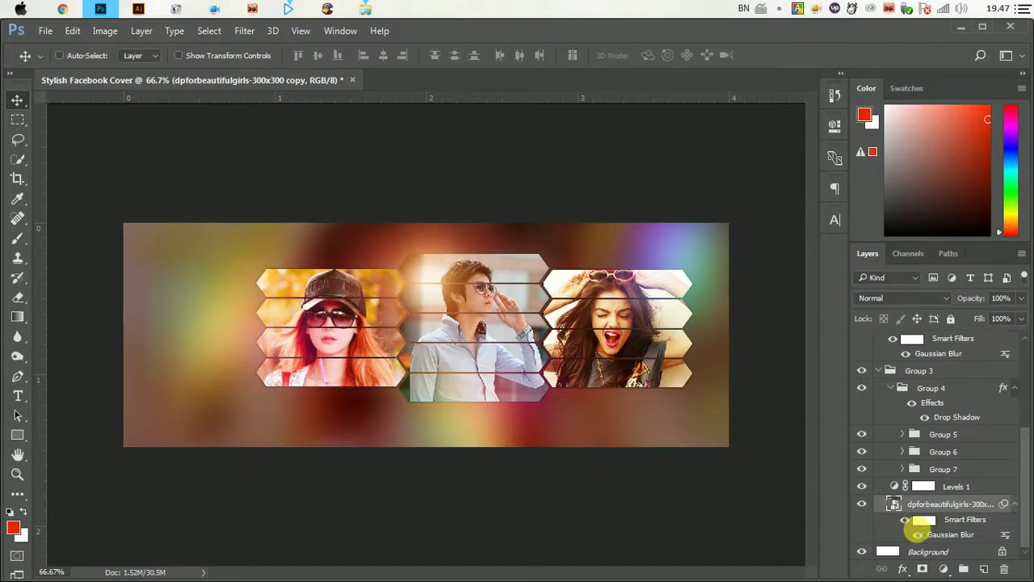
scroll(929, 459, up, 5)
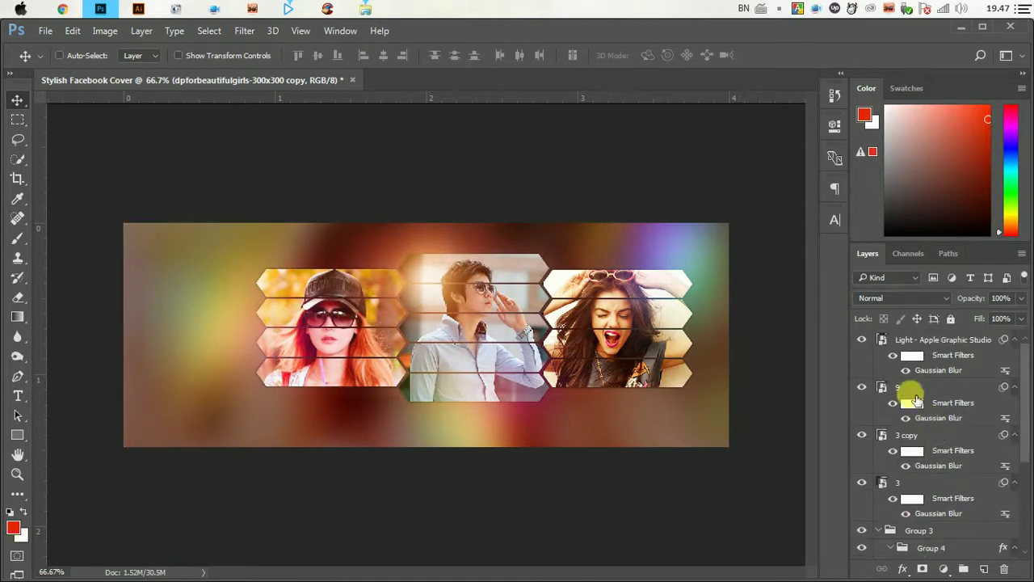
scroll(916, 452, down, 1)
scroll(913, 460, down, 1)
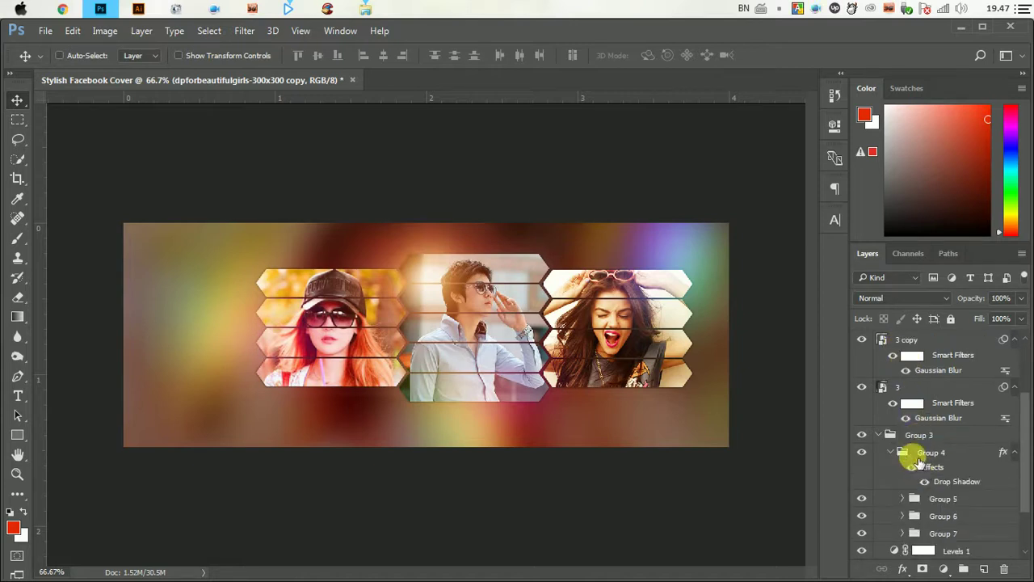
click(919, 399)
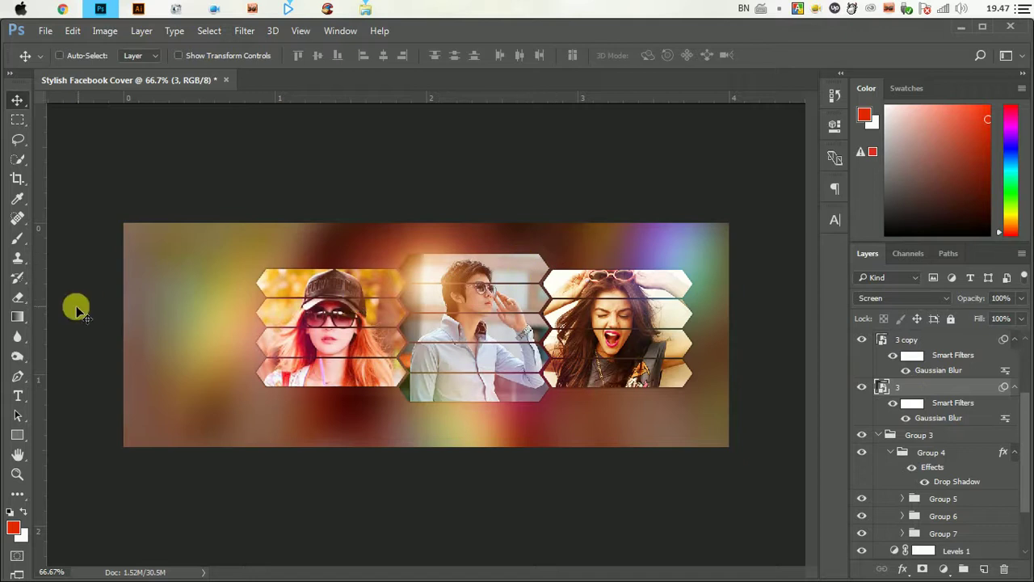
- Rasterize layer 3 and thin its glow with a 250 px soft round eraser
click(17, 298)
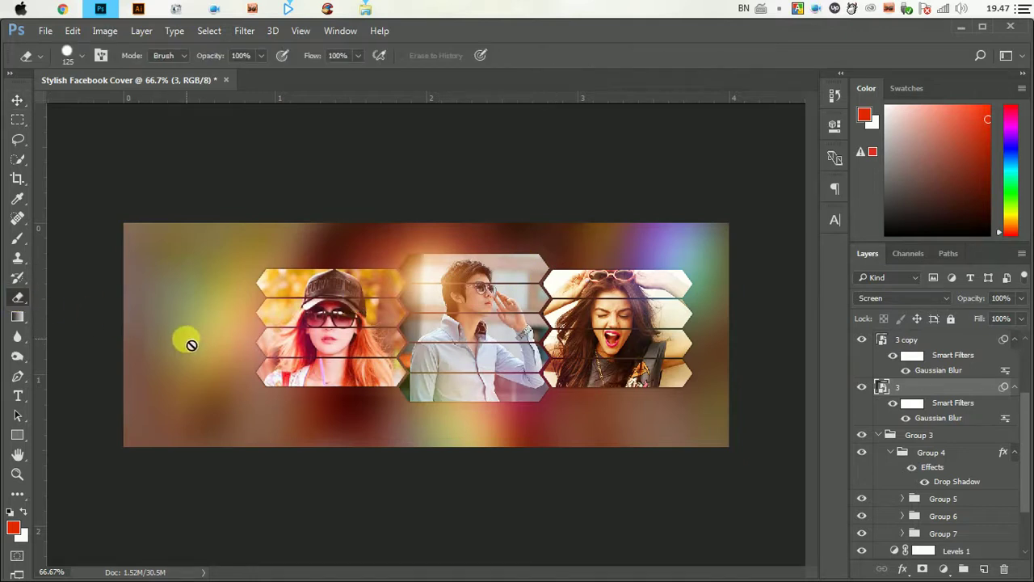
click(165, 315)
click(477, 248)
right_click(247, 281)
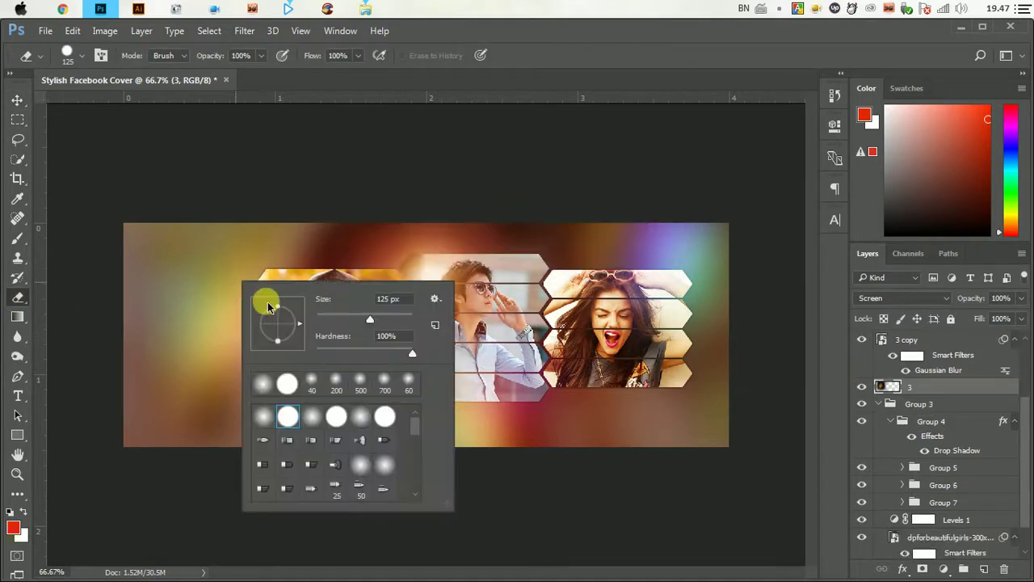
click(256, 415)
key(Return)
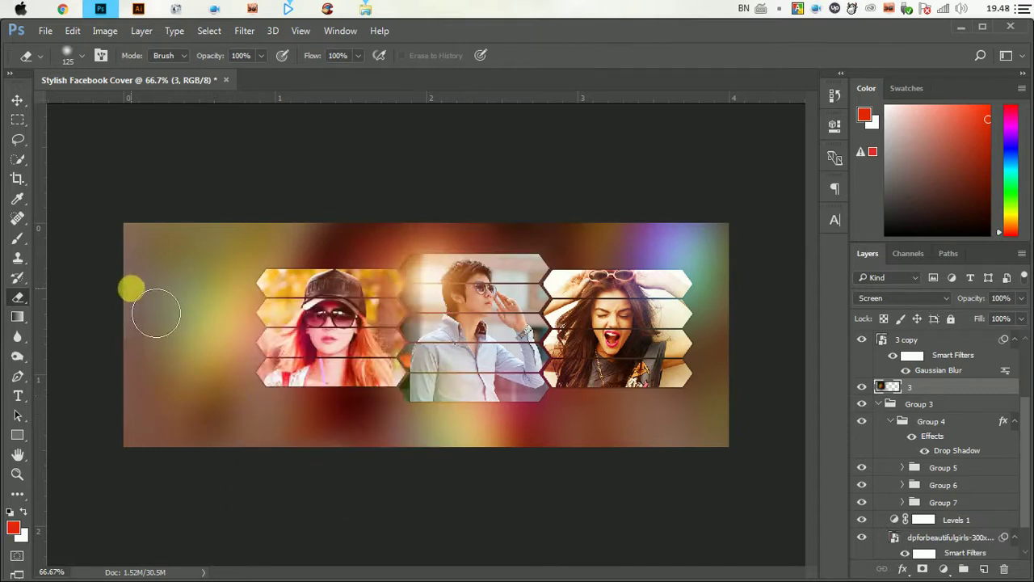
key(bracketright)
key(bracketright)
key(bracketright)
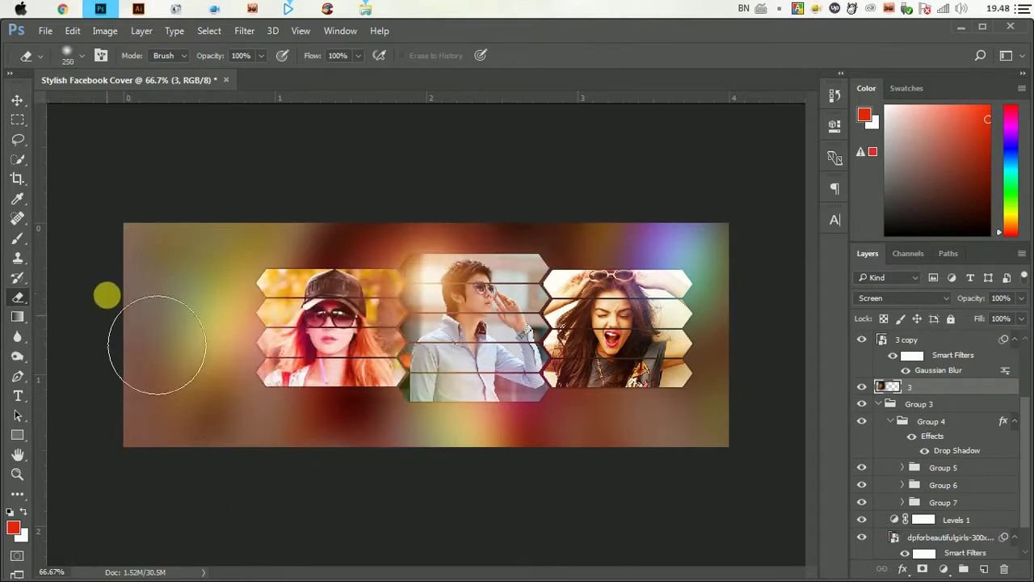
key(bracketright)
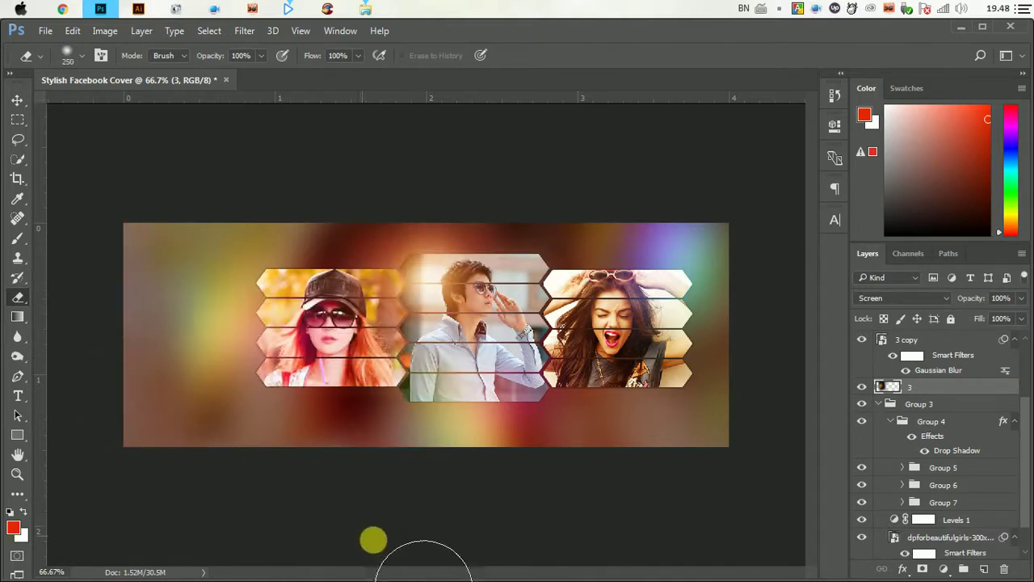
click(17, 100)
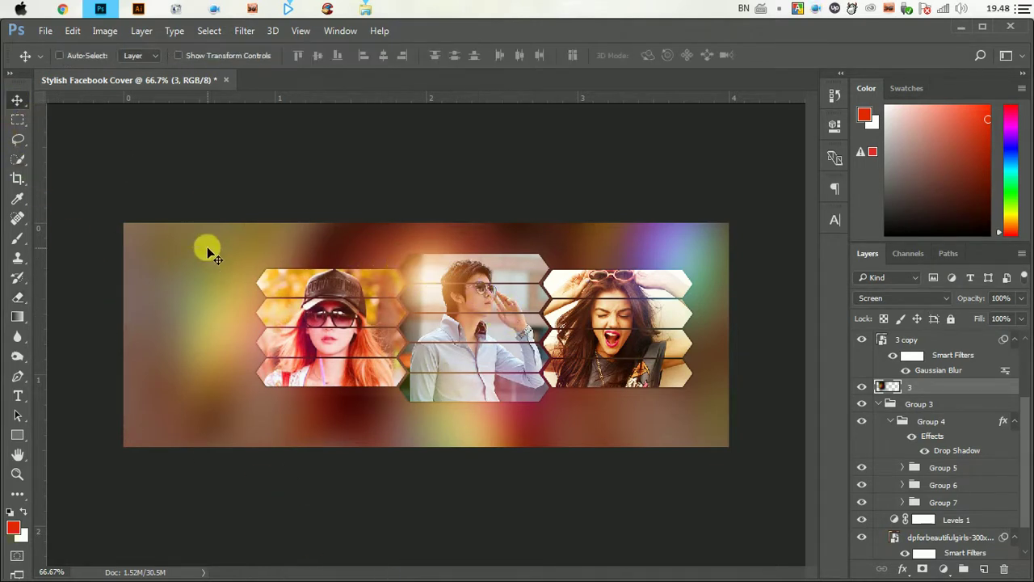
- Type 'Lovely Boy' at the cover's upper left in English input and select the line
click(17, 395)
click(142, 283)
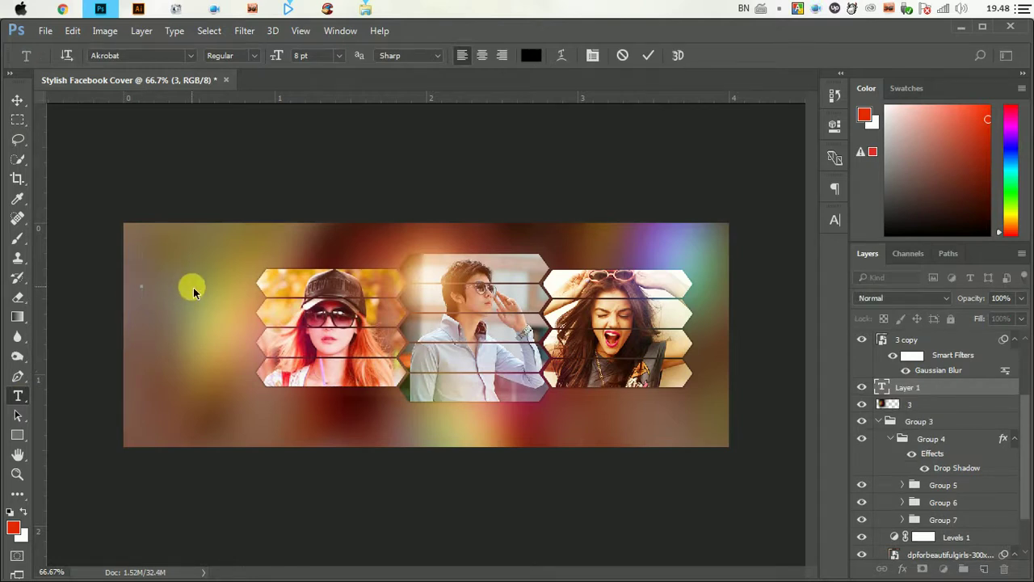
text(থ)
key(BackSpace)
click(743, 8)
click(808, 20)
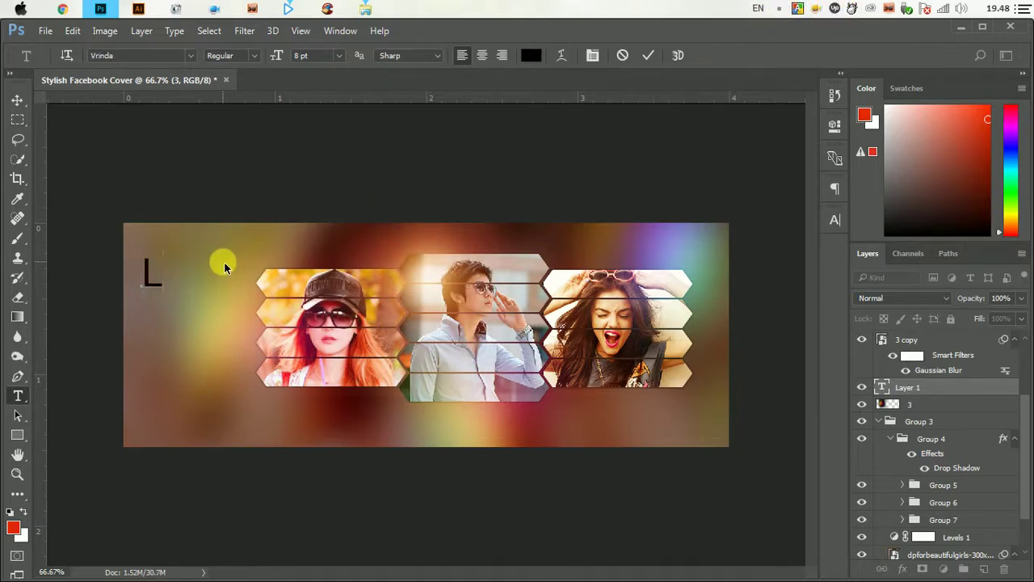
text(ovel)
text(y  Boy)
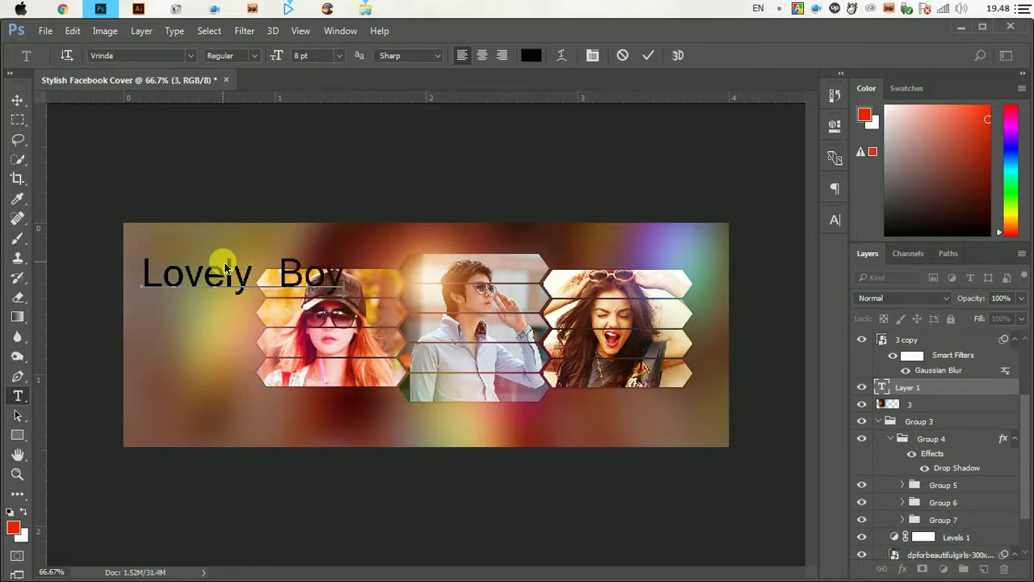
triple_click(220, 268)
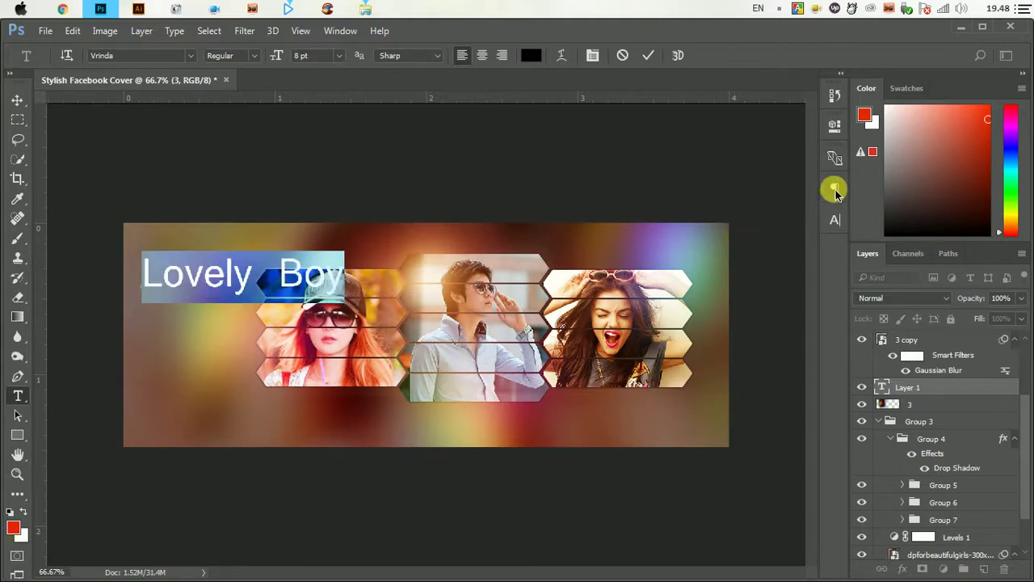
- Set the Lovely Boy title font to BaconRequest Thin and commit the text
click(835, 220)
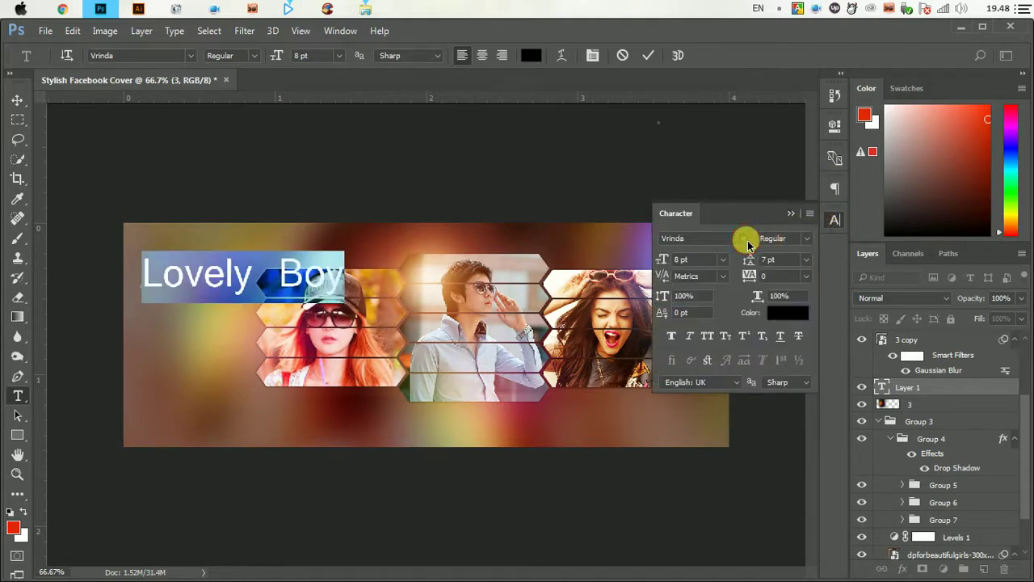
click(747, 238)
scroll(776, 222, down, 5)
scroll(836, 222, up, 1)
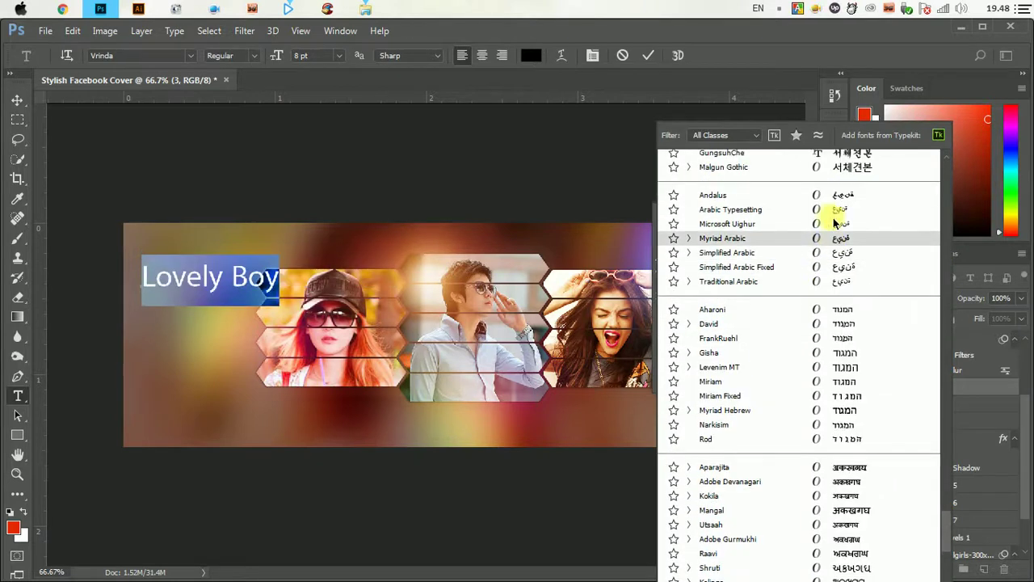
drag(946, 531, 953, 176)
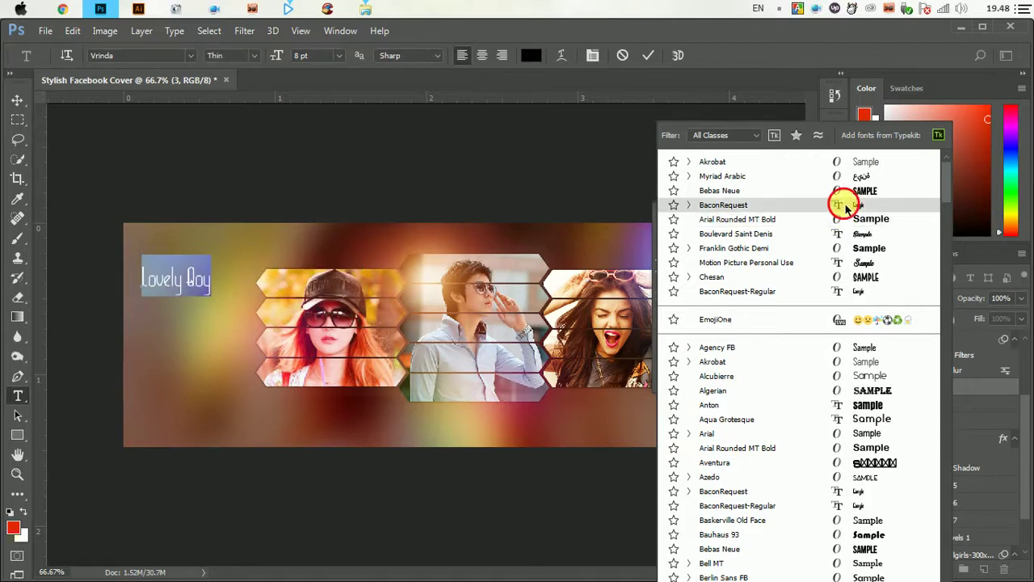
click(841, 205)
click(651, 56)
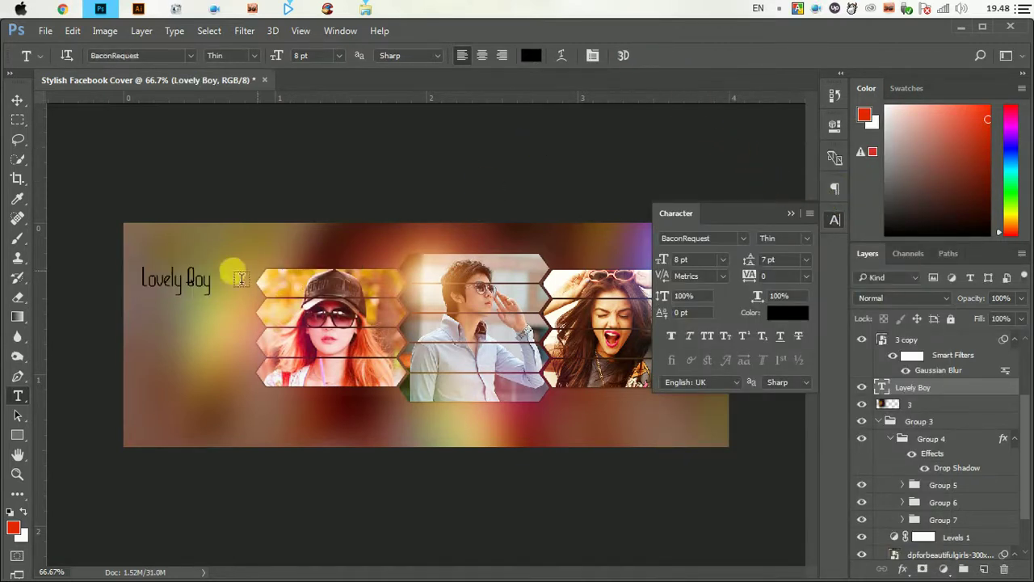
- Colour the title text near-white #faf6f7
click(774, 315)
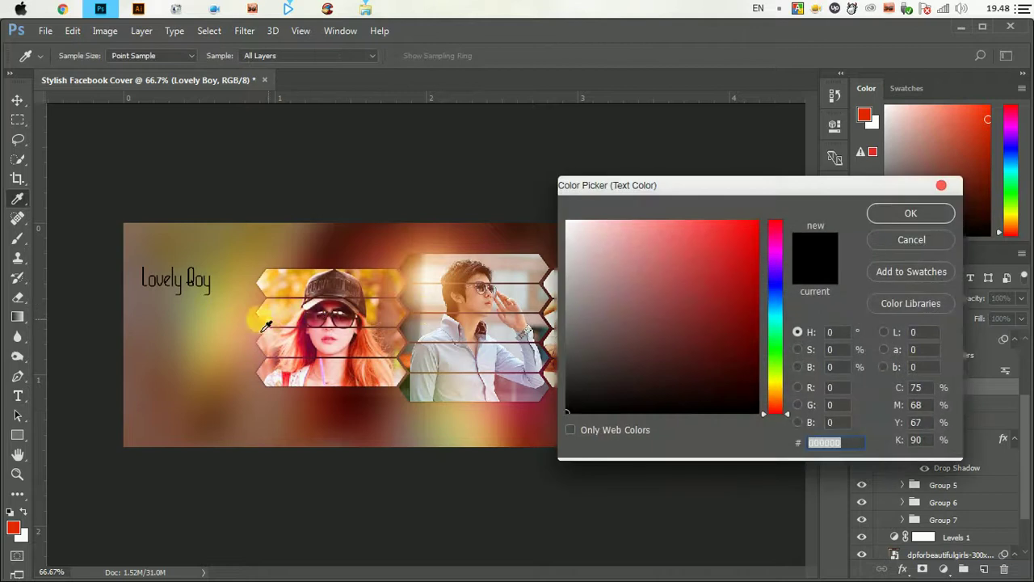
drag(237, 318, 215, 347)
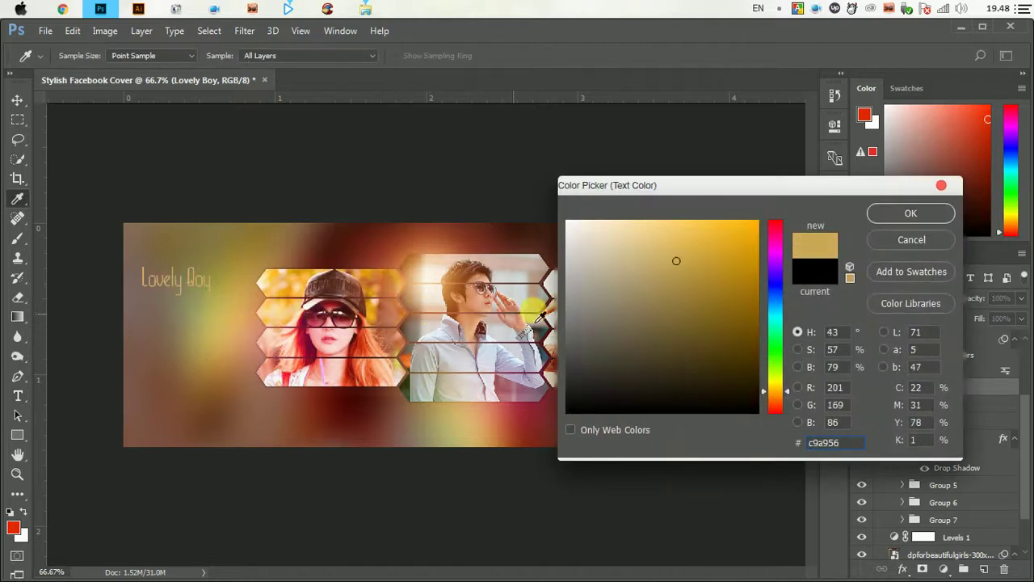
click(774, 229)
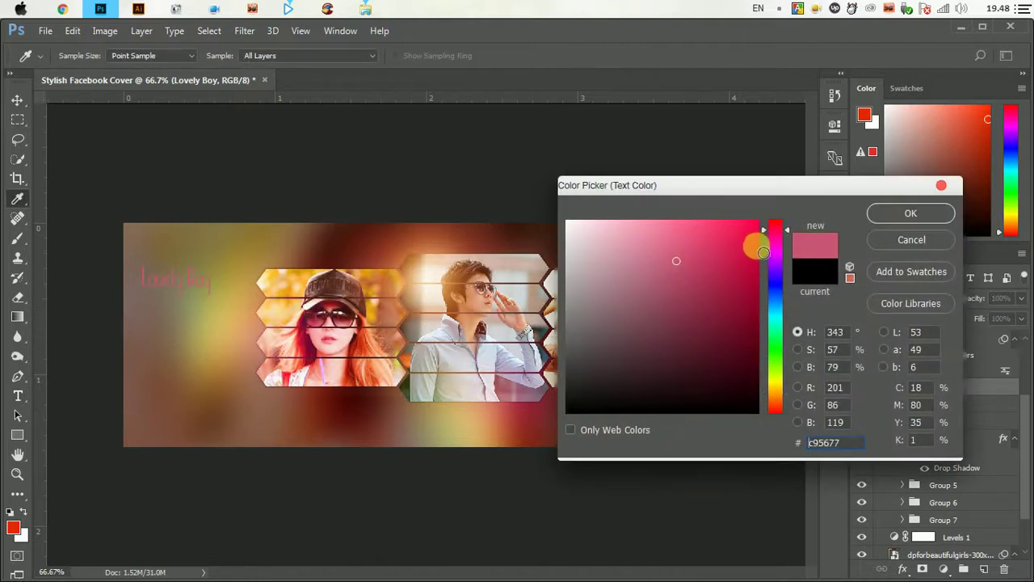
mouse_move(754, 264)
mouse_down()
mouse_move(721, 371)
mouse_move(676, 376)
mouse_up()
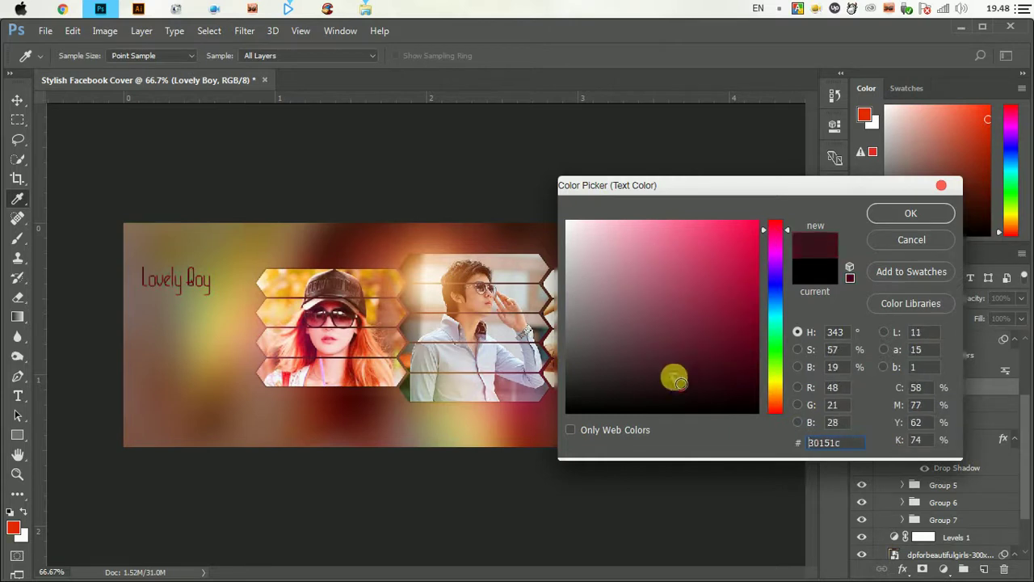
click(571, 228)
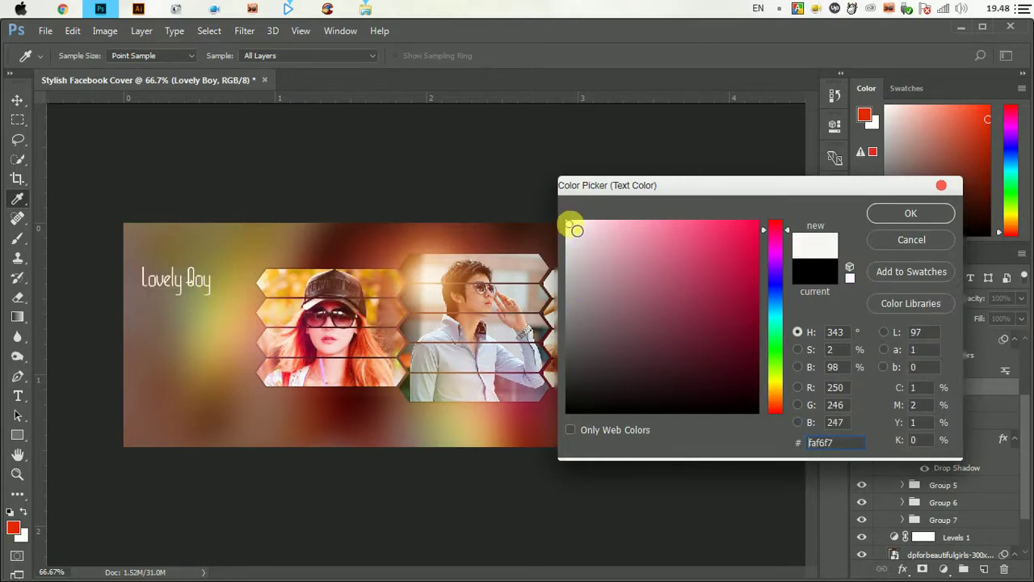
click(903, 215)
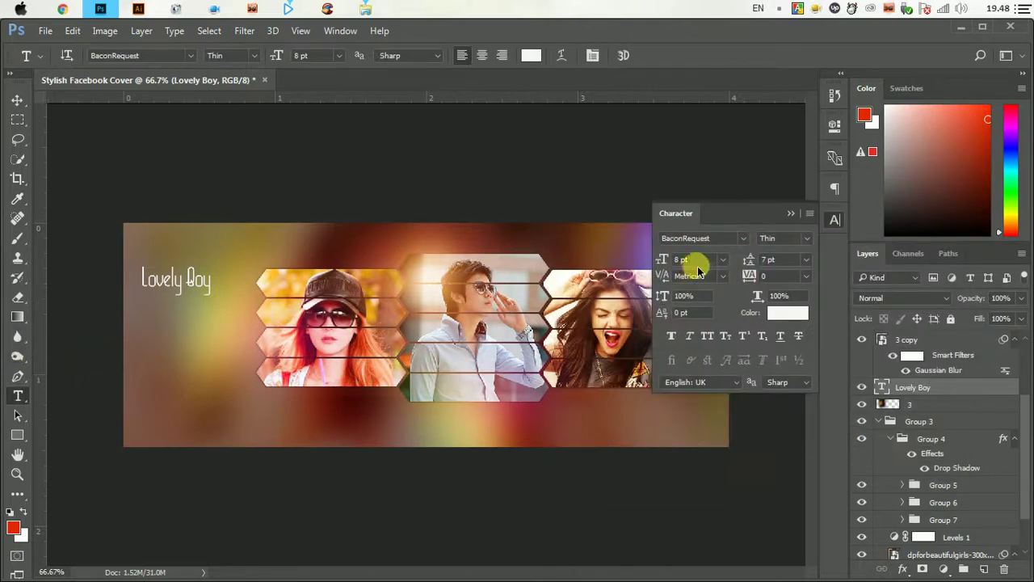
- Duplicate the Group 1 copy 4 hexagon bar inside Group 7 > Group 2
click(791, 214)
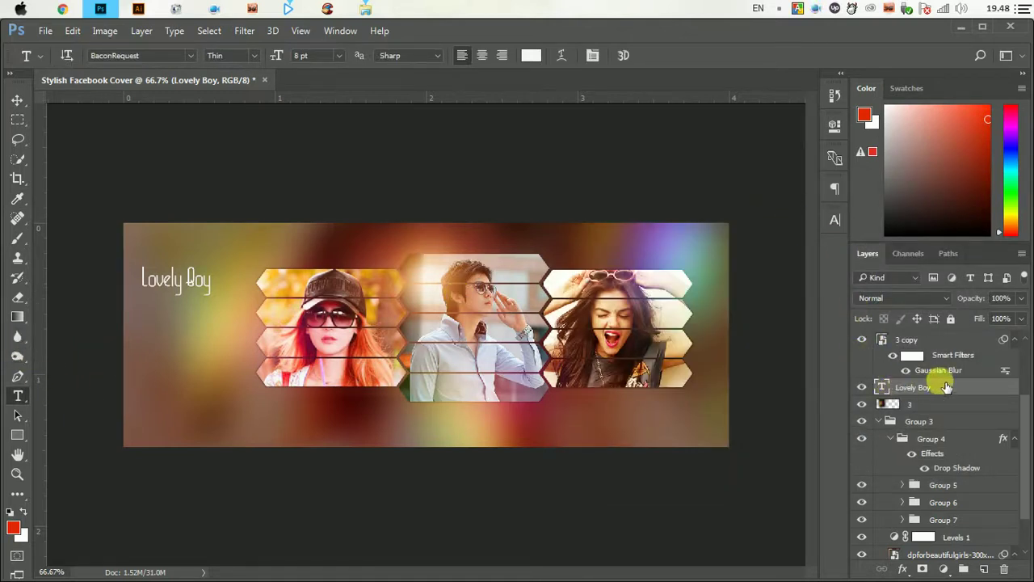
click(902, 439)
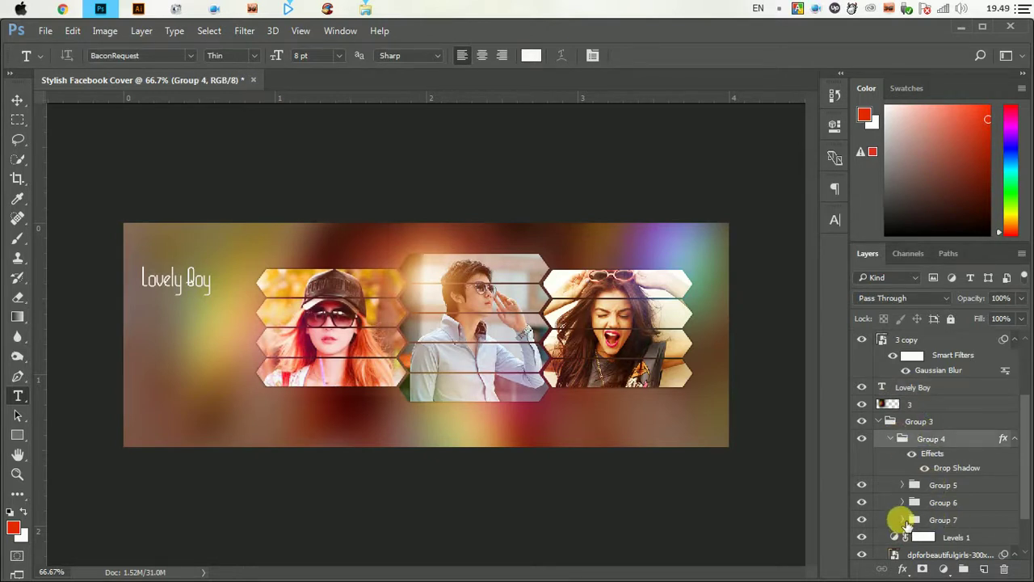
click(902, 519)
scroll(929, 521, down, 3)
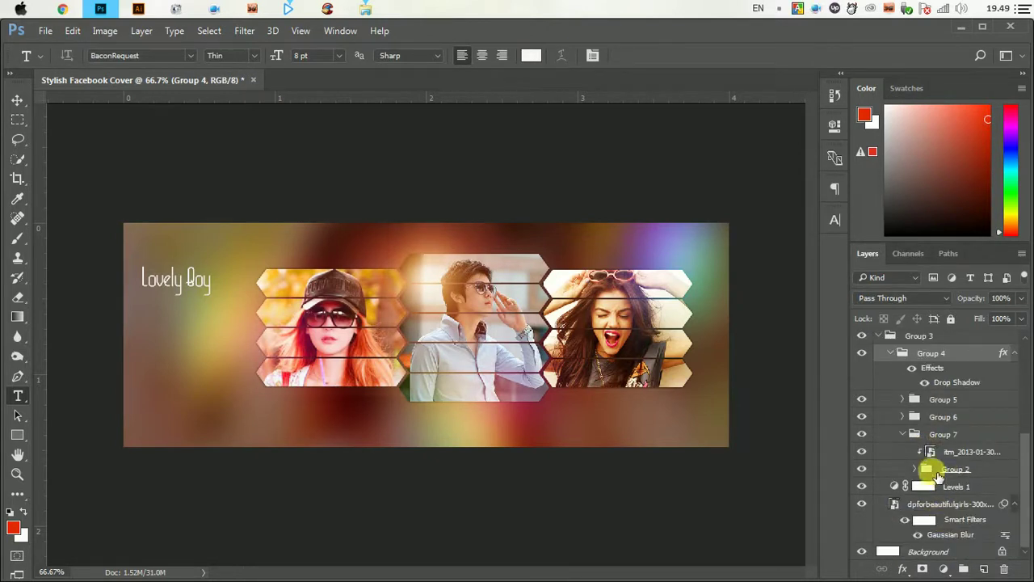
click(929, 470)
click(971, 489)
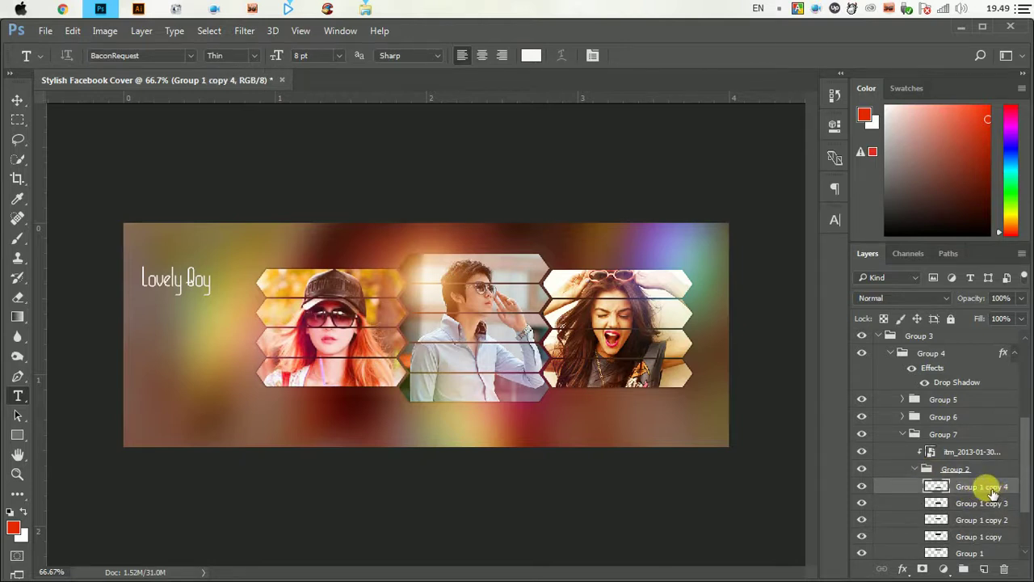
drag(992, 492, 986, 568)
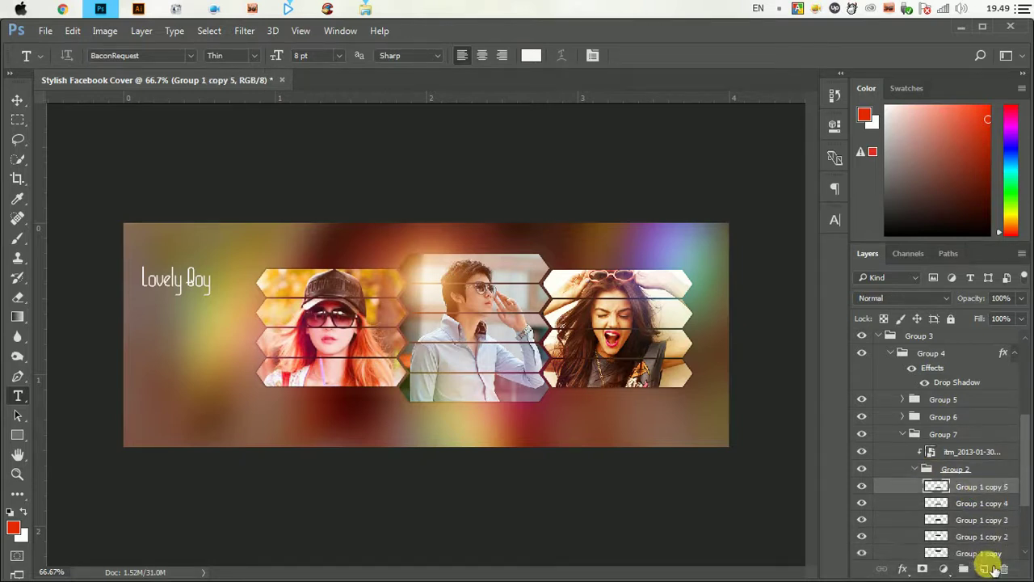
- Move Group 1 copy 5 to the top of the stack and place it at the cover's left edge
drag(962, 491, 938, 346)
scroll(958, 408, up, 3)
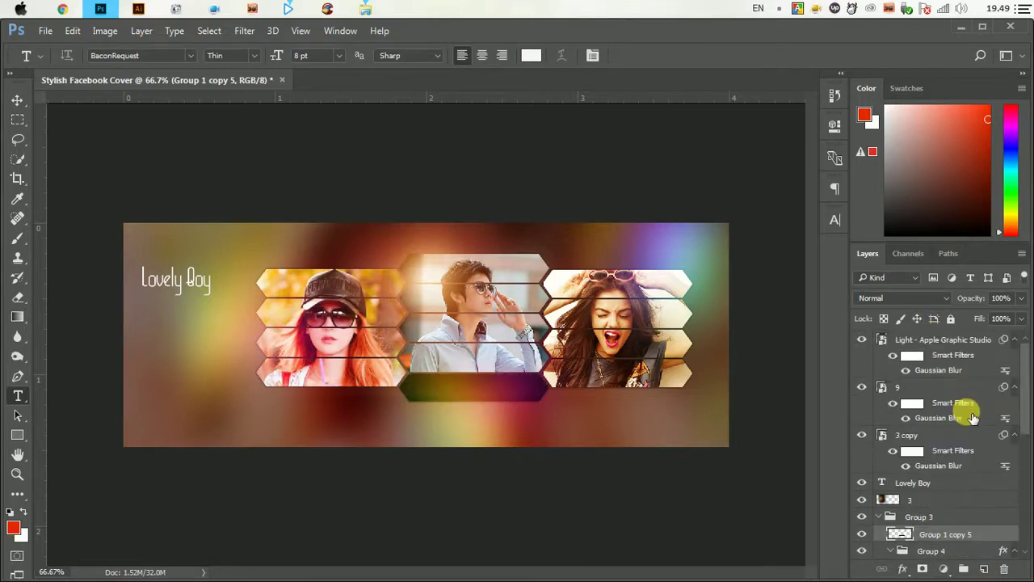
mouse_move(941, 533)
mouse_down()
mouse_move(913, 434)
mouse_move(938, 335)
mouse_up()
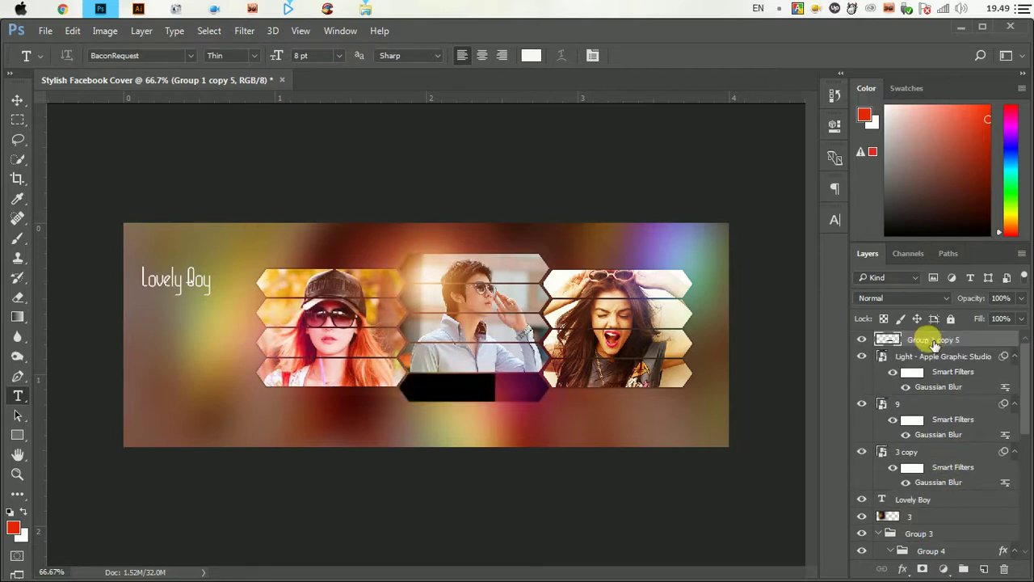
click(16, 100)
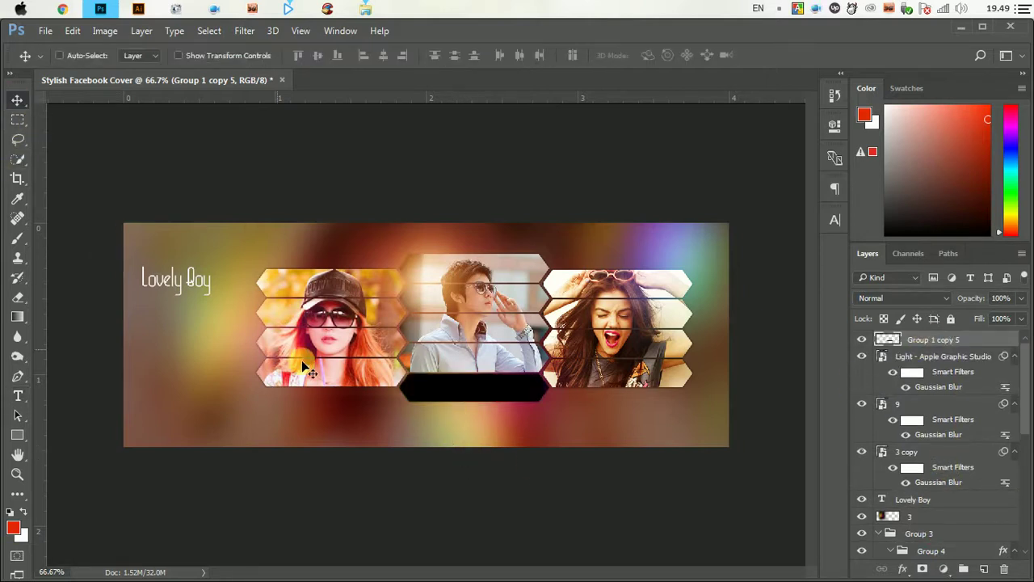
drag(476, 390, 170, 277)
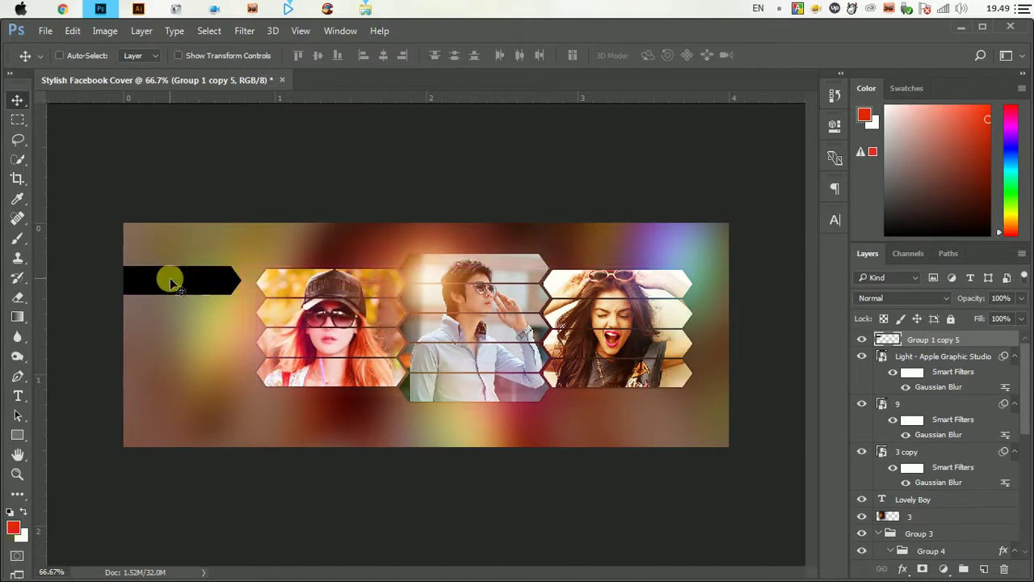
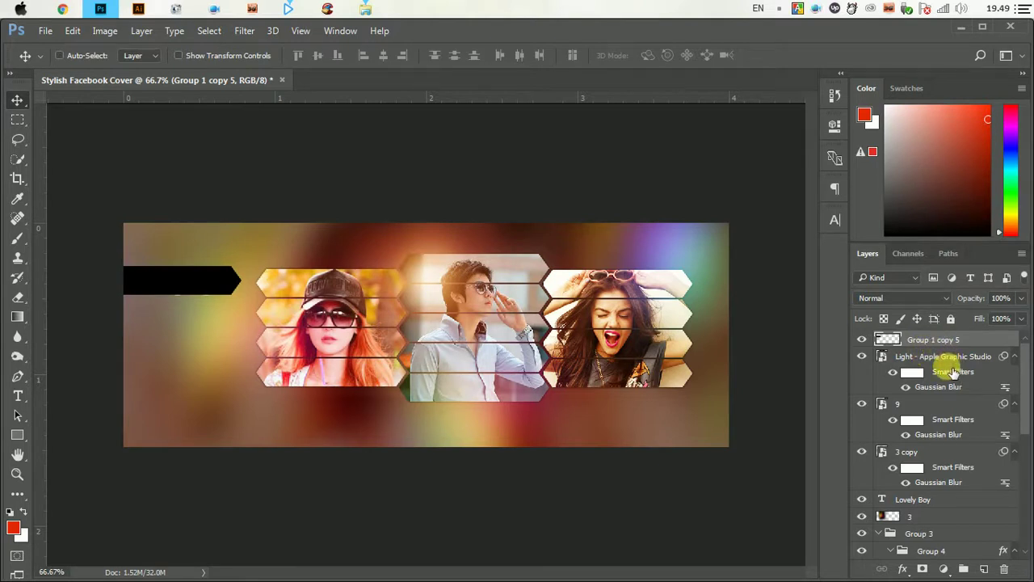
- Move the Lovely Boy layer above the banner and stretch the black banner toward the left edge
drag(929, 498, 933, 333)
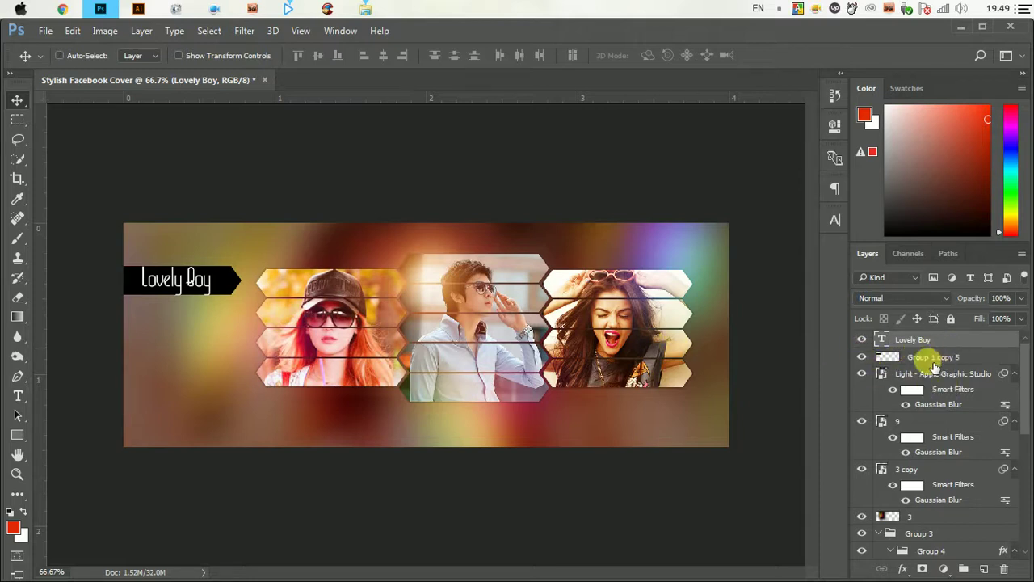
click(934, 362)
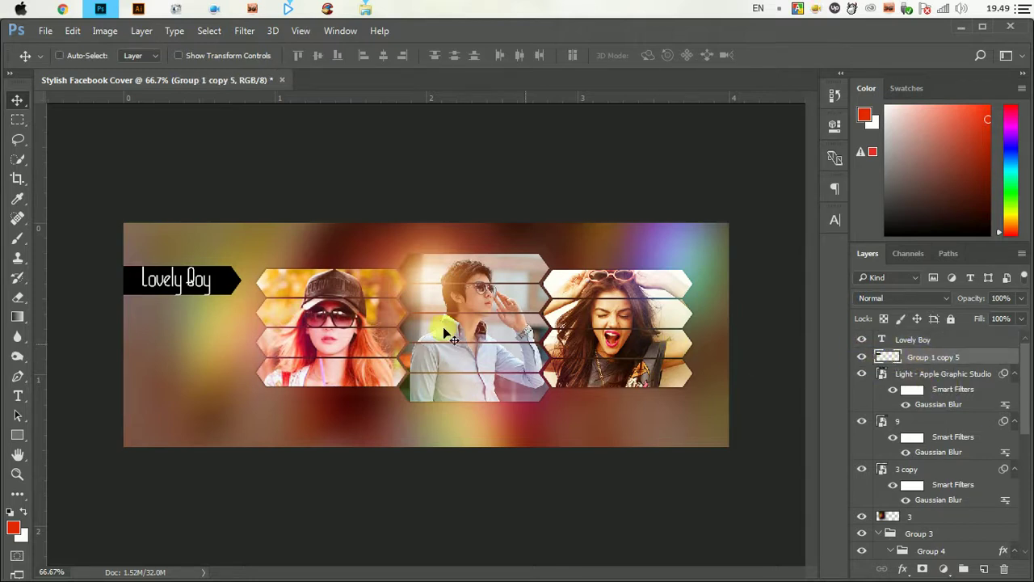
key(ctrl+t)
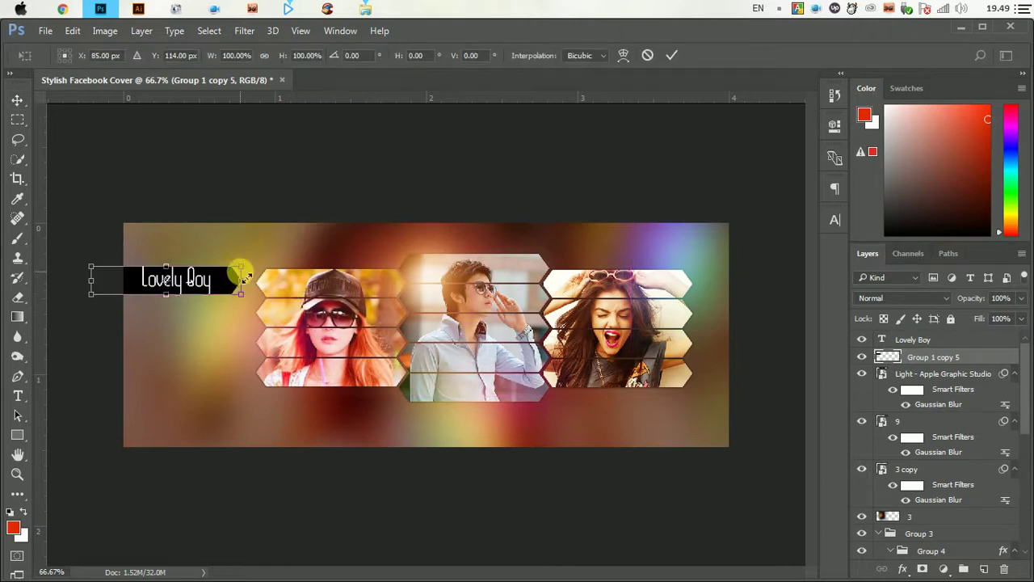
mouse_move(245, 277)
mouse_down()
mouse_move(253, 254)
mouse_move(225, 274)
mouse_up()
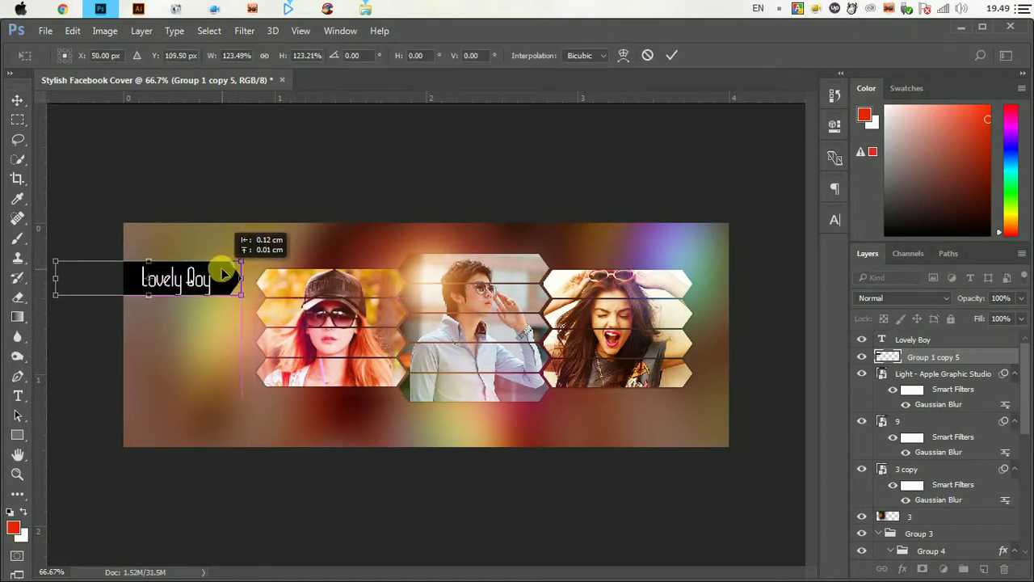
click(673, 55)
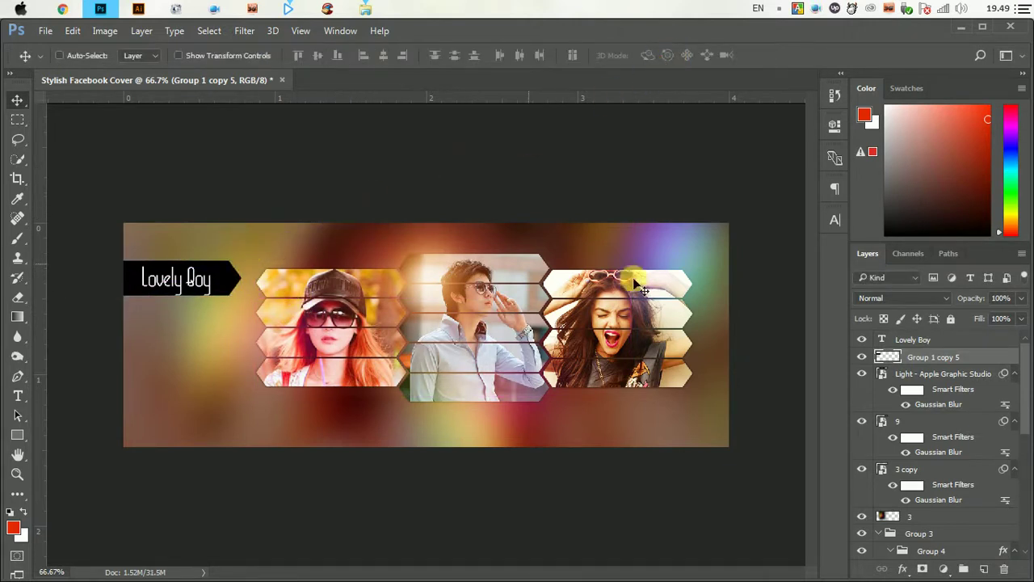
- Shrink the Lovely Boy text slightly and nudge it into place within the banner
click(908, 343)
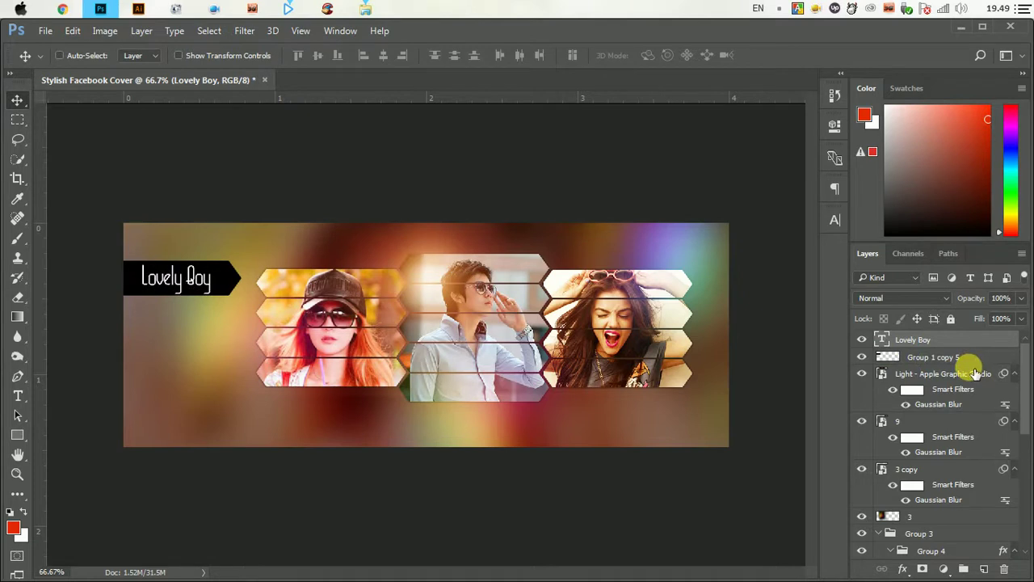
key(ctrl+t)
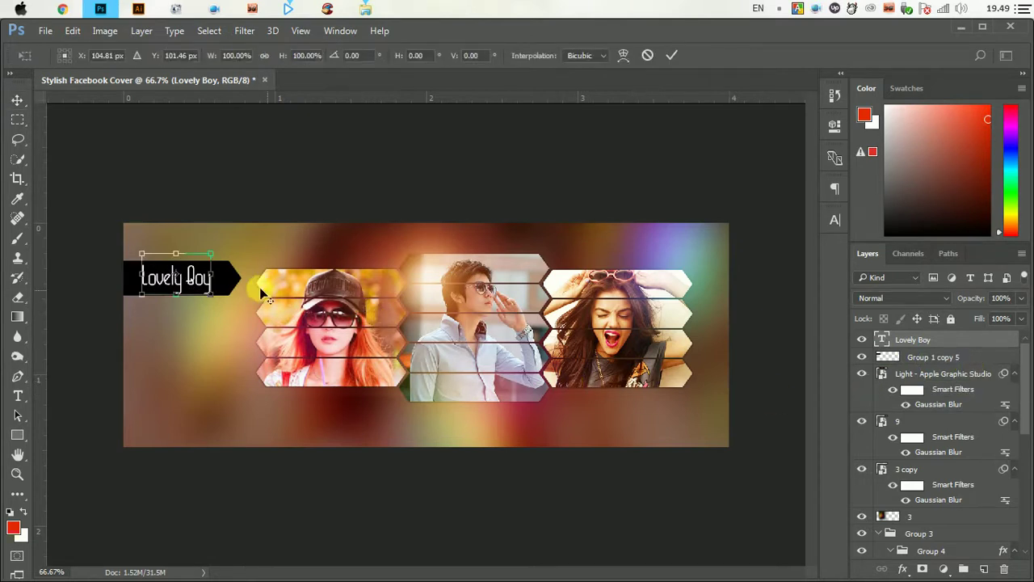
drag(213, 298, 207, 296)
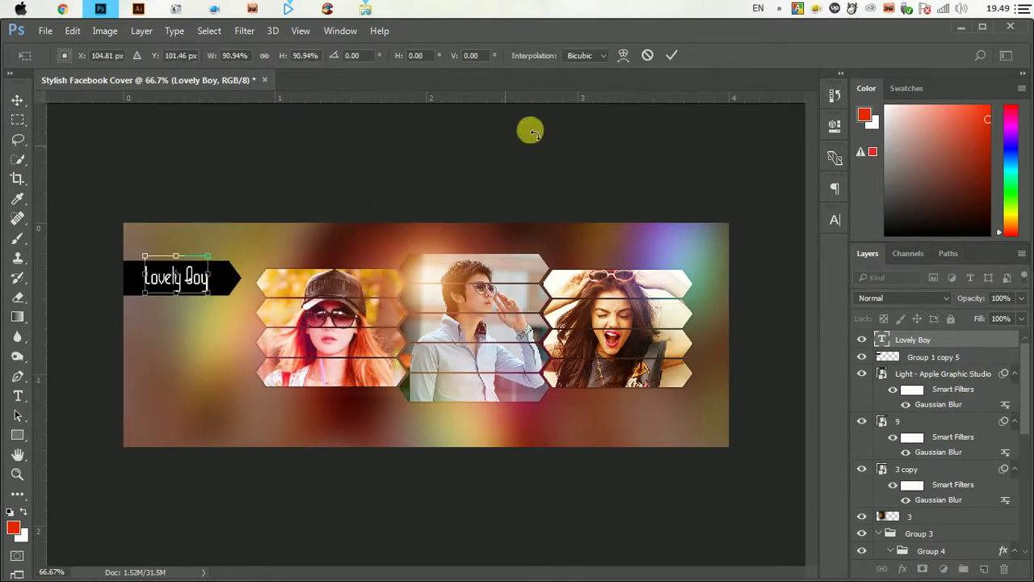
click(671, 55)
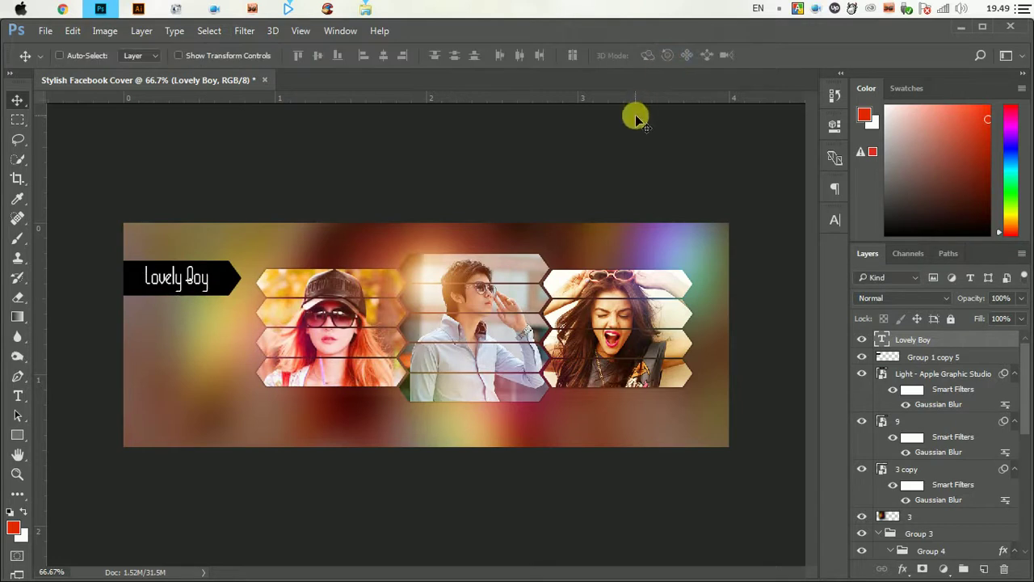
key(Right)
key(Right)
key(Right)
key(Right)
key(Right)
key(Right)
key(Left)
key(Left)
key(Left)
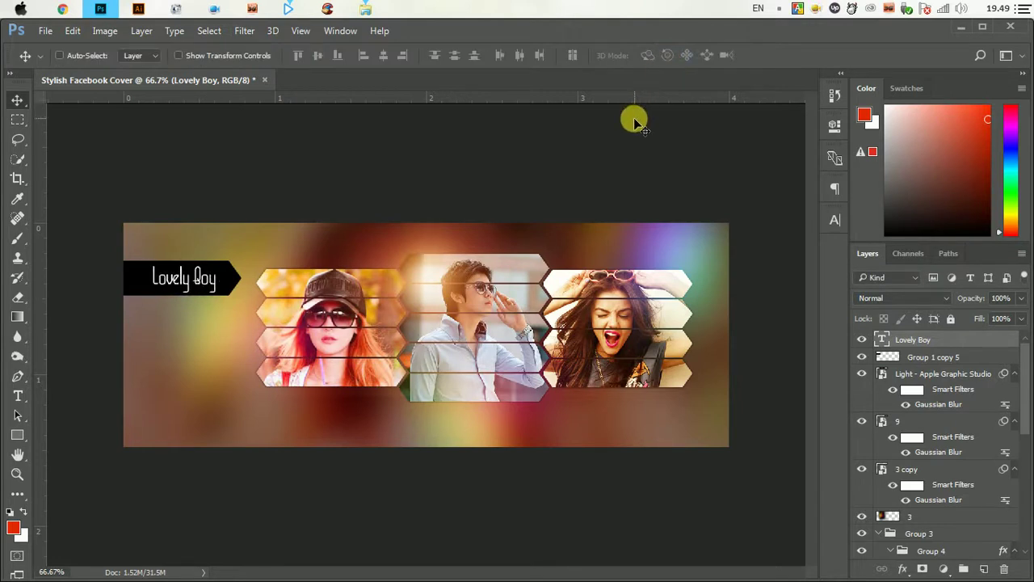
key(Left)
key(Left)
key(Left)
key(Left)
key(Left)
key(Left)
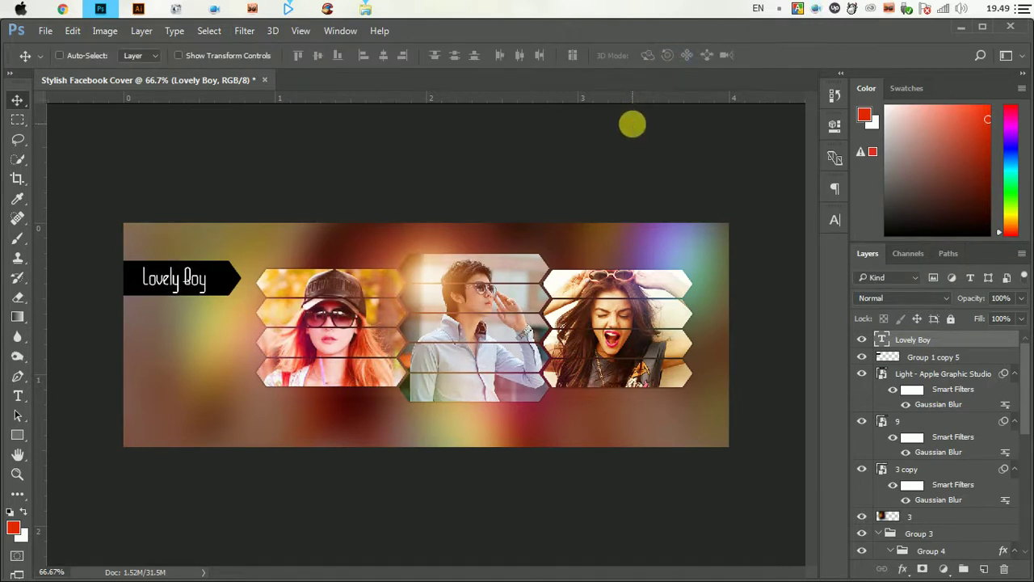
key(Right)
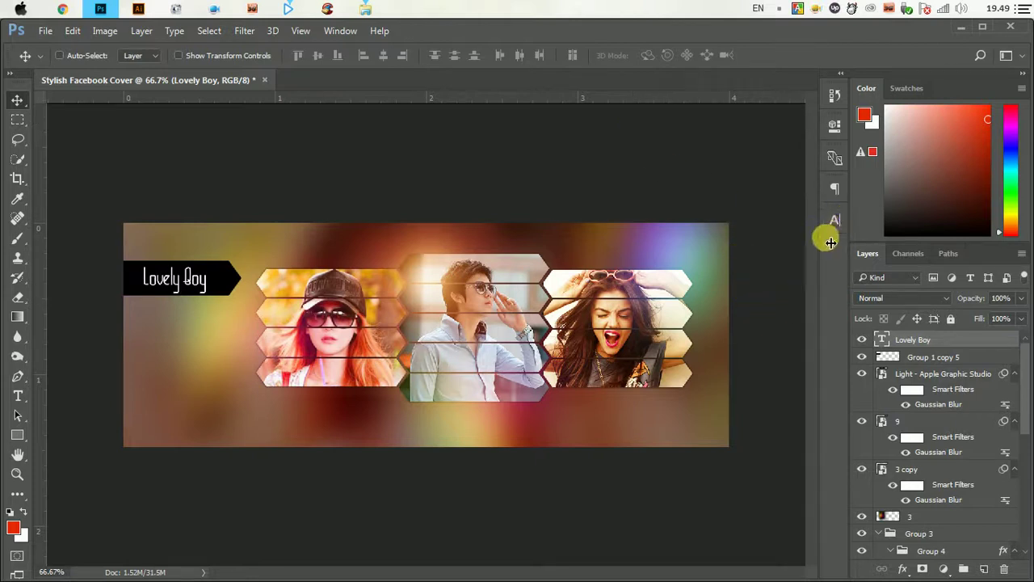
- Lower the black banner's opacity and duplicate the banner with its text just below
click(926, 362)
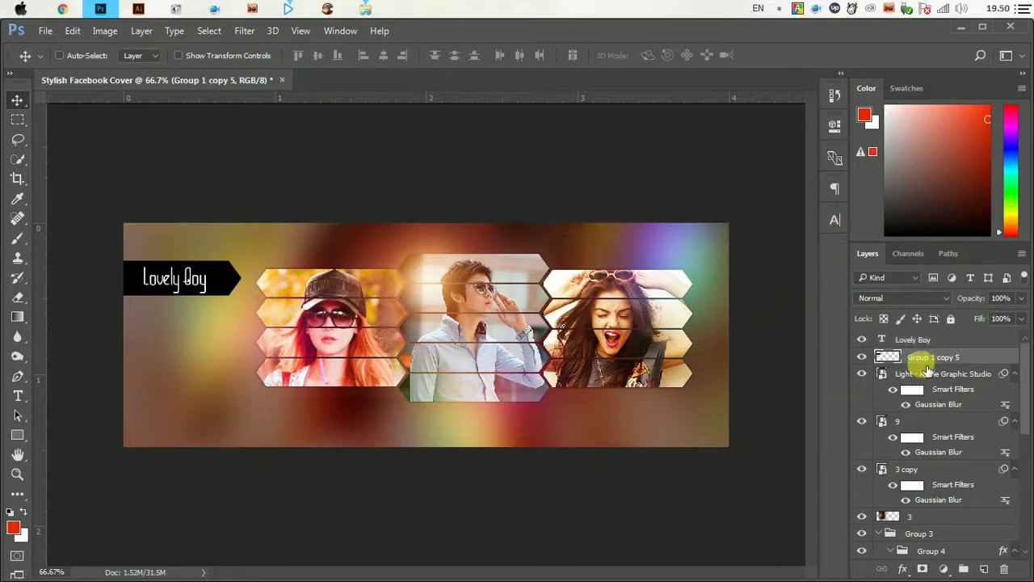
drag(1022, 299, 973, 323)
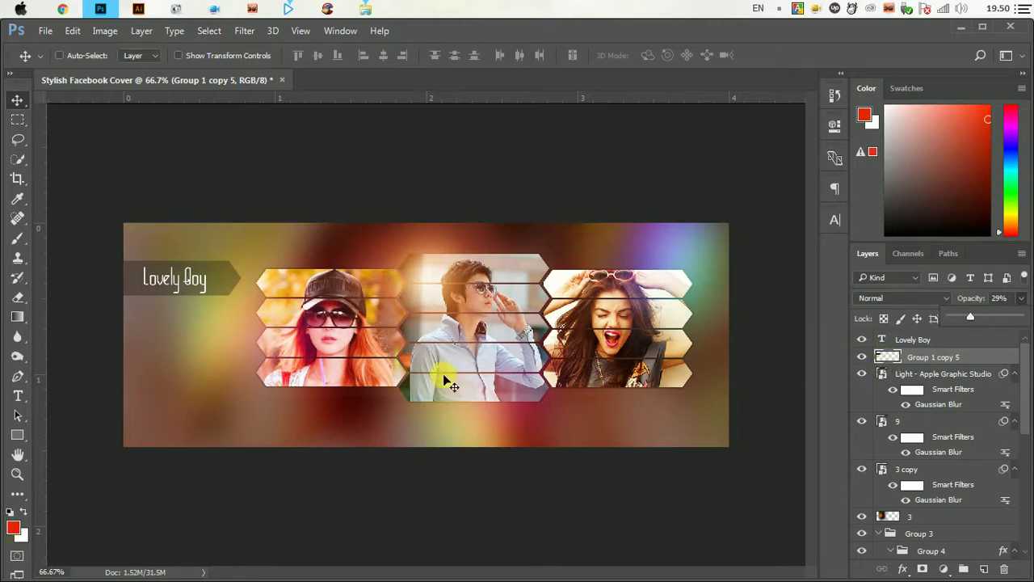
click(951, 339)
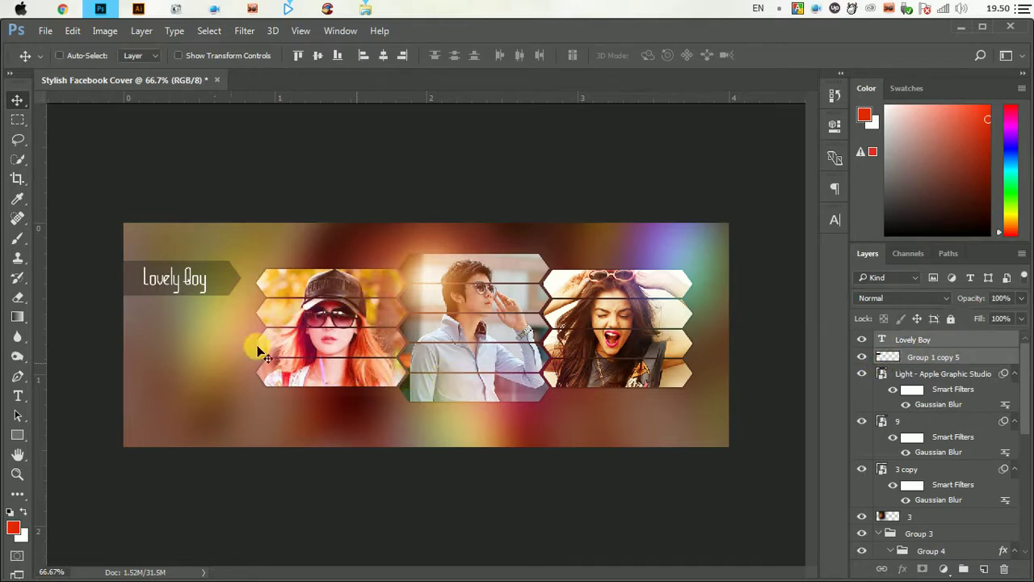
mouse_move(176, 279)
mouse_down()
mouse_move(178, 334)
mouse_move(179, 320)
mouse_up()
- Change the duplicated banner's text from Lovely Boy to 'I'm Single'
click(18, 395)
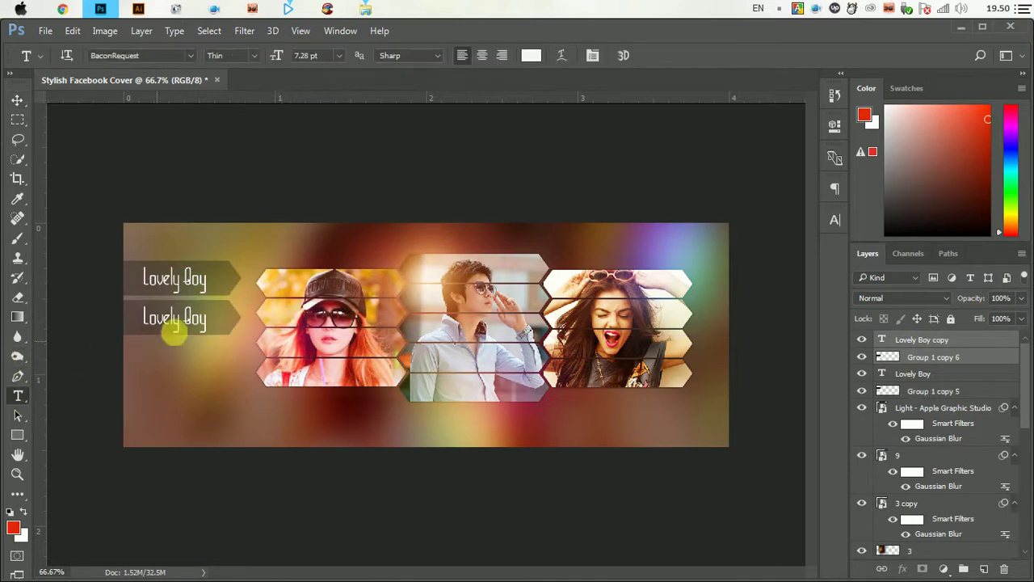
click(196, 318)
drag(199, 326, 117, 323)
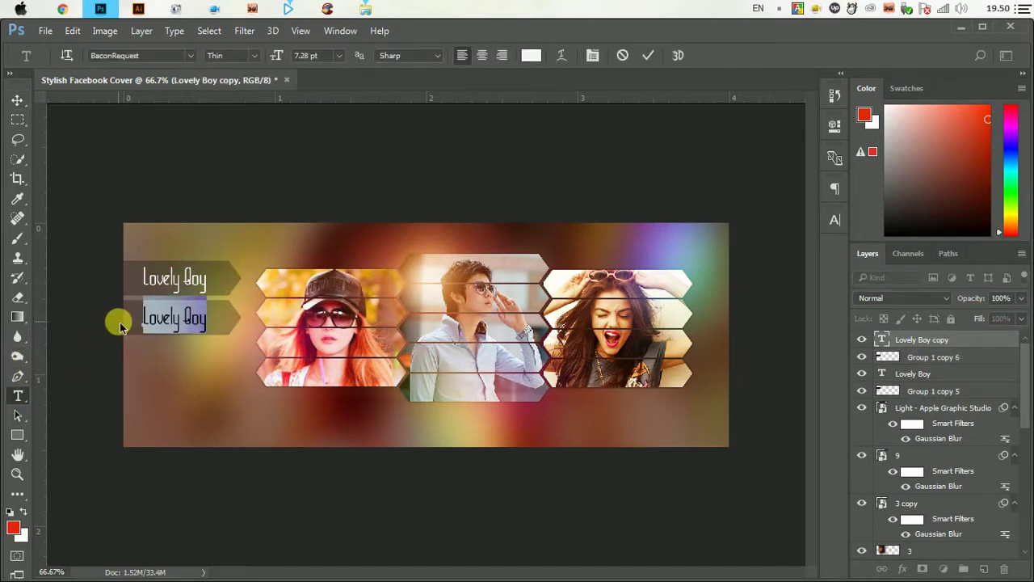
text(I'm )
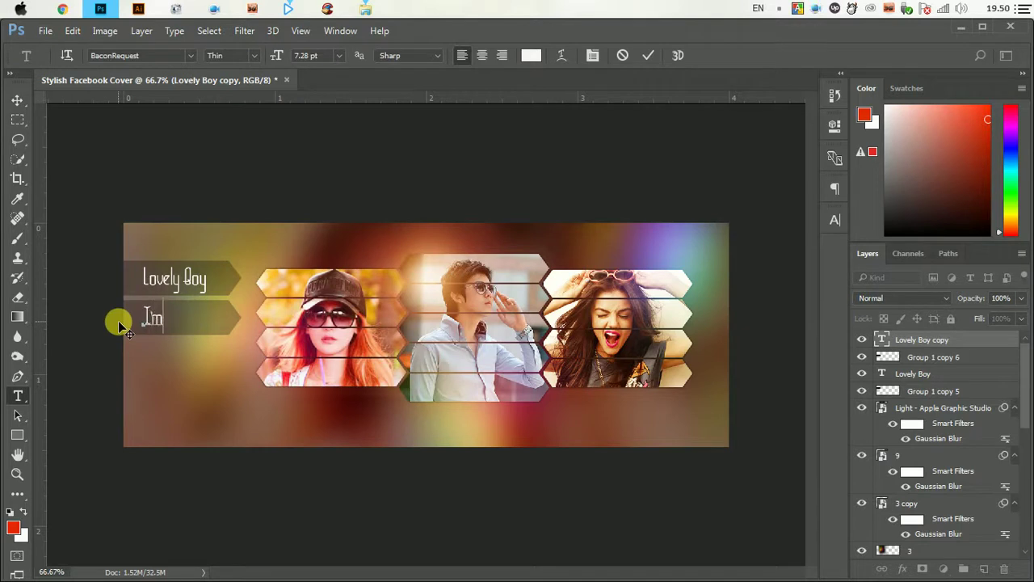
text(Sin)
text(gle)
click(648, 55)
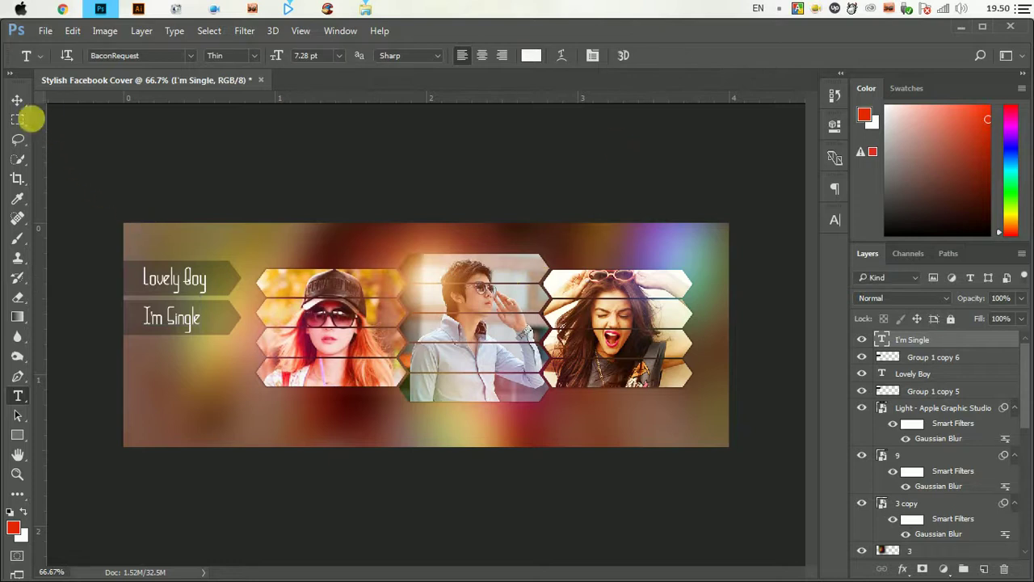
click(17, 101)
shift+click(929, 356)
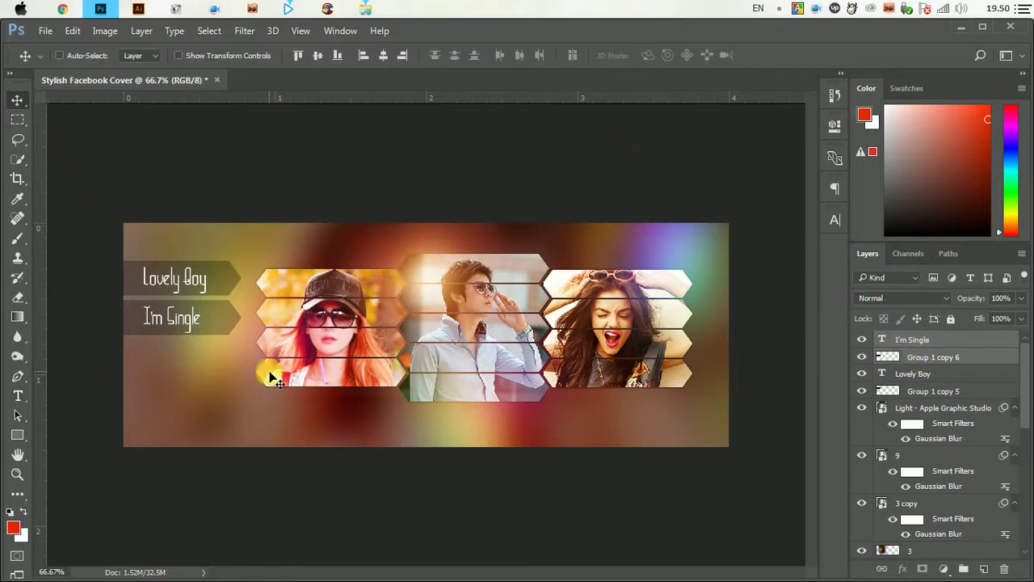
- Type the tagline 'No Love, No Pain. Life is a simple Game..' and move it bottom right
drag(271, 377, 444, 311)
drag(561, 310, 519, 320)
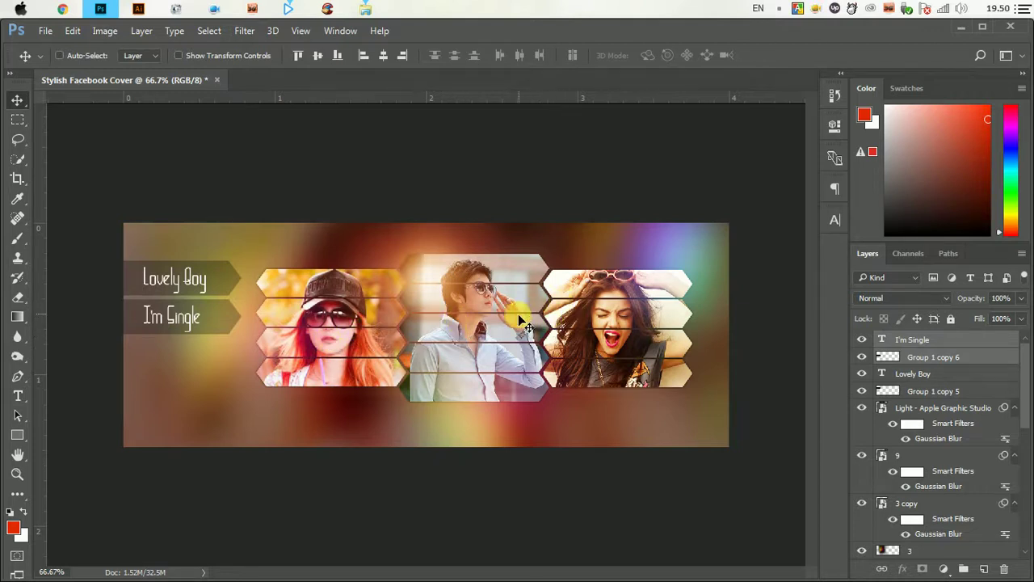
click(18, 396)
click(209, 385)
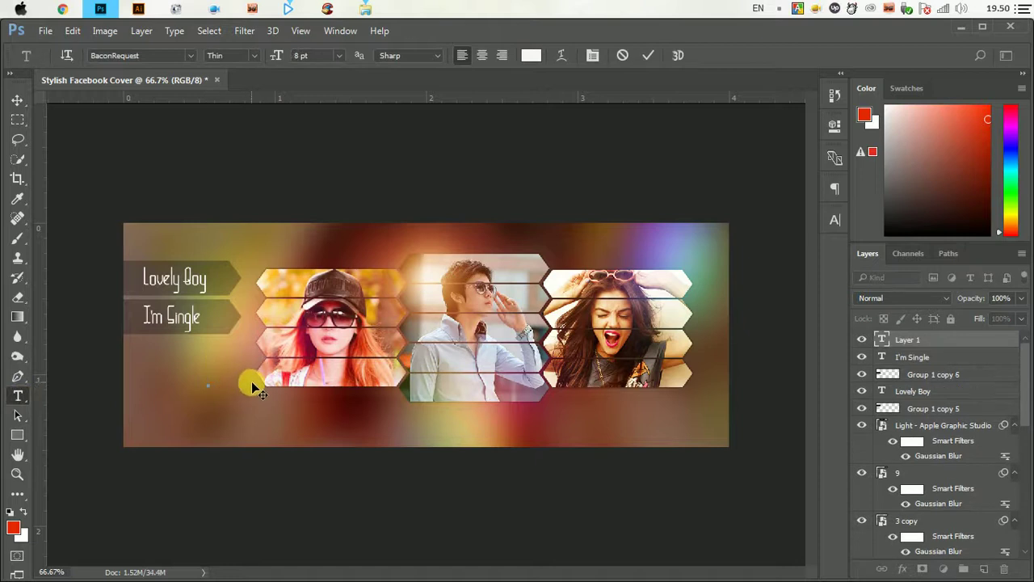
text(No Love)
triple_click(252, 386)
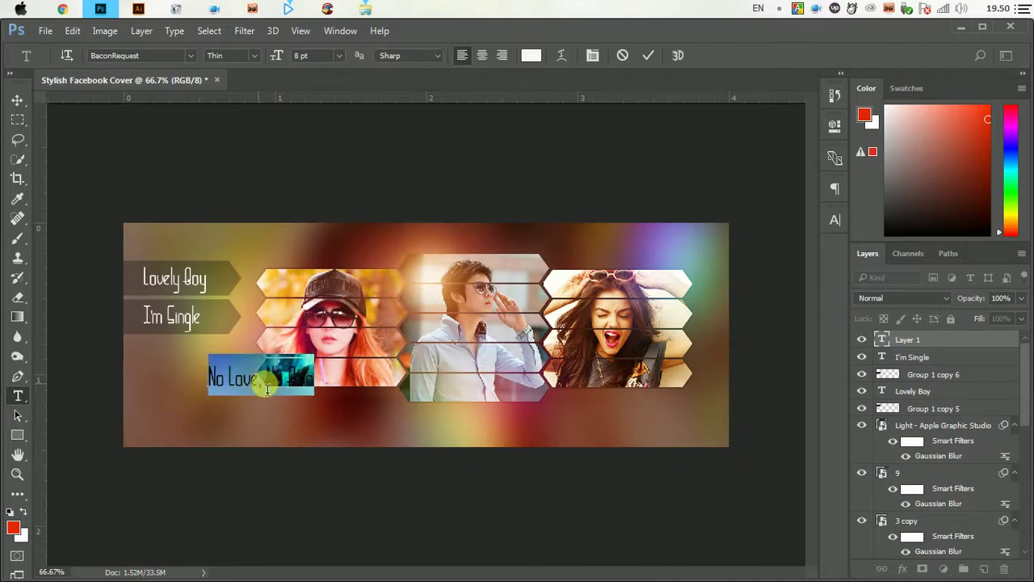
click(318, 383)
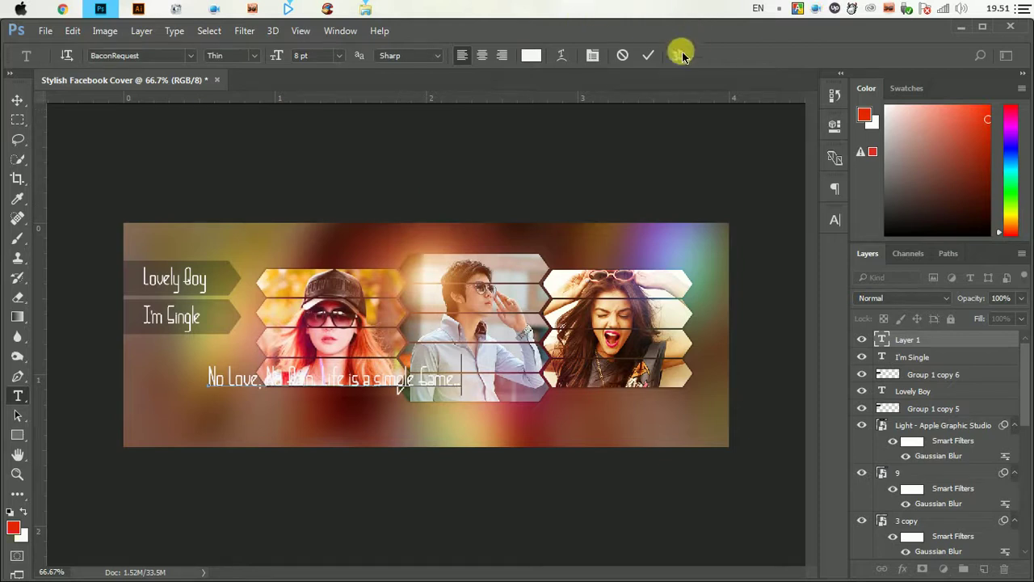
click(648, 55)
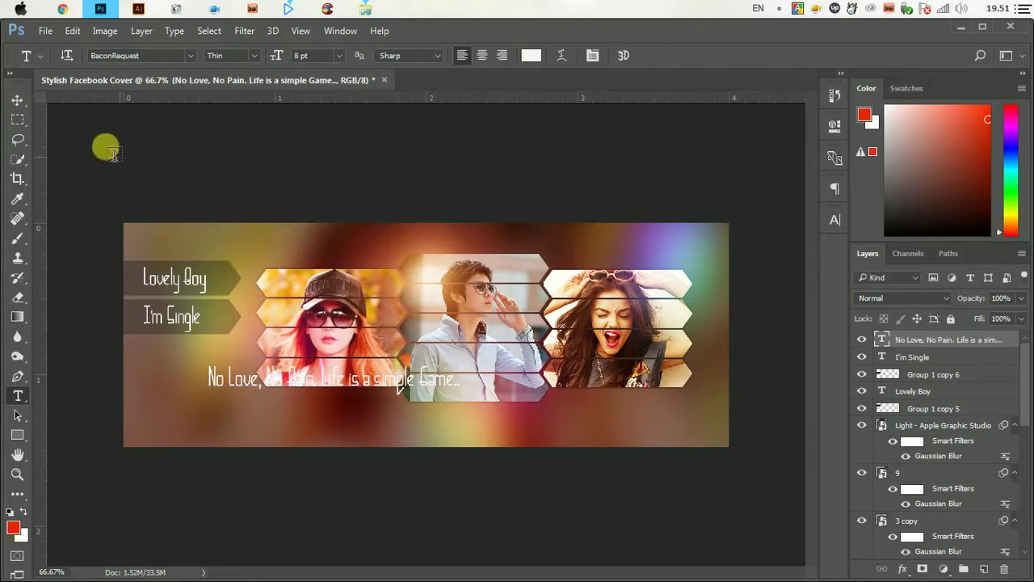
click(17, 100)
mouse_move(450, 354)
mouse_down()
mouse_move(640, 392)
mouse_move(697, 429)
mouse_up()
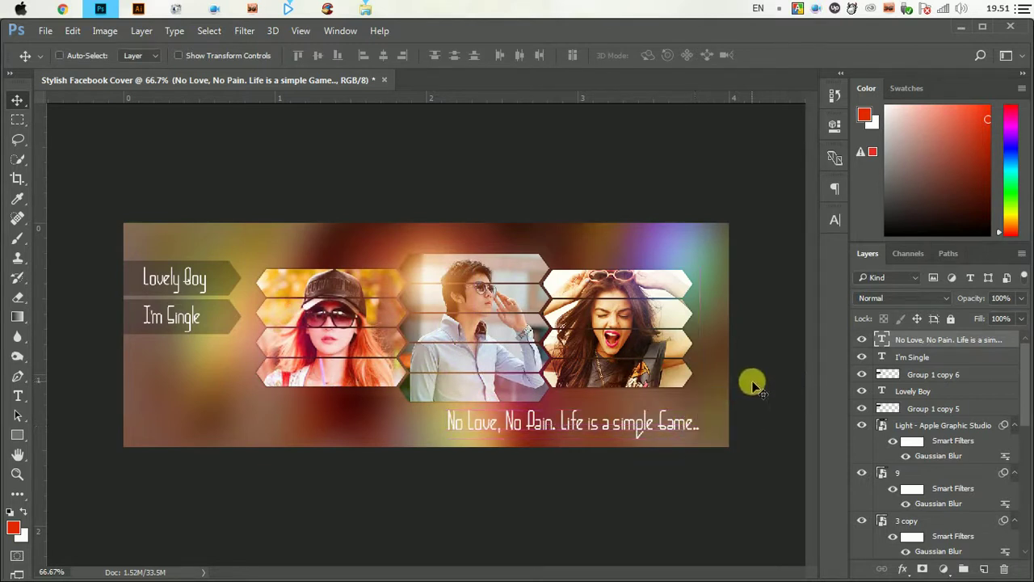
- Add a Bevel & Emboss layer style to the tagline
double_click(1021, 340)
drag(521, 97, 951, 123)
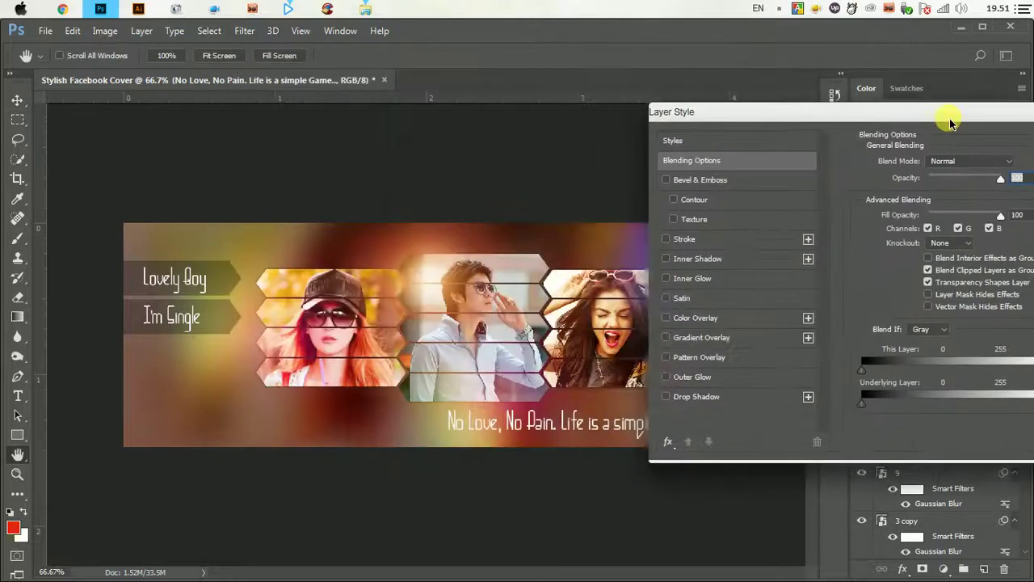
click(695, 397)
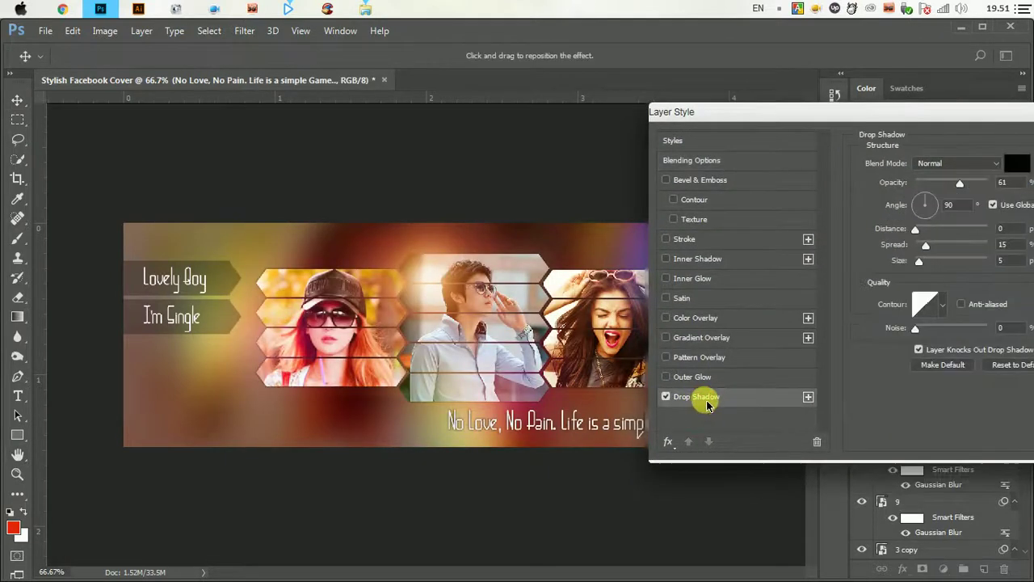
click(666, 397)
drag(772, 122, 843, 194)
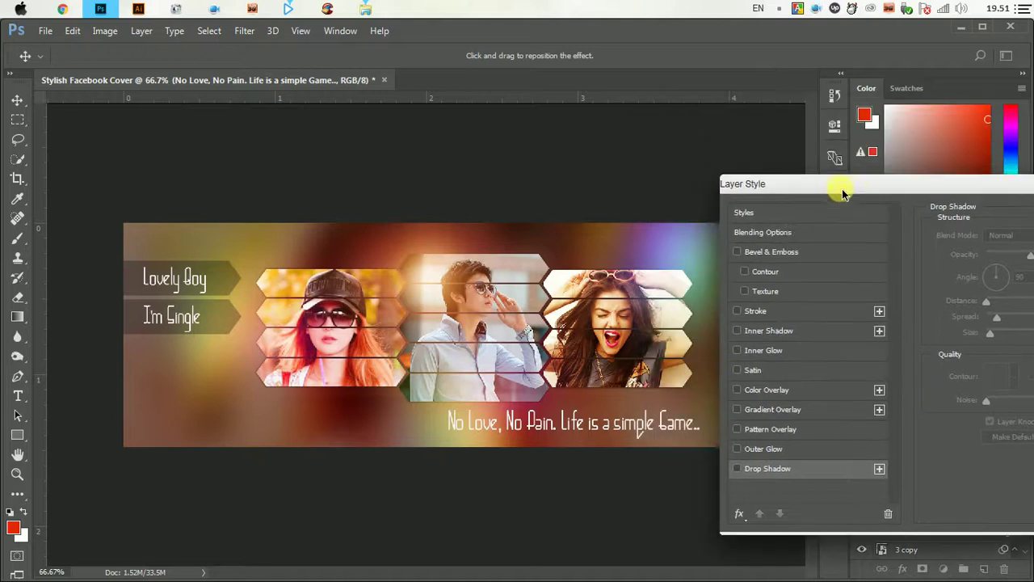
click(744, 255)
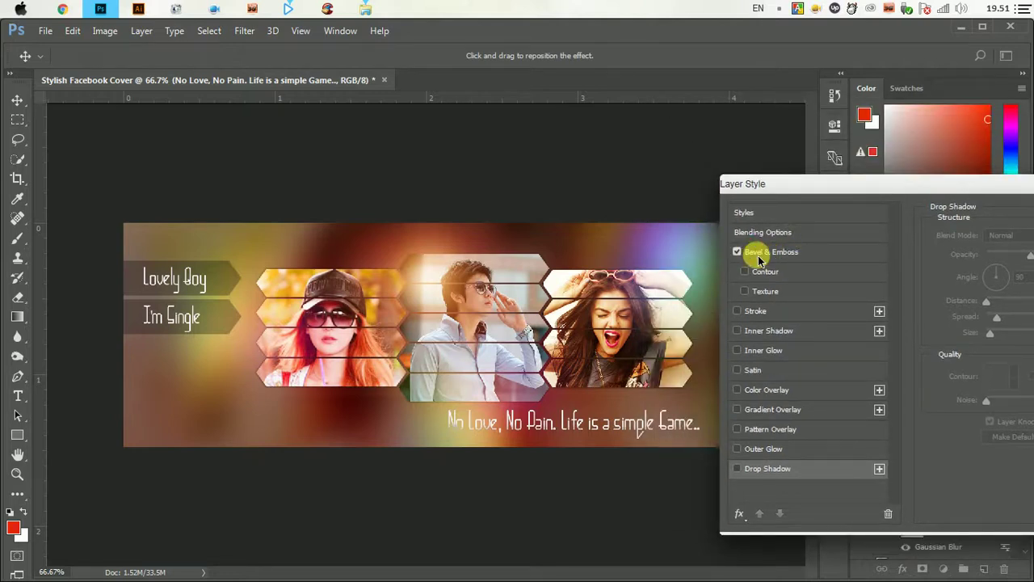
mouse_move(881, 191)
mouse_down()
mouse_move(956, 160)
mouse_move(826, 153)
mouse_up()
- Enable a darker Drop Shadow with 43 px size on the tagline and apply
click(812, 438)
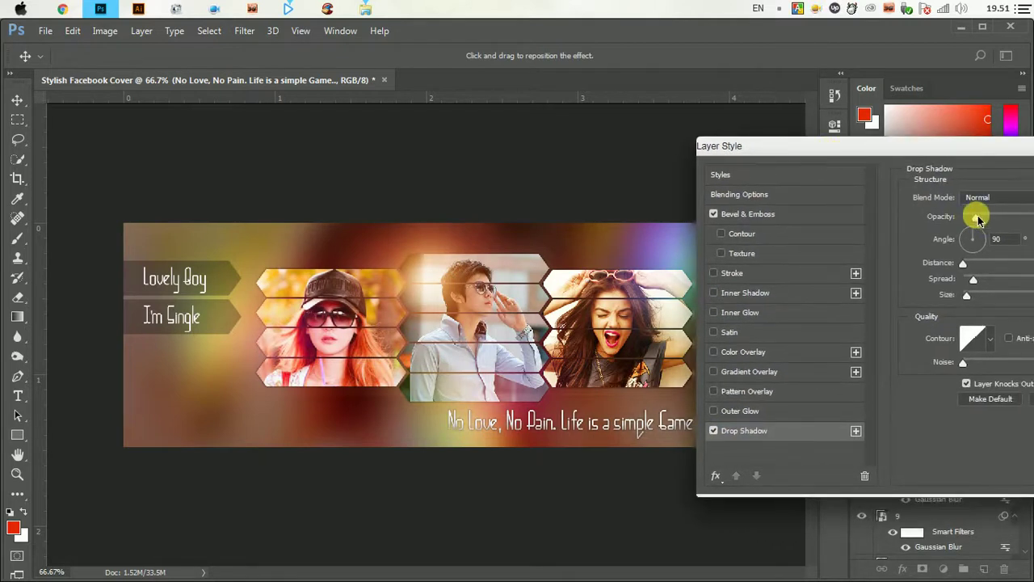
drag(991, 218, 975, 218)
drag(969, 299, 981, 302)
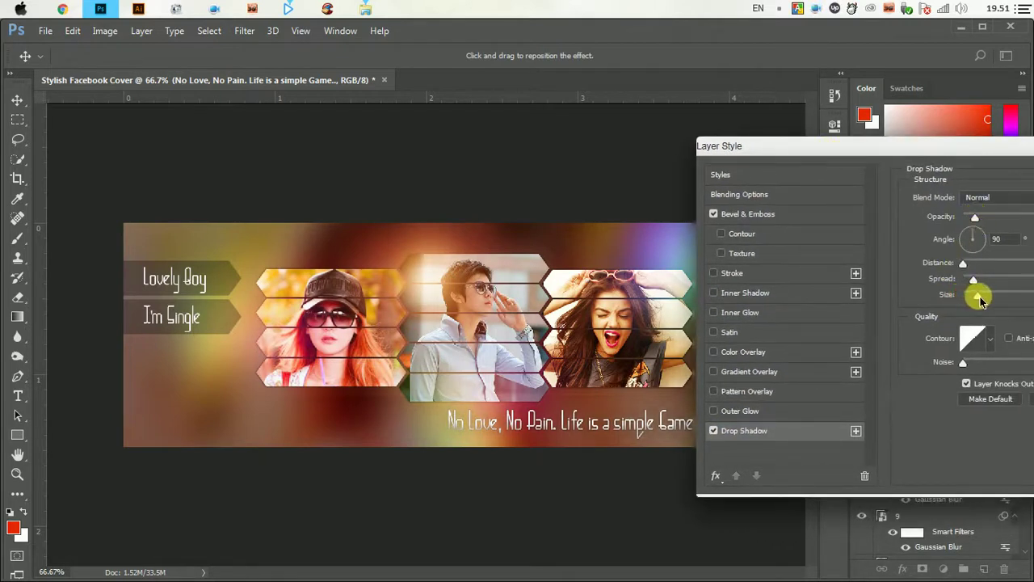
click(978, 219)
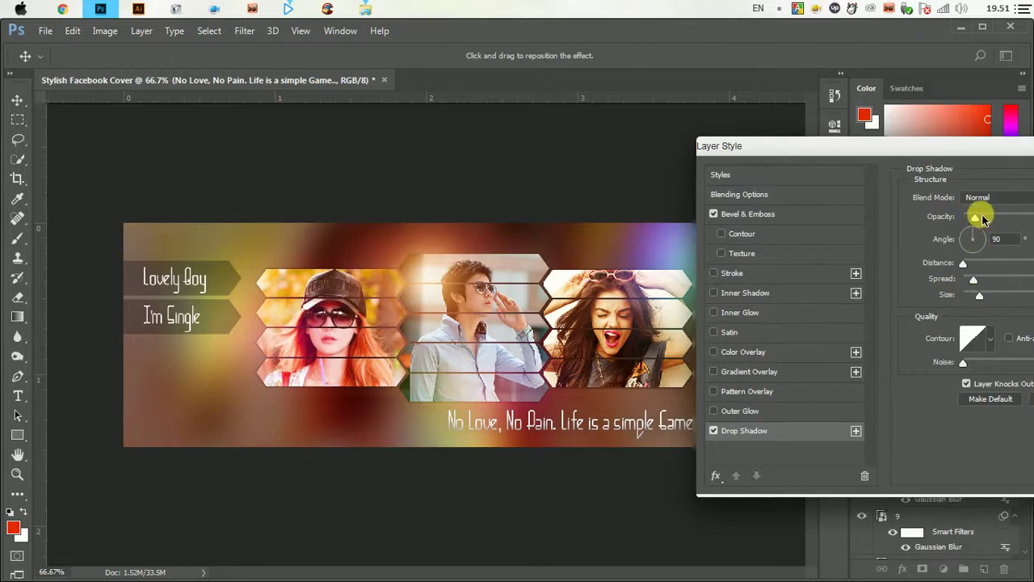
drag(981, 218, 1000, 219)
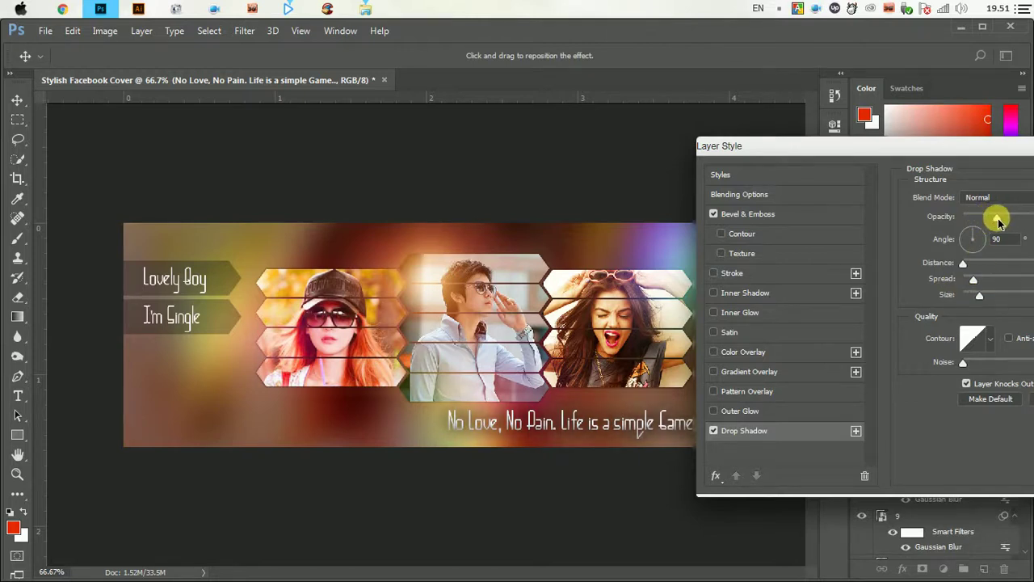
drag(935, 150, 567, 232)
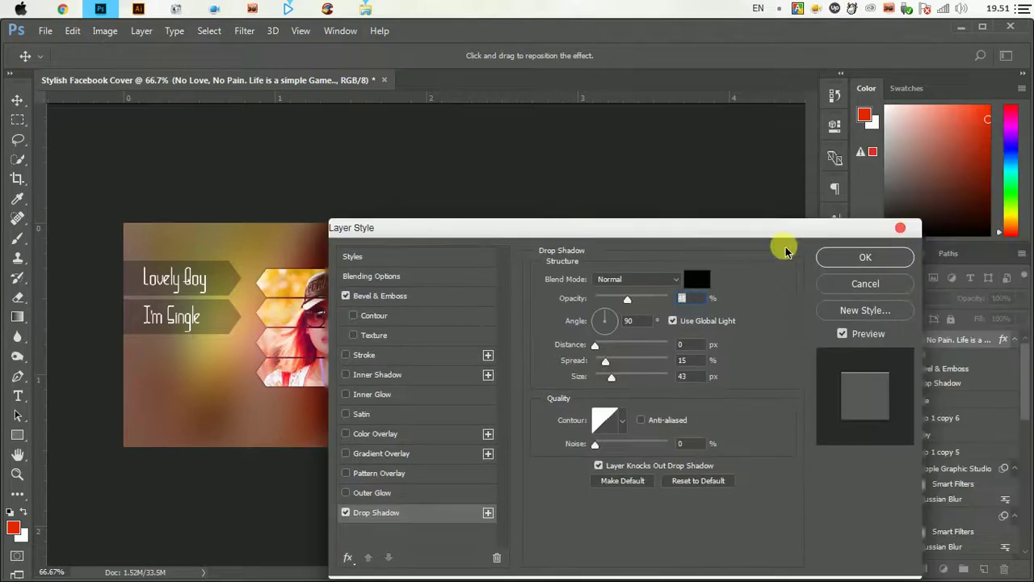
click(865, 257)
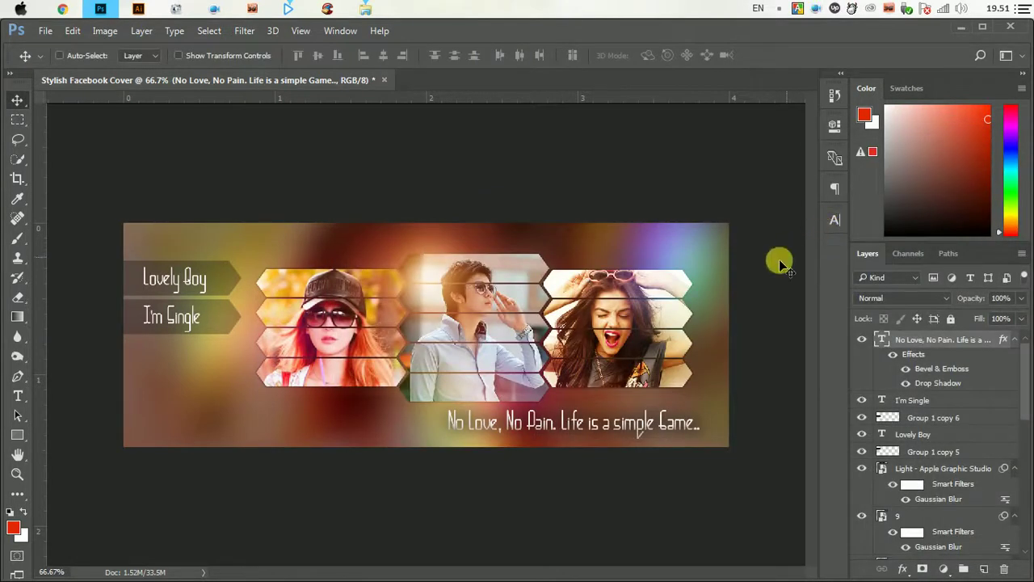
- At 50% zoom, centre the tagline under the hexagon photos, return to 66.7%, and open Character settings
alt+click(531, 298)
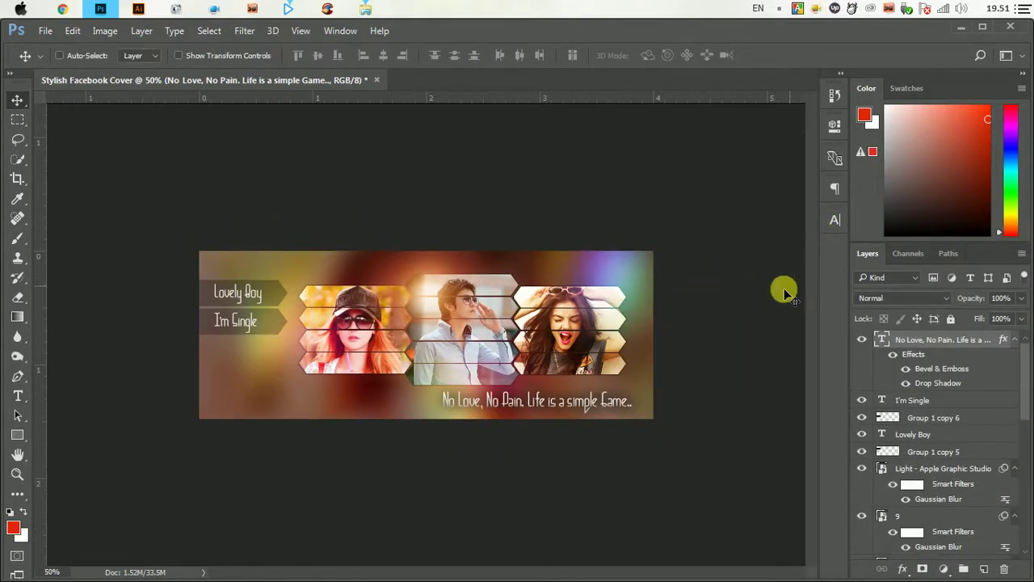
mouse_move(612, 404)
mouse_down()
mouse_move(580, 277)
mouse_move(524, 344)
mouse_move(533, 404)
mouse_move(562, 367)
mouse_up()
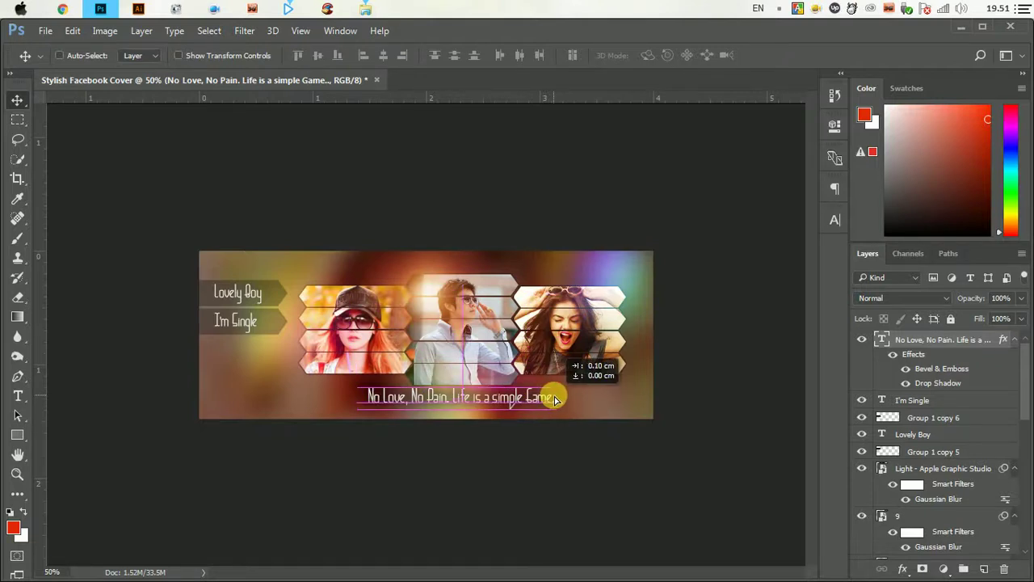
key(ctrl+plus)
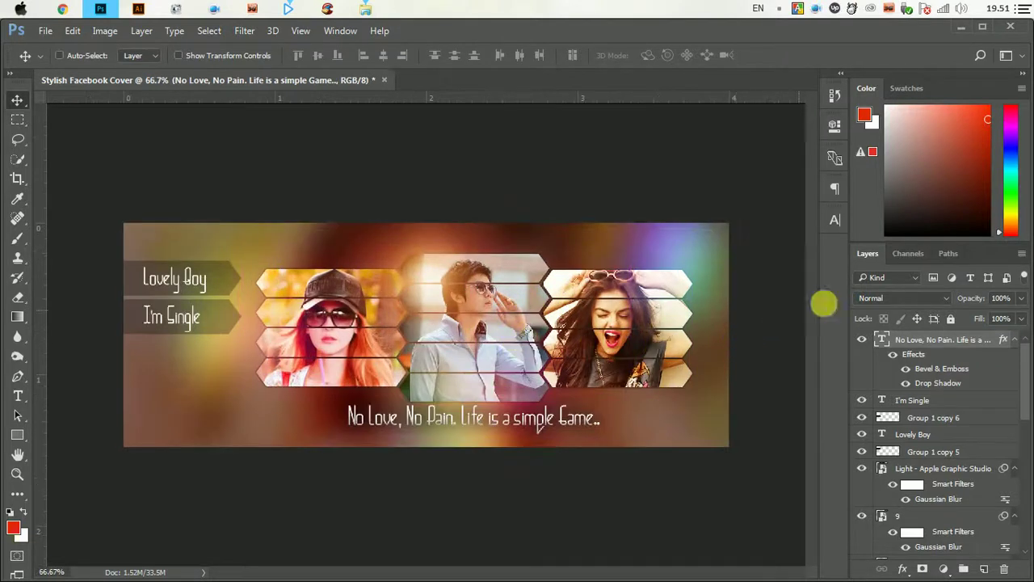
click(835, 219)
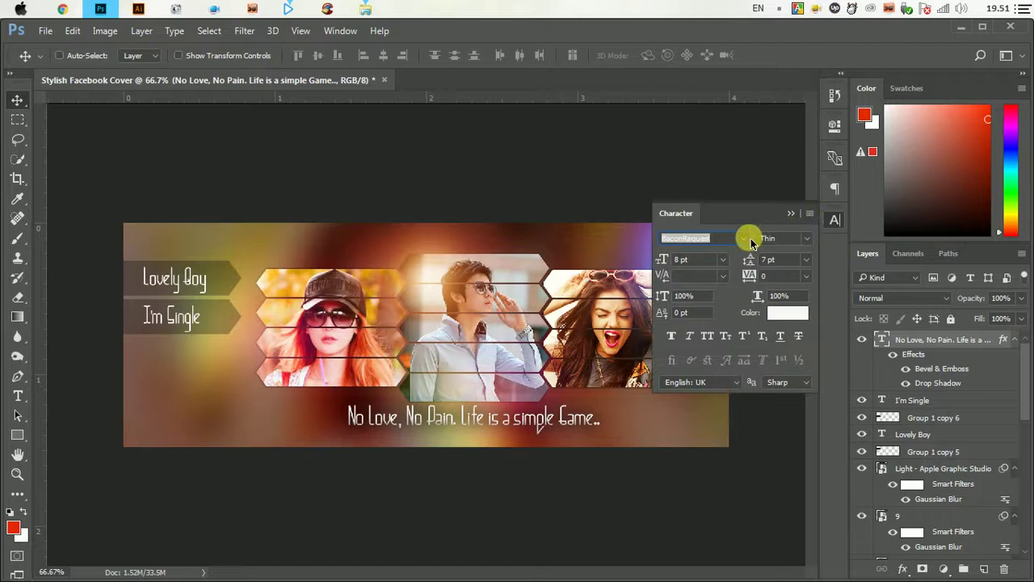
- Switch the tagline's font family to Freestyle Script in the Character panel
click(751, 235)
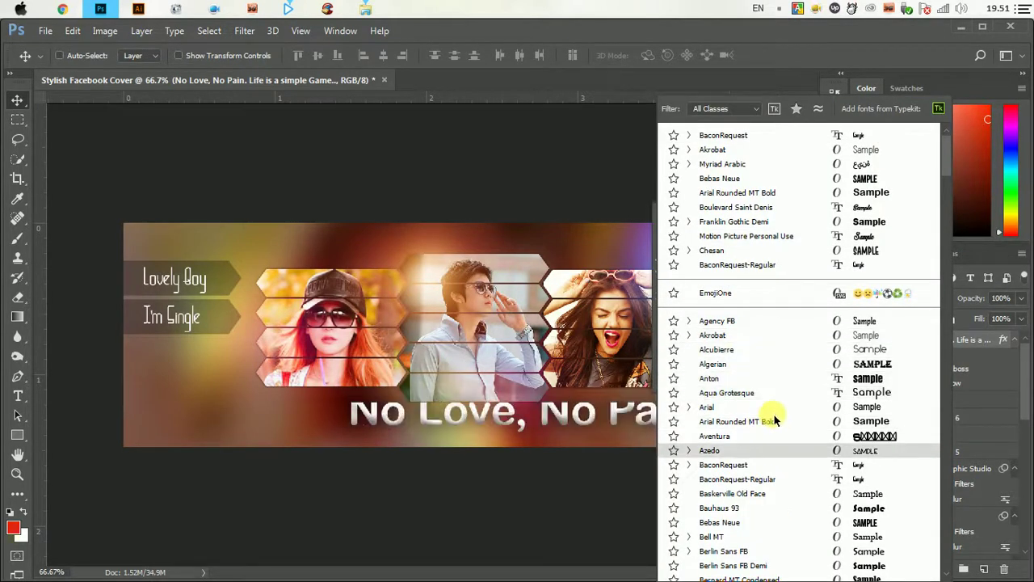
scroll(768, 413, down, 3)
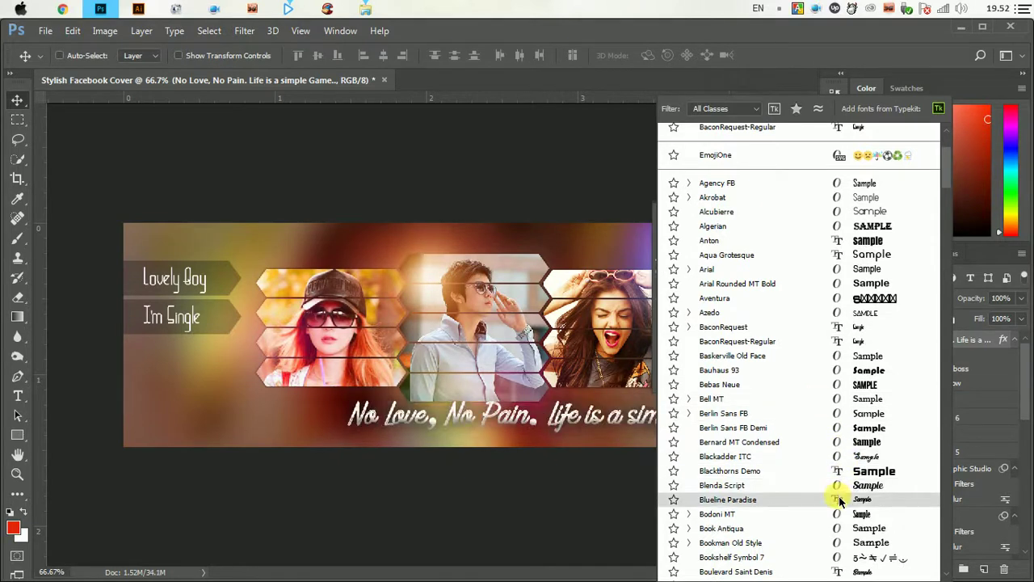
scroll(808, 359, down, 2)
scroll(808, 359, down, 1)
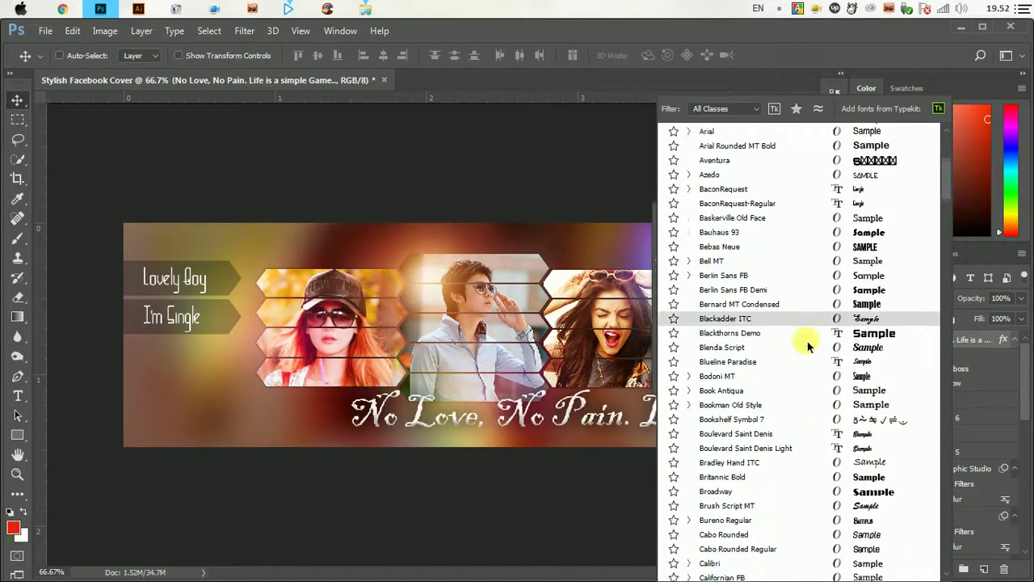
scroll(809, 345, down, 1)
scroll(809, 345, down, 1)
scroll(811, 343, down, 2)
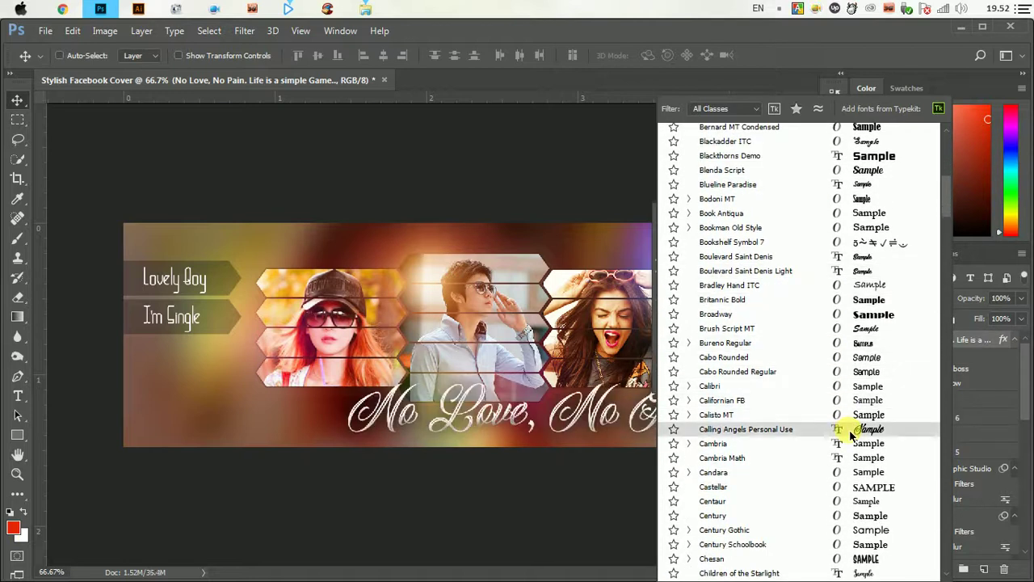
scroll(838, 433, down, 1)
scroll(844, 420, down, 2)
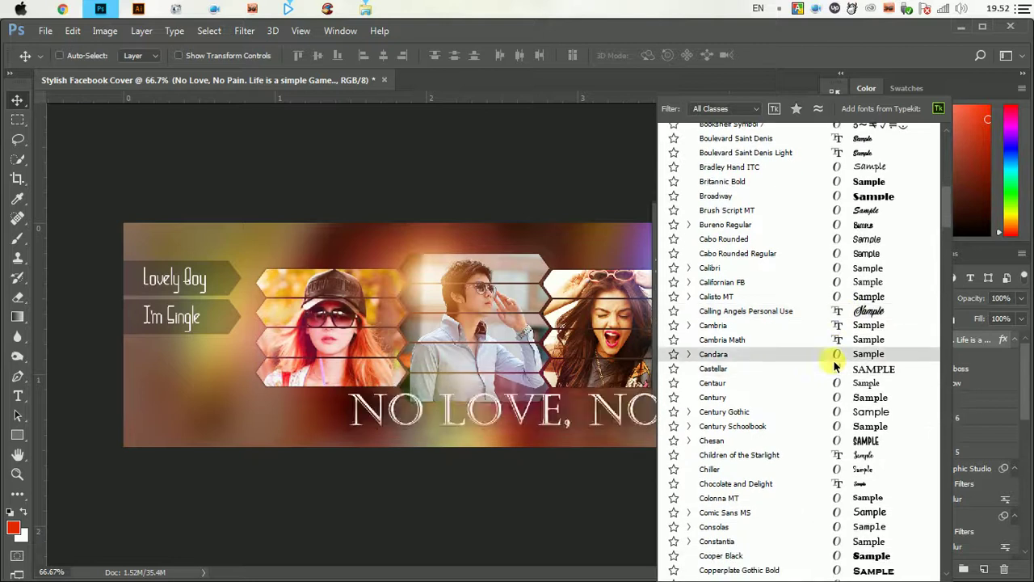
scroll(856, 406, down, 1)
scroll(840, 379, down, 3)
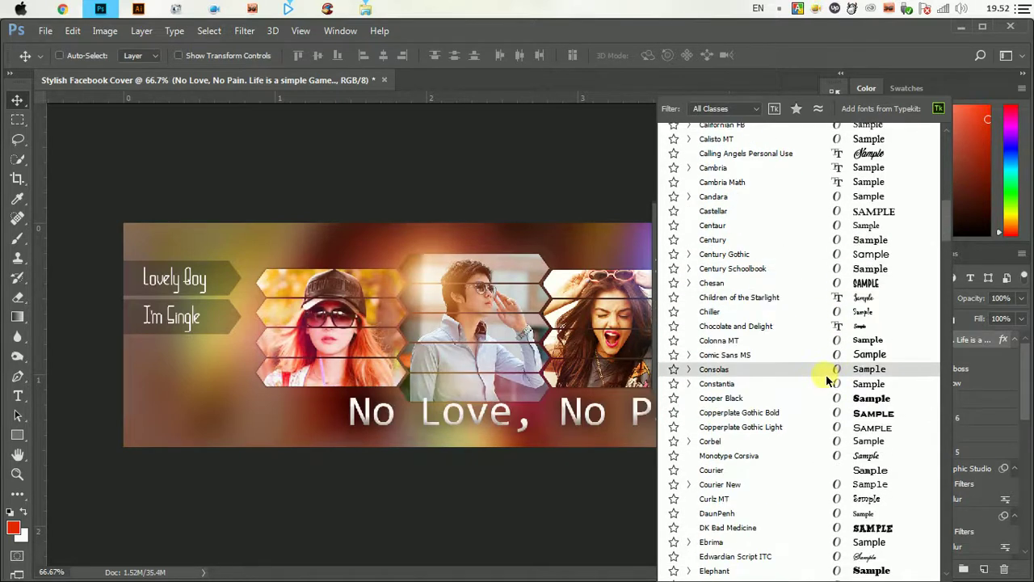
scroll(825, 372, down, 3)
scroll(833, 384, down, 1)
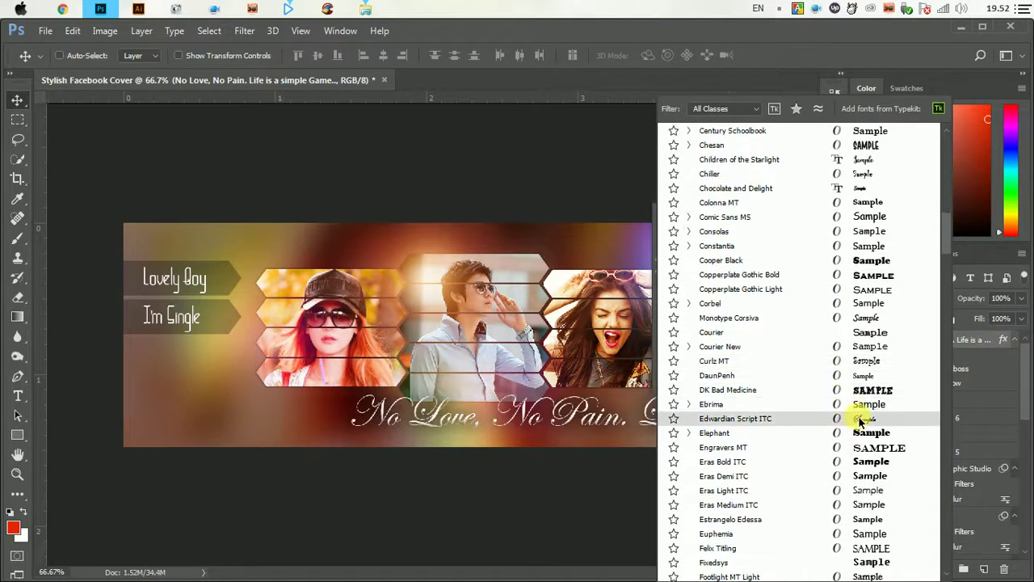
scroll(808, 355, down, 3)
scroll(760, 295, down, 2)
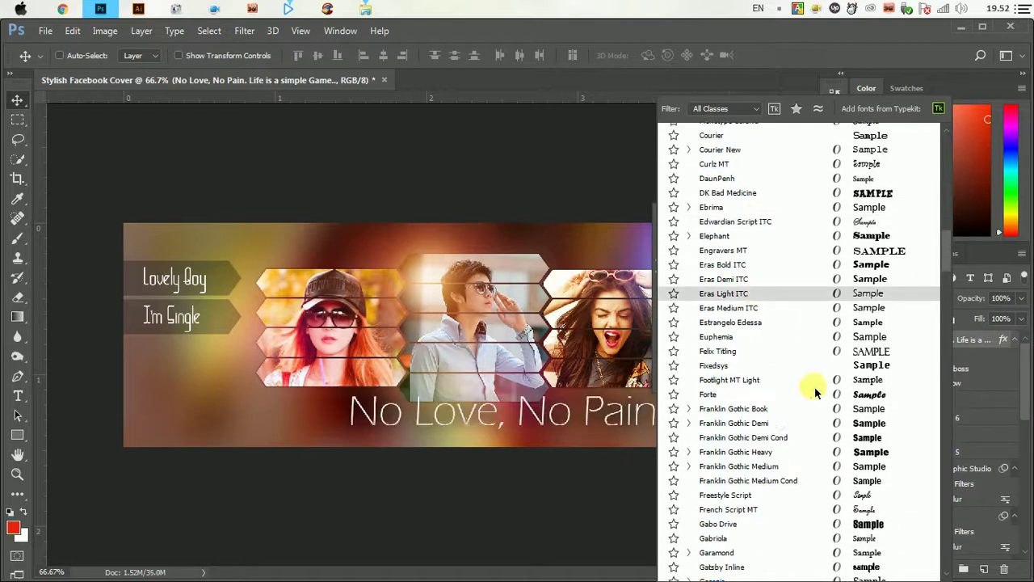
click(828, 501)
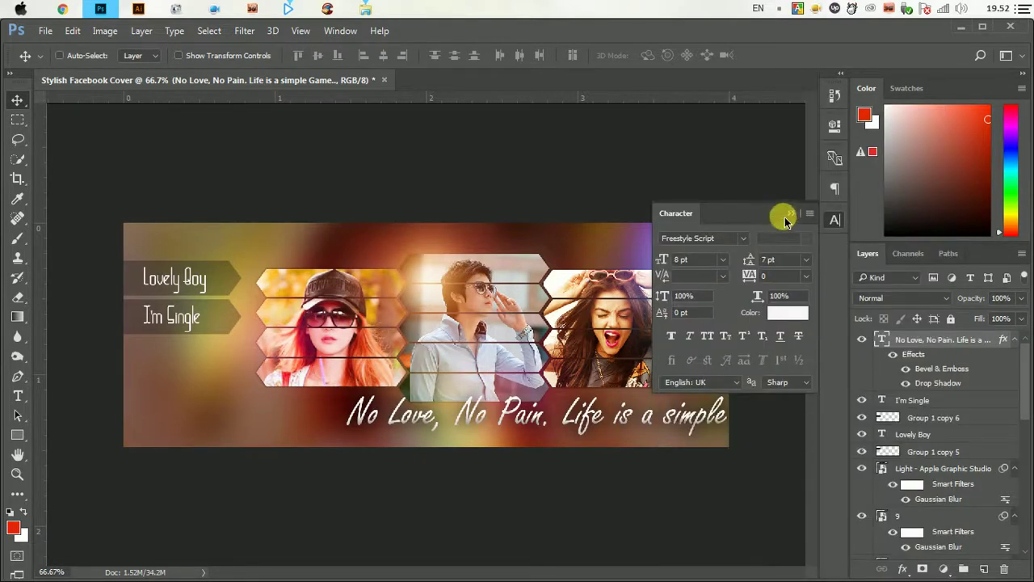
click(788, 215)
- Scale the script tagline to about 62%, recentre it along the bottom, and nudge it up
key(ctrl+t)
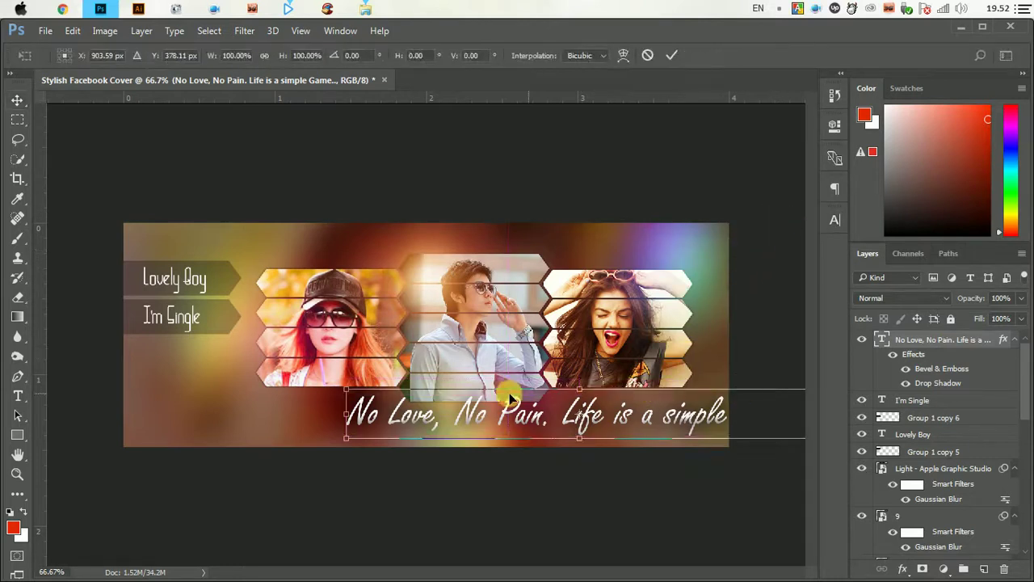
drag(346, 414, 471, 414)
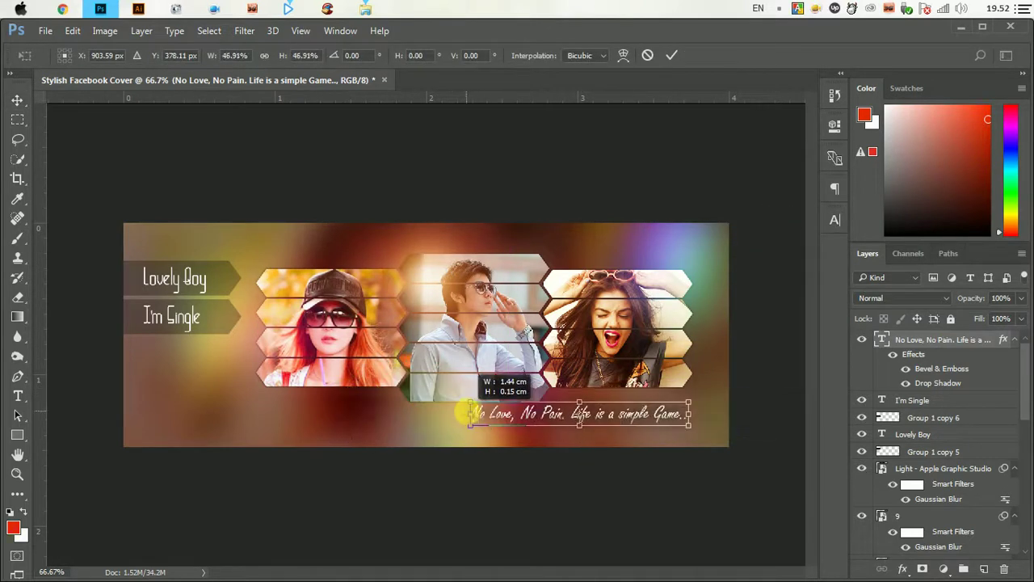
drag(630, 412, 526, 422)
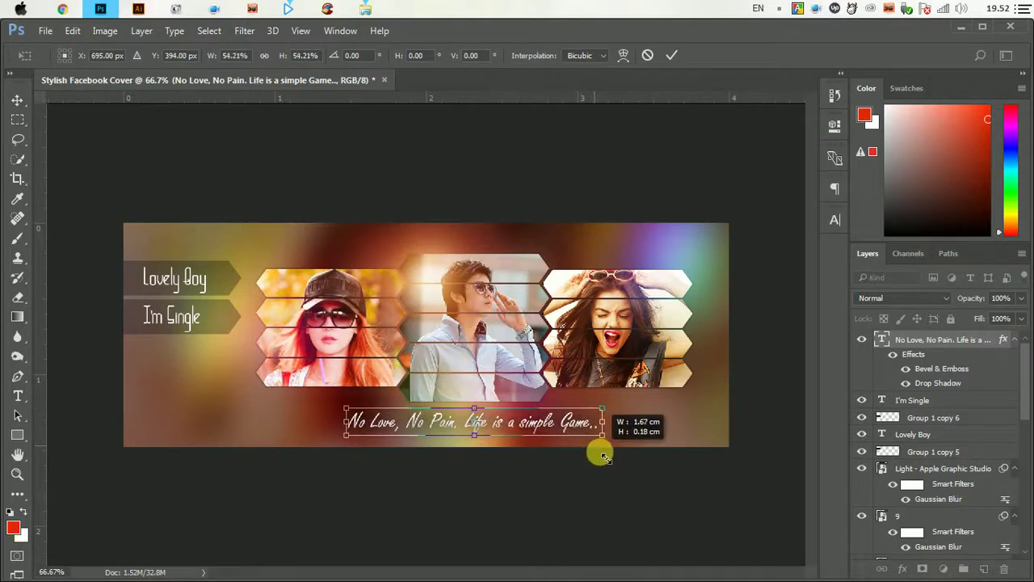
drag(584, 438, 618, 437)
click(672, 55)
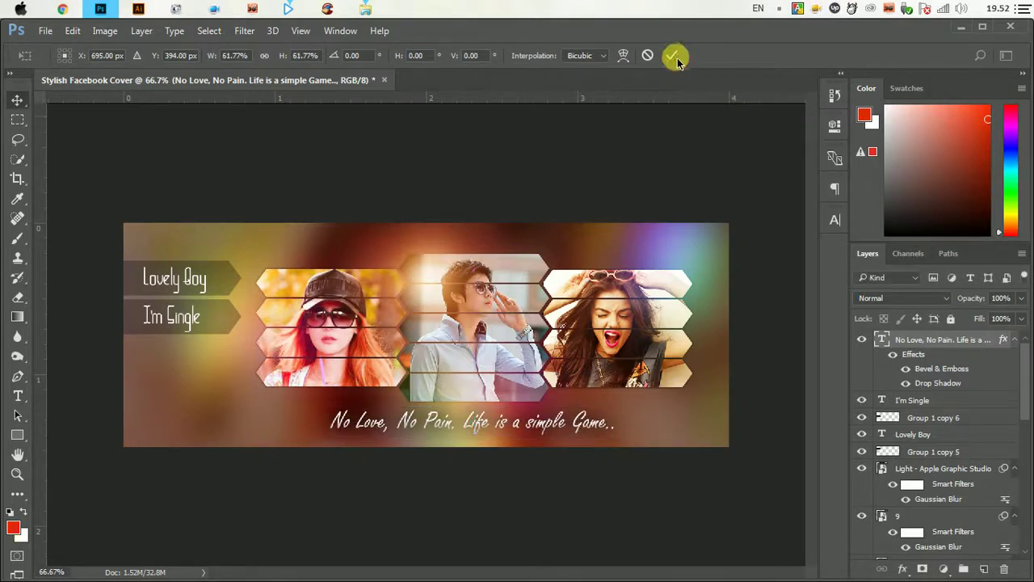
key(Up)
key(Up)
key(Up)
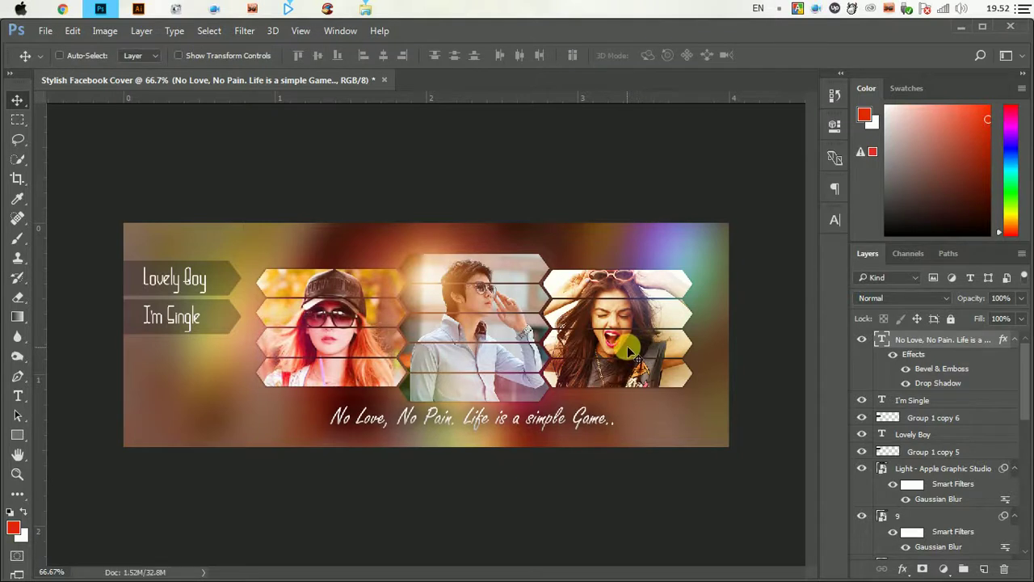